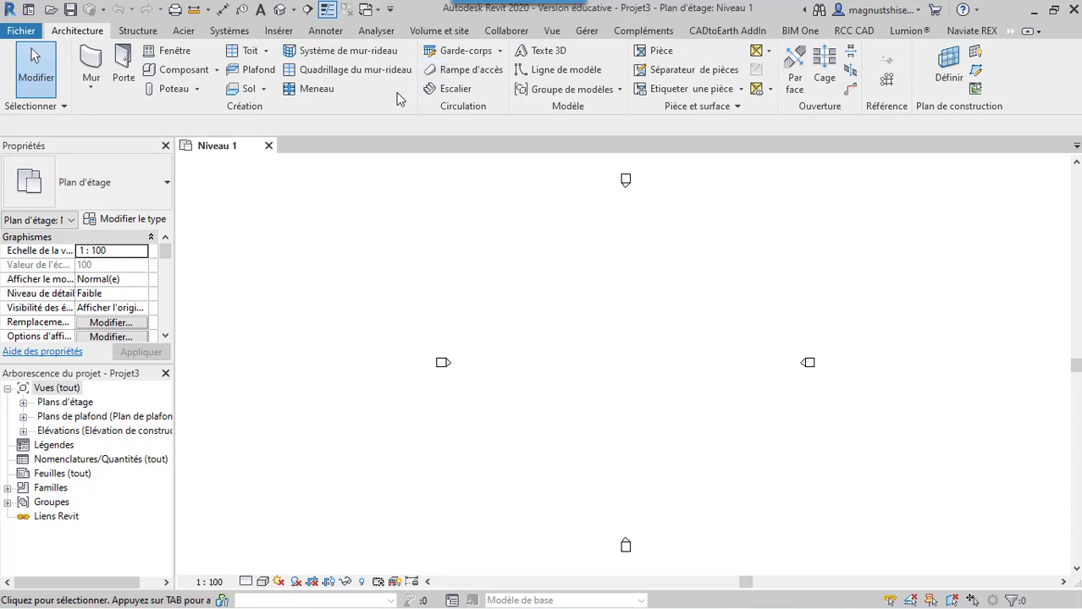
left_click(279, 31)
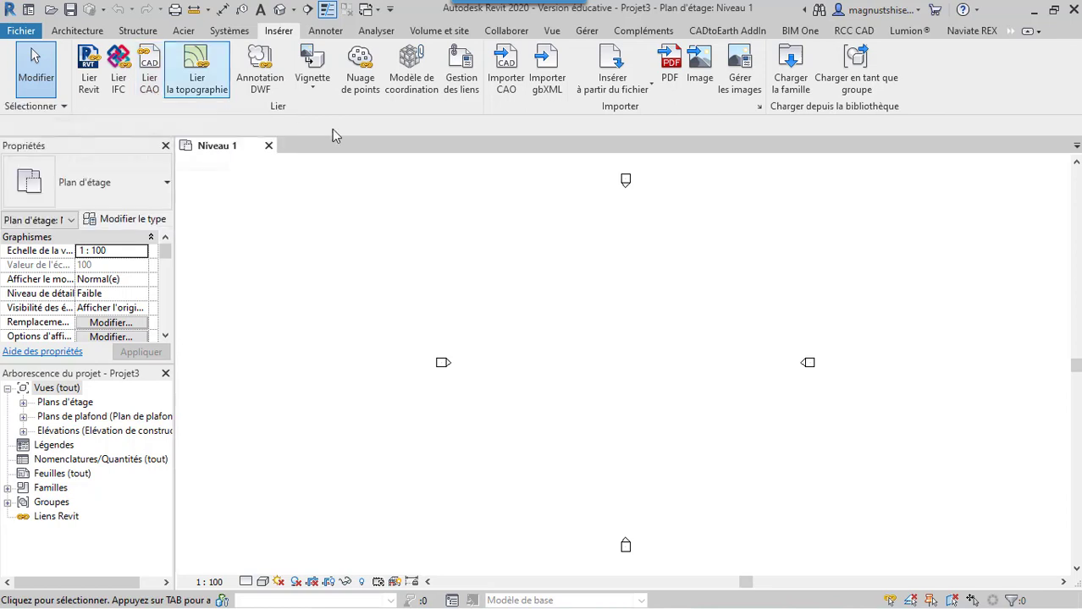
left_click(513, 88)
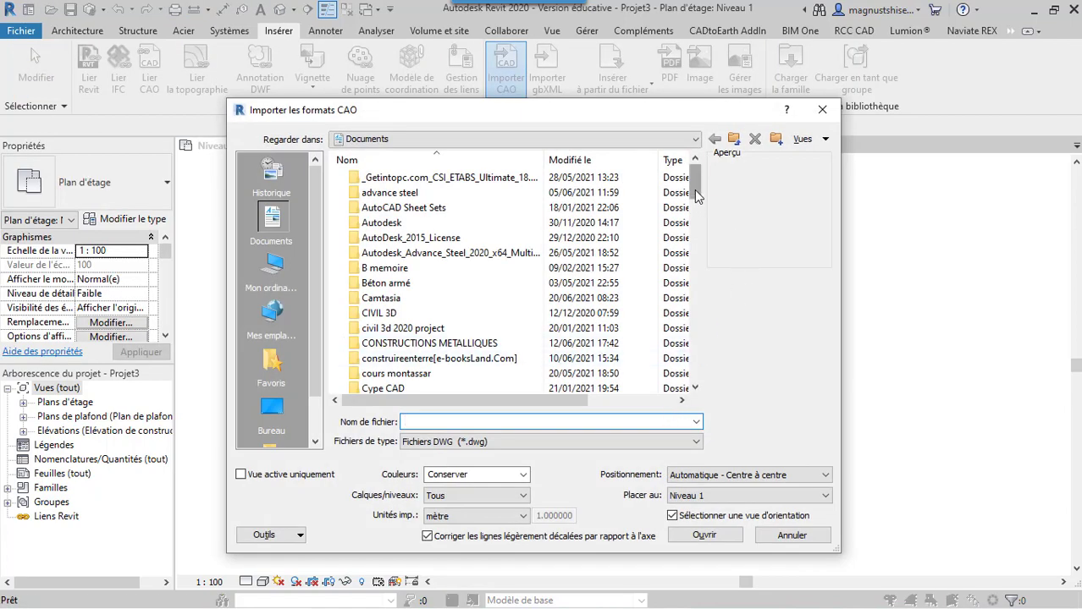
left_click_drag(695, 195, 690, 382)
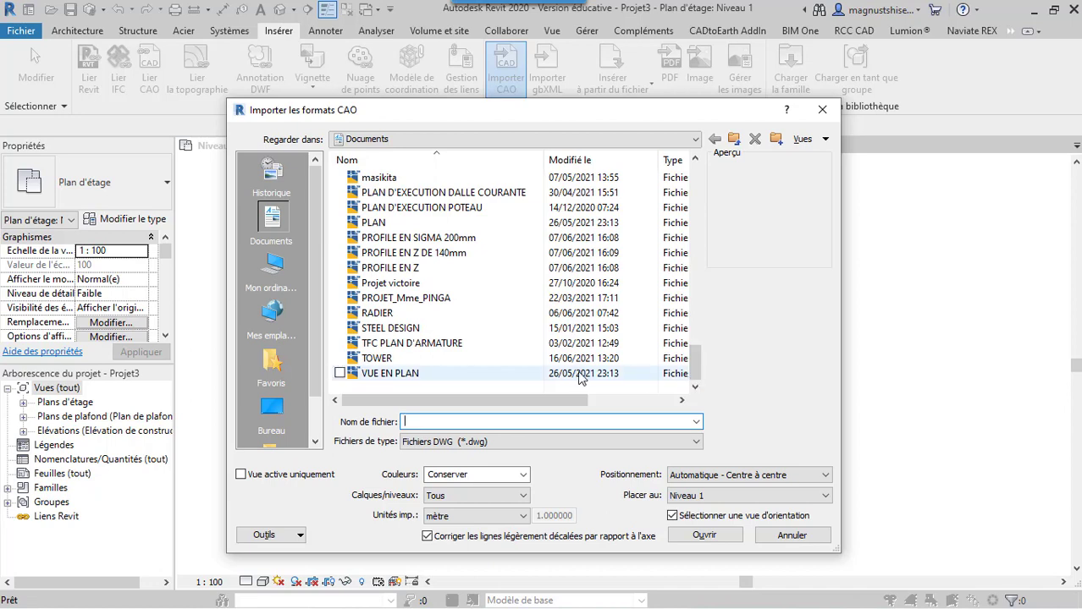
left_click(394, 359)
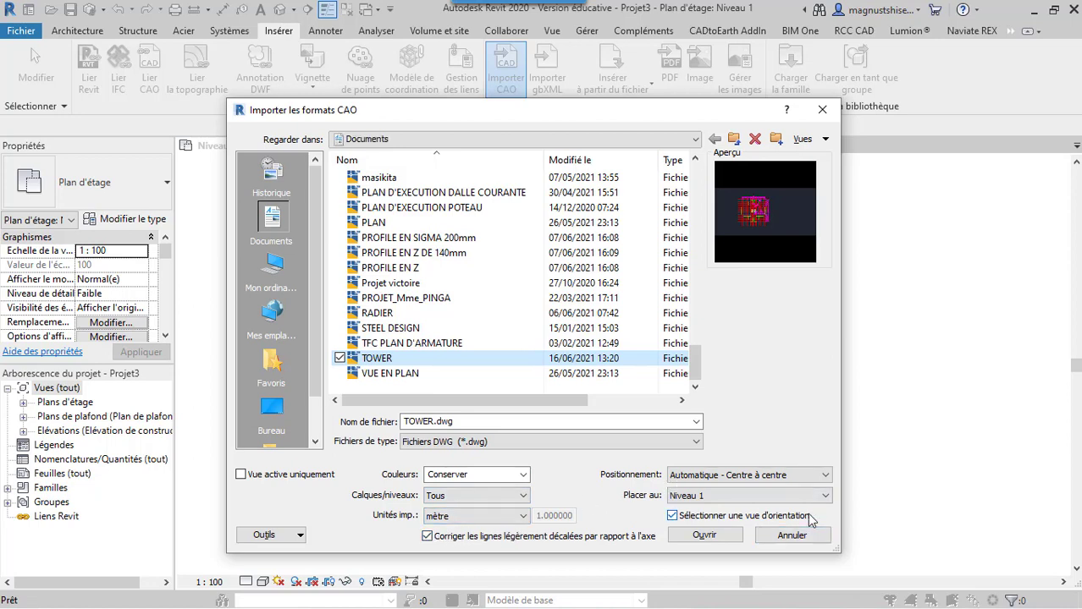
left_click(821, 109)
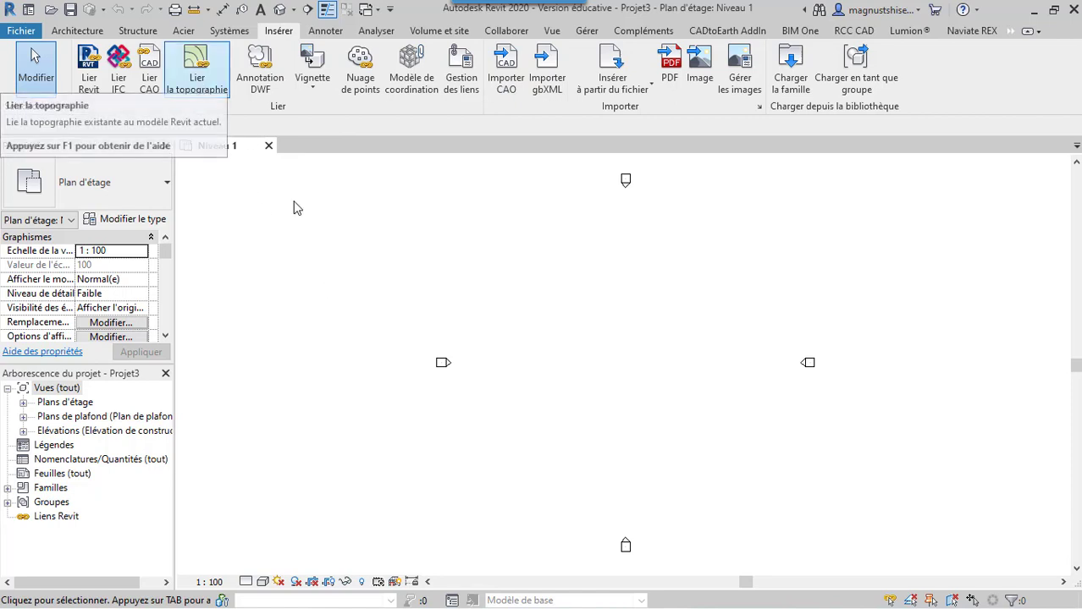
Set the project's length units to metres with two decimals and the m unit symbol
key("u")
key("n")
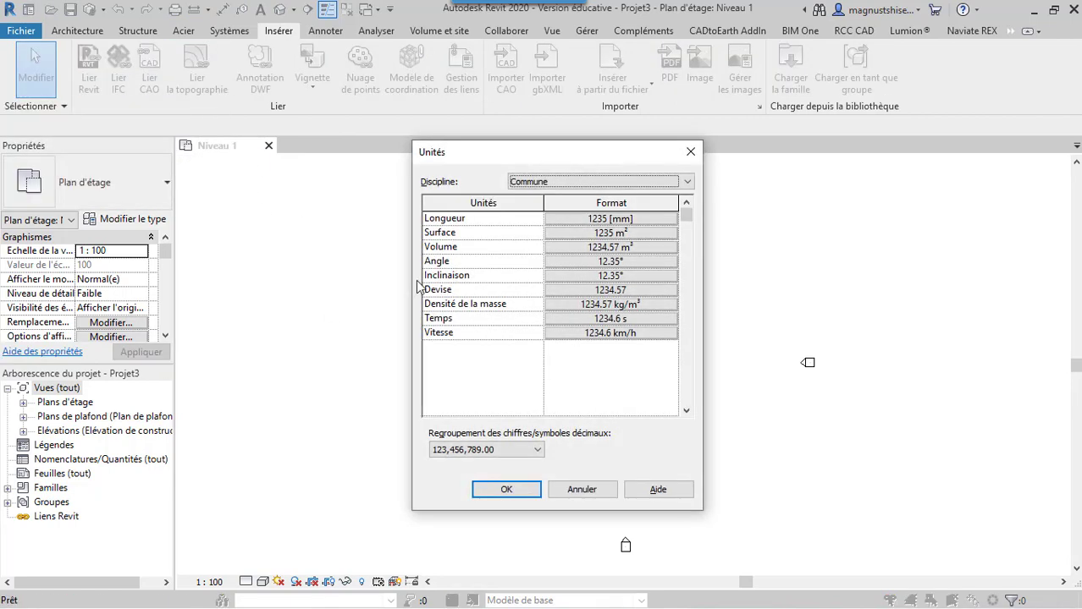
left_click(601, 219)
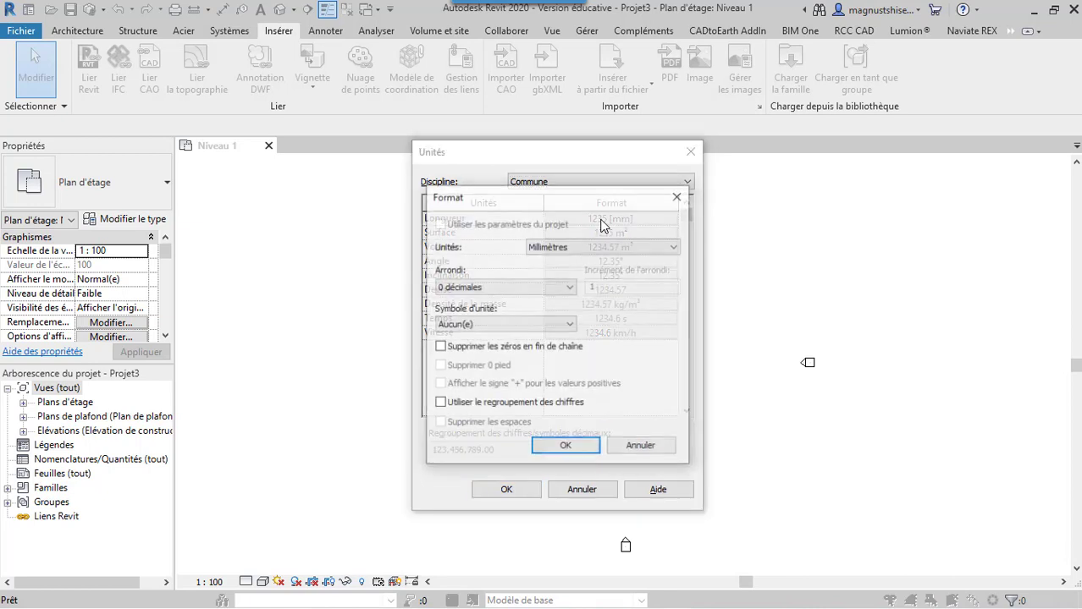
left_click(575, 248)
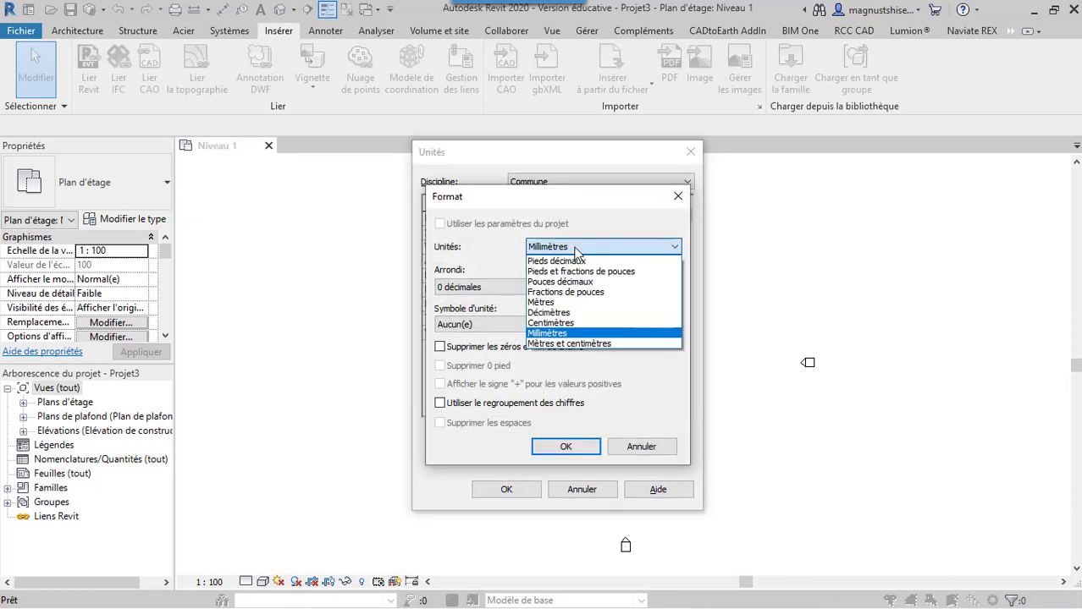
left_click(584, 303)
left_click(528, 287)
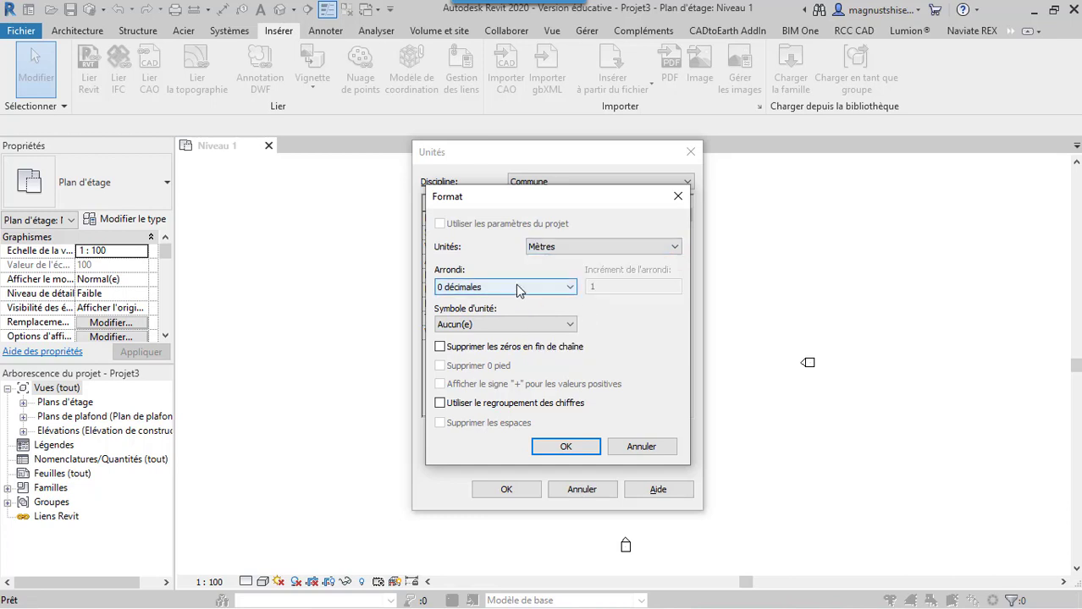
left_click(499, 353)
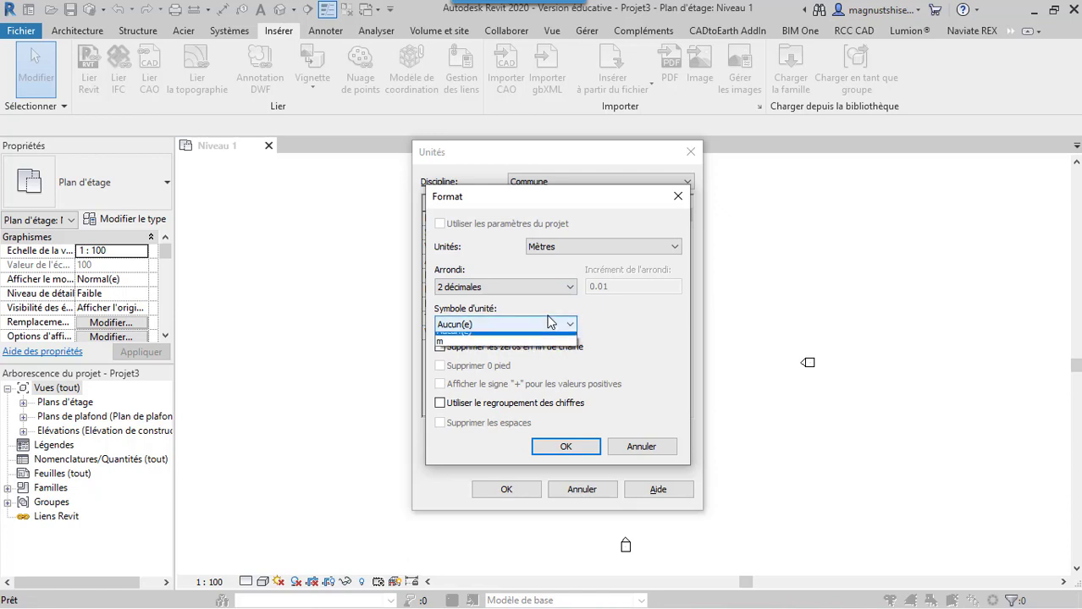
left_click(548, 323)
left_click(504, 351)
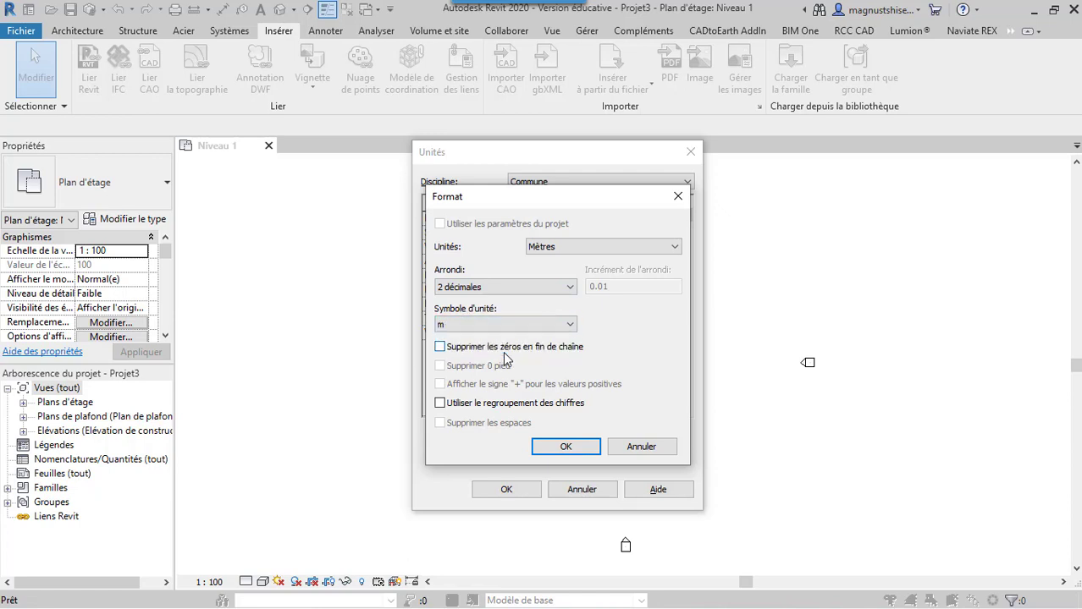
left_click(564, 446)
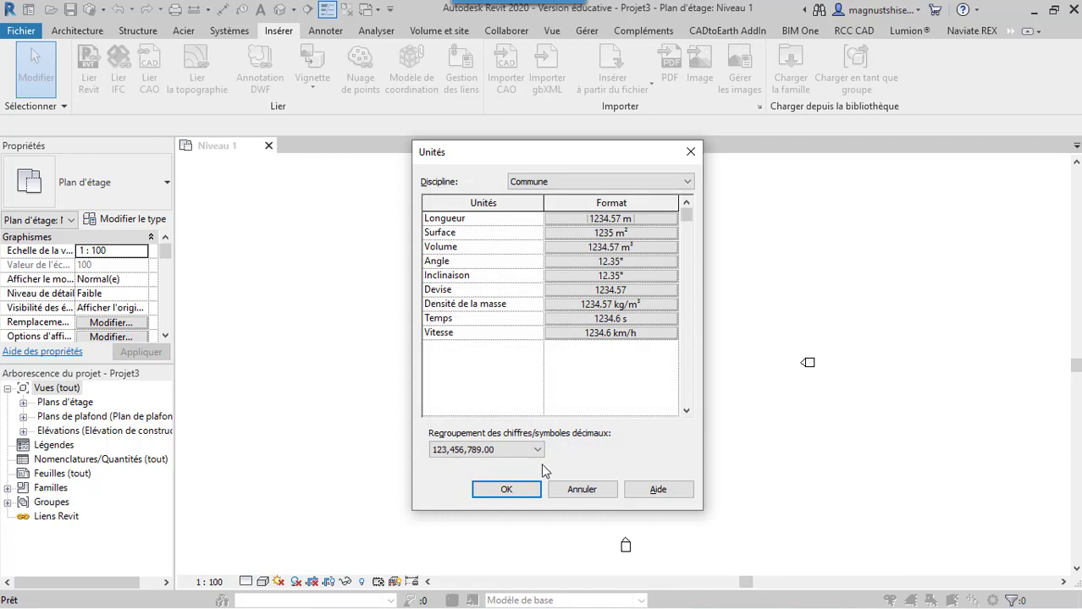
left_click(508, 493)
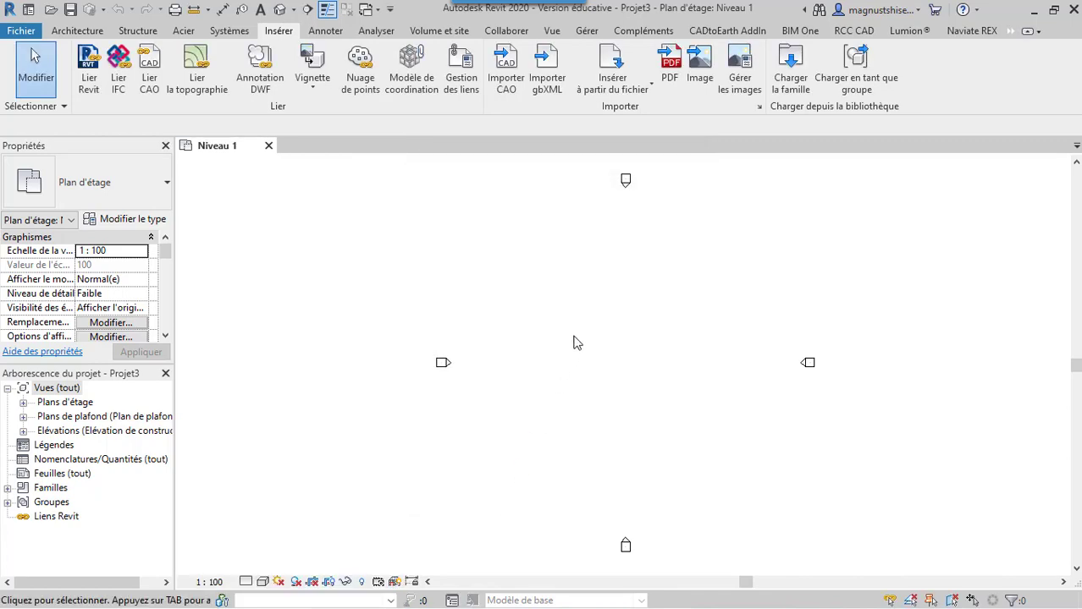
Import TOWER.dwg with all layers, positioned Automatique - Centre à centre on Niveau 1, and select the imported plan
left_click(512, 82)
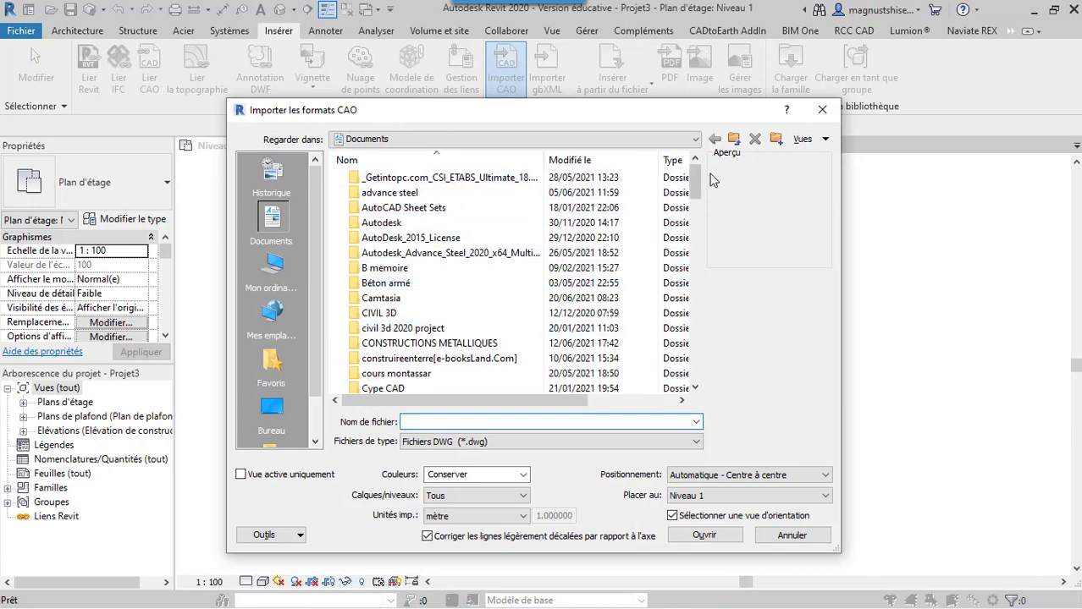
left_click_drag(693, 181, 664, 383)
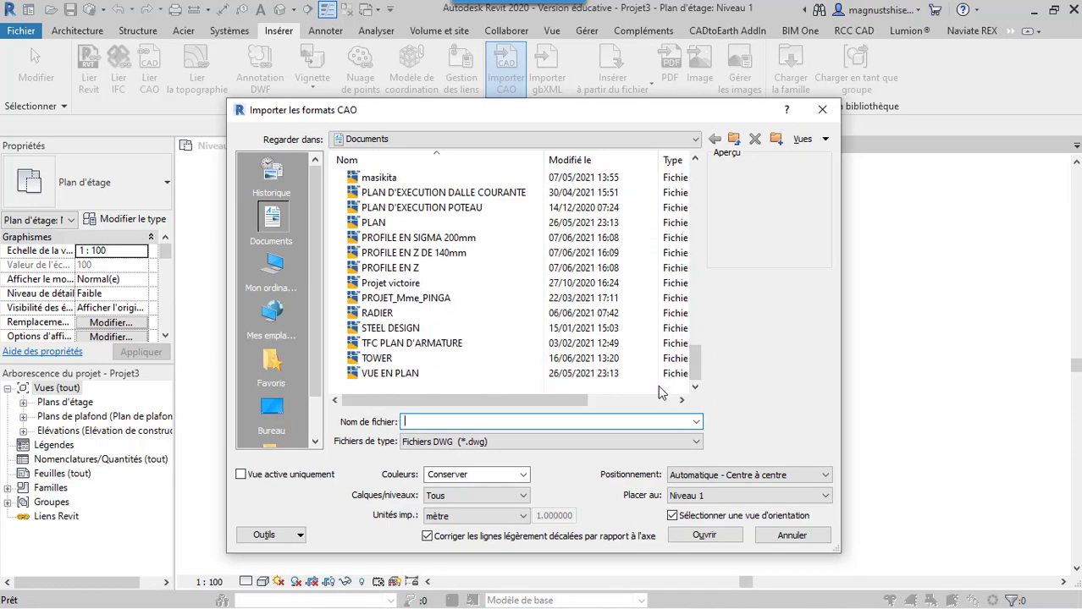
left_click(426, 363)
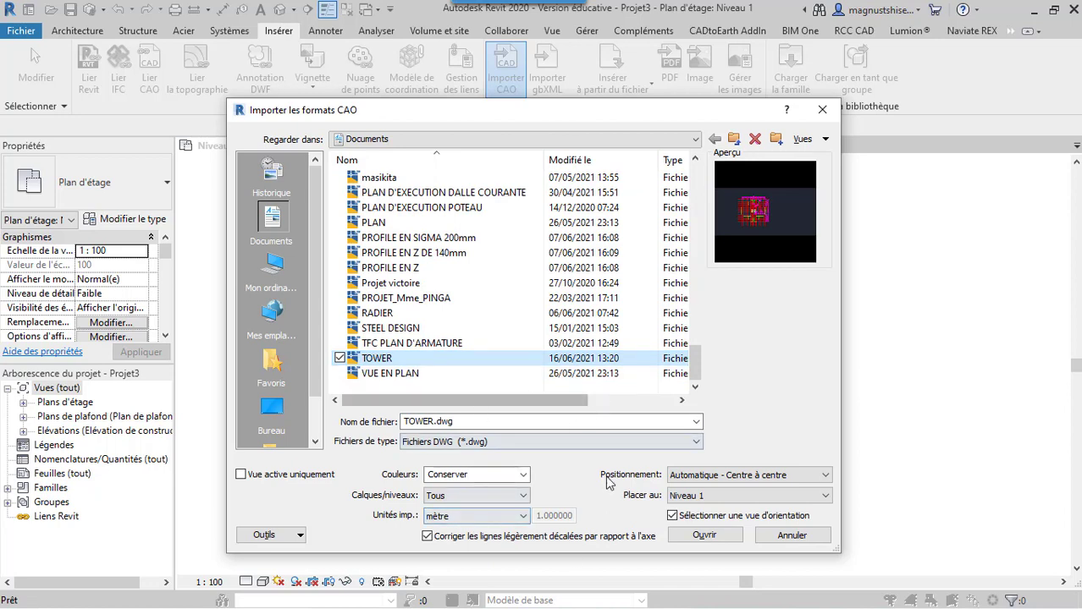
left_click(477, 496)
left_click(477, 496)
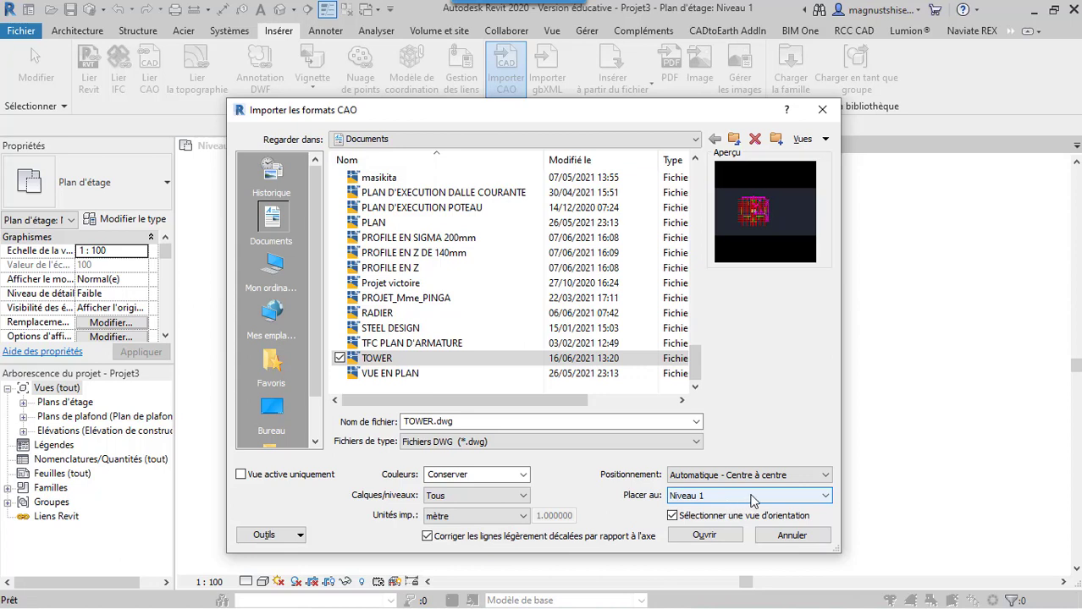
left_click(787, 476)
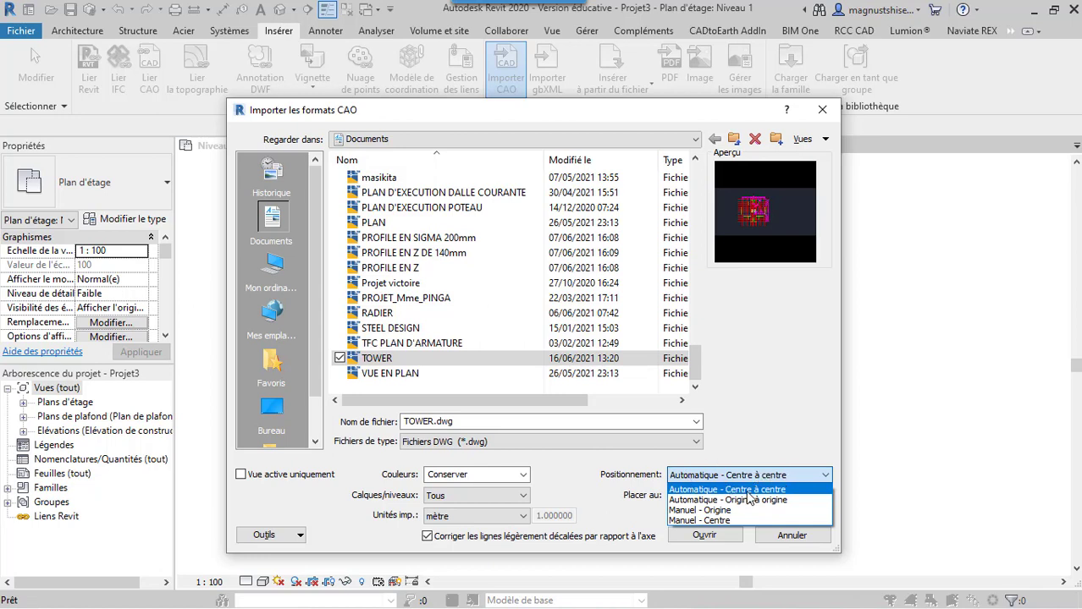
left_click(771, 480)
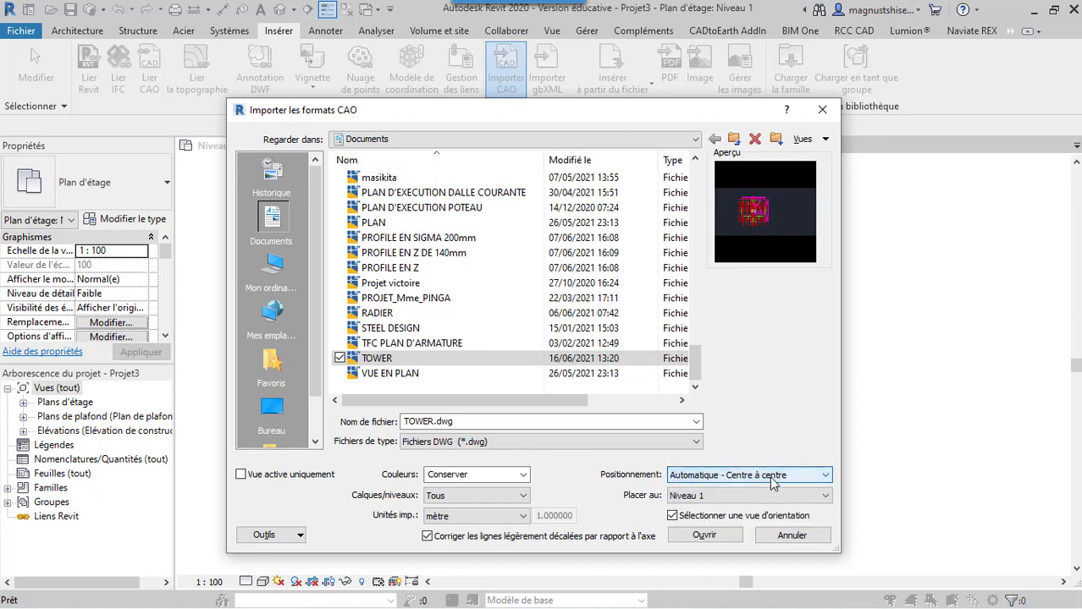
left_click(708, 538)
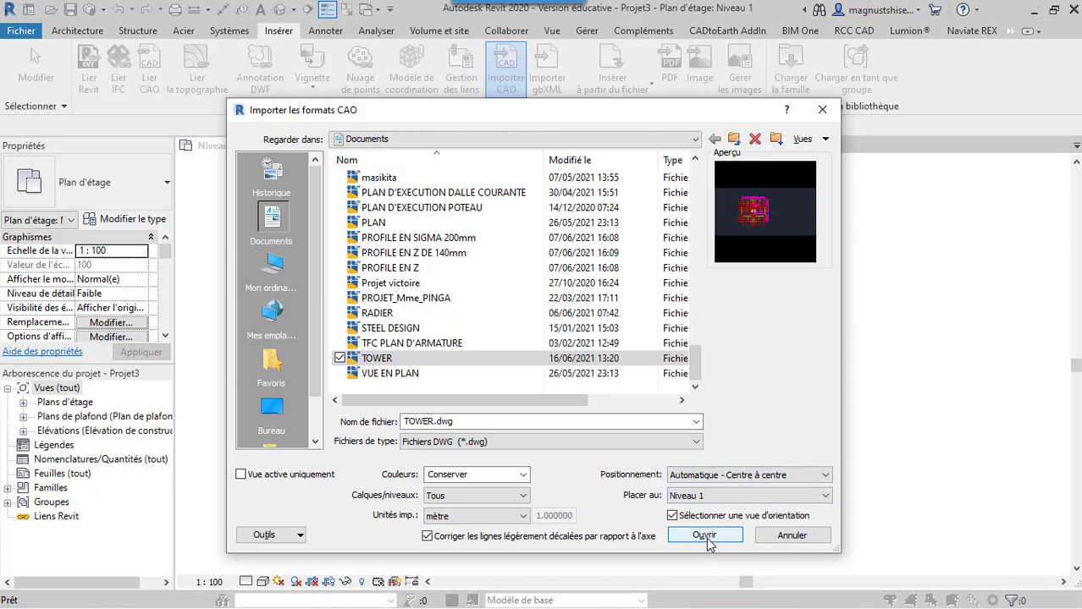
left_click(706, 537)
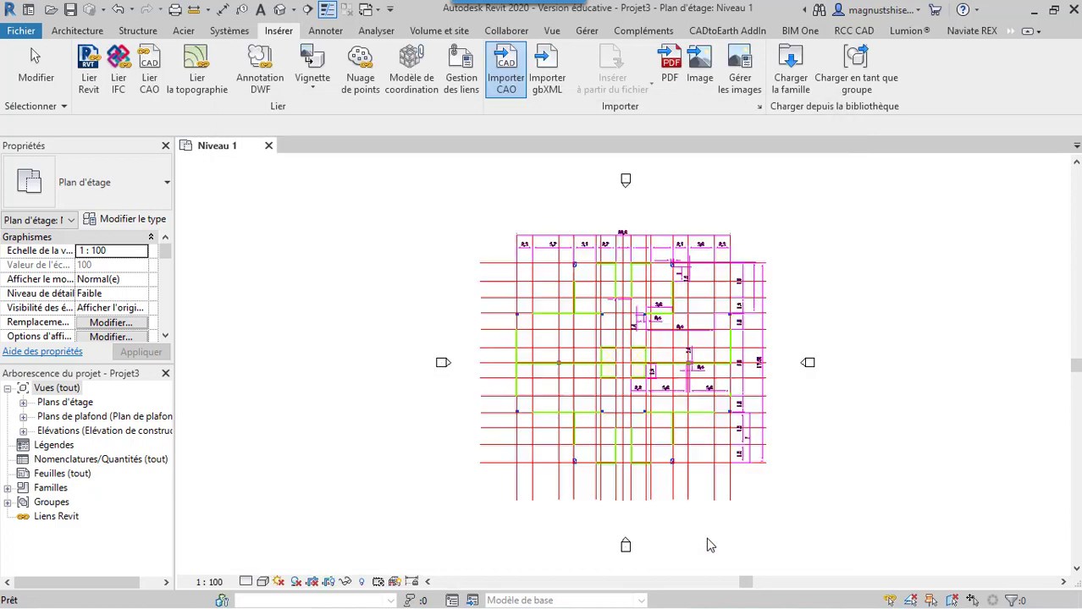
left_click(666, 340)
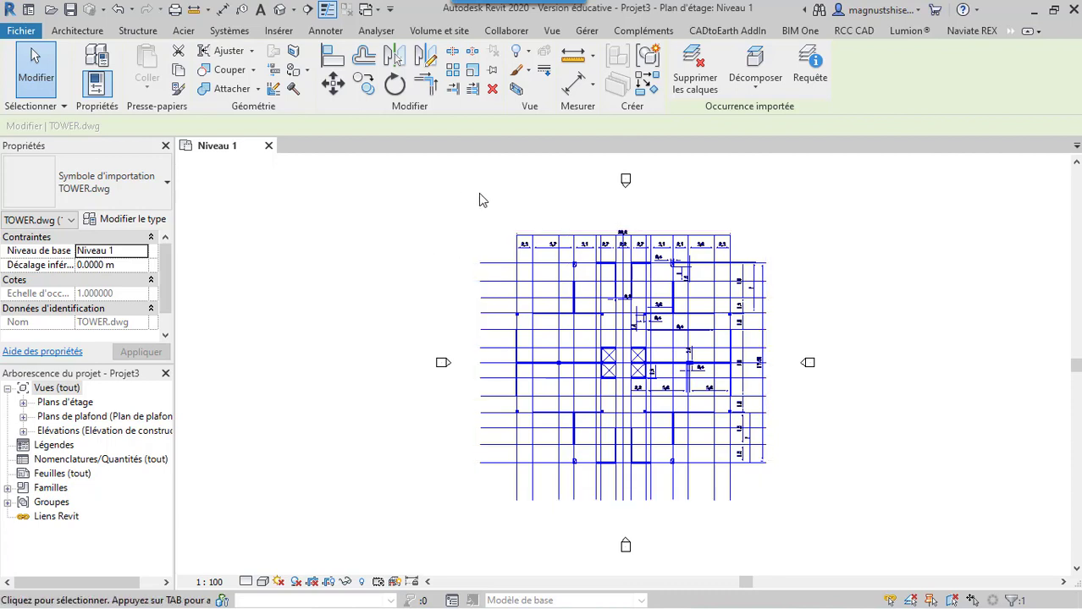
Place grids by picking the first five vertical axes of the imported plan from the left, with an elbow on the fifth grid's bubble
left_click(142, 33)
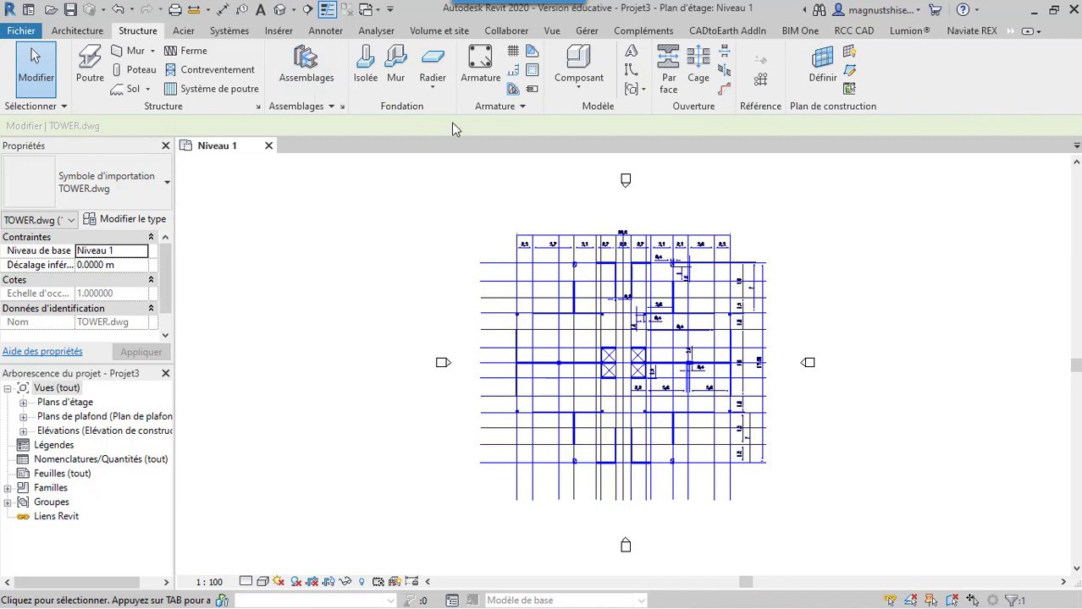
left_click(760, 81)
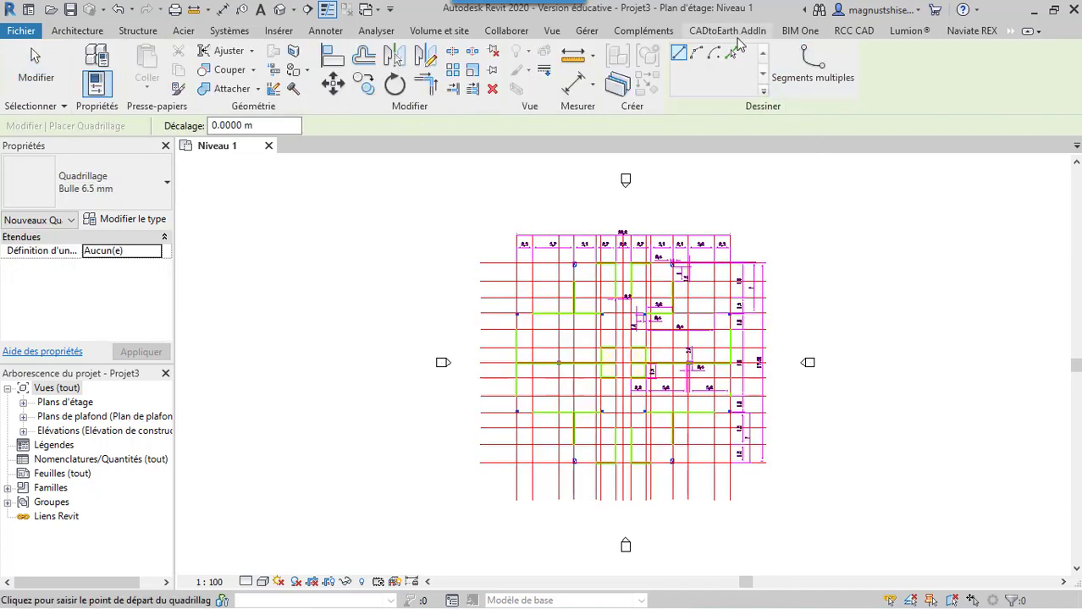
left_click(731, 54)
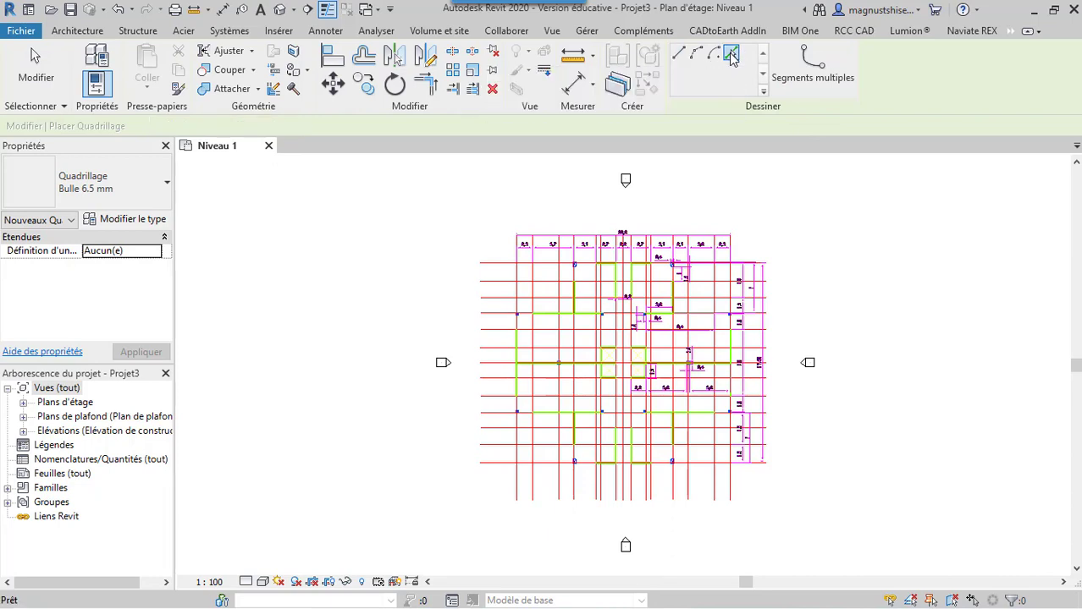
left_click(518, 487)
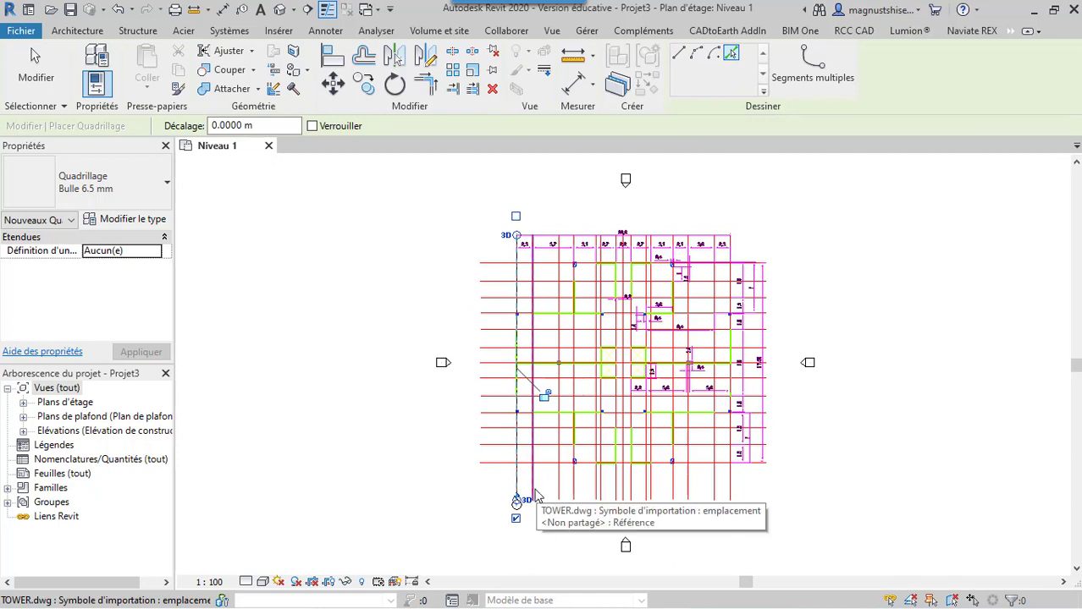
left_click(532, 491)
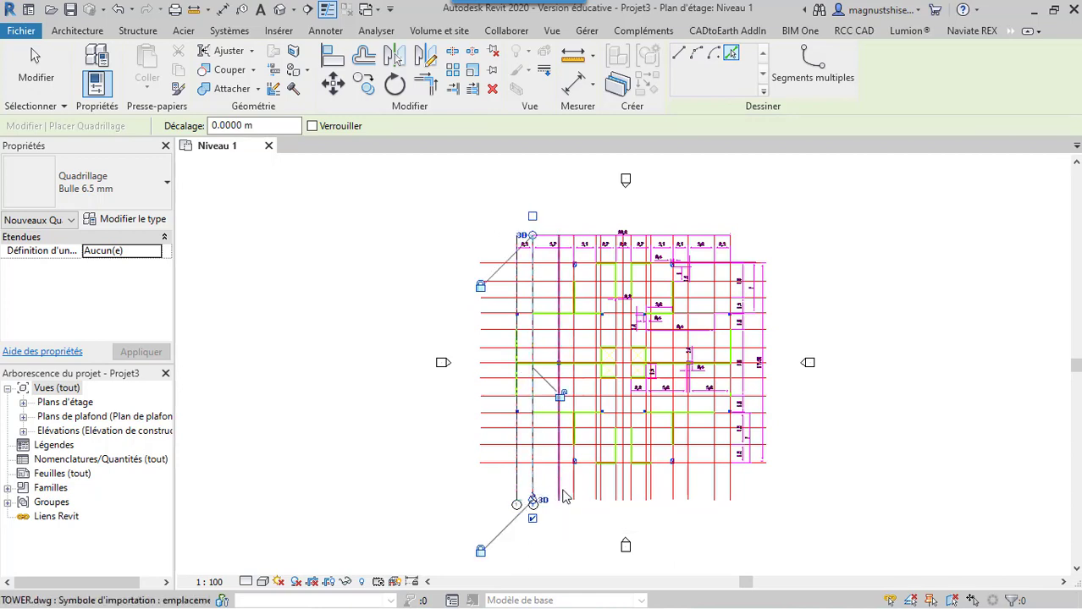
left_click(568, 496)
left_click(573, 498)
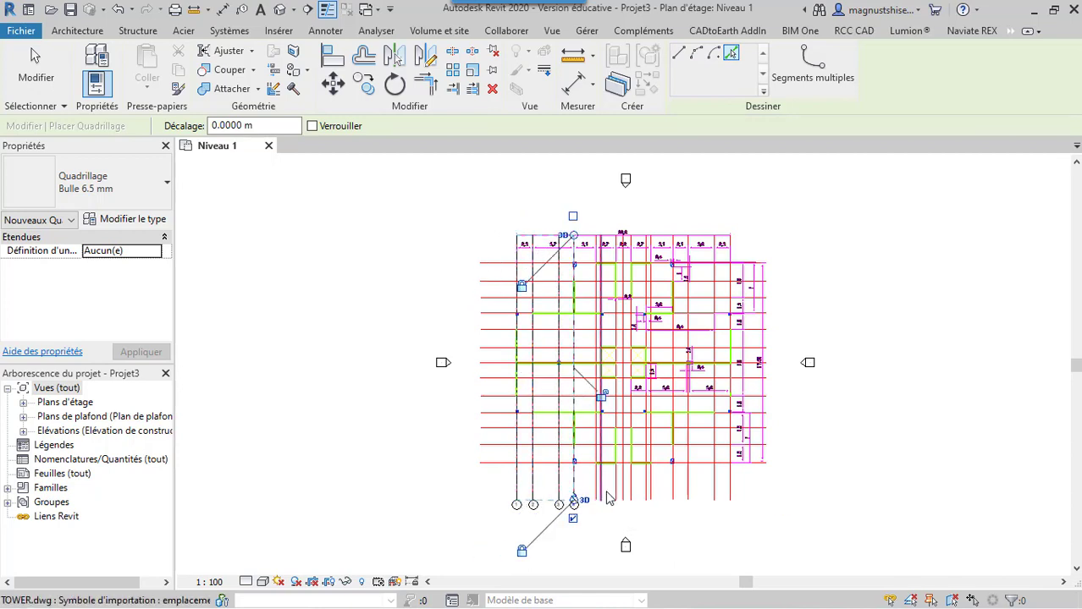
left_click(597, 503)
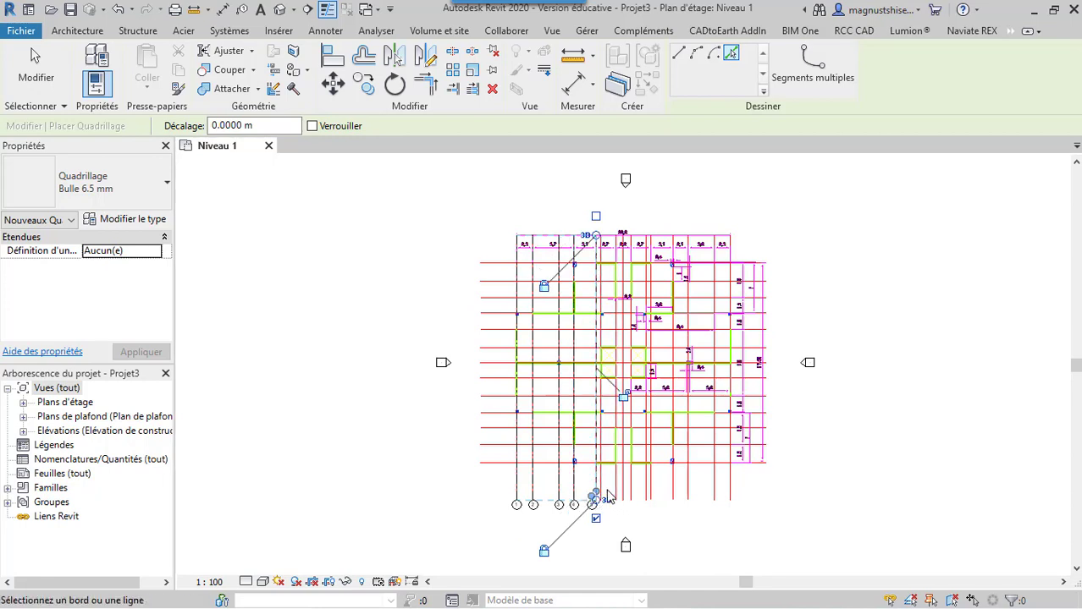
left_click(602, 489)
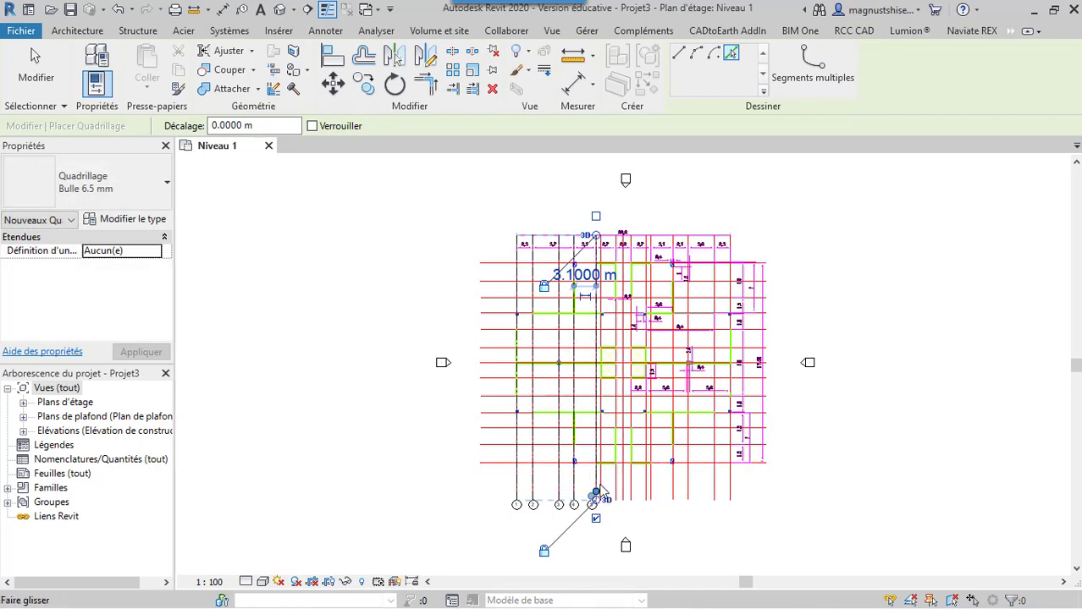
Place grids 6 to 15 on the remaining ten vertical axes of the imported plan, working from left to right
scroll(613, 496, "up", 3)
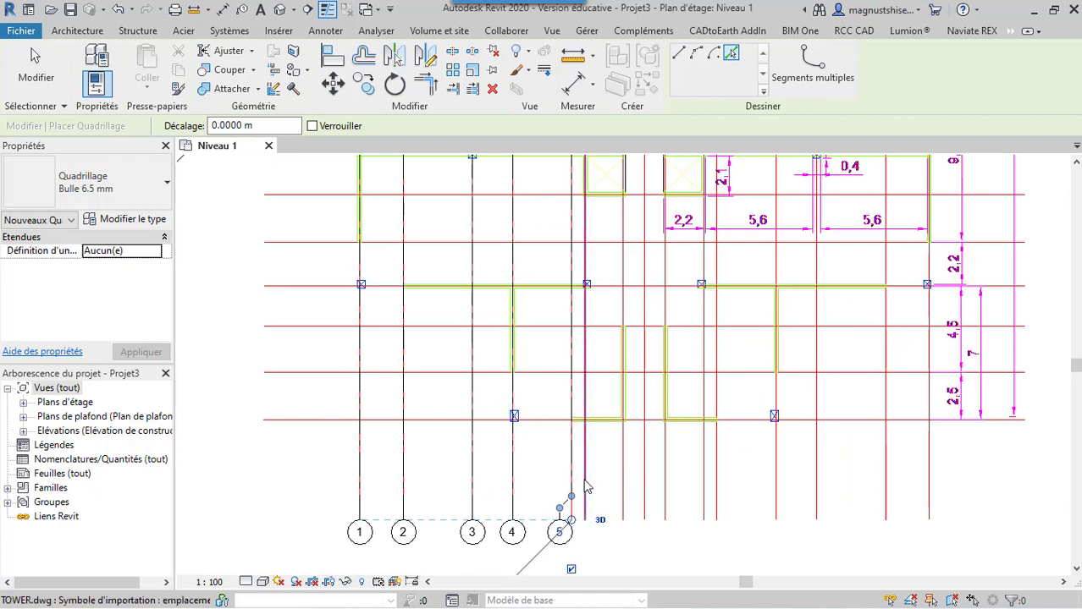
left_click(587, 493)
left_click(624, 480)
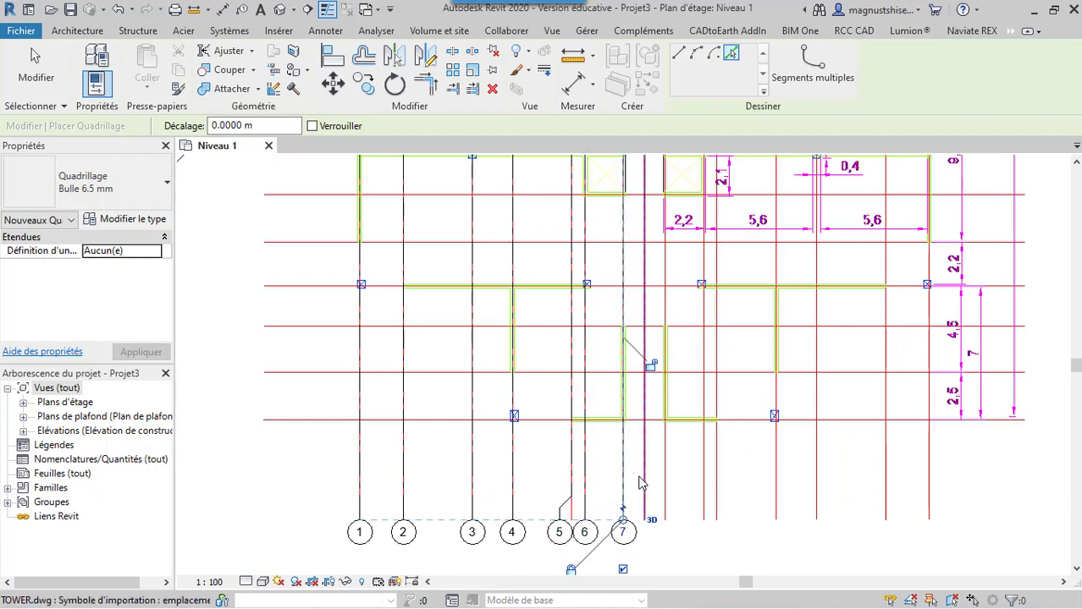
left_click(644, 483)
left_click(664, 484)
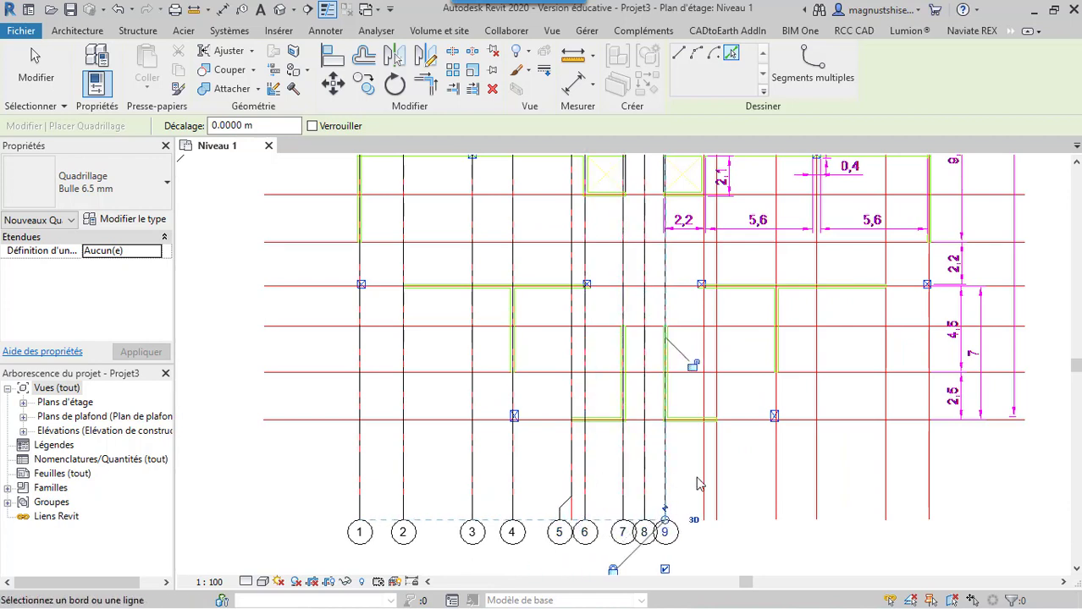
left_click(703, 484)
left_click(719, 489)
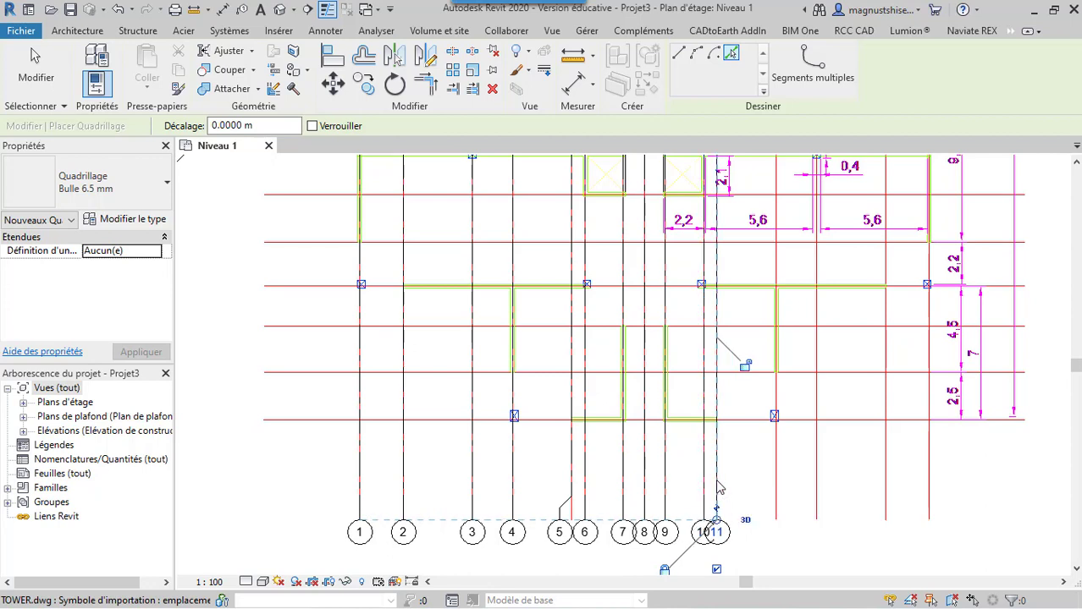
left_click(776, 499)
left_click(817, 495)
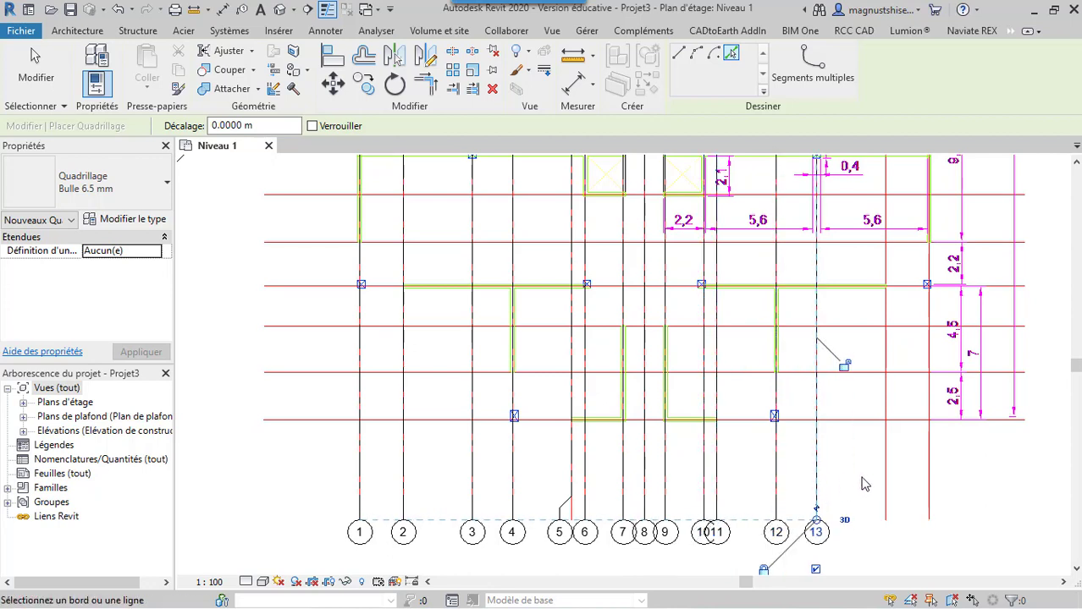
left_click(887, 484)
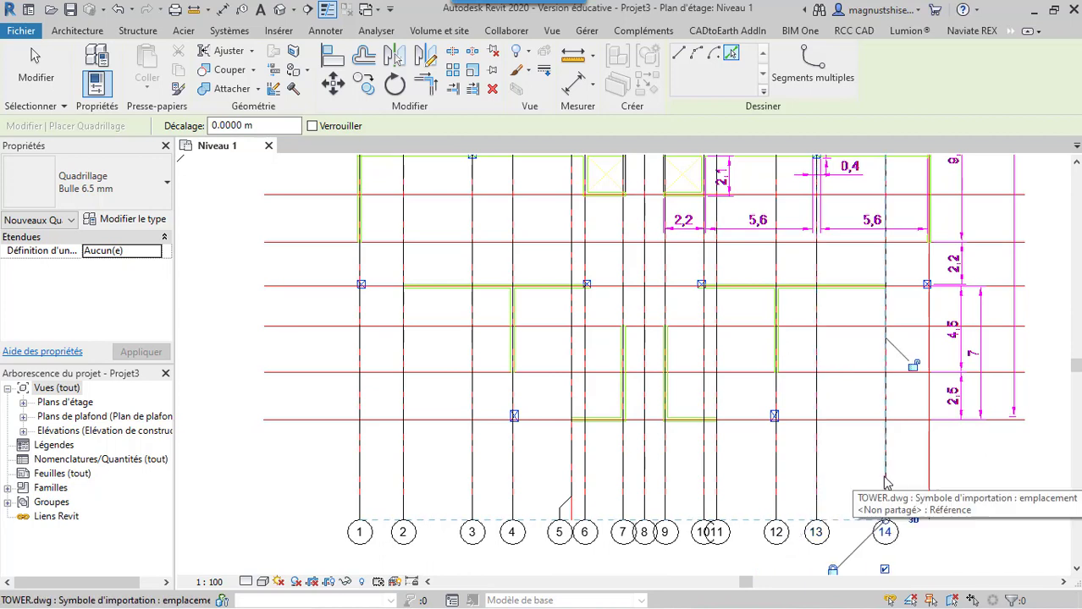
left_click(928, 488)
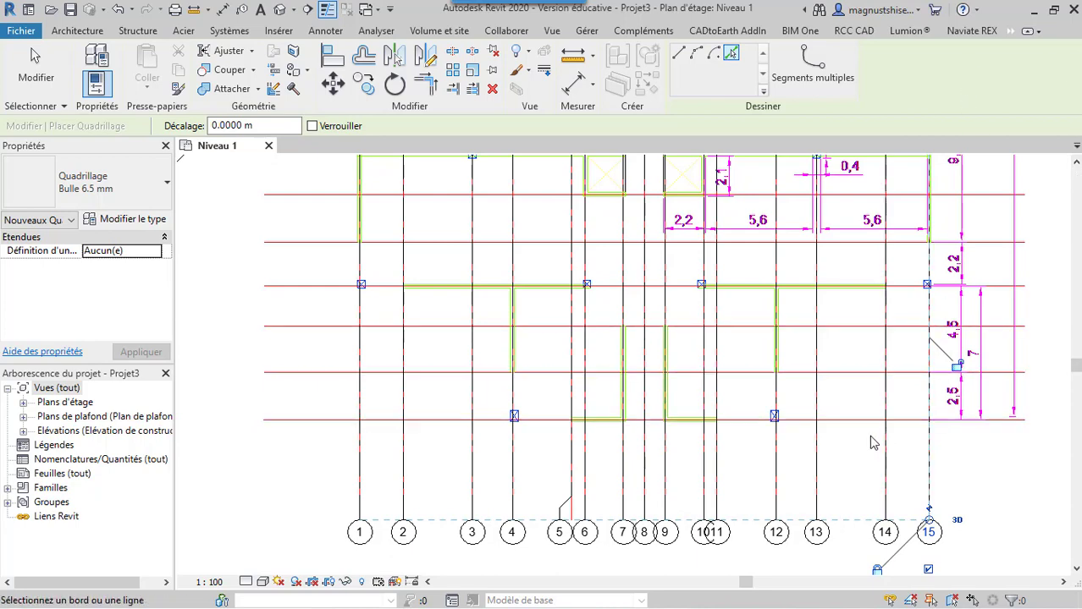
Place a grid on the lowest horizontal axis of the imported plan and label it A
scroll(849, 419, "down", 3)
scroll(849, 419, "down", 2)
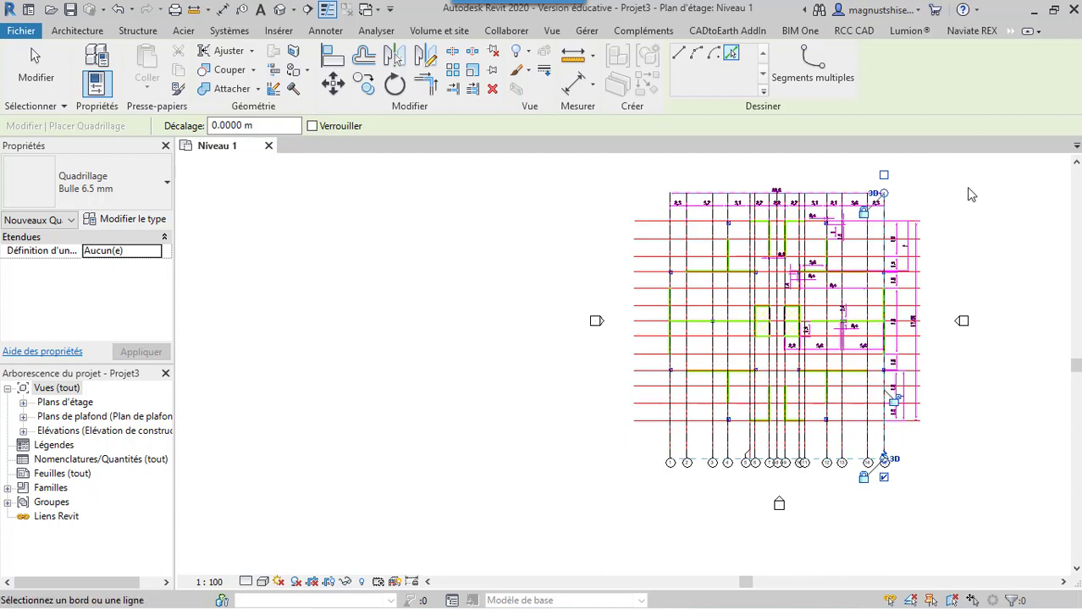
scroll(970, 191, "up", 1)
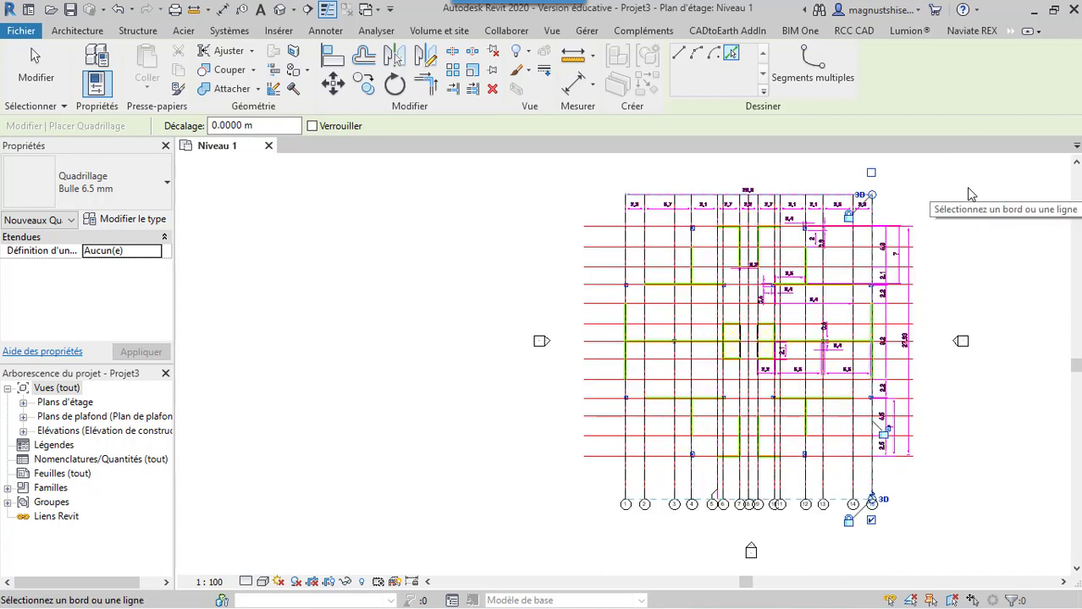
left_click(969, 188)
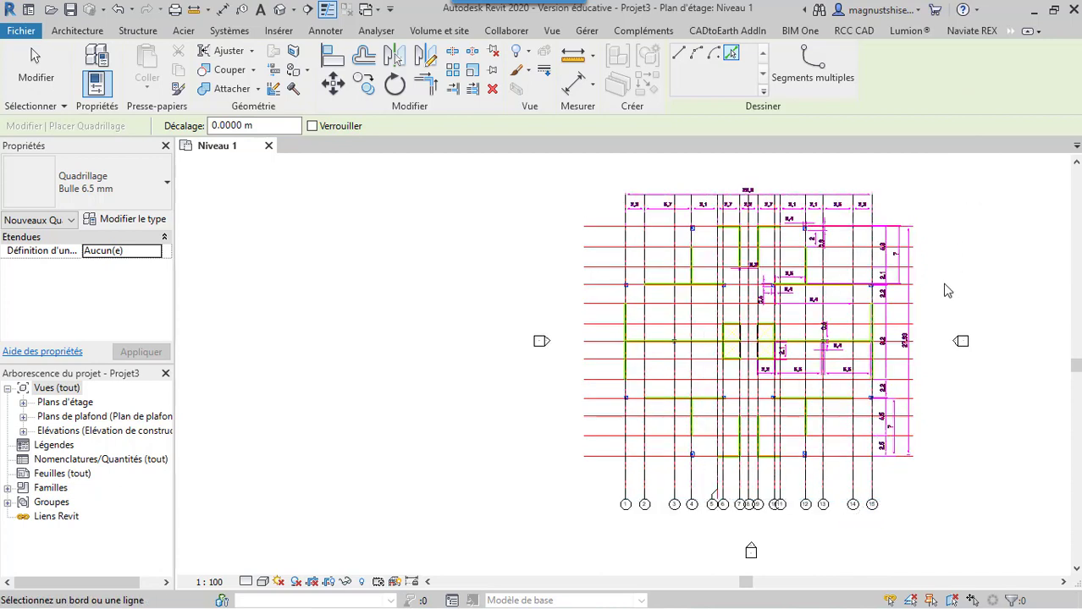
left_click(613, 457)
scroll(918, 457, "up", 2)
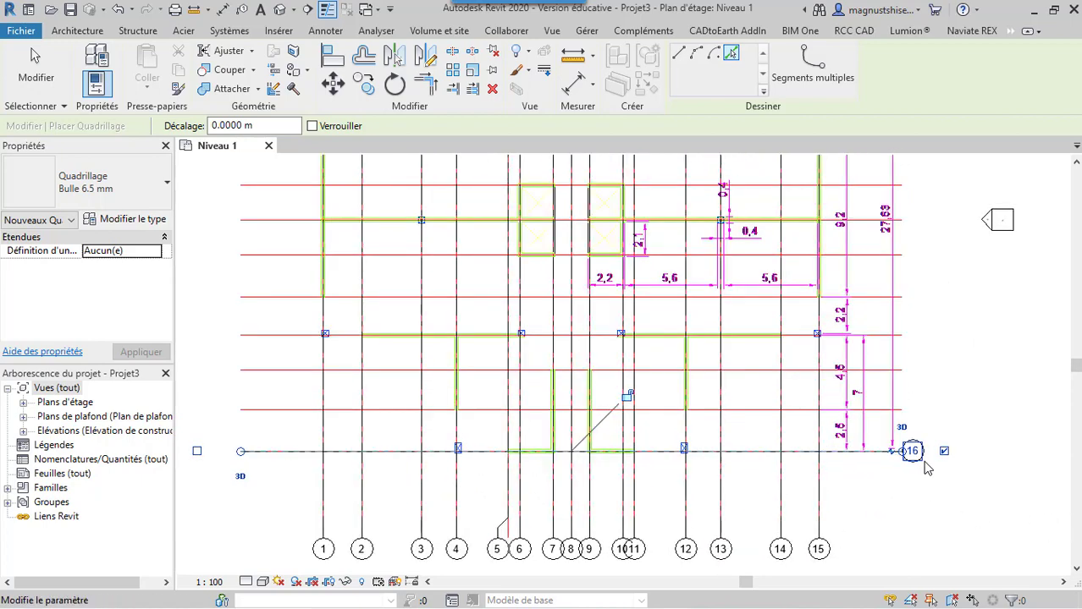
left_click(916, 449)
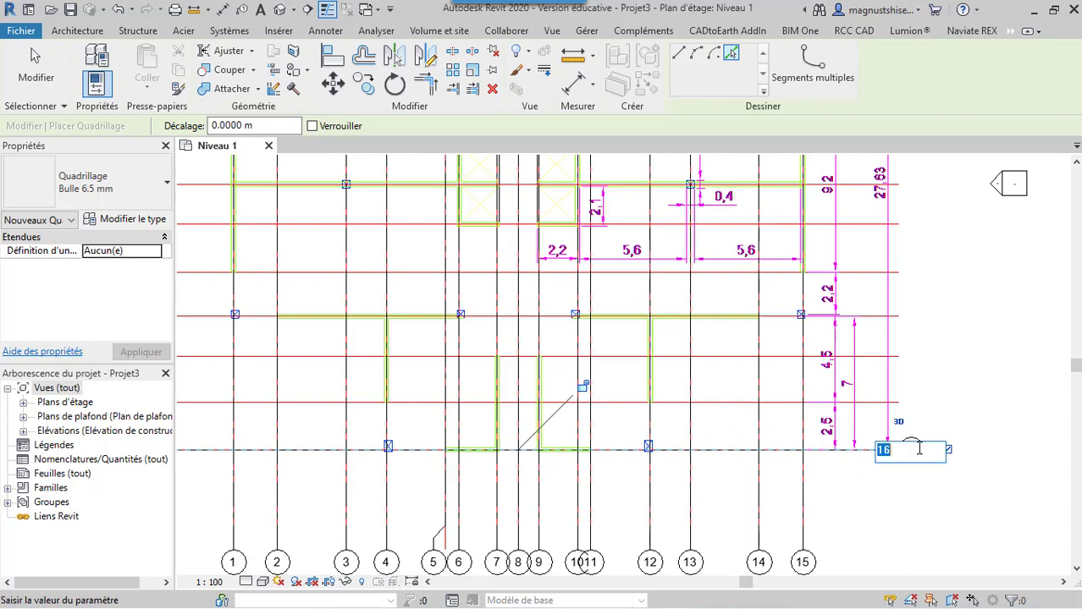
key("BackSpace")
type("A")
key("Return")
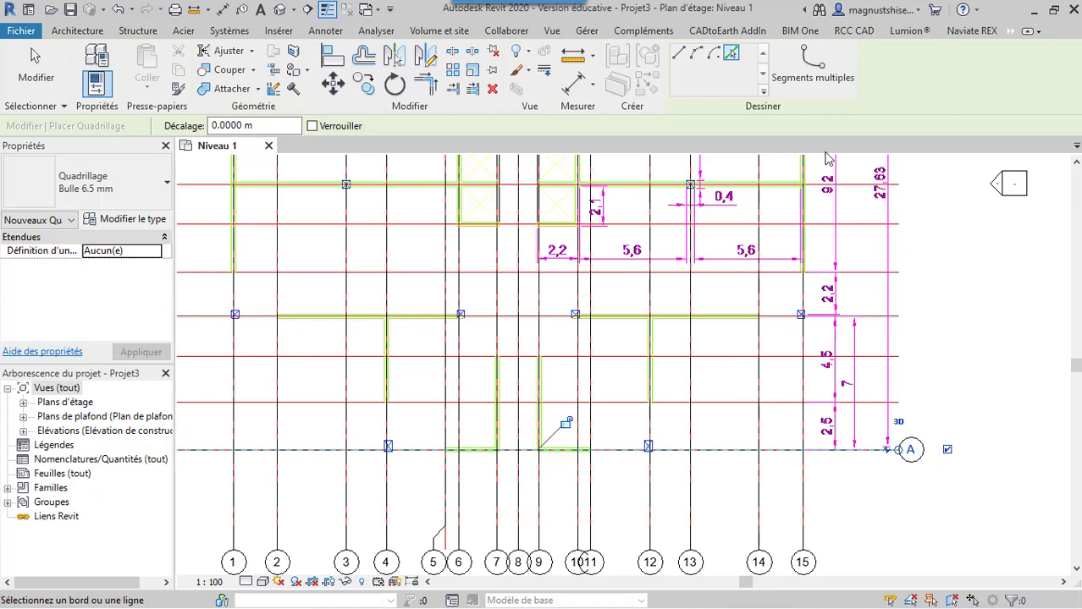
Place grids B to M on the remaining twelve horizontal axes of the imported plan, working upward from grid A
left_click(886, 405)
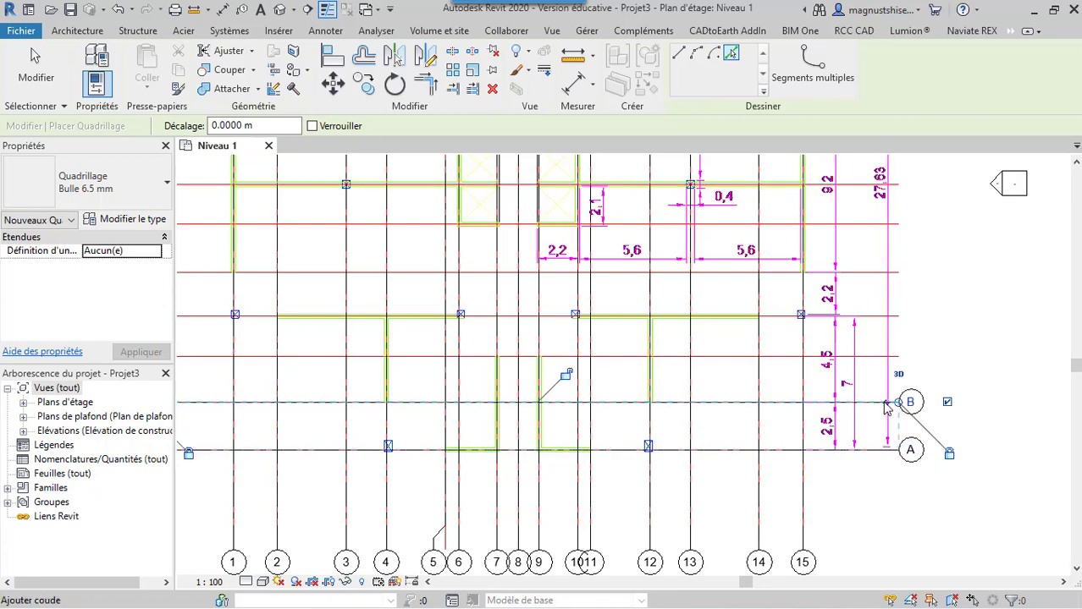
left_click(877, 357)
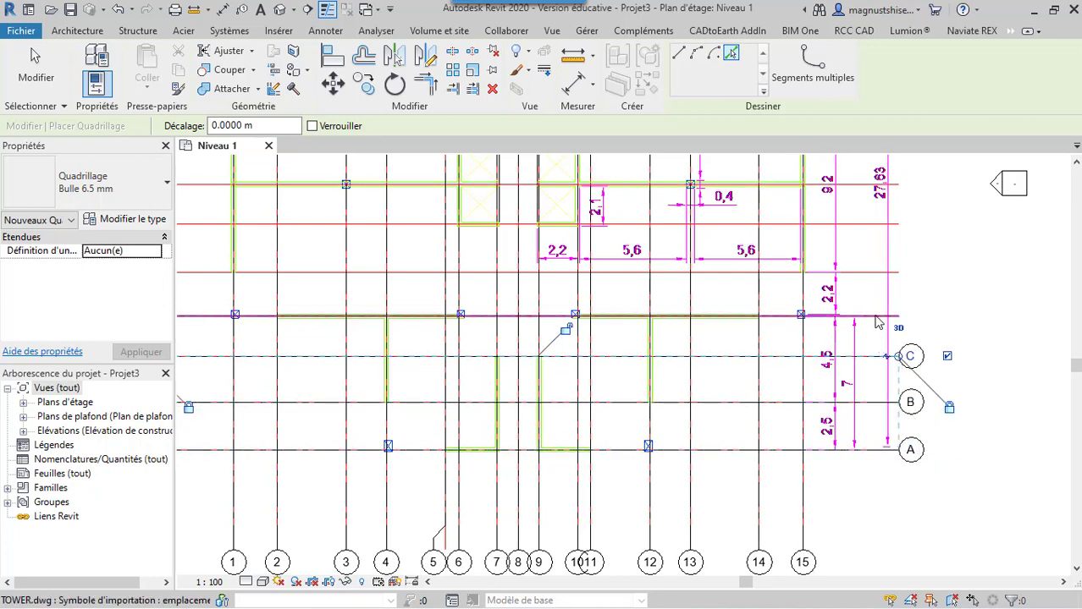
left_click(878, 317)
left_click(873, 273)
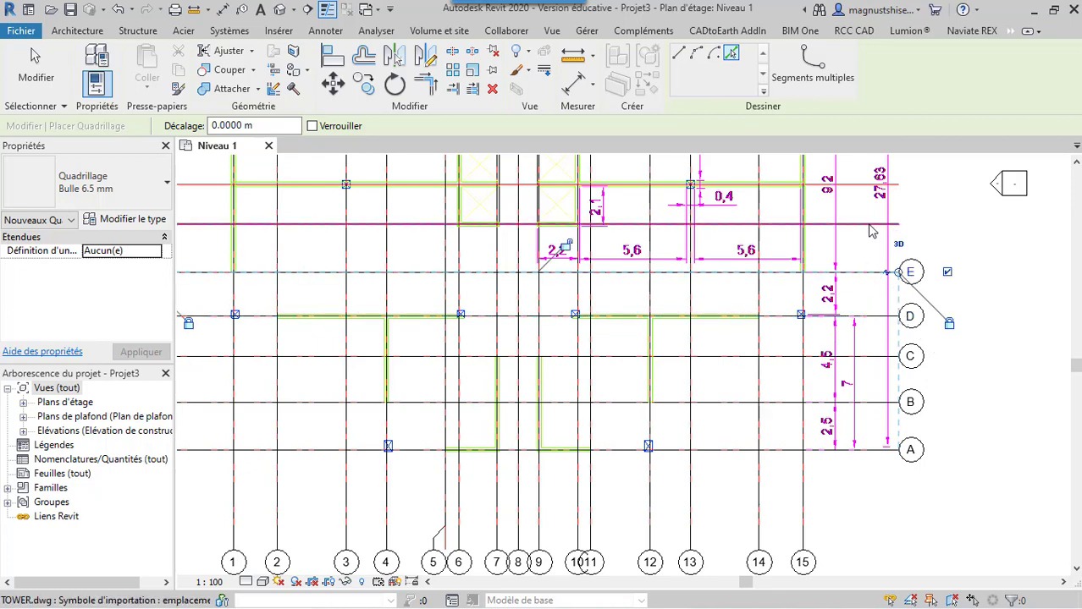
left_click(870, 226)
scroll(865, 248, "down", 2)
left_click(865, 241)
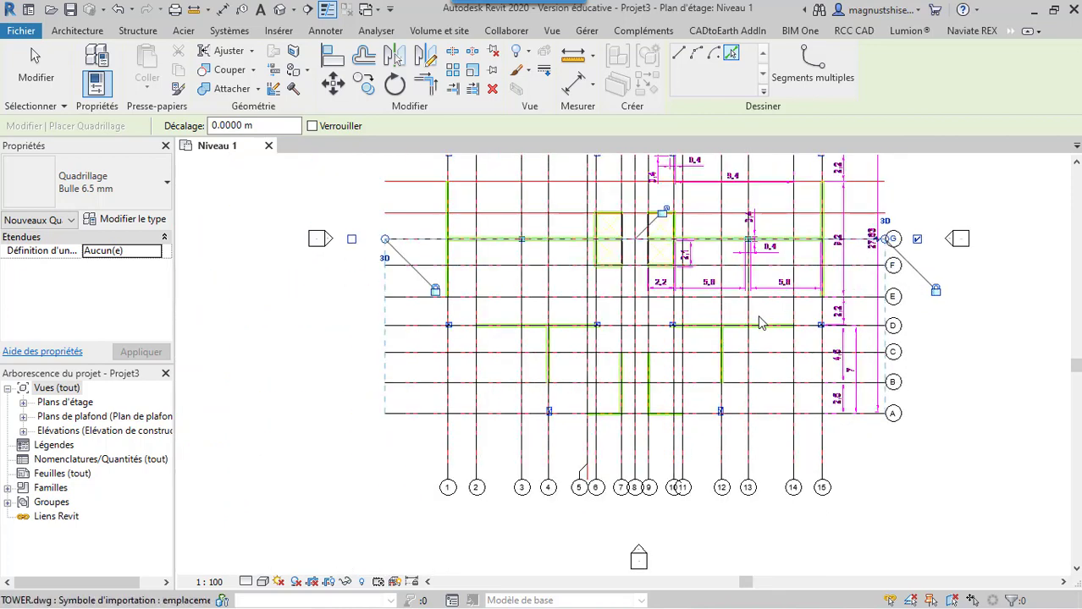
scroll(855, 245, "down", 2)
left_click(842, 241)
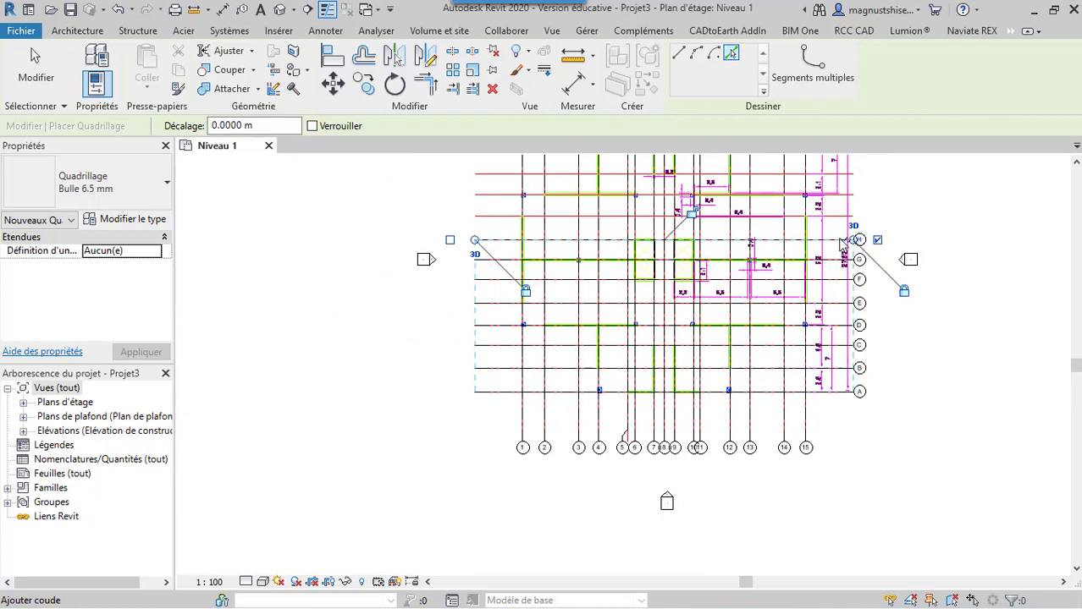
left_click(832, 193)
scroll(832, 188, "down", 3)
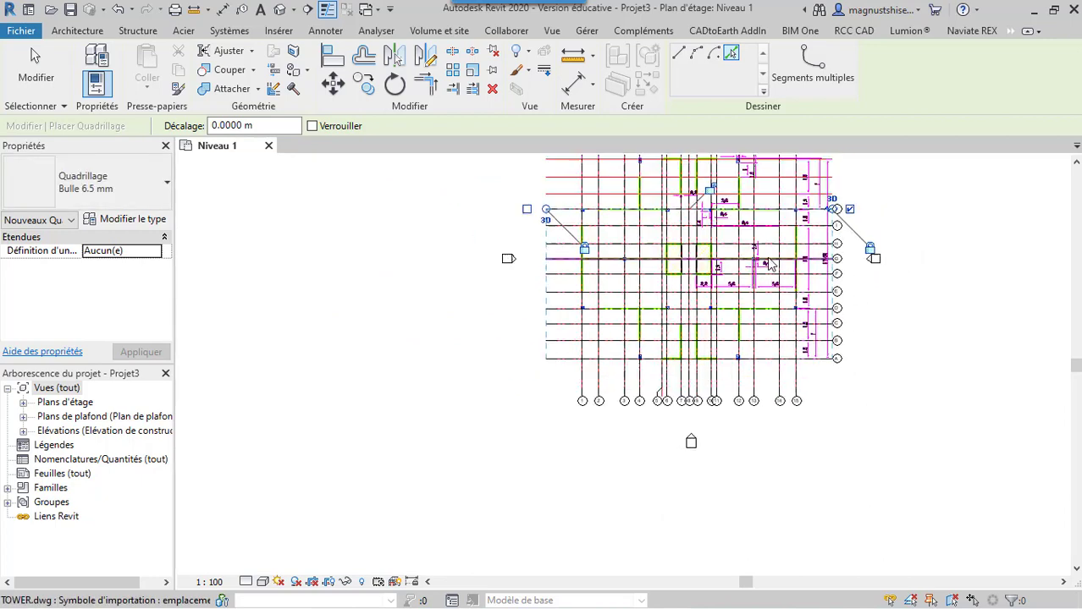
scroll(813, 182, "up", 2)
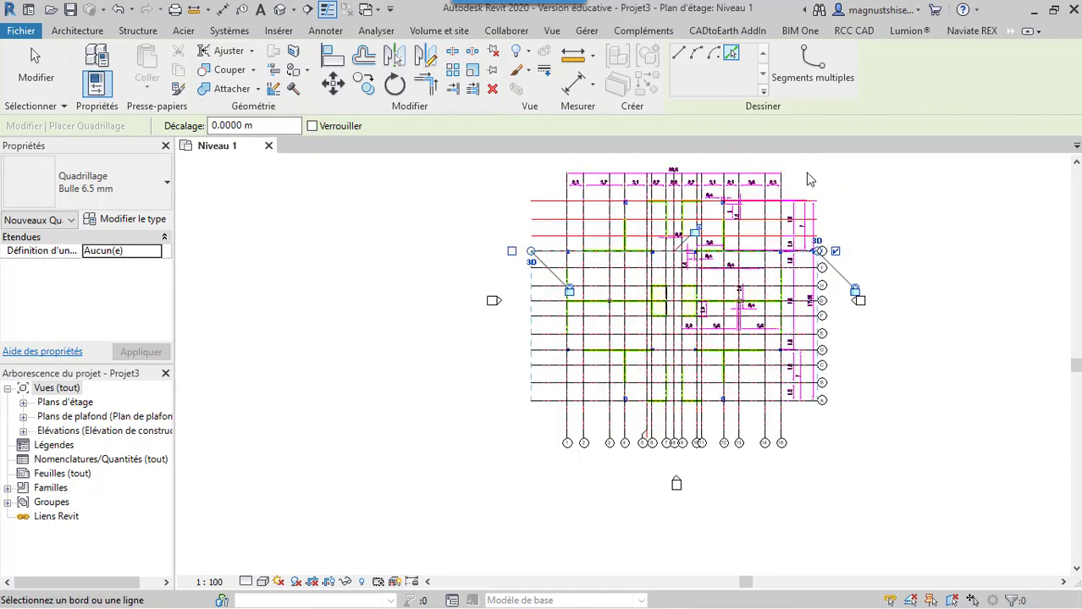
left_click(816, 257)
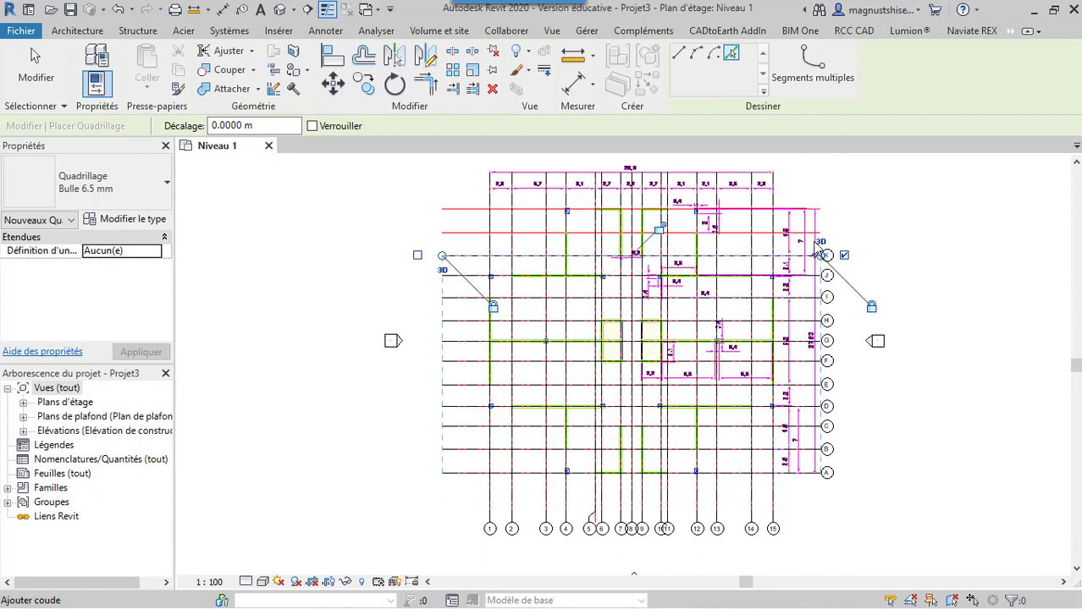
left_click(815, 231)
left_click(815, 210)
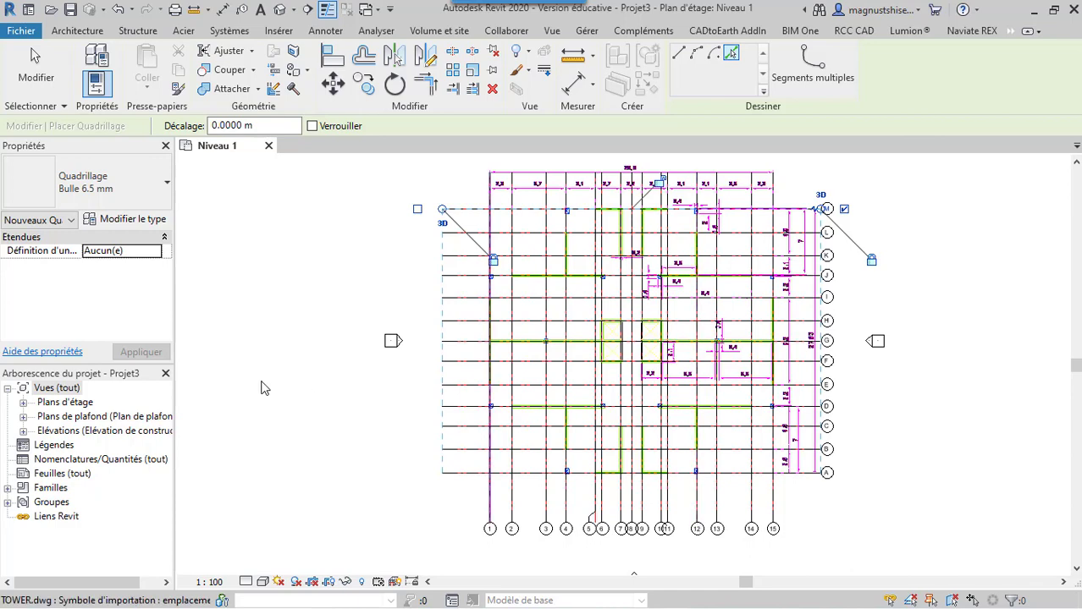
Open the Nord elevation view from the project's elevations
left_click(23, 432)
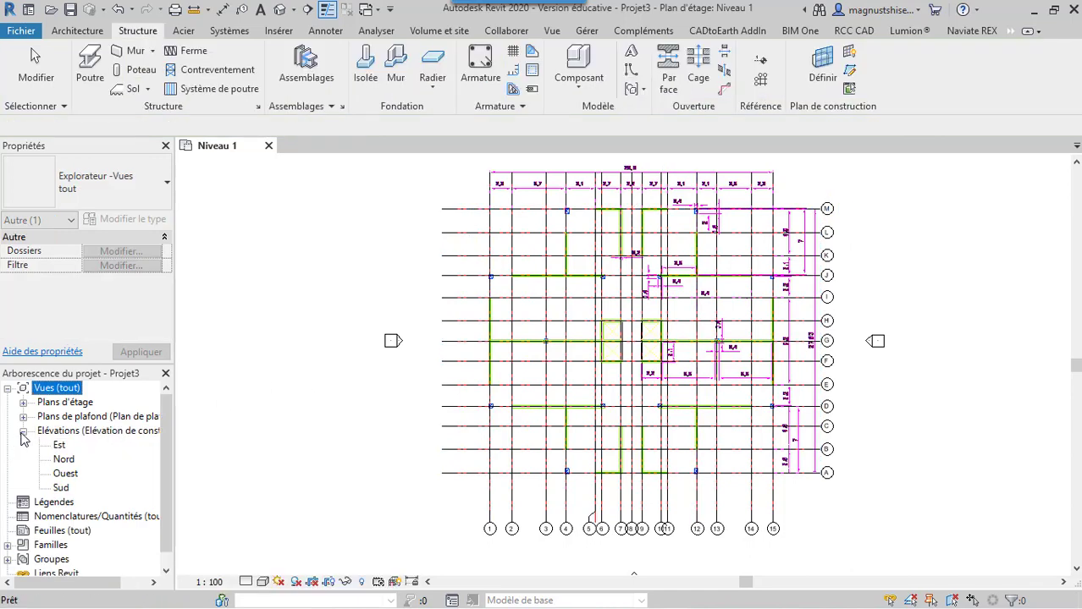
left_click(66, 461)
double_click(65, 459)
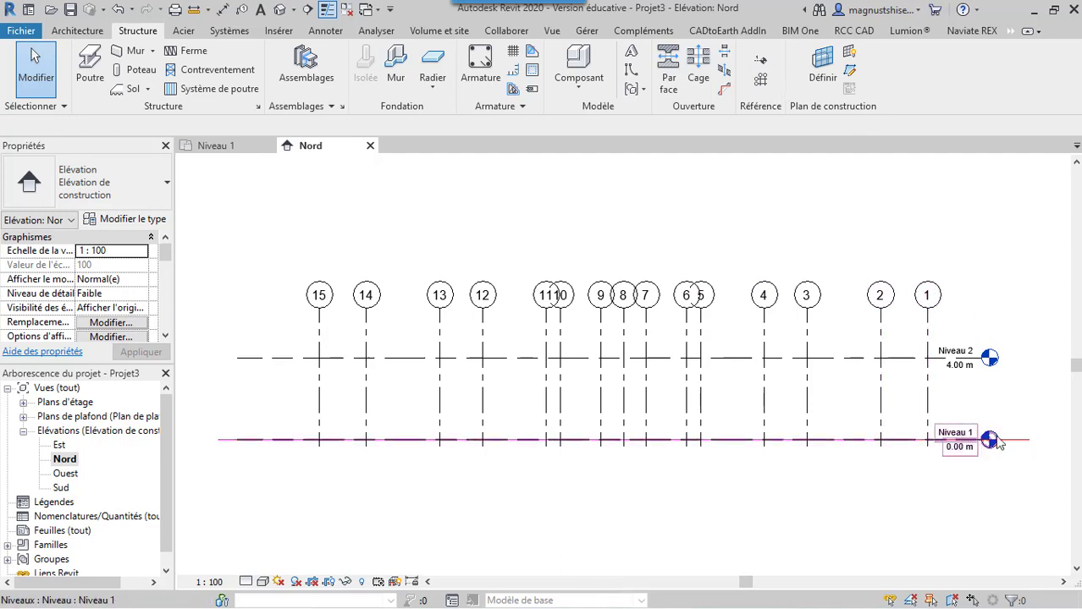
left_click(999, 444)
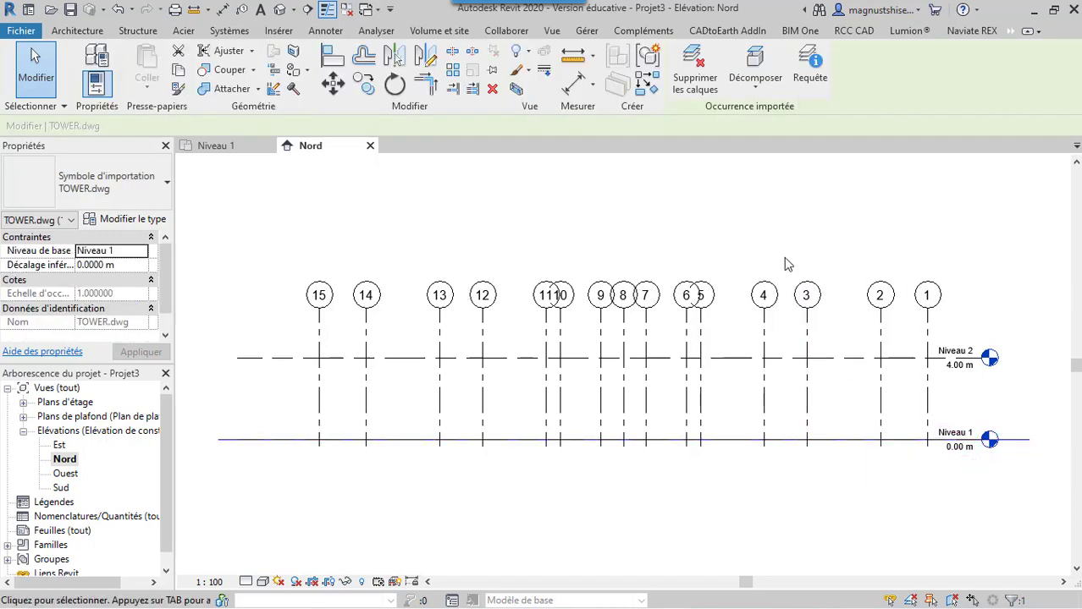
key("Escape")
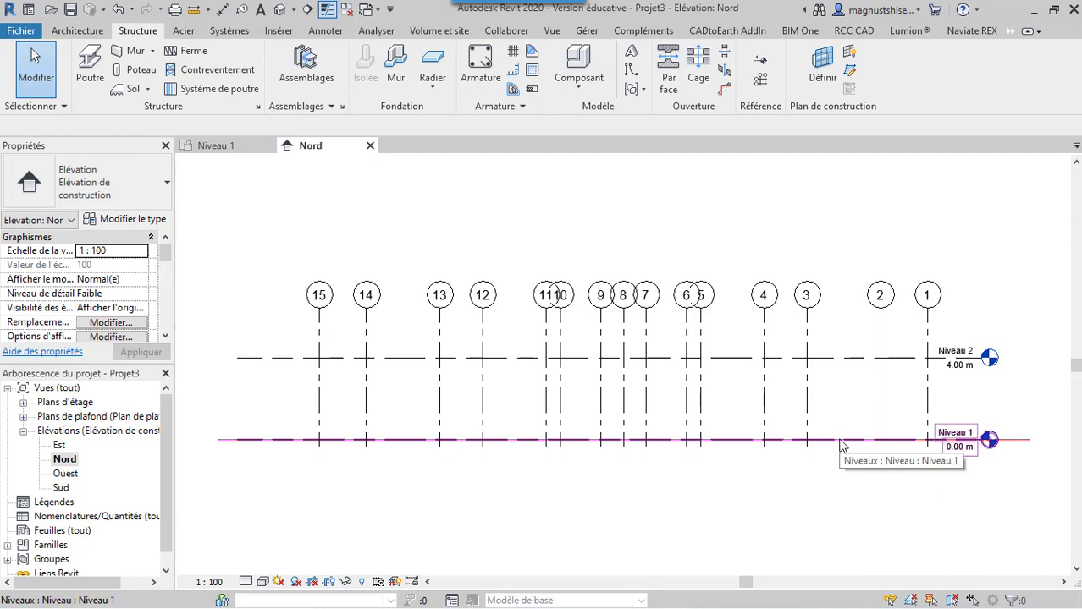
left_click(841, 443)
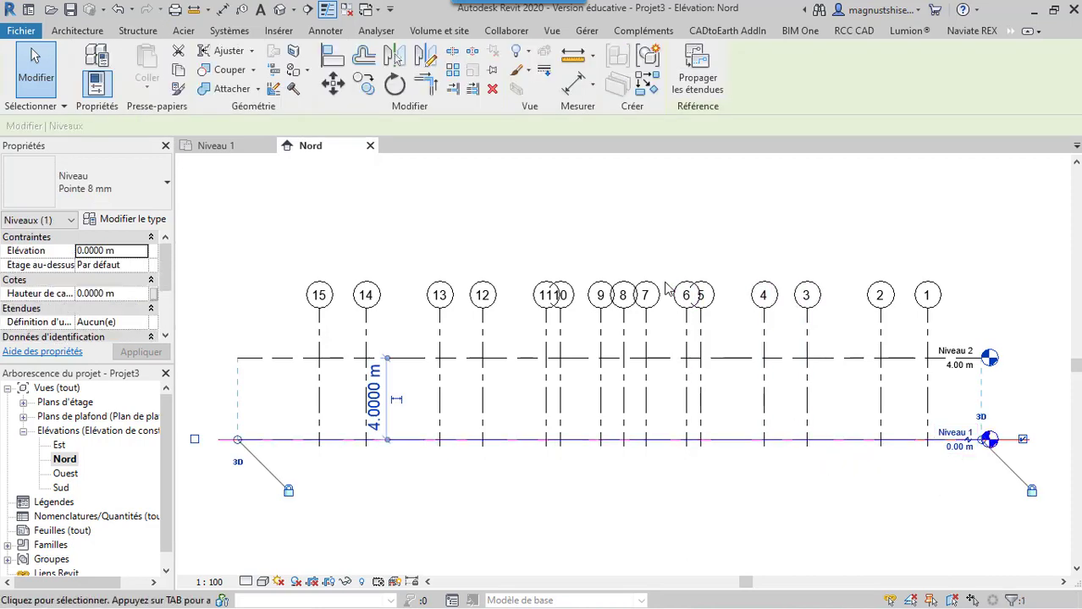
key("Escape")
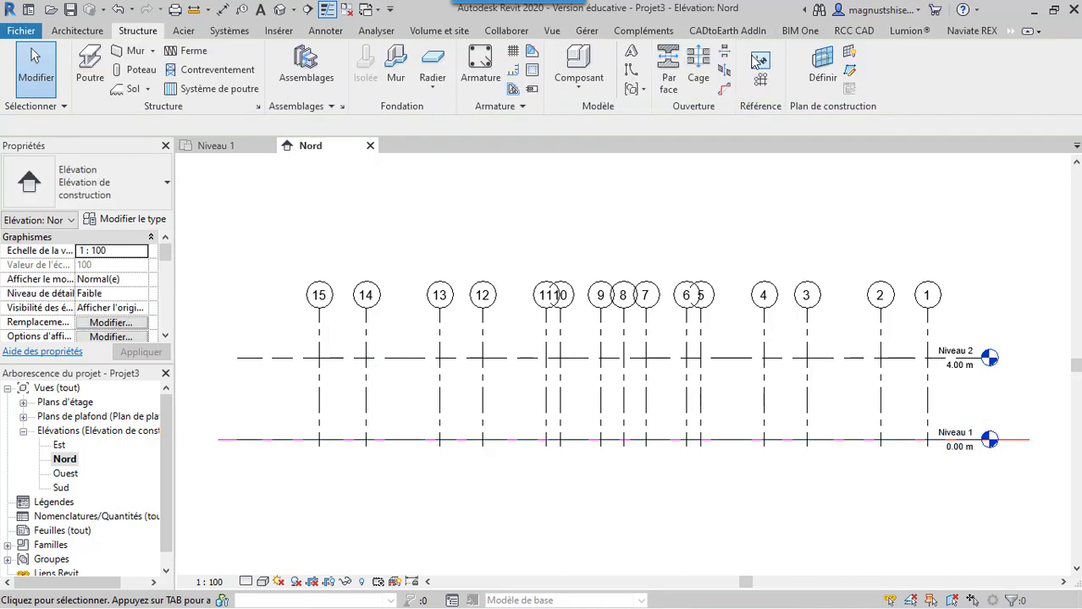
Add a level 3 m below Niveau 1 by picking Niveau 1 with an offset of -3.0000 m
left_click(756, 60)
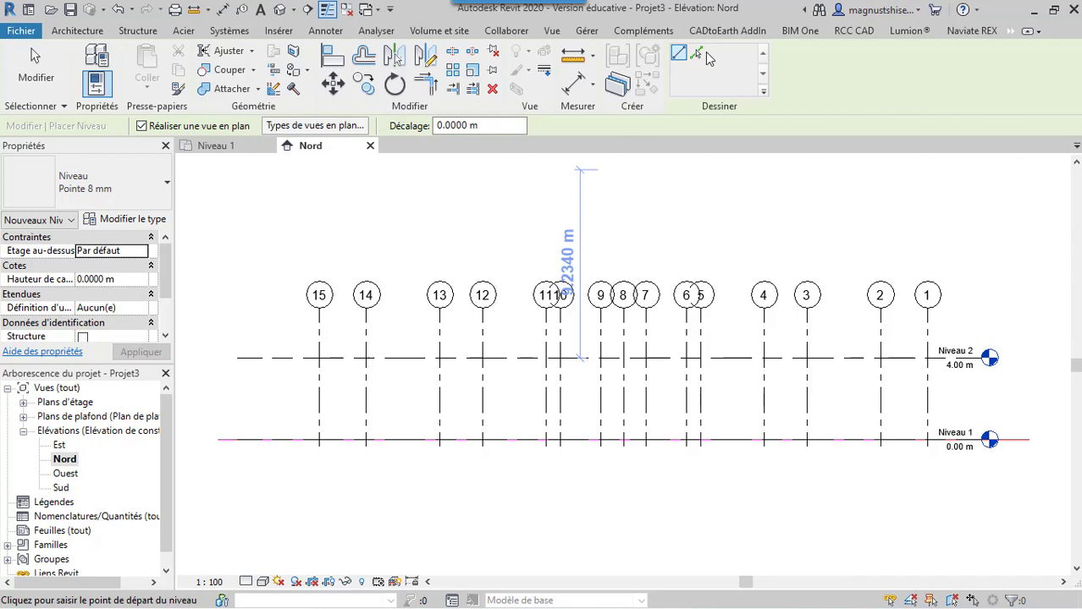
left_click(696, 53)
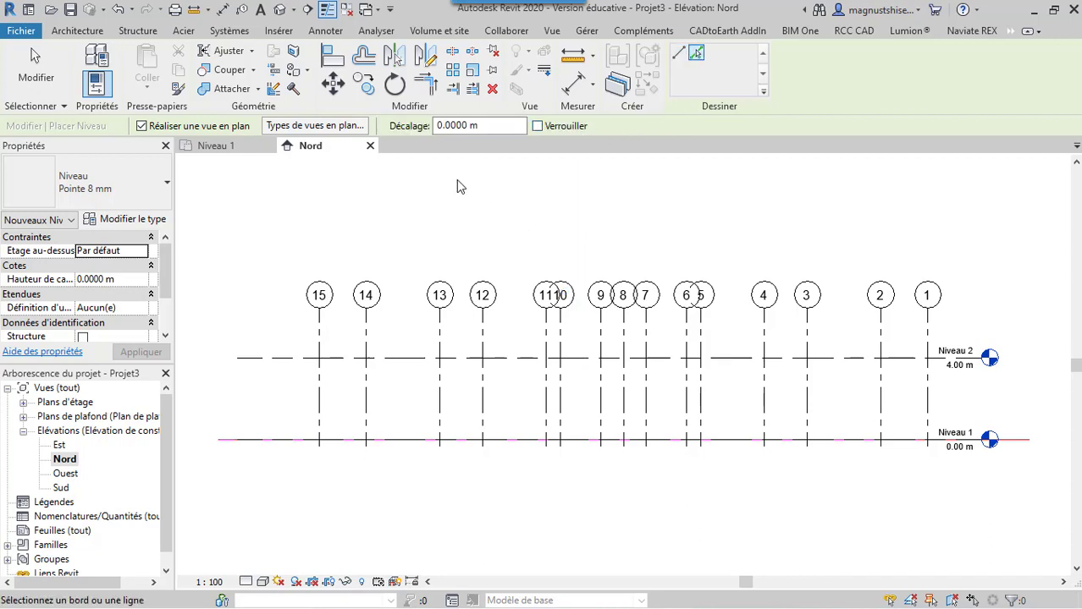
left_click(444, 126)
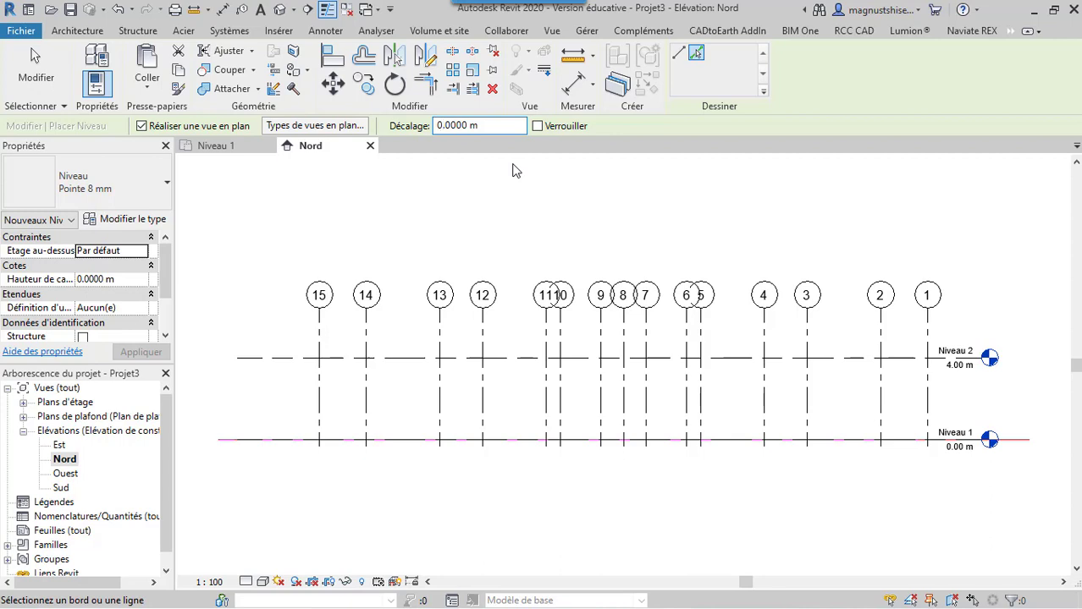
key("BackSpace")
type("6")
key("BackSpace")
key("Delete")
type("-")
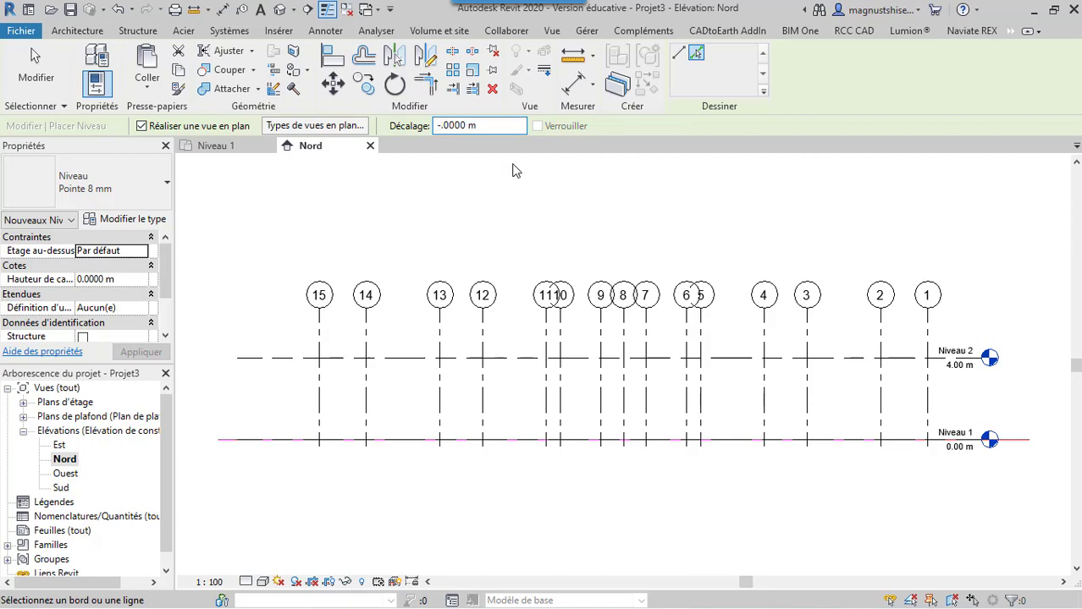
type("3.")
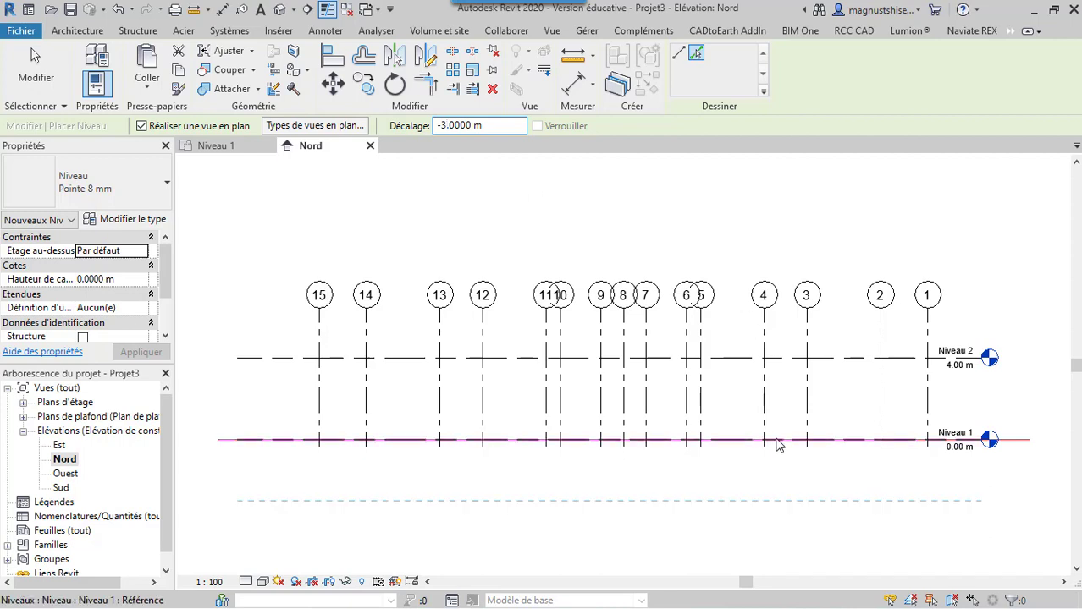
left_click(895, 442)
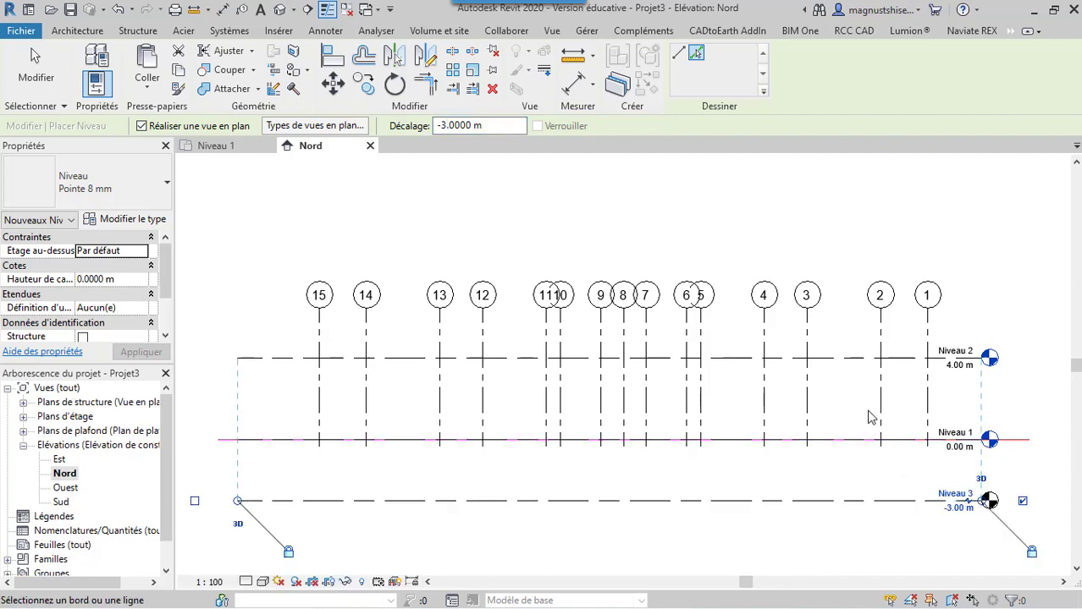
left_click(442, 126)
key("BackSpace")
scroll(582, 264, "down", 2)
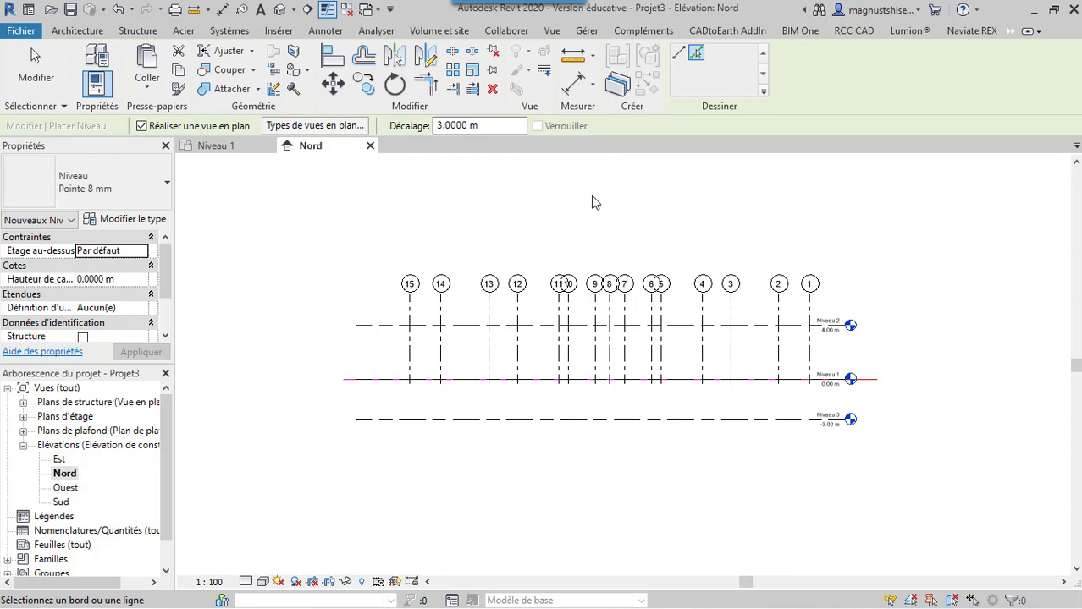
scroll(592, 201, "up", 2)
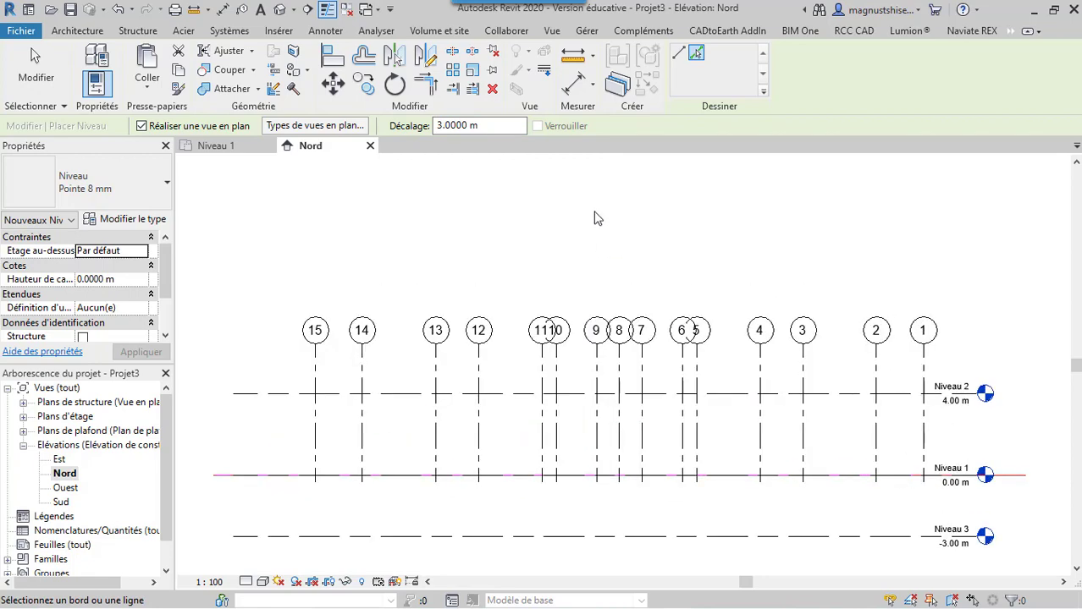
key("Escape")
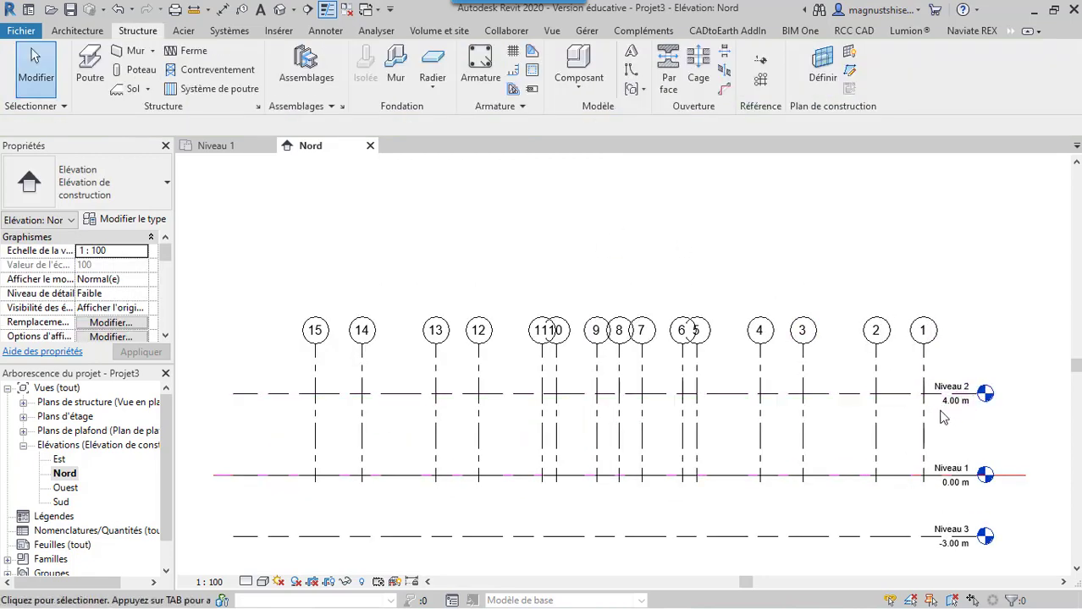
left_click(950, 408)
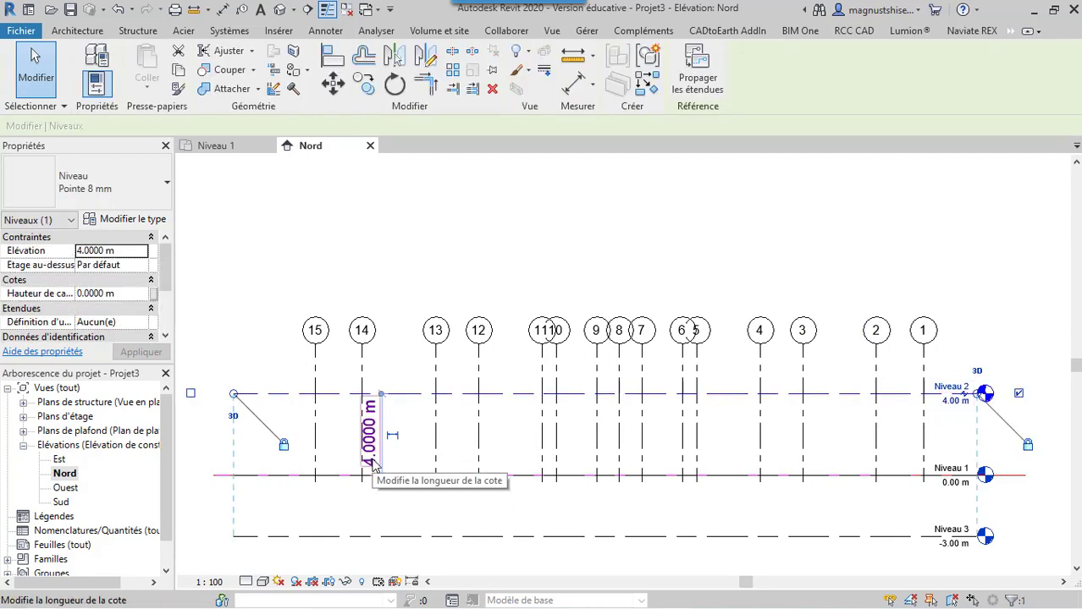
key("Escape")
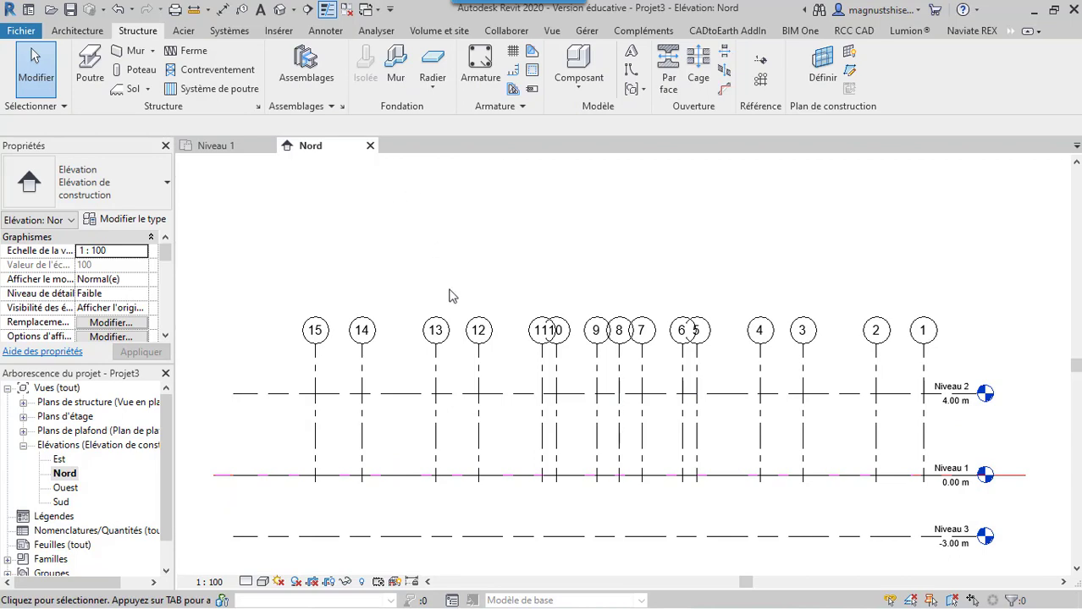
Add three levels above Niveau 2 at 3.5000 m intervals by picking each uppermost level with a positive offset
left_click(519, 394)
right_click(521, 395)
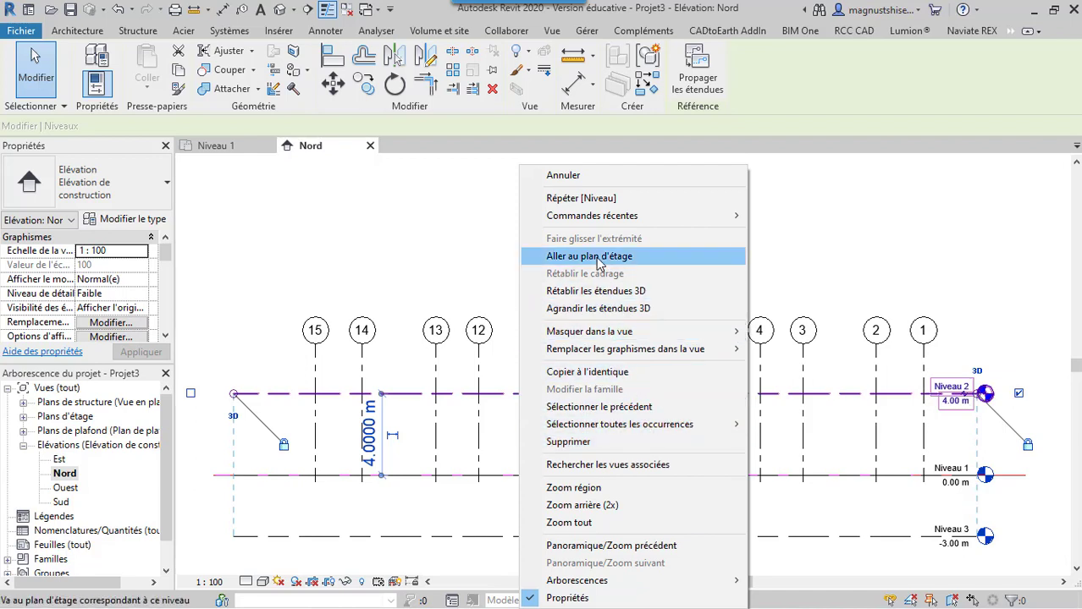
left_click(592, 371)
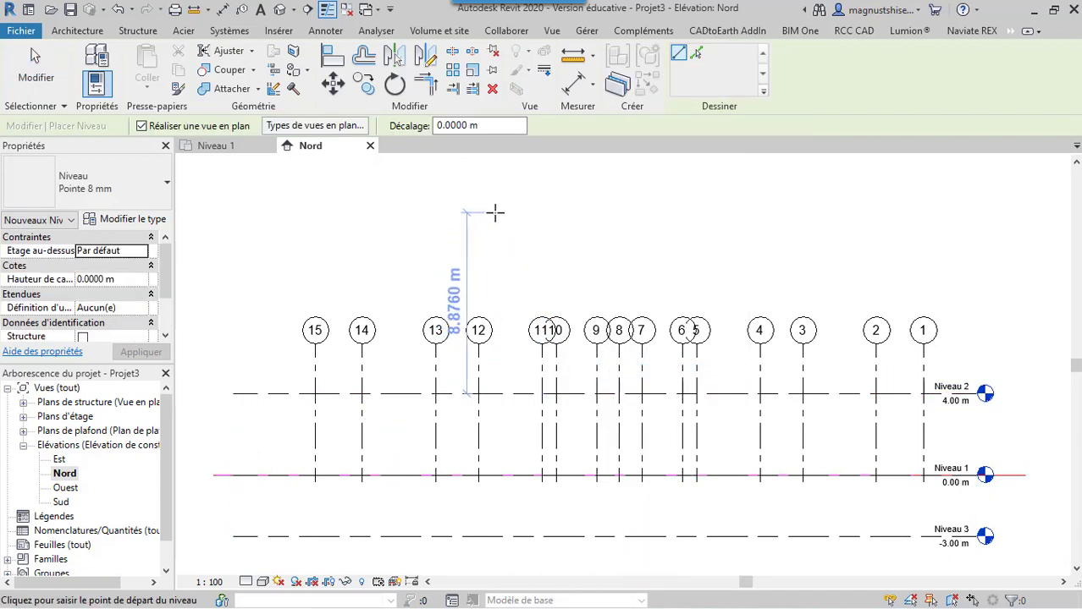
left_click(438, 125)
type("3")
key("Delete")
type("5")
left_click(699, 55)
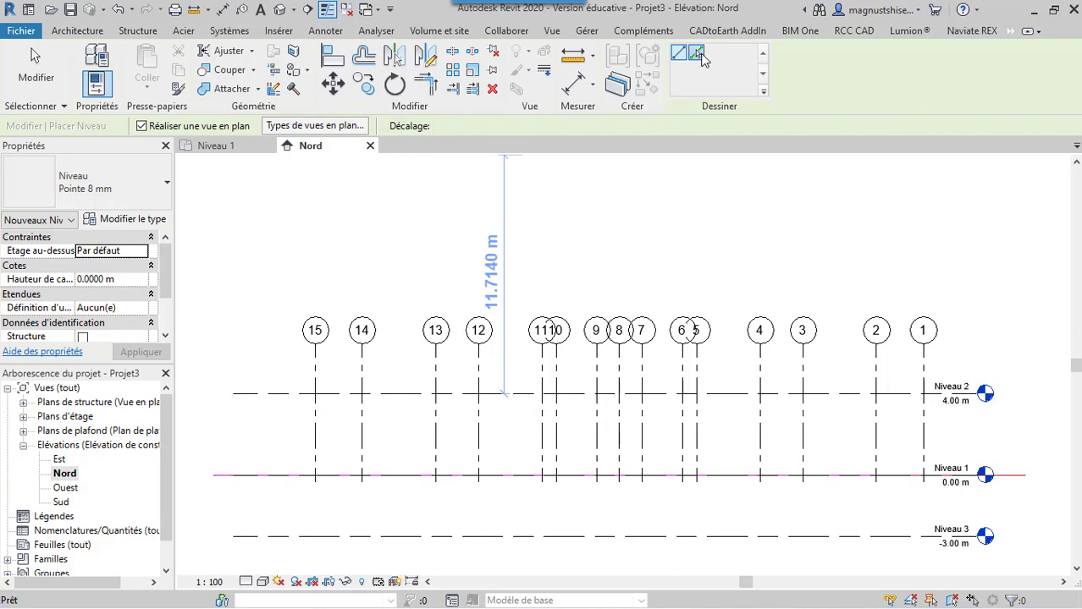
left_click(525, 397)
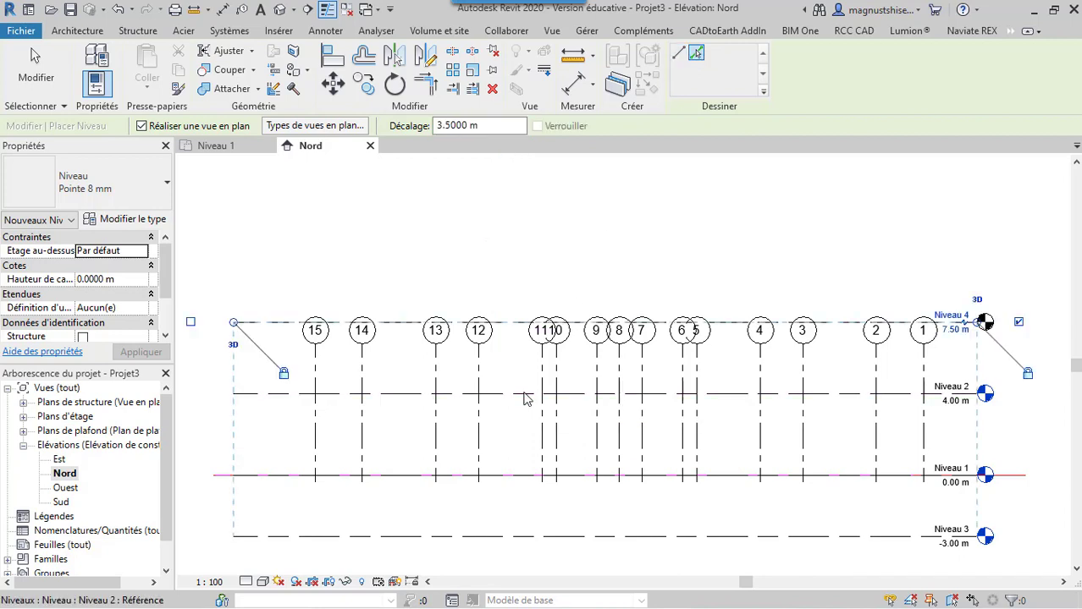
left_click(519, 325)
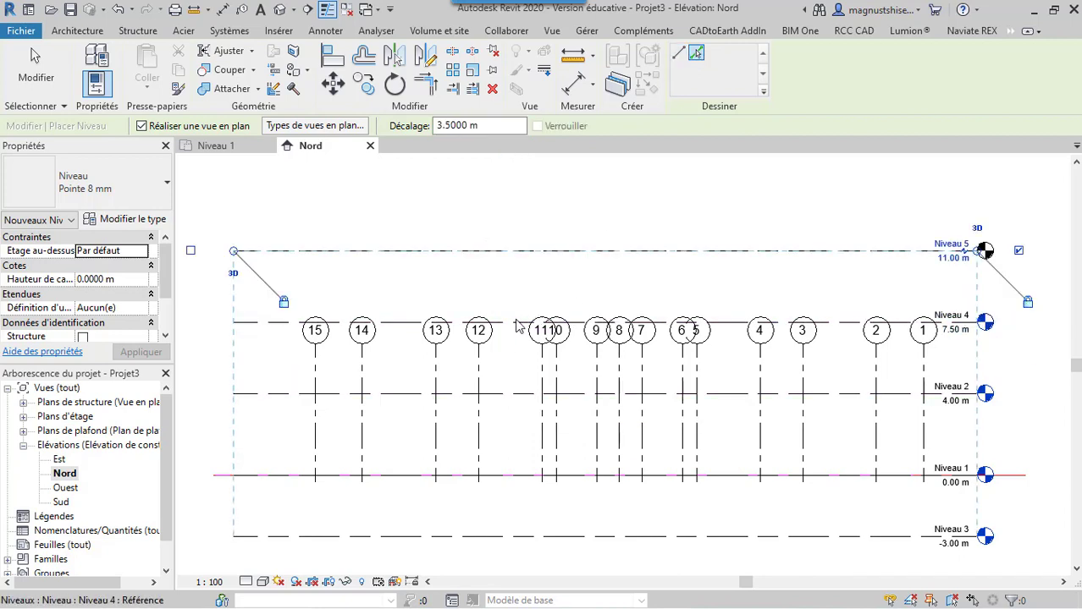
left_click(524, 251)
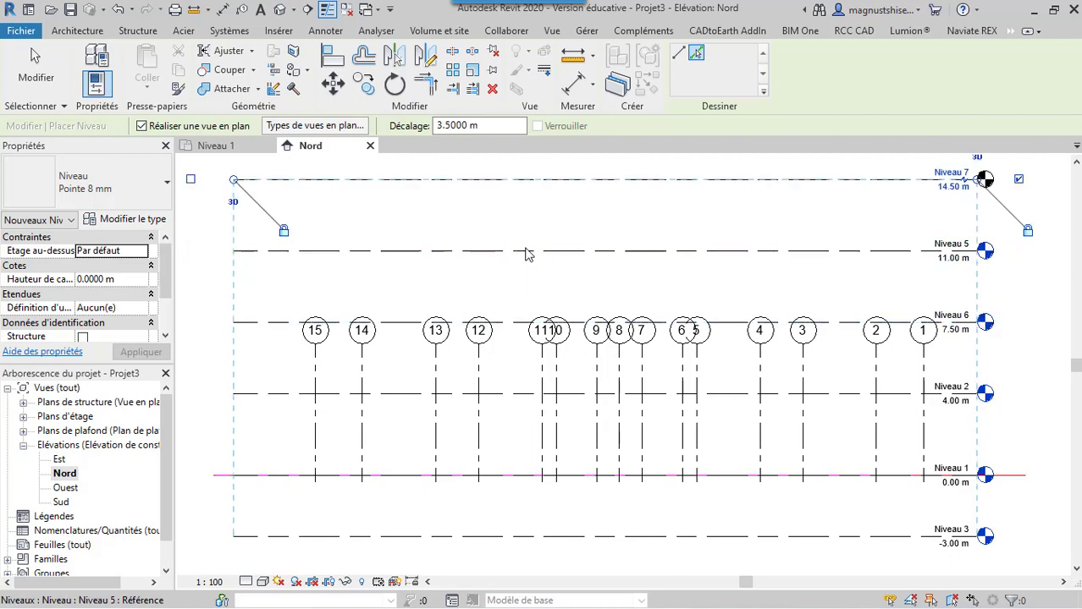
Add four more levels above the 14.50 m level, each offset 3.5000 m from the one below, and end level placement
left_click(1077, 164)
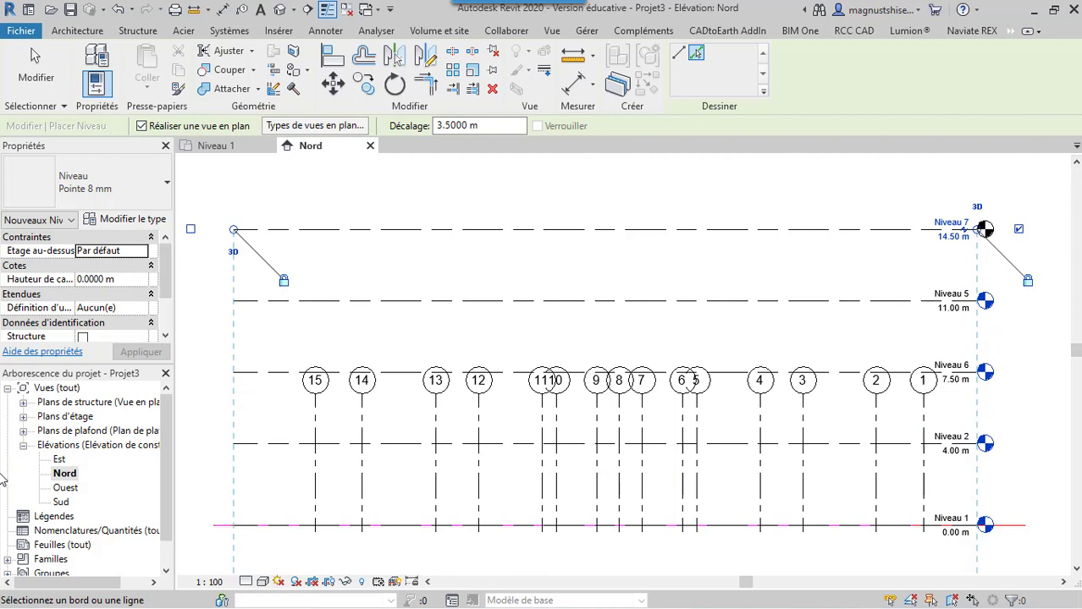
left_click(505, 230)
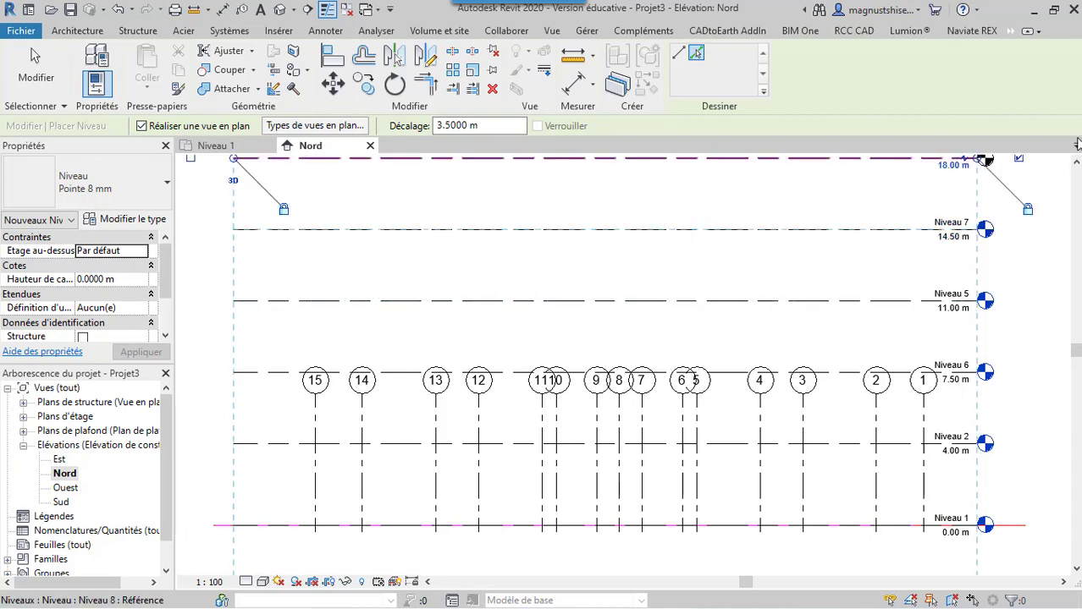
scroll(870, 361, "down", 6)
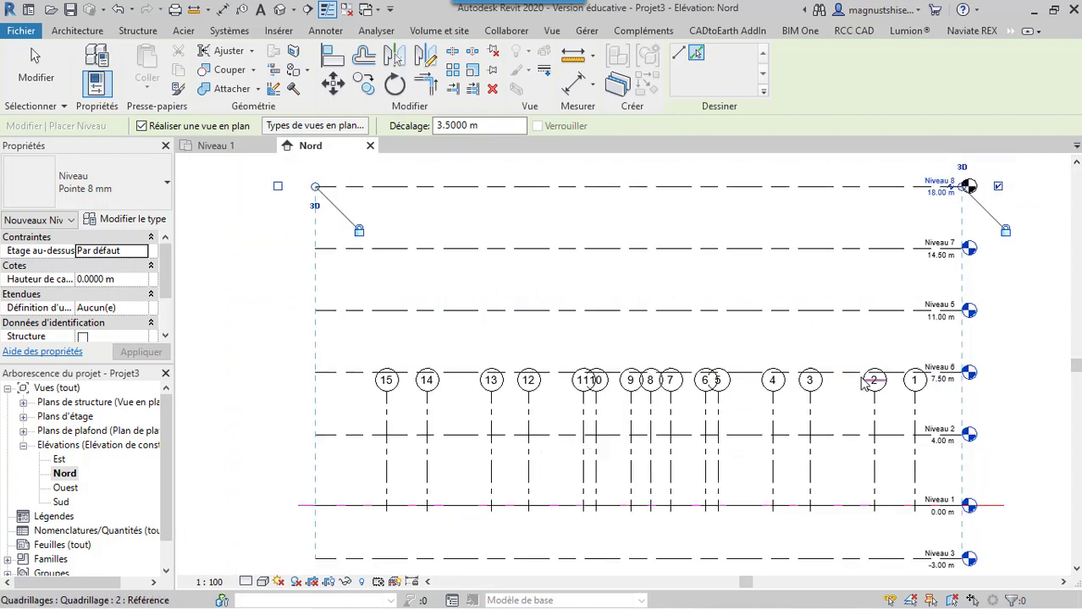
left_click(790, 281)
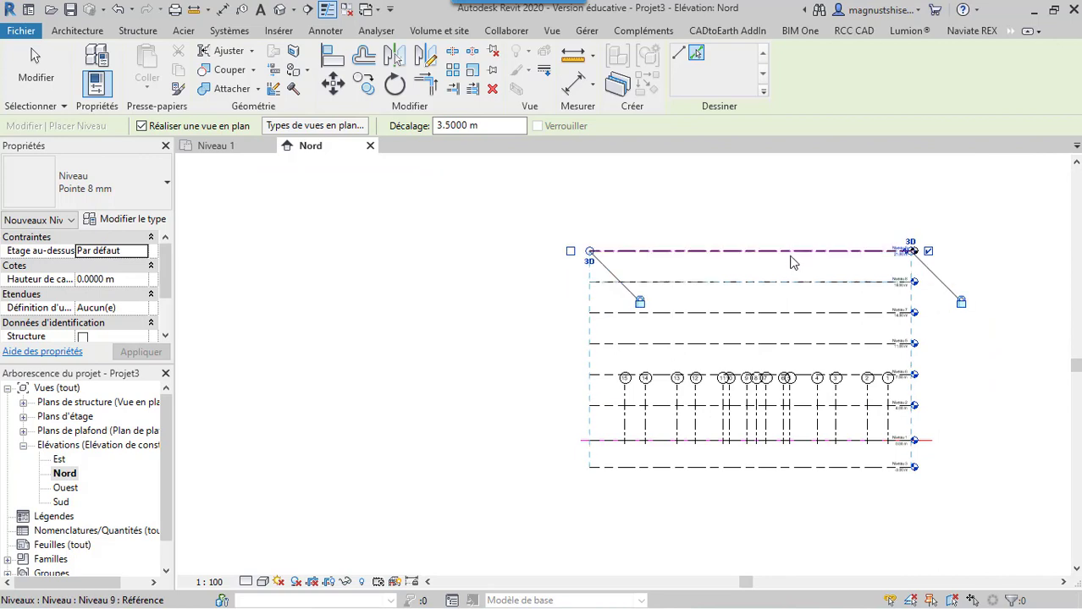
left_click(792, 252)
left_click(789, 227)
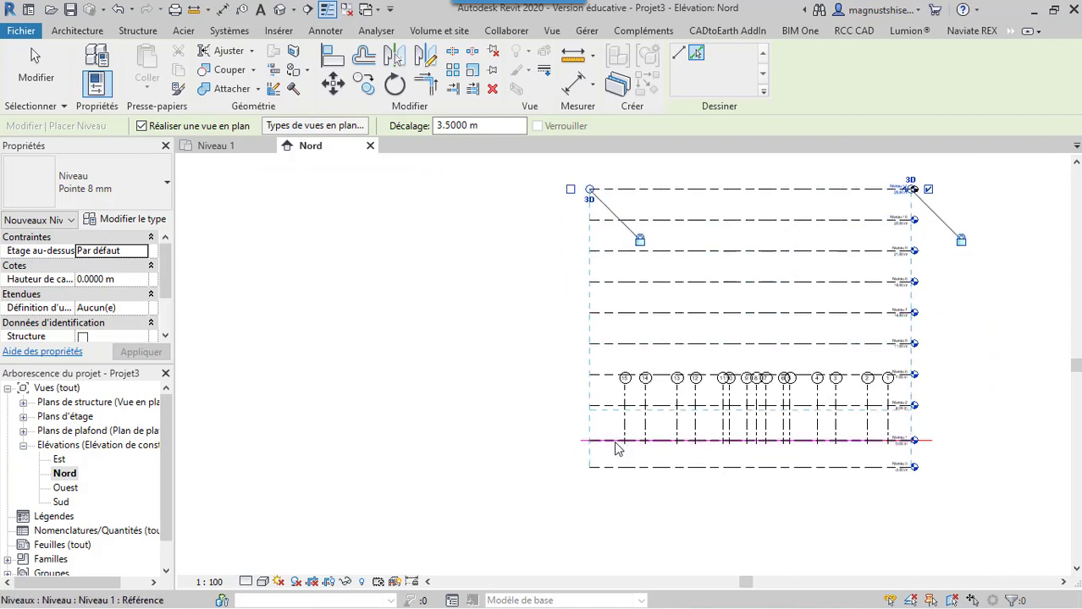
left_click(392, 301)
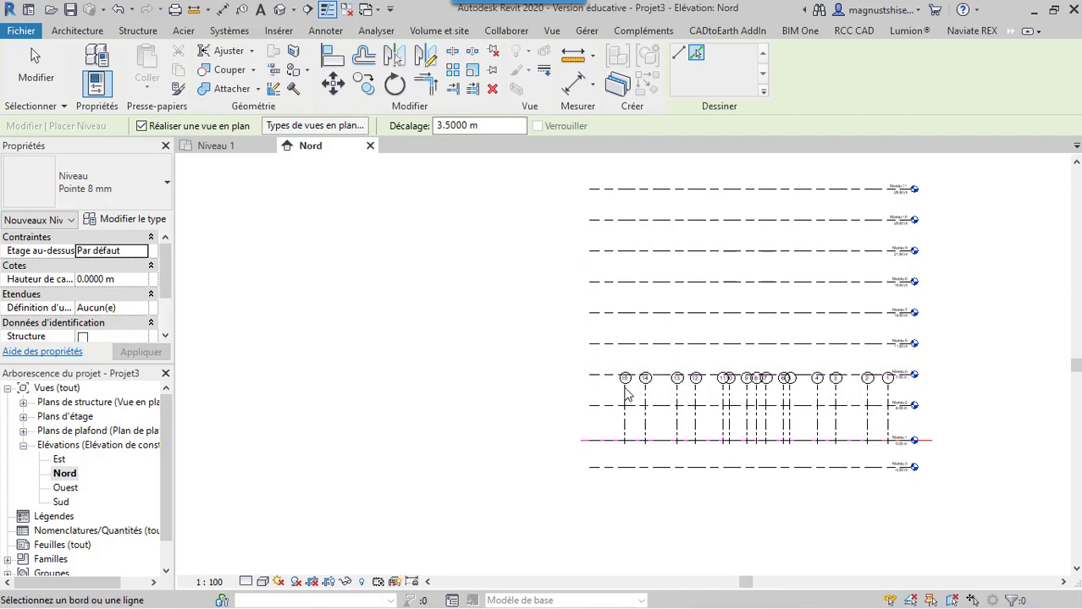
scroll(634, 396, "up", 3)
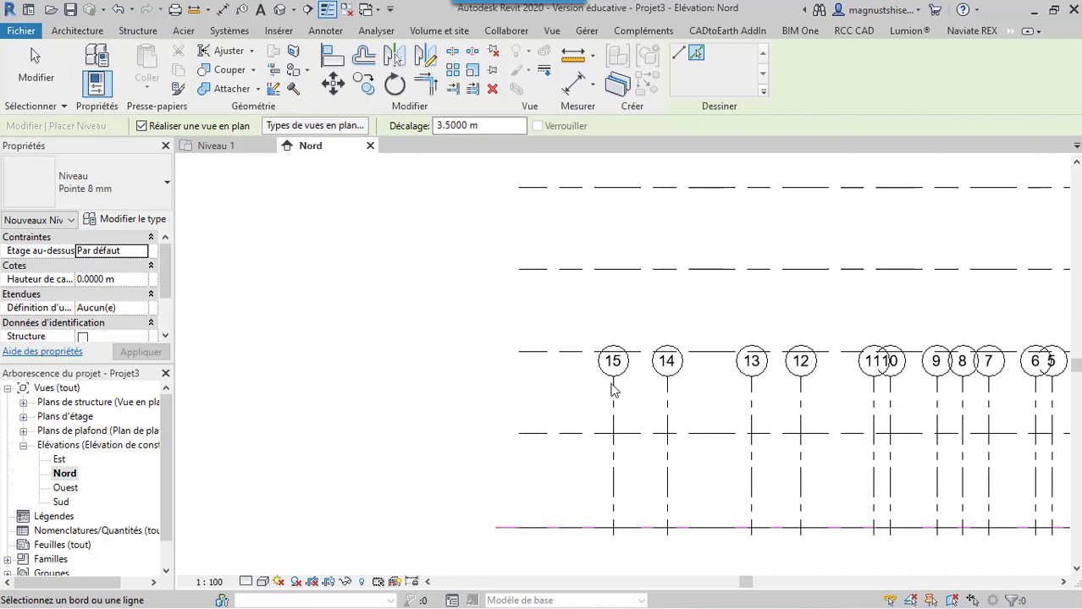
key("Escape")
key("Escape")
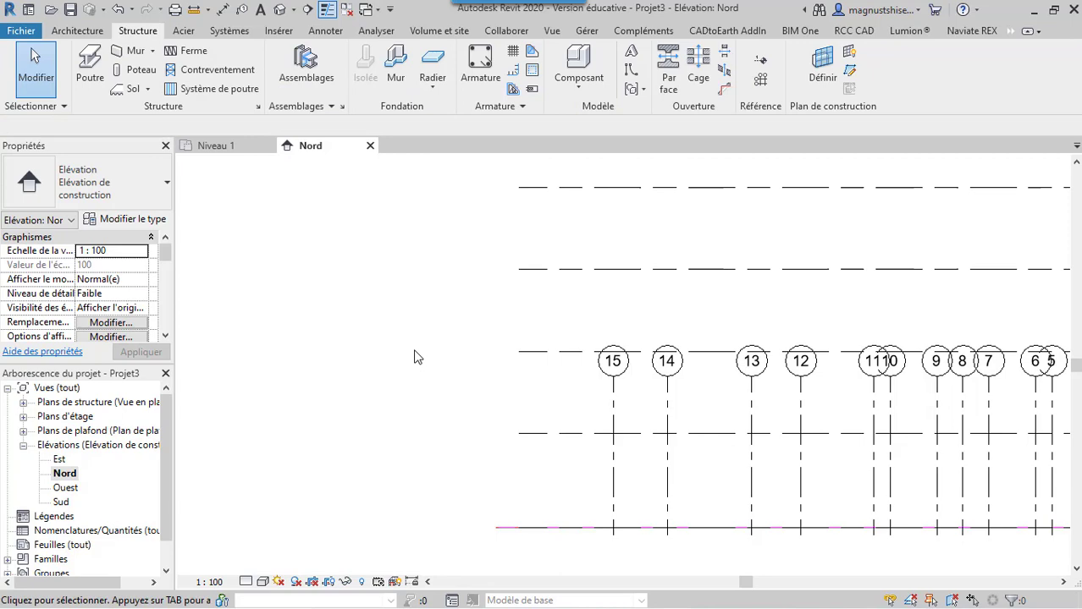
Extend the aligned numbered grids in the Nord elevation above the highest level and below the lowest level
left_click(616, 405)
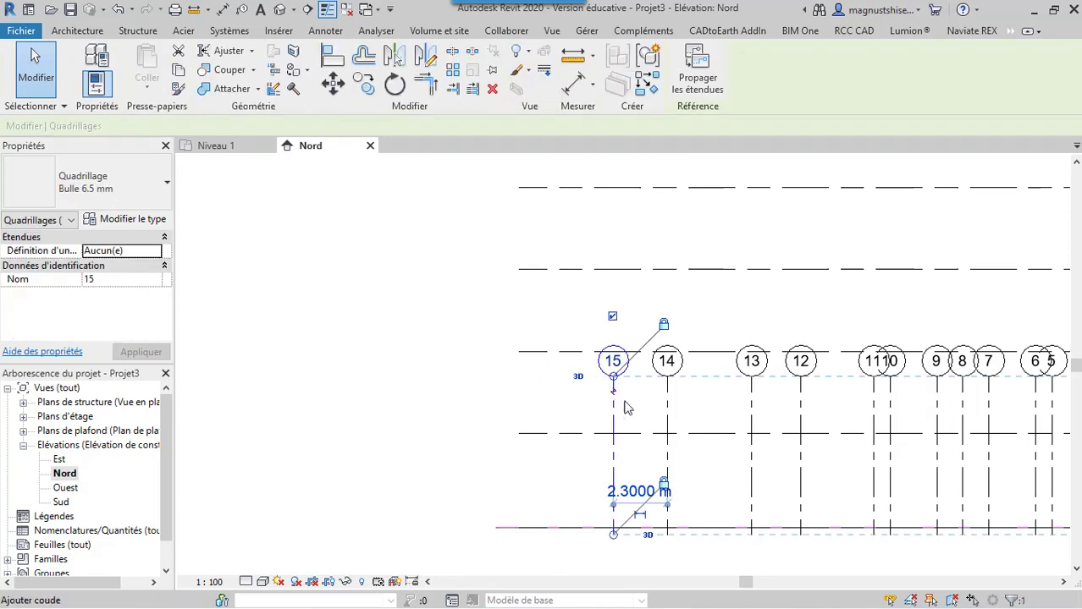
scroll(479, 415, "down", 4)
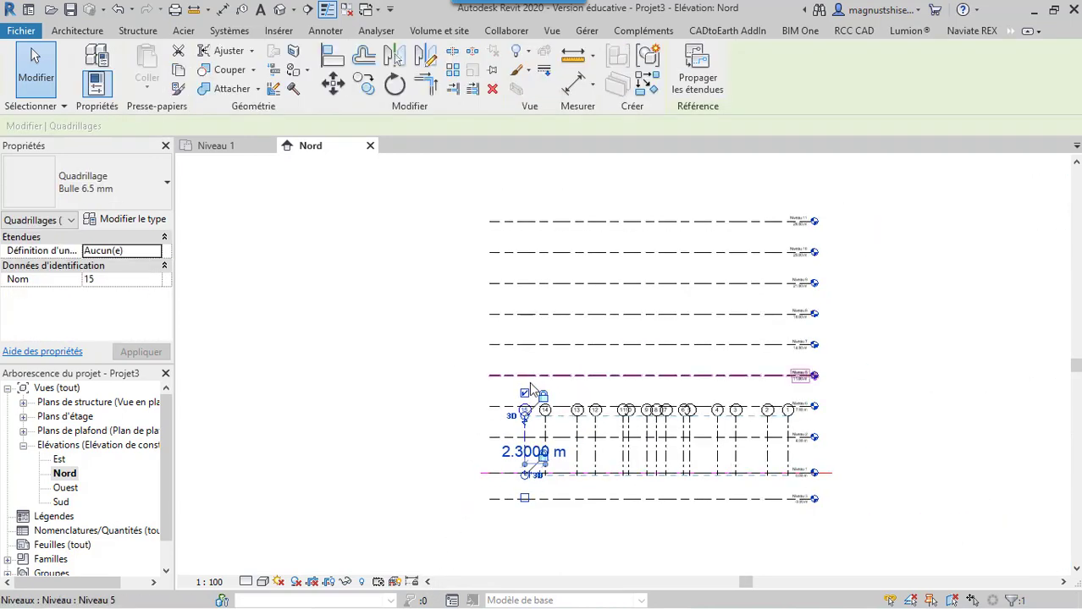
left_click_drag(525, 417, 547, 190)
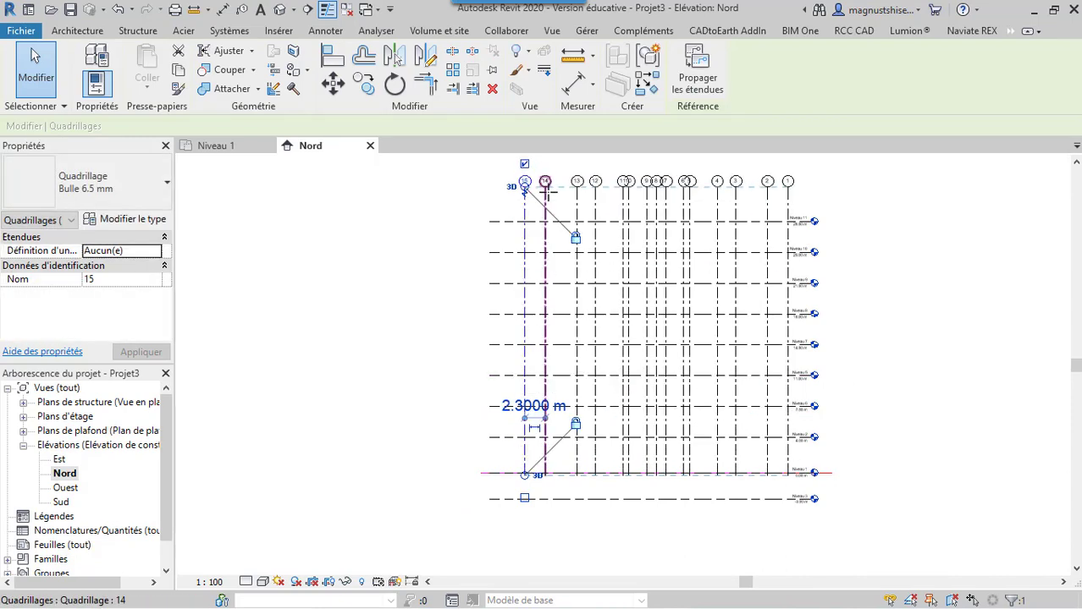
scroll(530, 480, "up", 2)
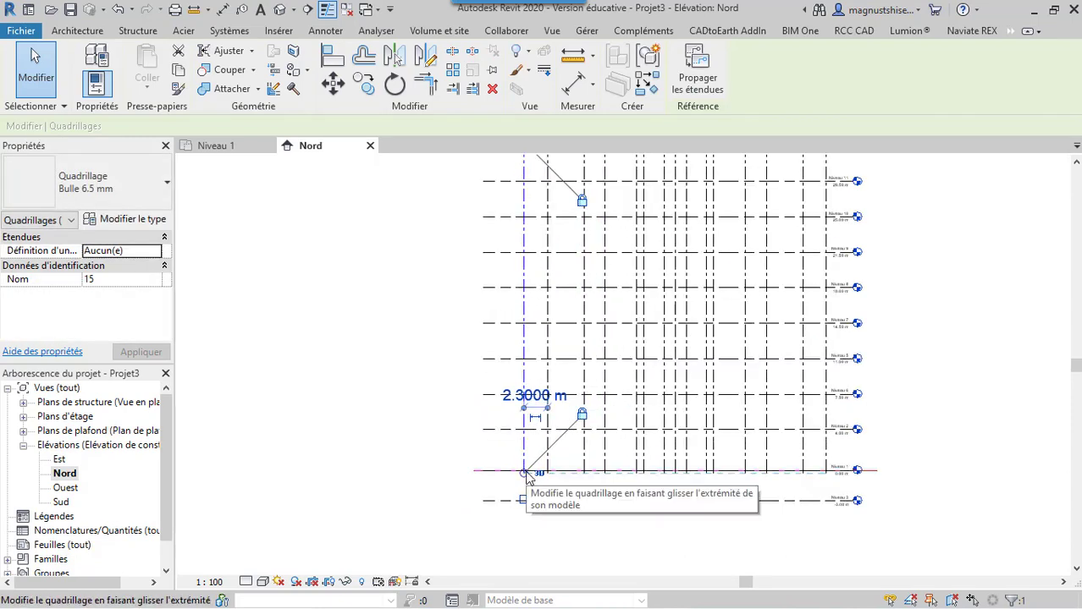
left_click_drag(524, 474, 524, 529)
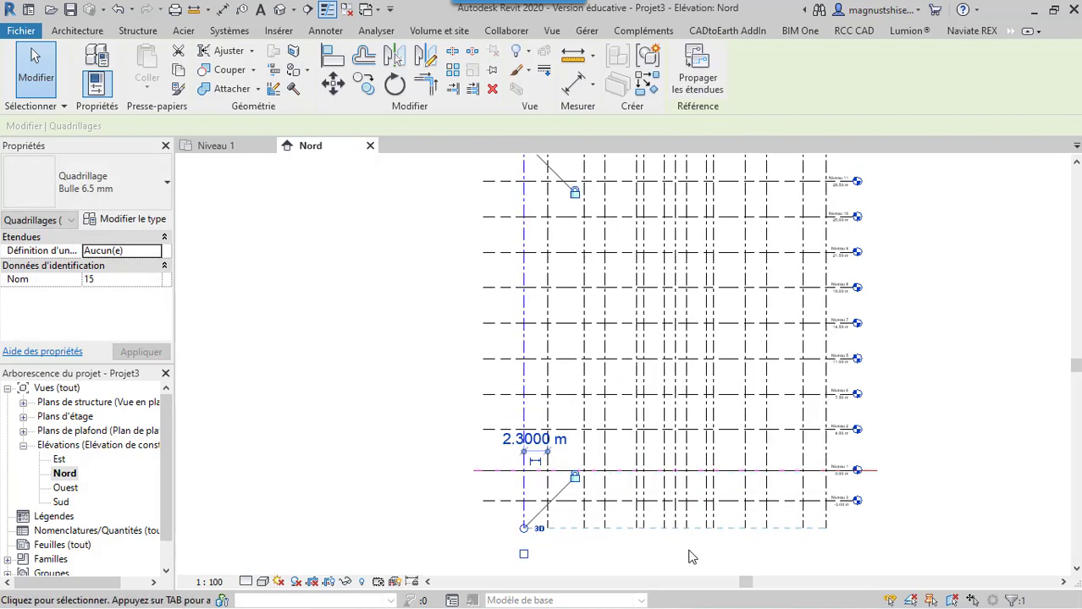
left_click(690, 554)
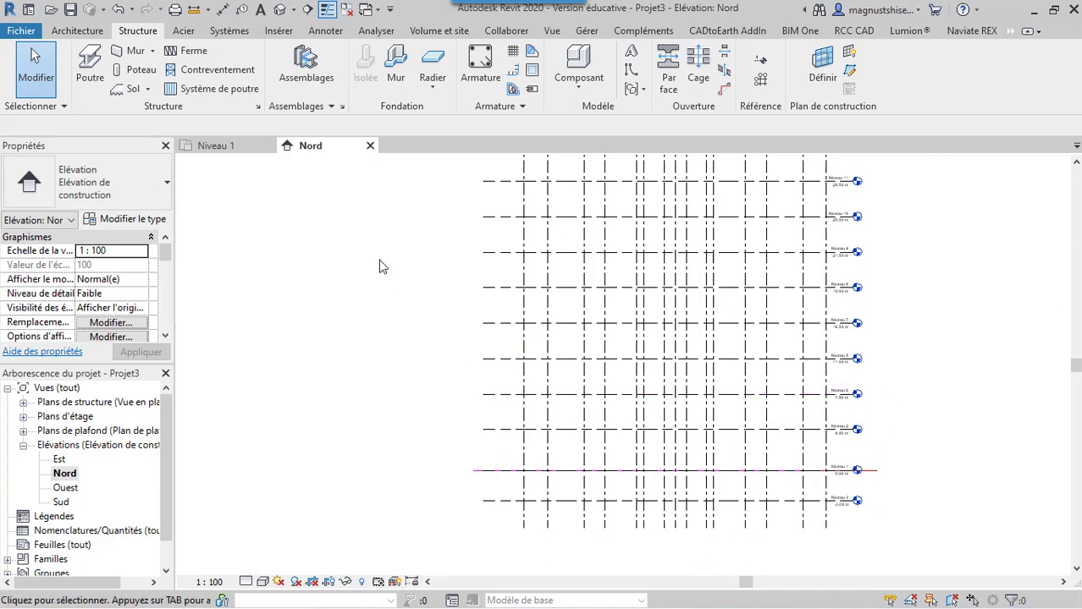
Return to the Niveau 1 floor plan and bring the whole grid layout into view
left_click(222, 146)
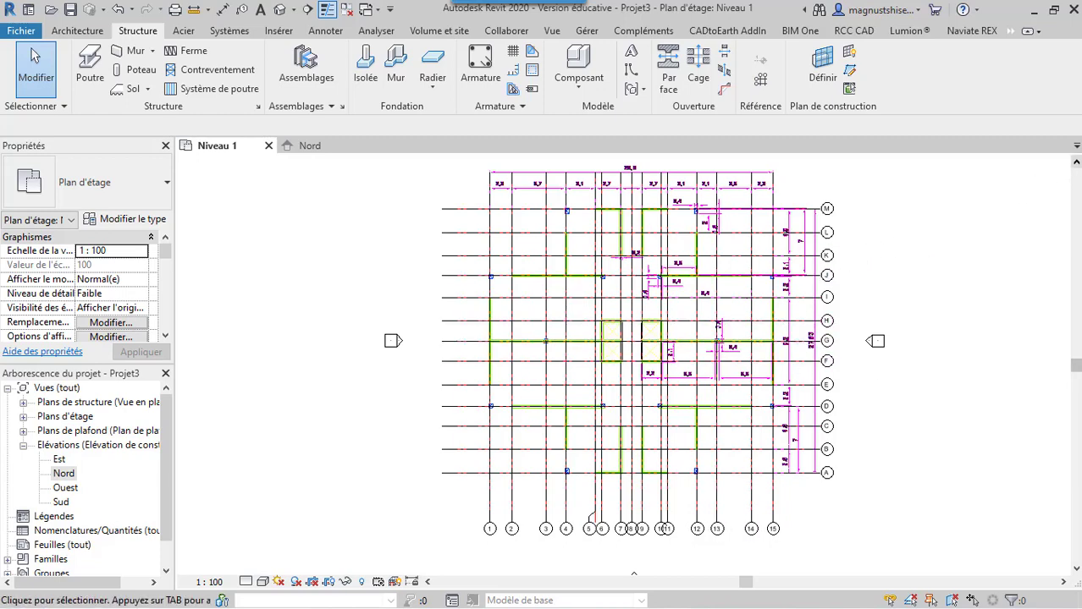
left_click(1077, 162)
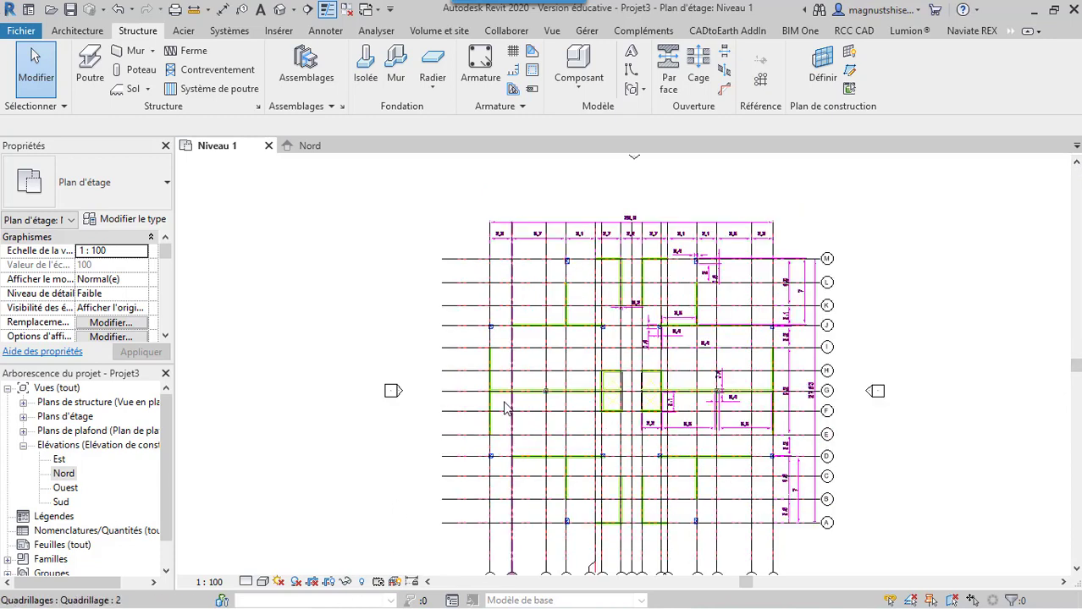
scroll(498, 372, "up", 3)
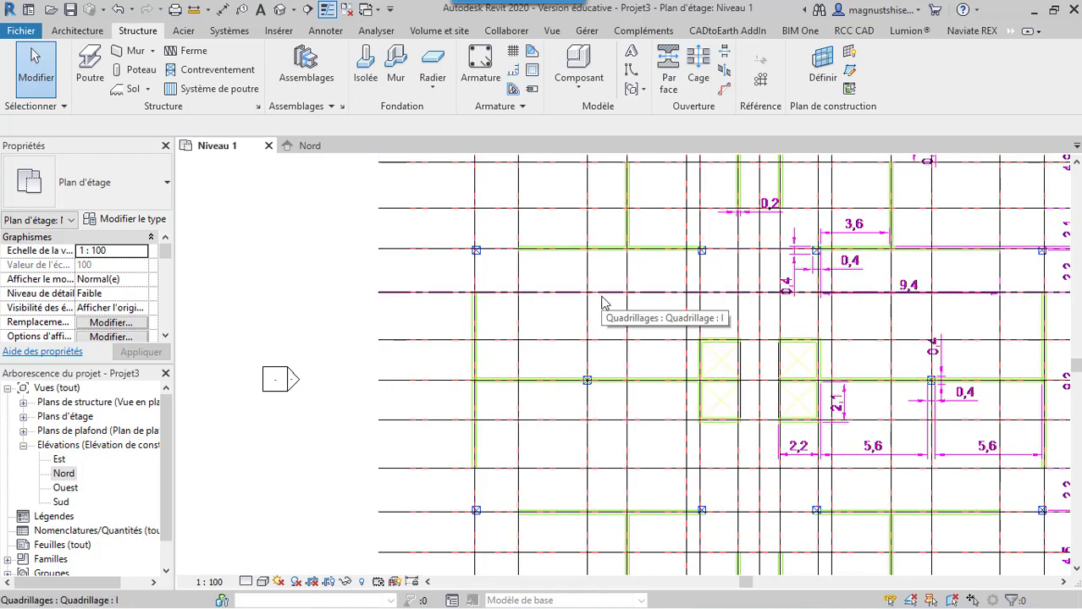
scroll(602, 302, "down", 5)
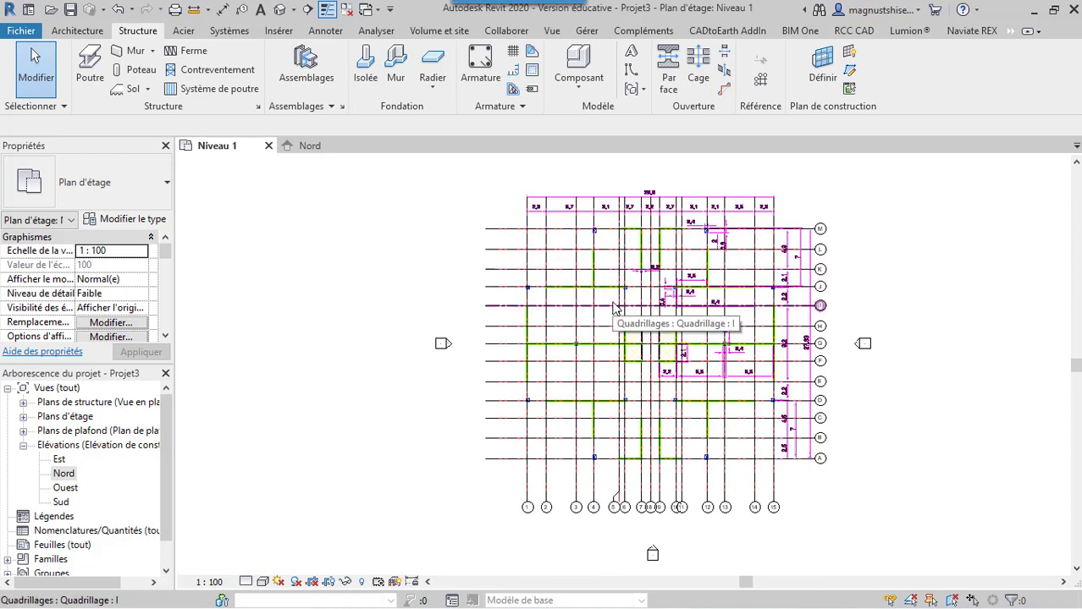
scroll(631, 339, "up", 2)
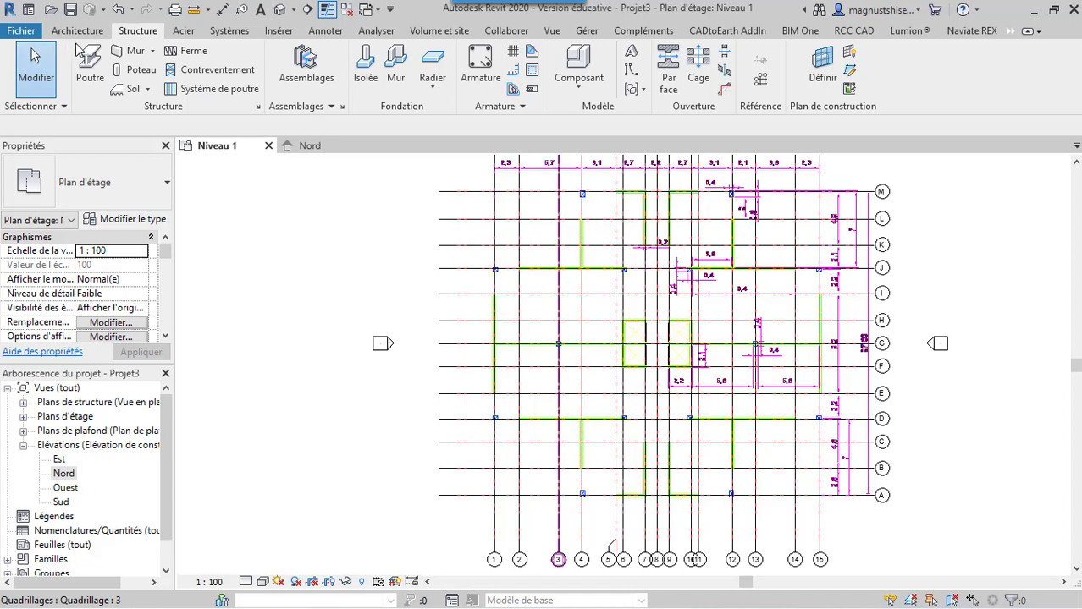
Start placing a structural column and open the type properties of the M_Formes W-Poteau W250X73 type
left_click(141, 75)
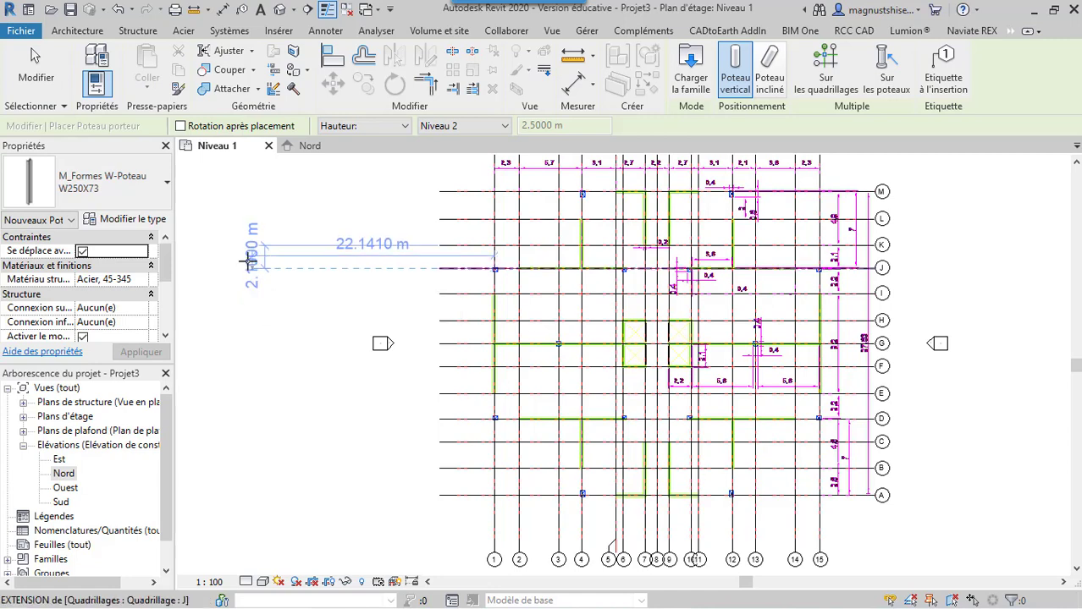
key("Escape")
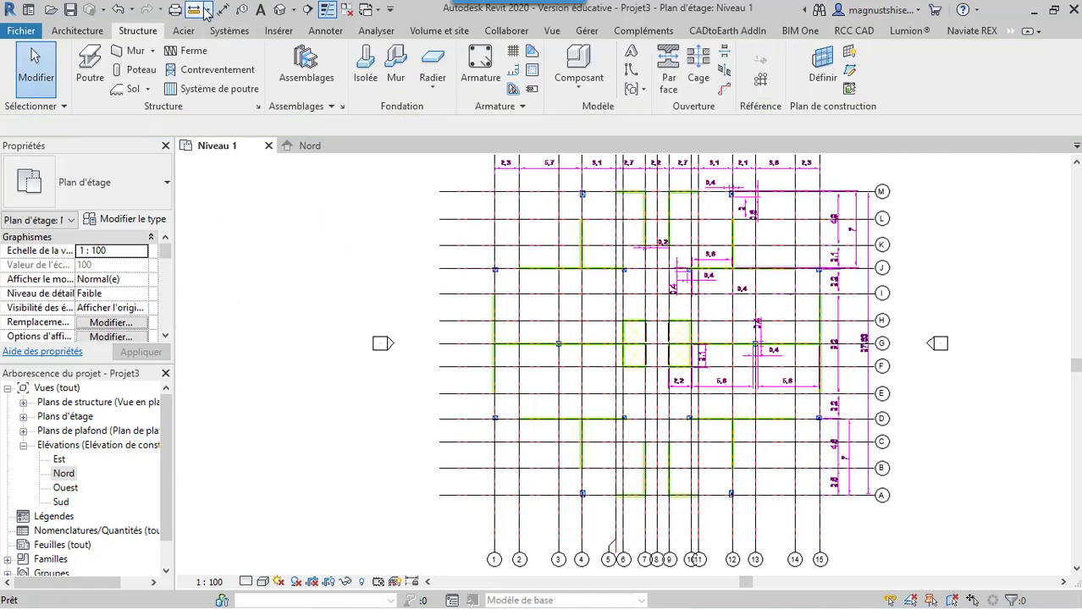
left_click(148, 70)
left_click(163, 181)
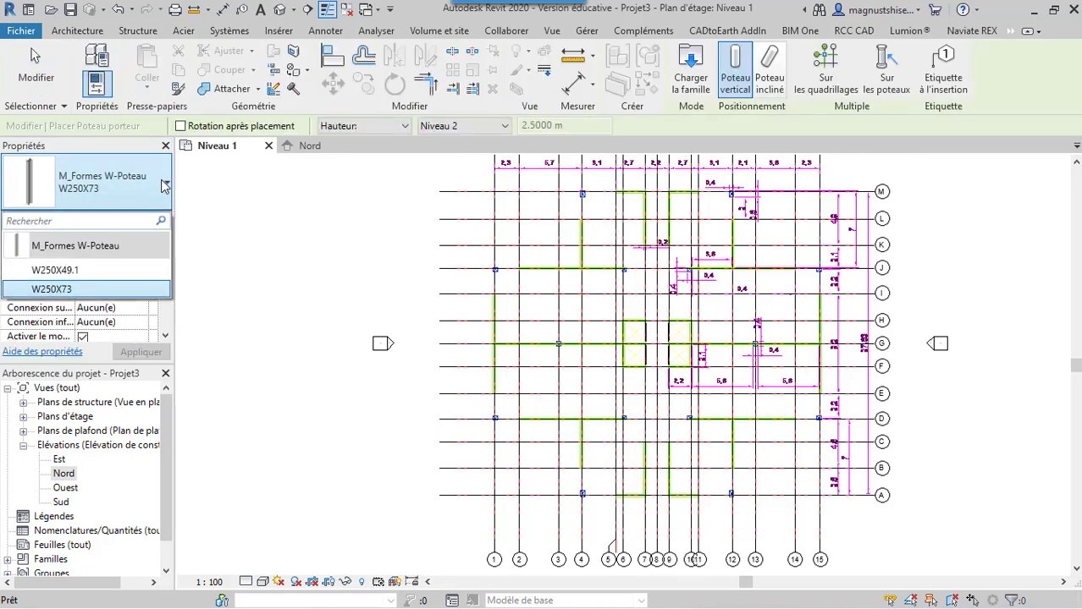
left_click(164, 186)
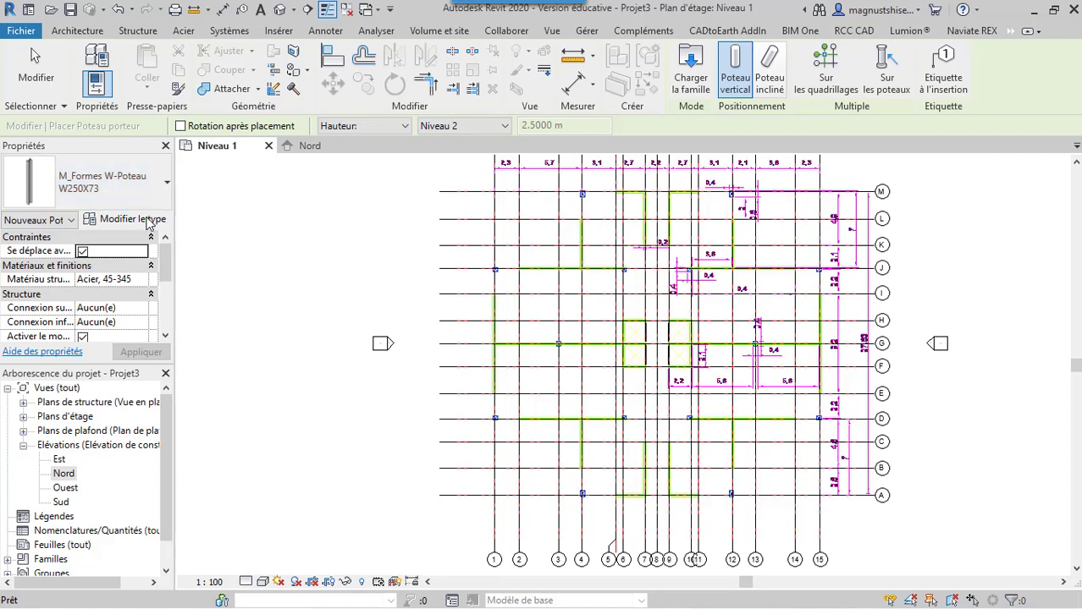
left_click(149, 221)
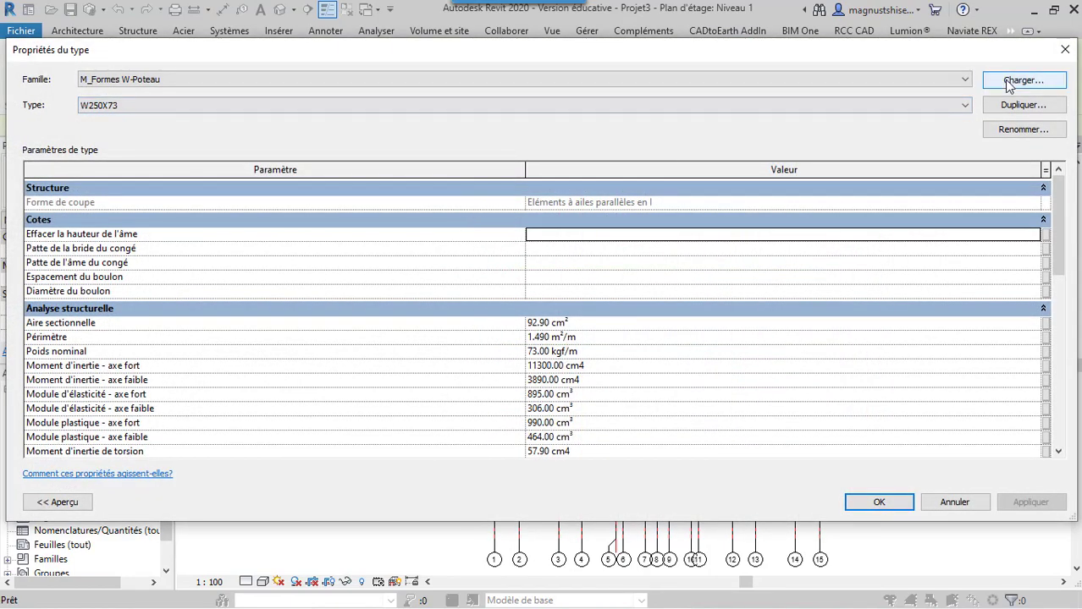
Load the Poteau béton - Carré family from the Béton folder of the structural Poteaux library
left_click(968, 77)
left_click(967, 77)
left_click(1006, 82)
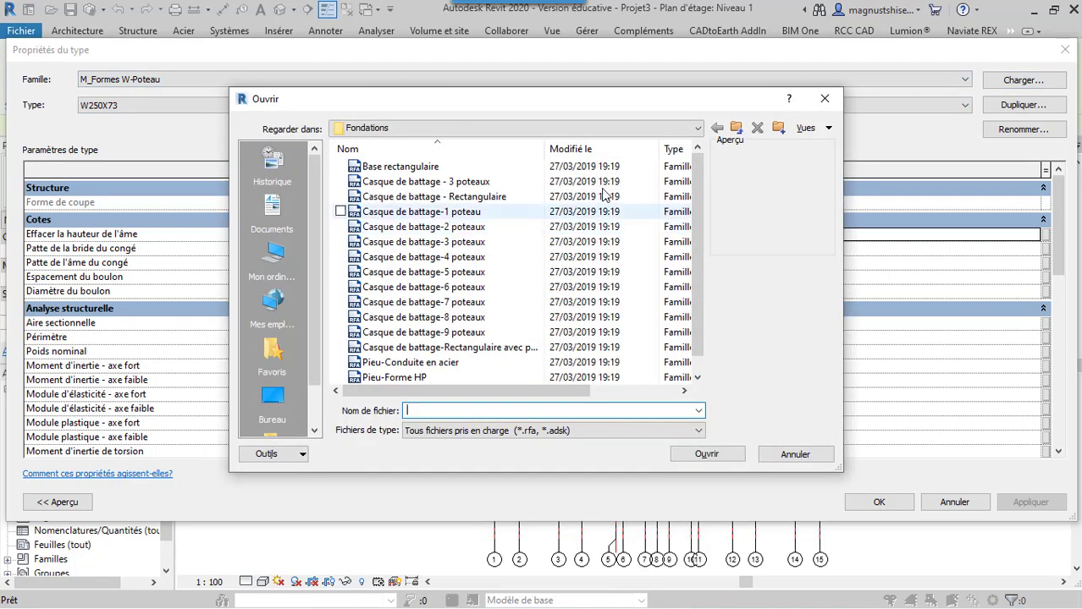
left_click(735, 128)
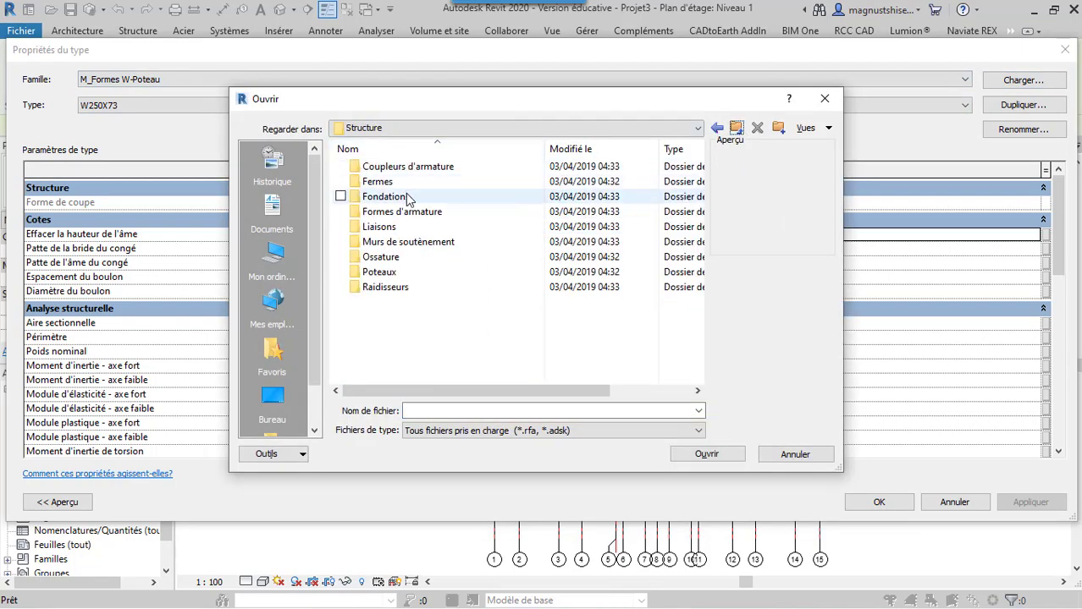
double_click(417, 273)
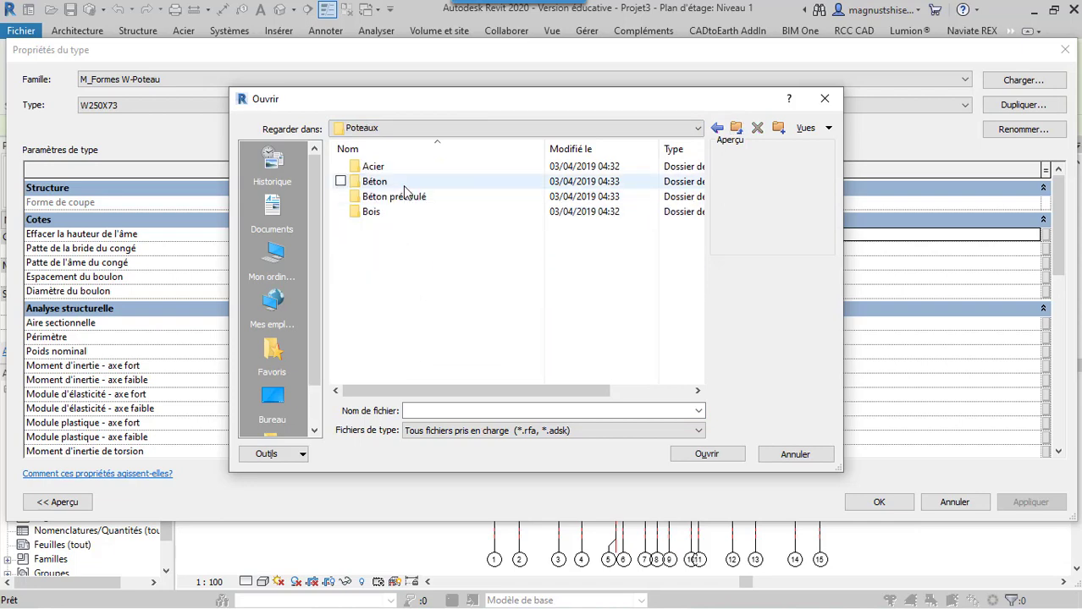
double_click(405, 184)
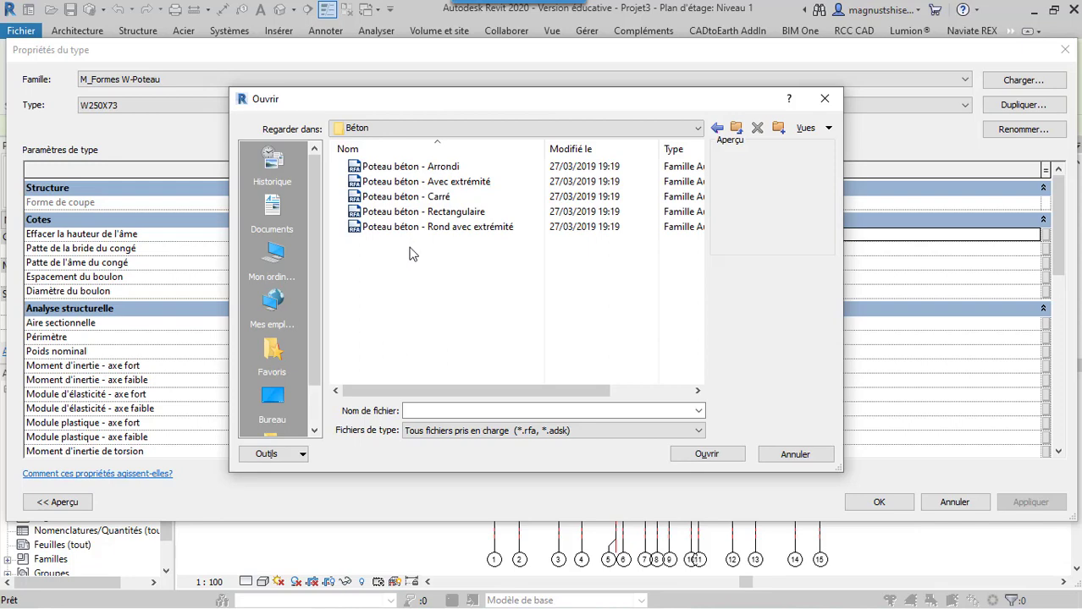
left_click(436, 198)
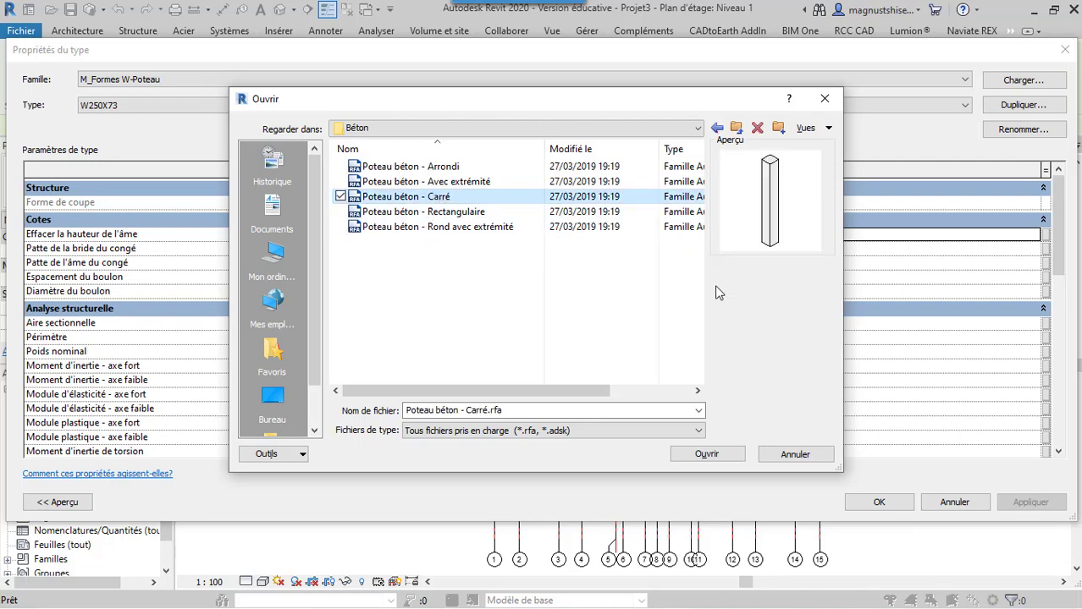
left_click(706, 455)
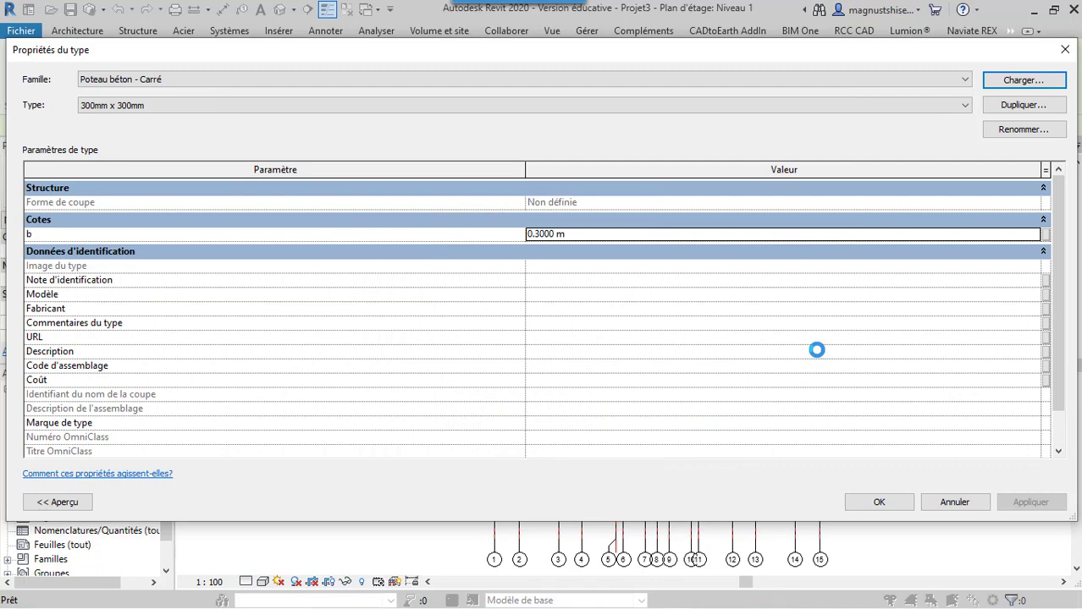
left_click(1002, 107)
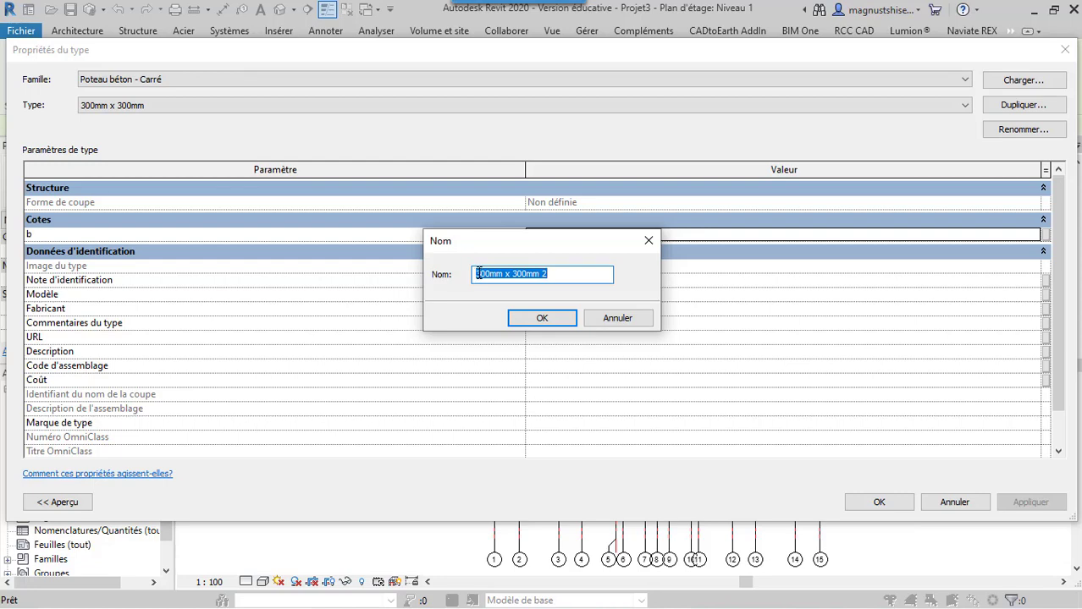
left_click(648, 241)
left_click(969, 108)
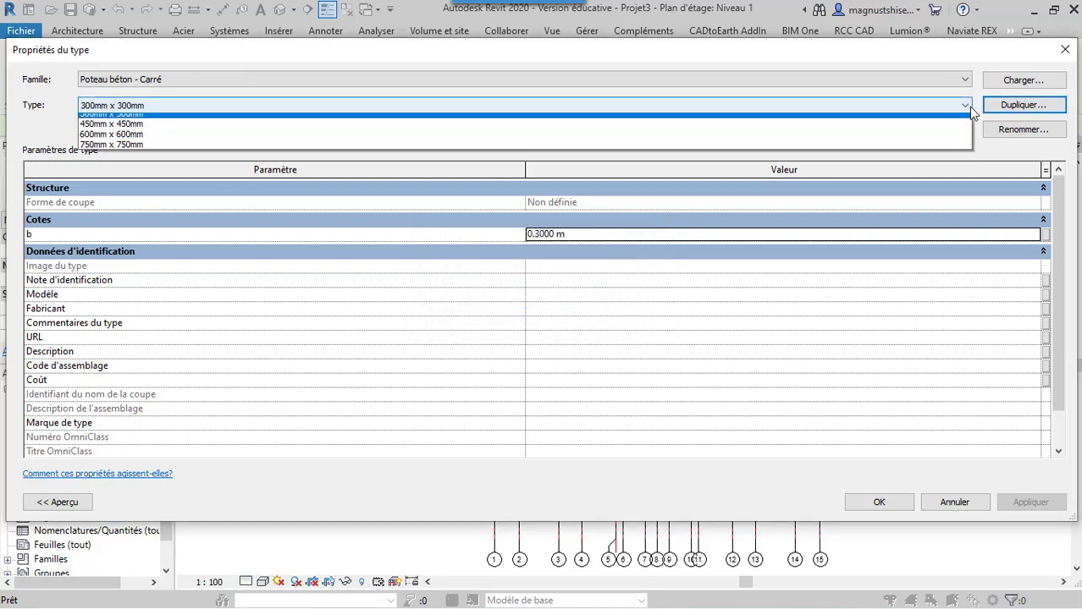
left_click(968, 106)
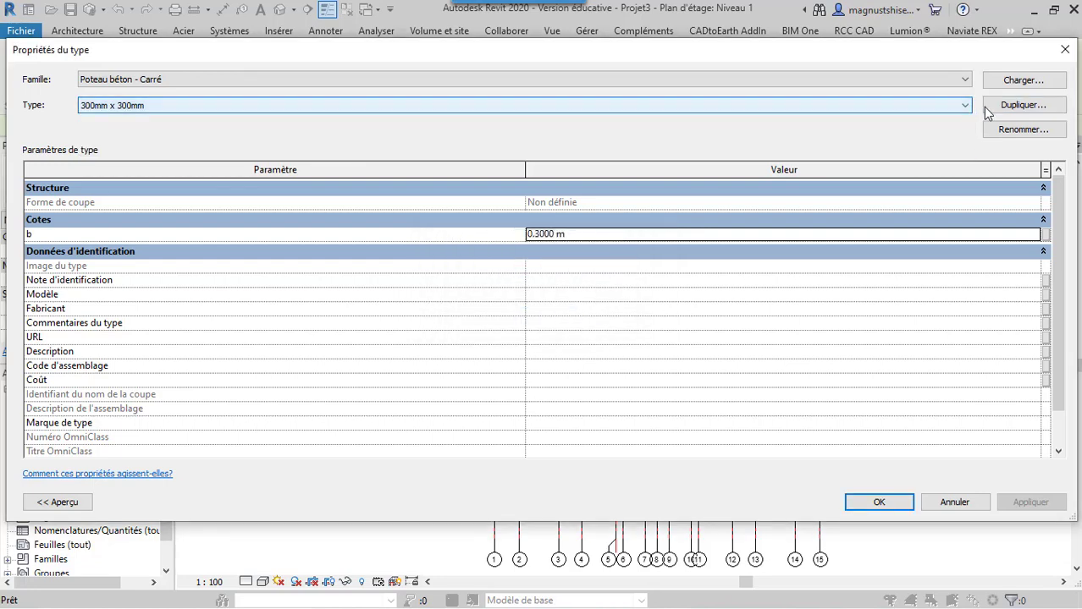
Duplicate the 300mm x 300mm column type as 400mm x 400mm 2 and set its dimension b to 0.4000 m
left_click(983, 107)
left_click(485, 273)
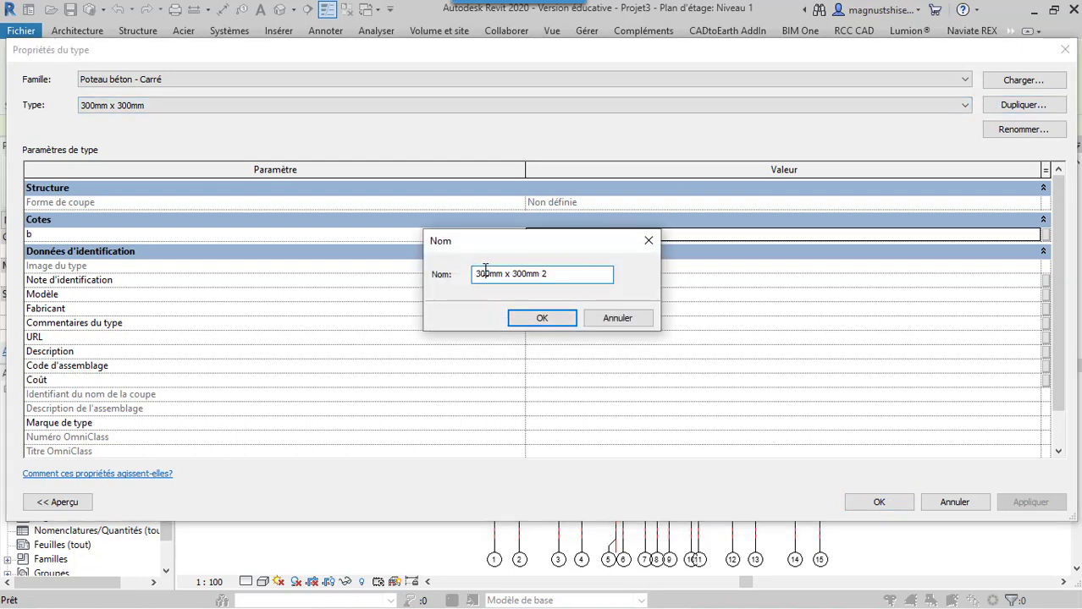
key("BackSpace")
type("4")
type("4")
left_click(536, 319)
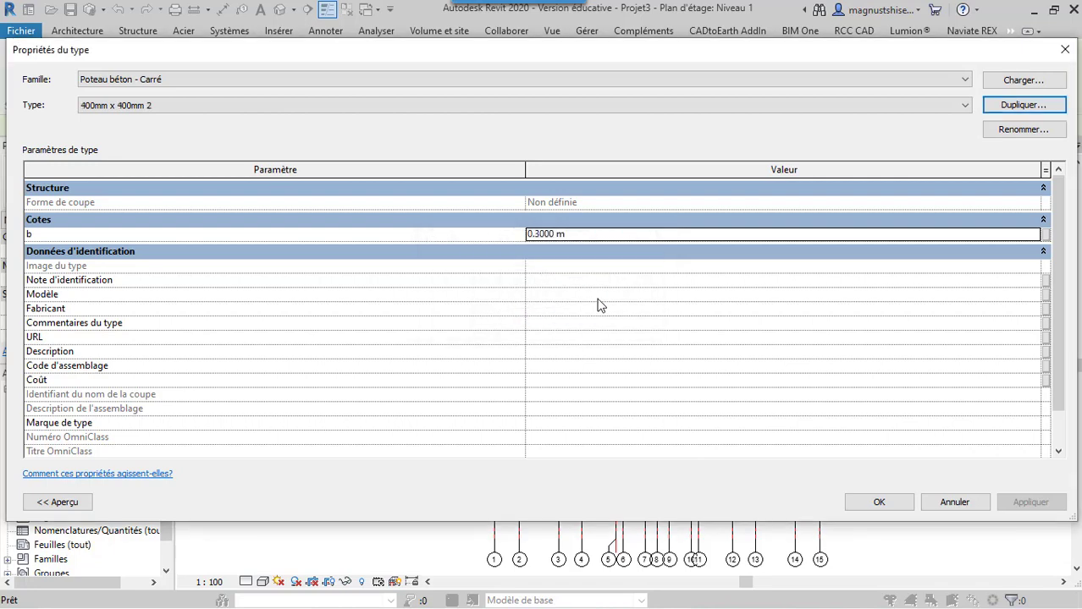
left_click(541, 237)
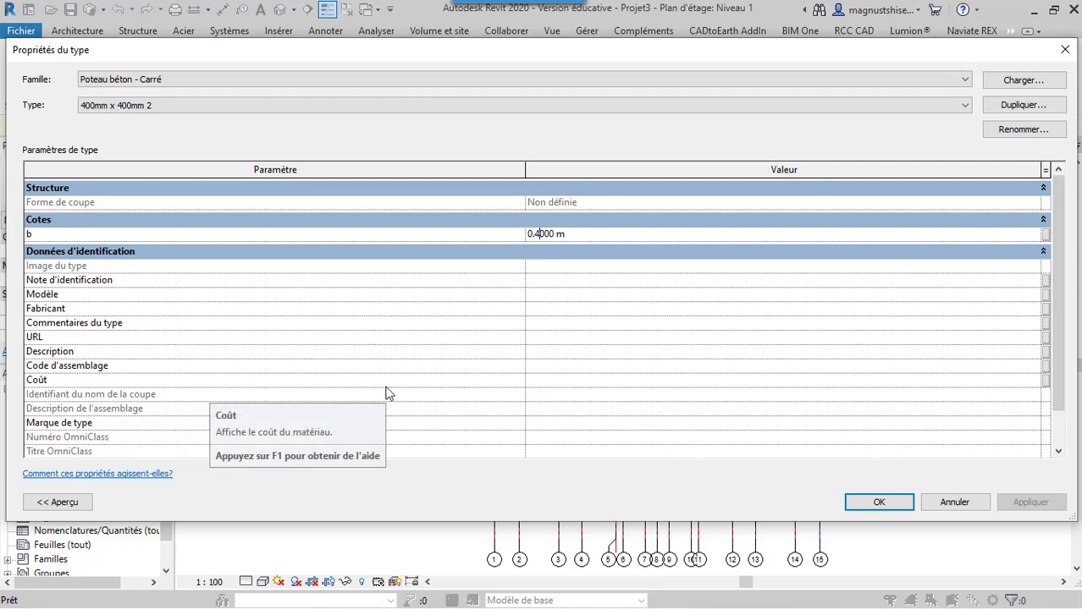
left_click(879, 502)
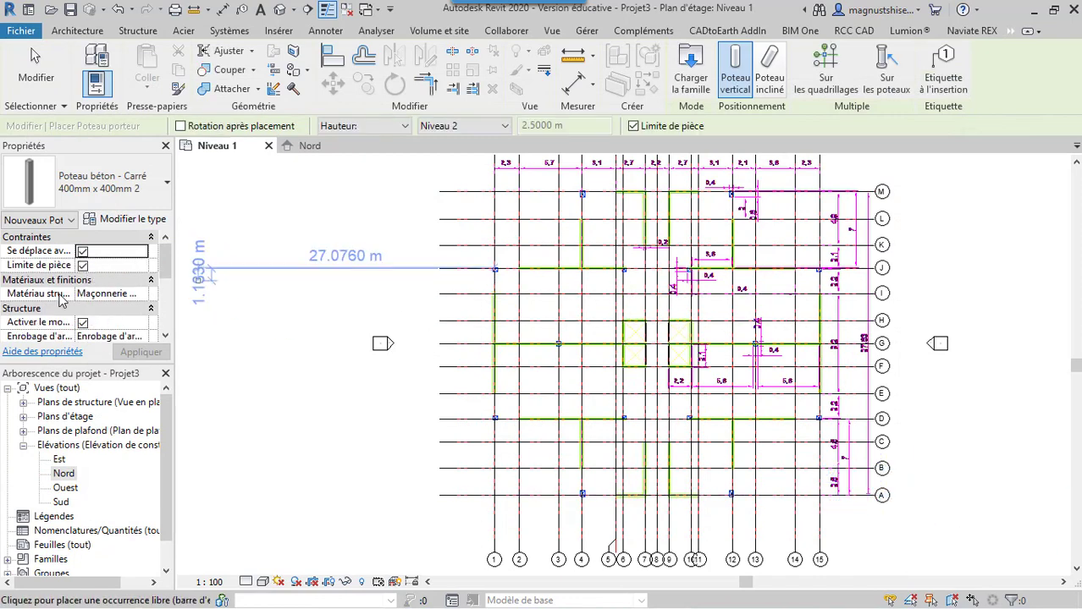
Open the column's structural material, Maçonnerie - Béton coulé sur place, and examine its graphics, identity and appearance properties
left_click(131, 294)
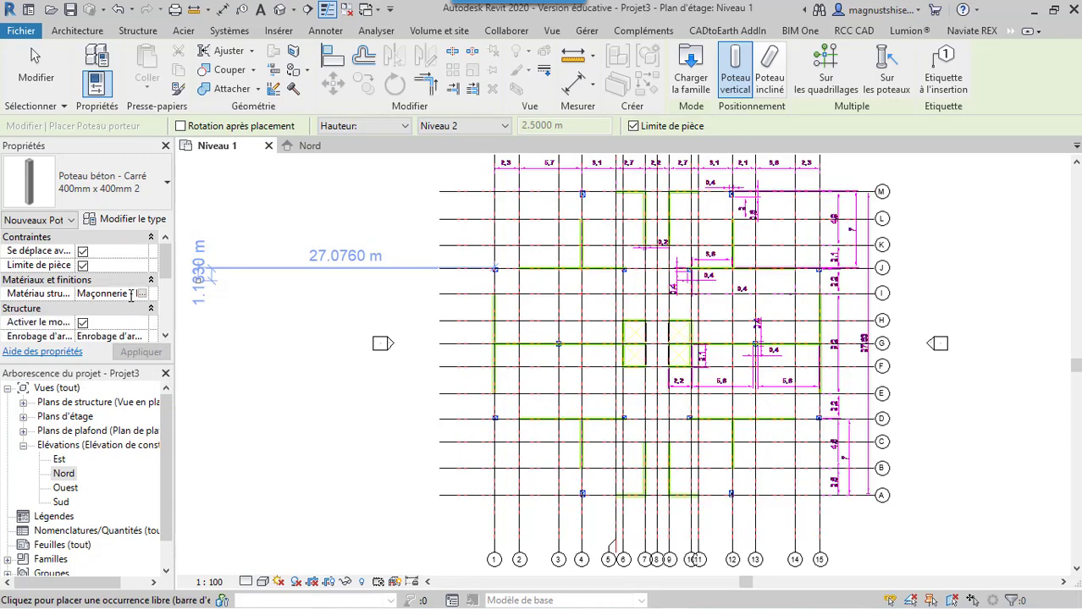
left_click(142, 293)
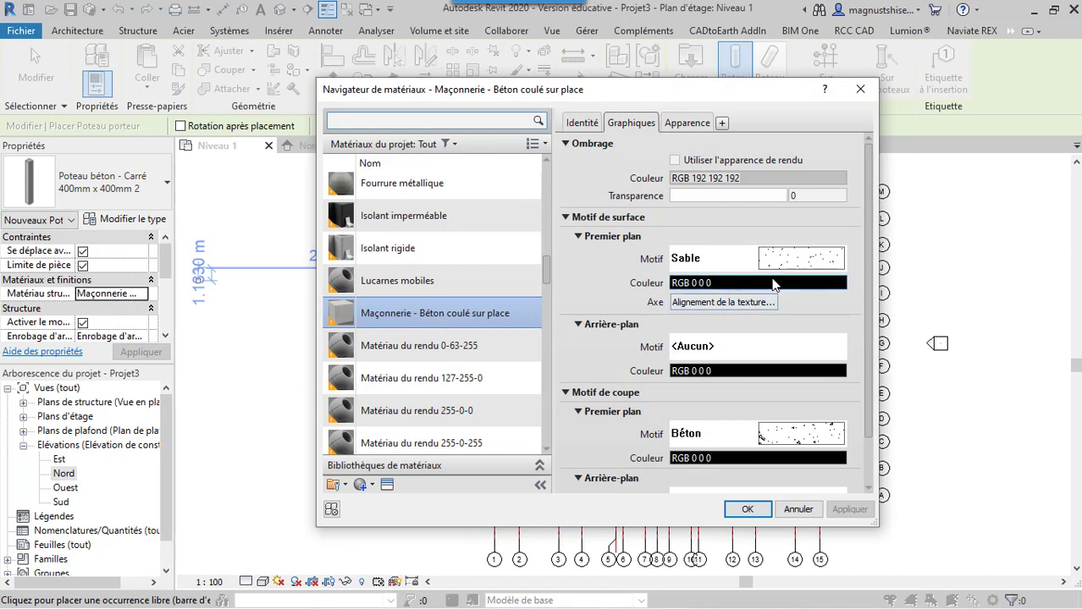
scroll(785, 275, "down", 2)
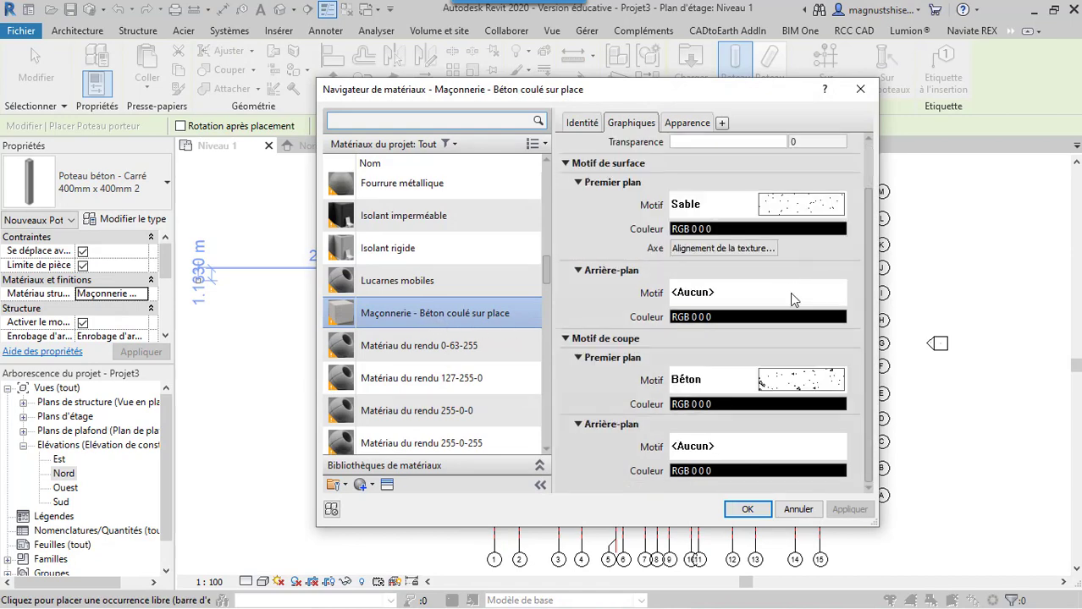
left_click(583, 123)
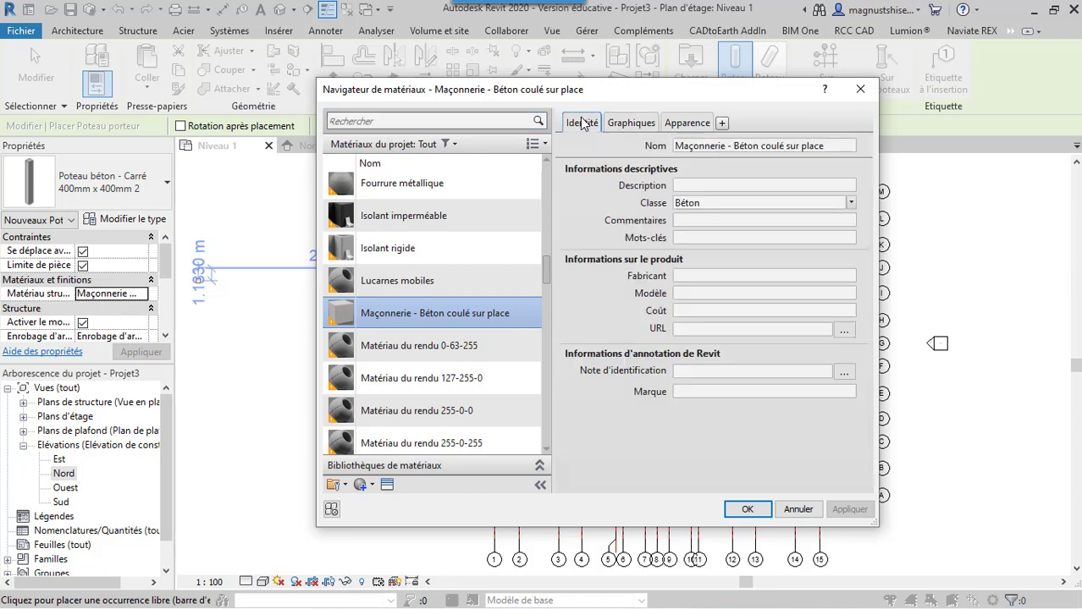
left_click(648, 125)
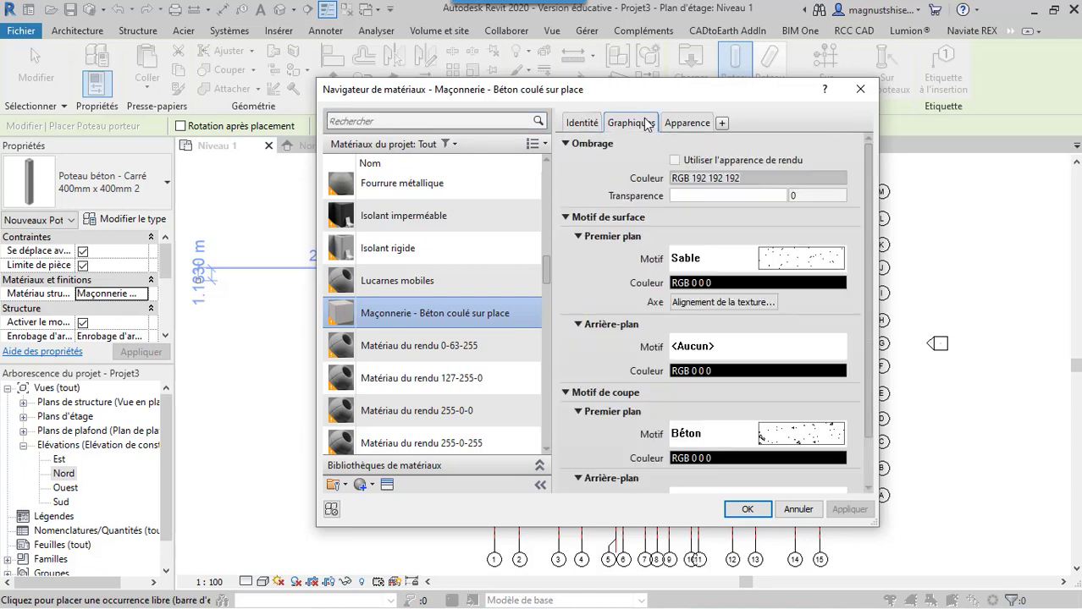
left_click(674, 125)
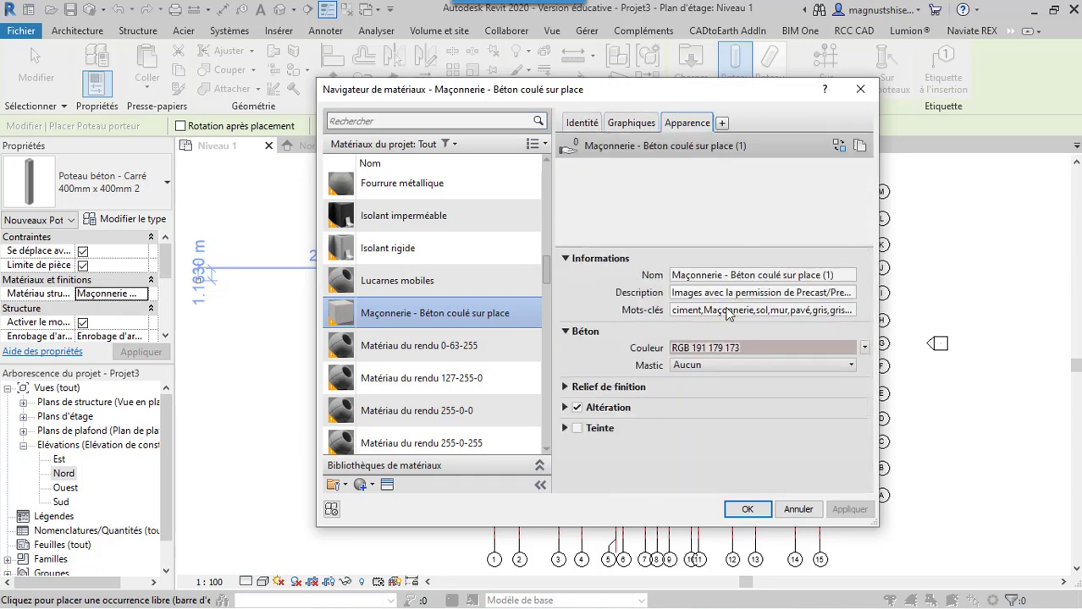
Add the B25 physical asset from the PhysicalMaterial_Structural_Poland library to the column's concrete material, review its properties and apply the material
left_click(723, 125)
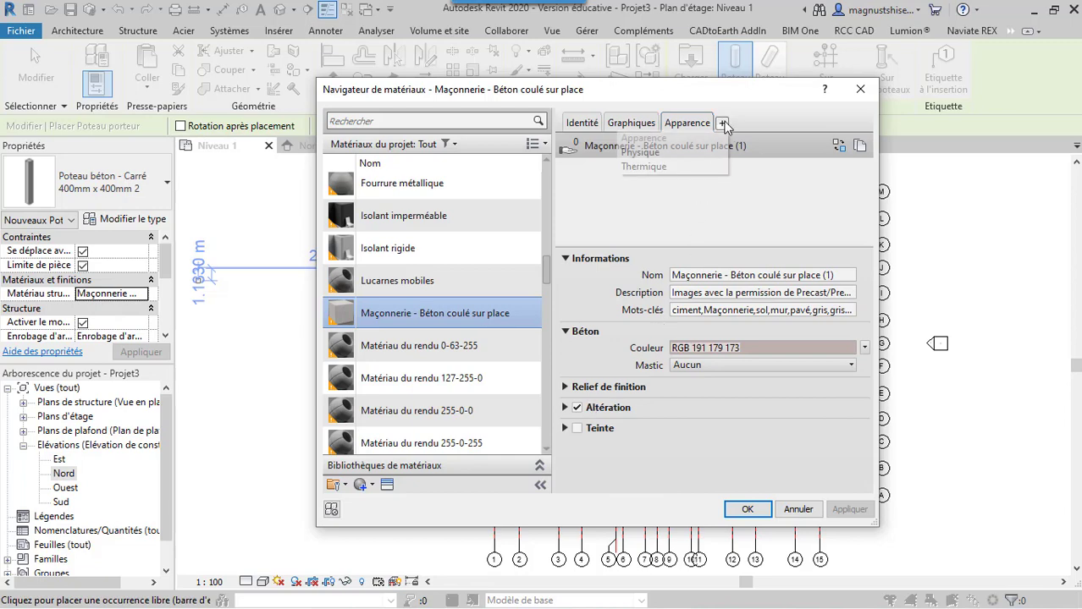
left_click(663, 152)
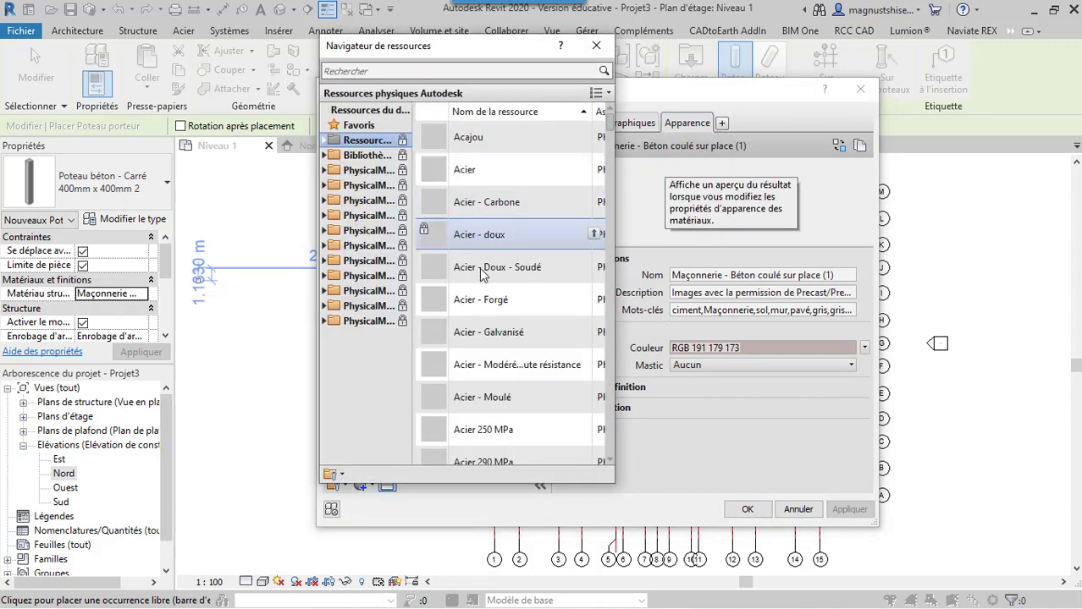
left_click(369, 291)
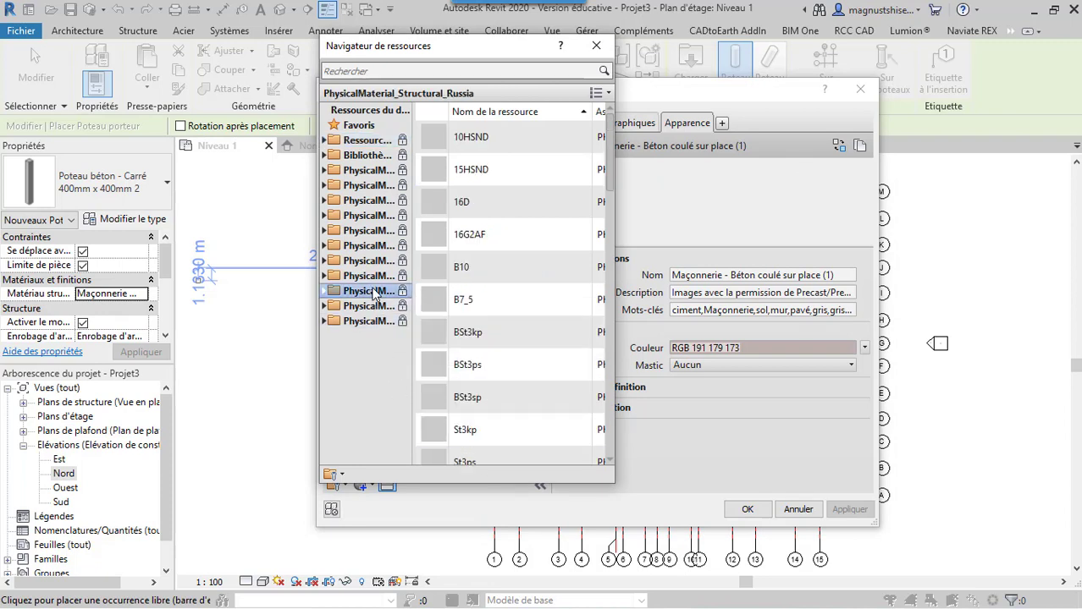
left_click(372, 277)
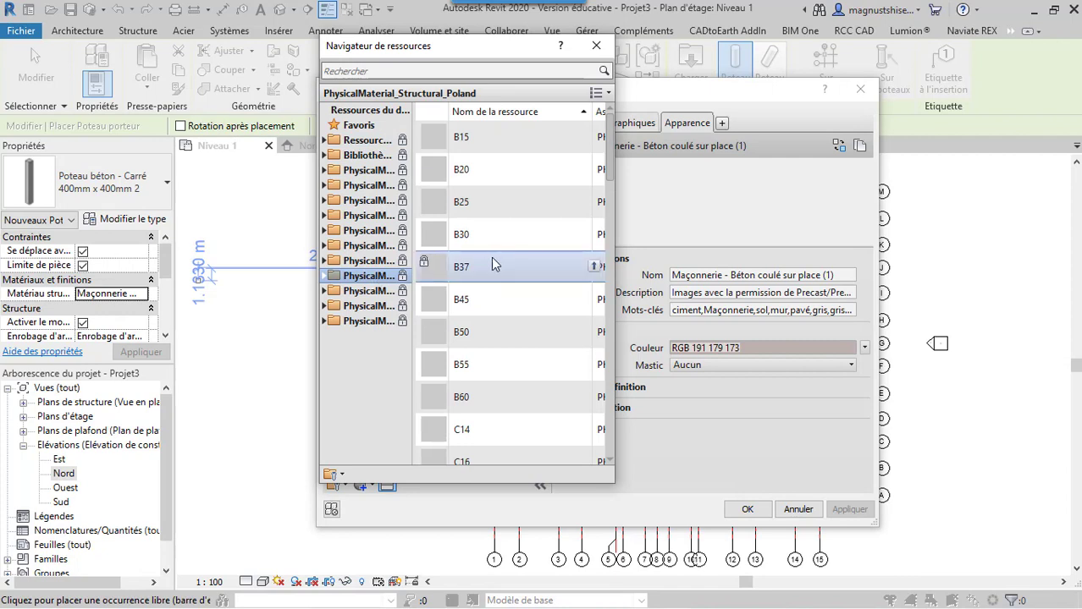
double_click(502, 209)
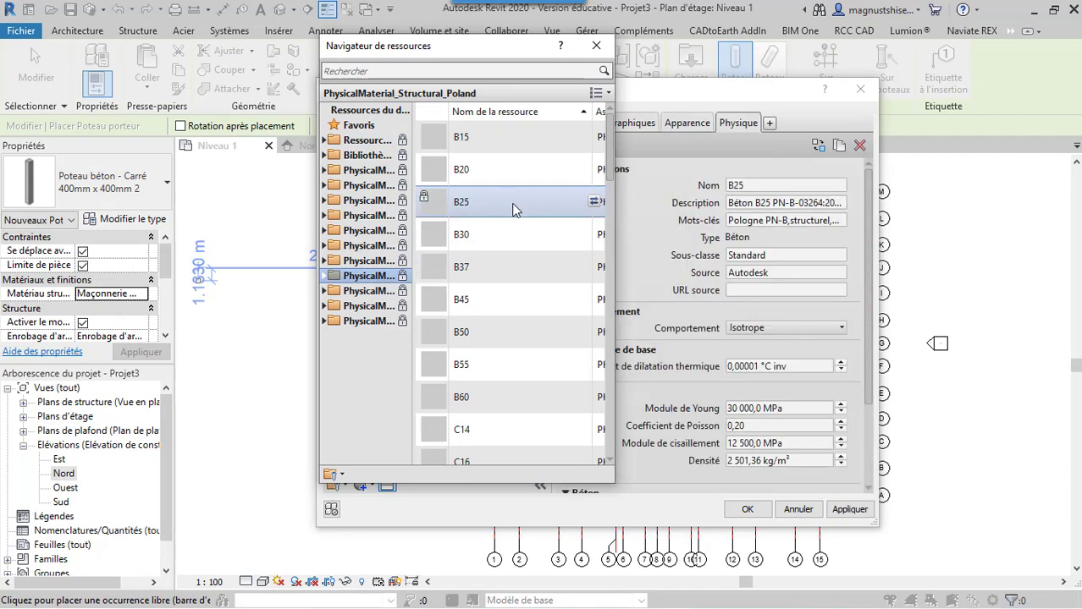
left_click(596, 45)
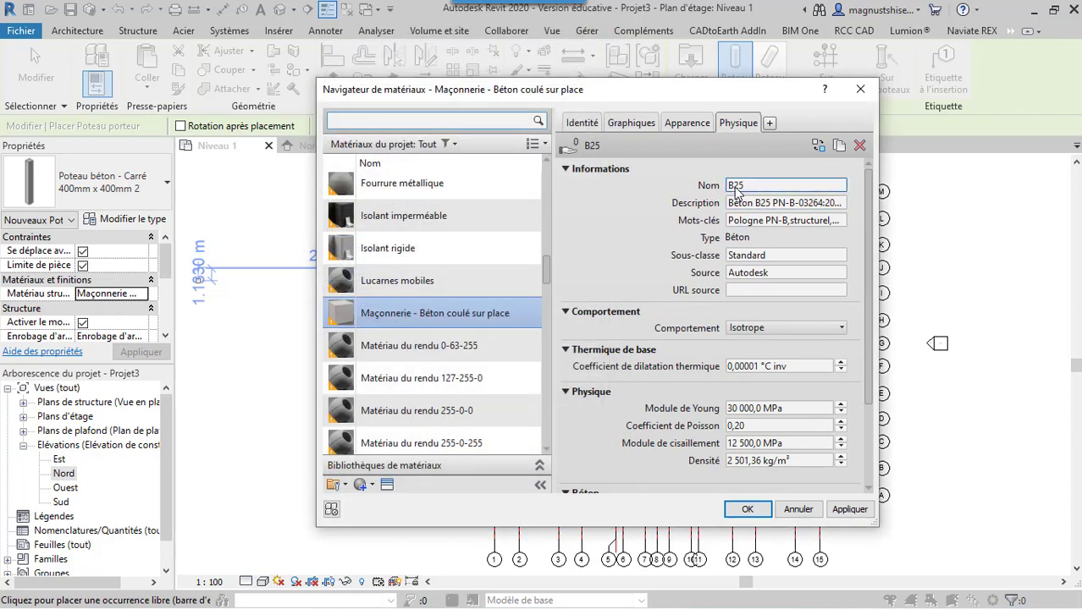
scroll(789, 354, "down", 3)
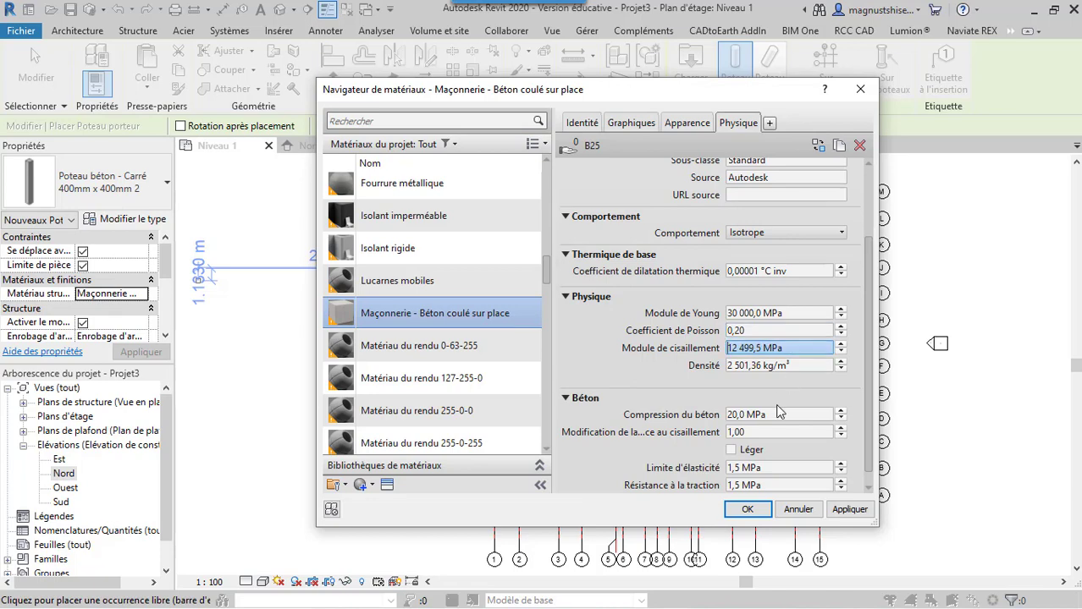
scroll(787, 364, "up", 3)
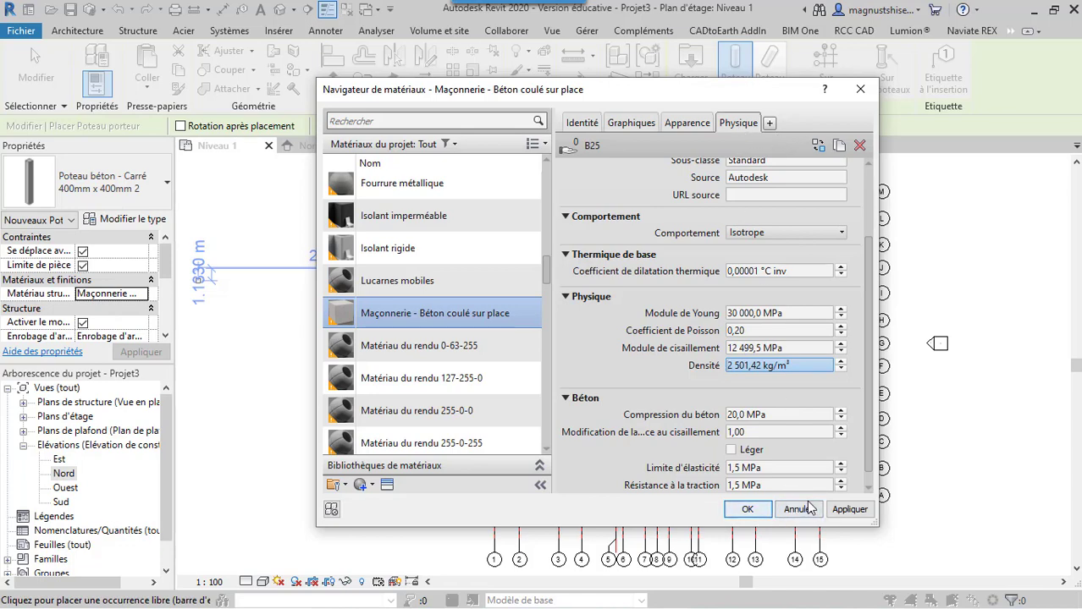
left_click(849, 509)
left_click(745, 510)
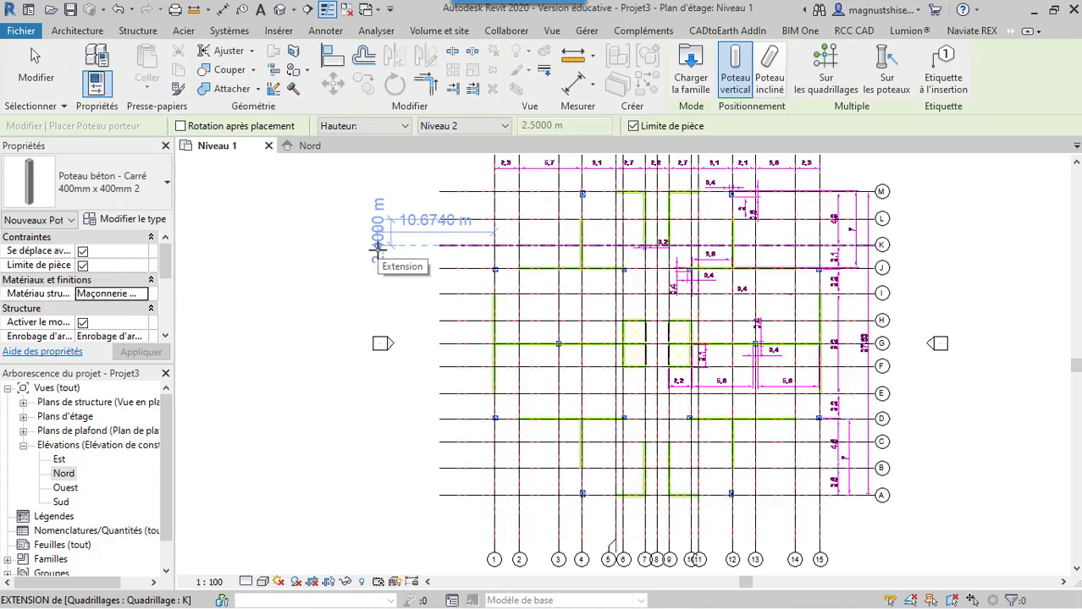
left_click(406, 126)
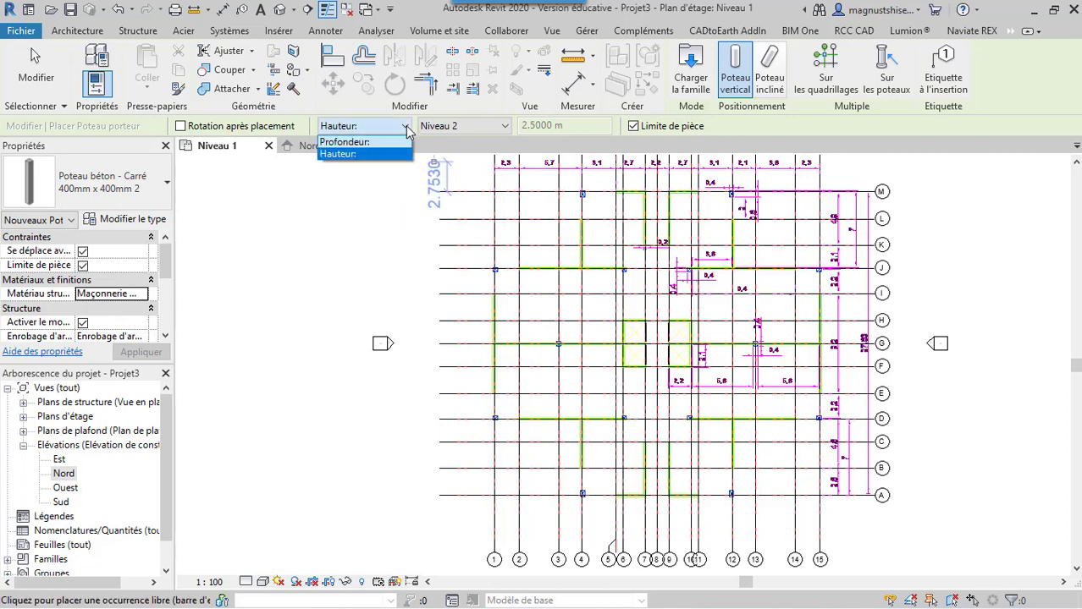
left_click(390, 143)
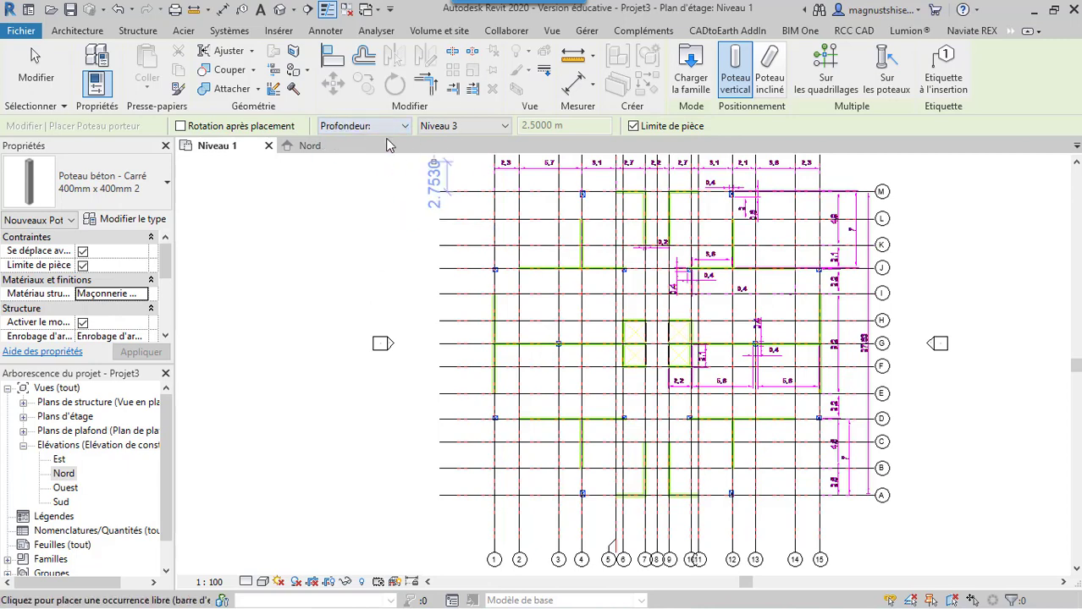
left_click(452, 127)
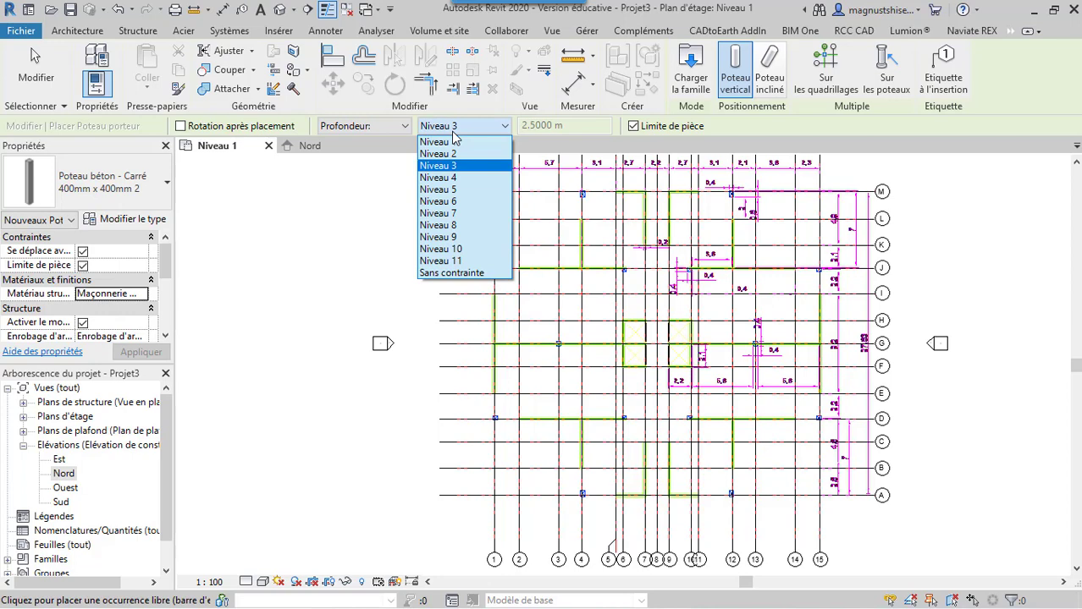
left_click(476, 213)
key("Escape")
key("Escape")
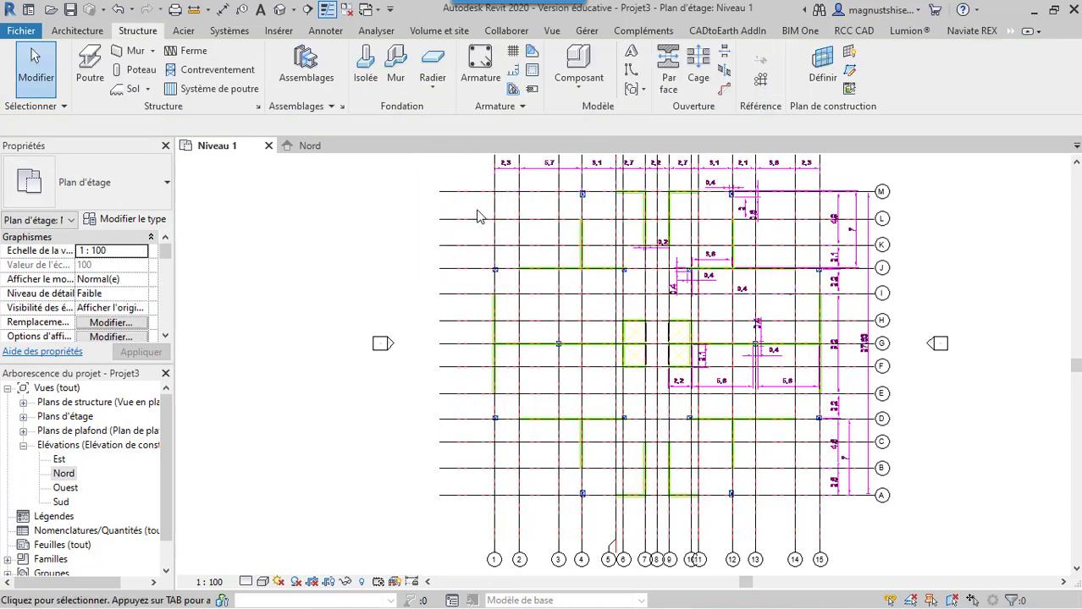
In the Nord elevation, rename the Niveau 3 level at -3.00 m as FONDATION and rename its corresponding views too
left_click(326, 148)
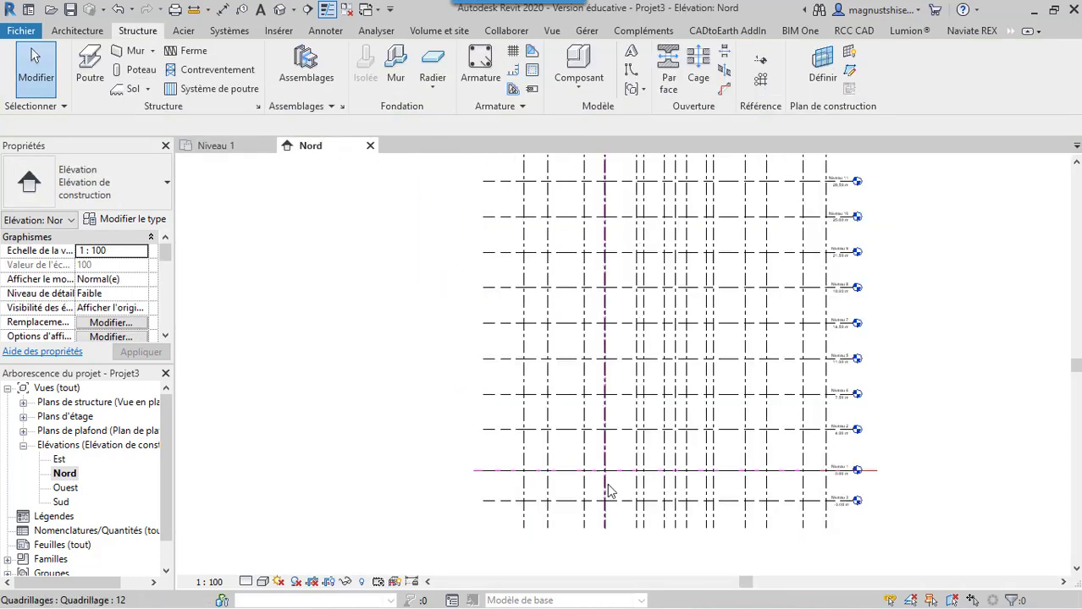
left_click(848, 503)
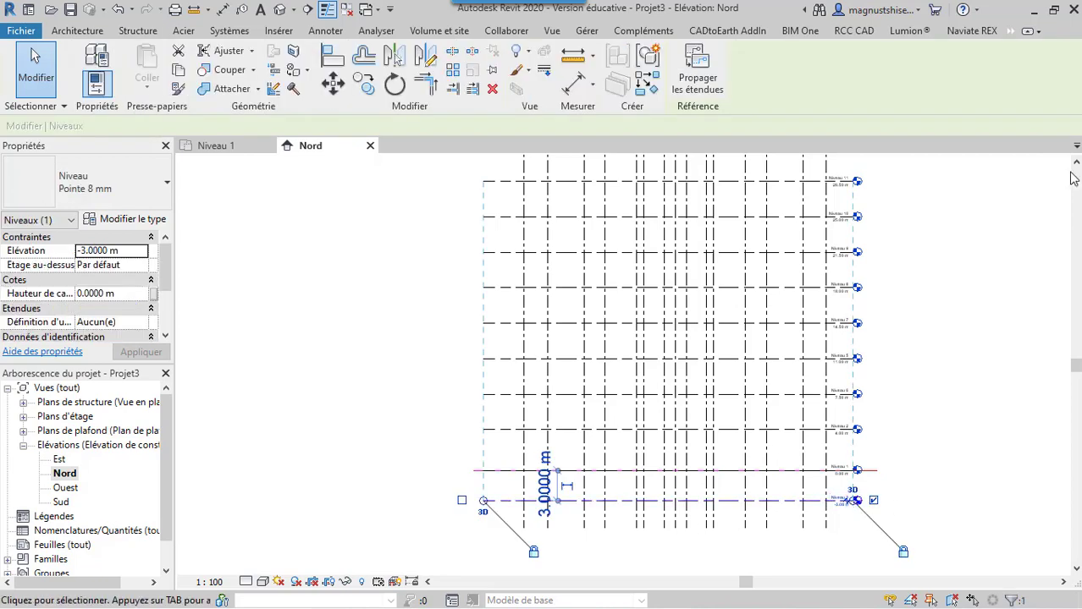
scroll(842, 508, "up", 5)
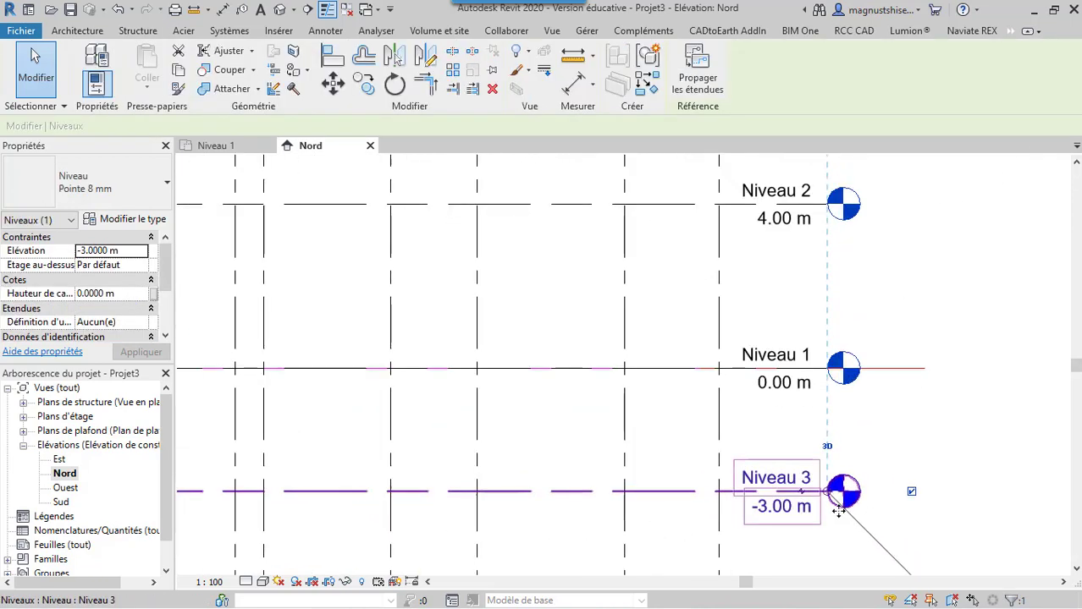
left_click(776, 477)
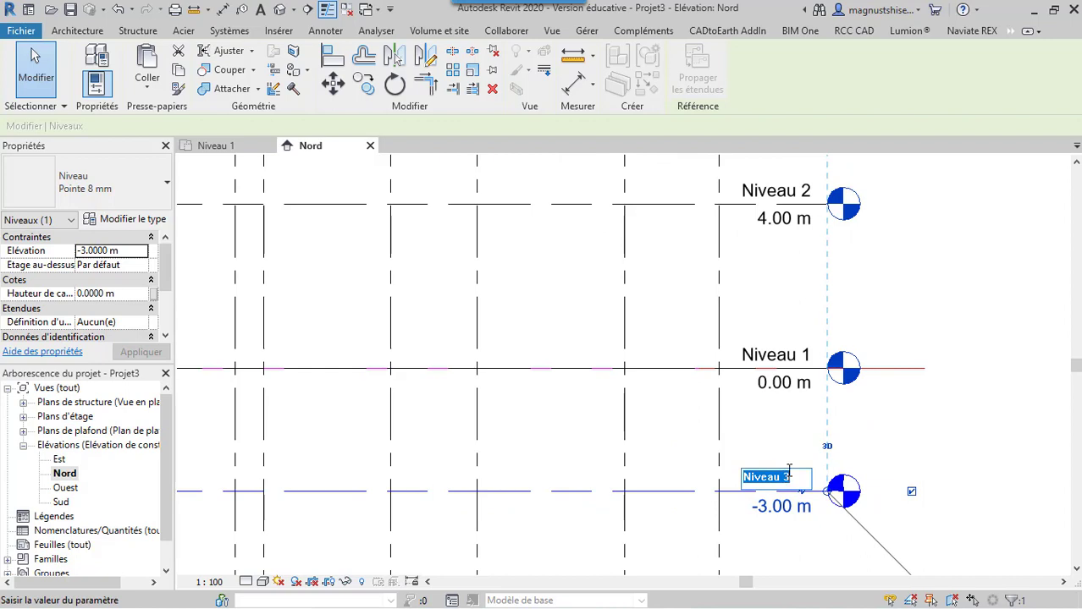
type("F")
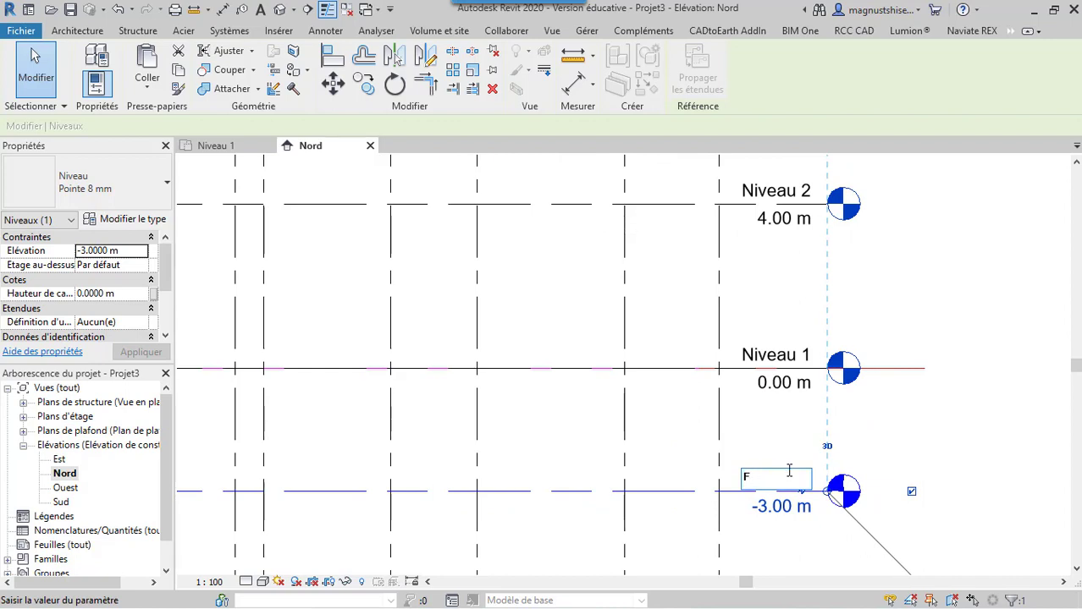
type("ONDATION")
left_click(867, 325)
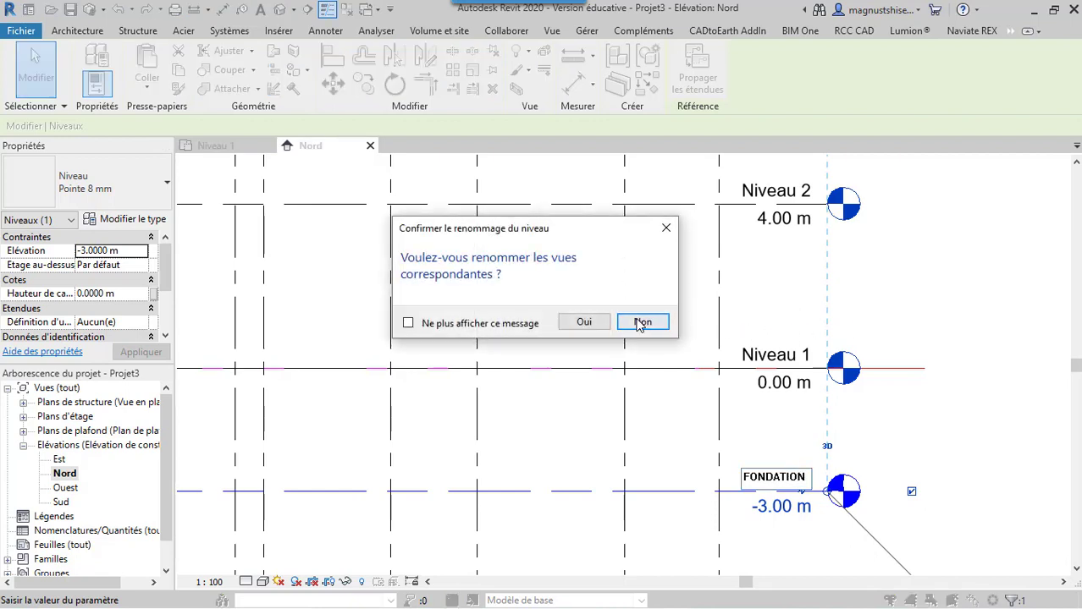
left_click(584, 323)
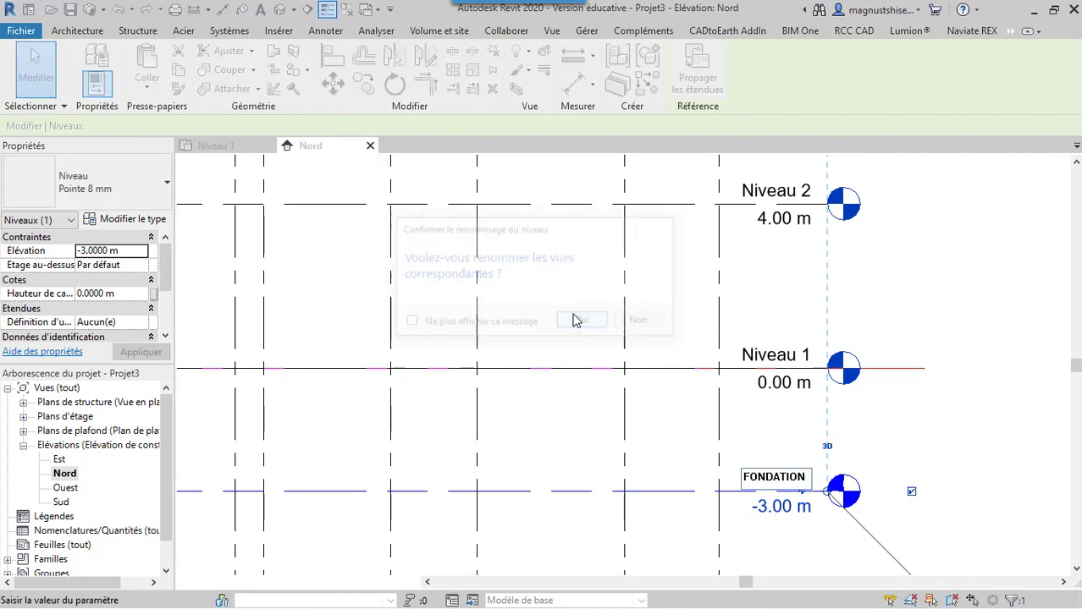
Rename the Niveau 1 level as BASE, together with its corresponding views
left_click(770, 359)
left_click(769, 355)
type("BASE")
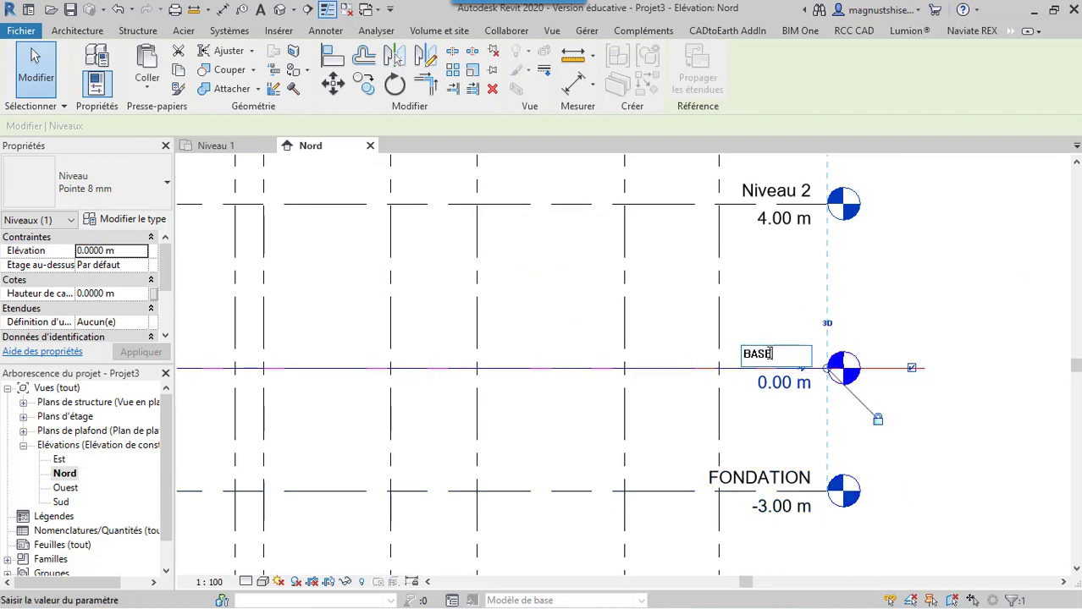
left_click(939, 286)
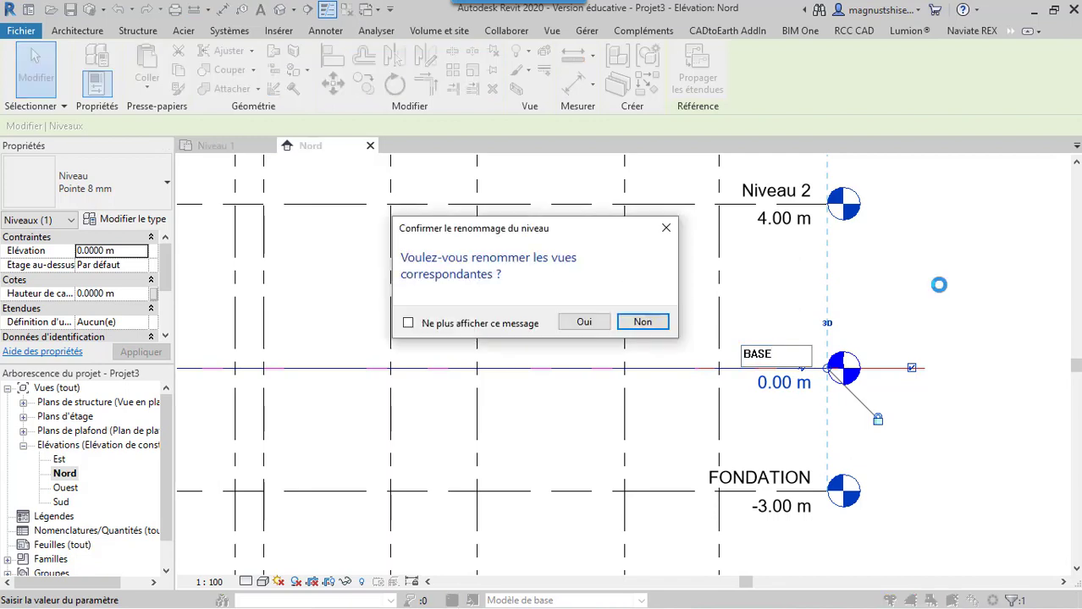
left_click(583, 322)
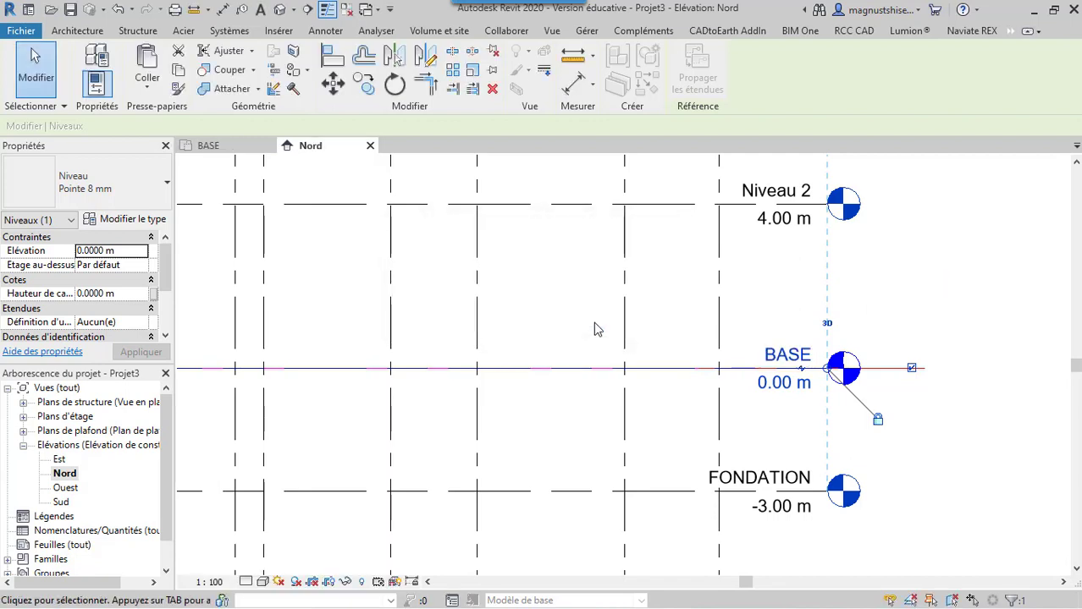
Rename the Niveau 2 level at 4.00 m as R+0, together with its corresponding views
left_click(1077, 162)
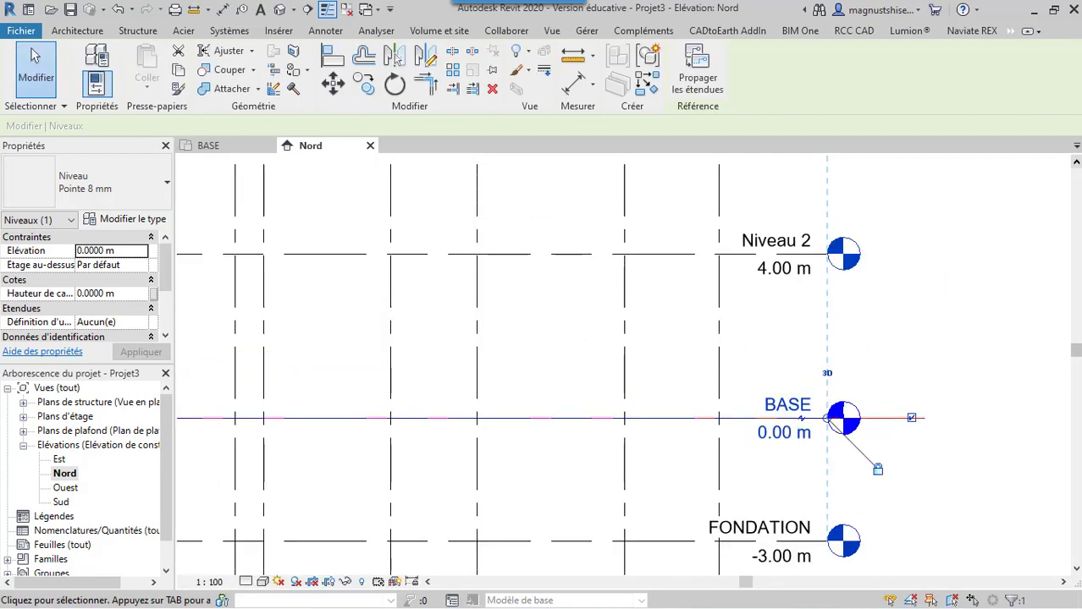
left_click(1077, 162)
left_click(1076, 162)
left_click(1076, 161)
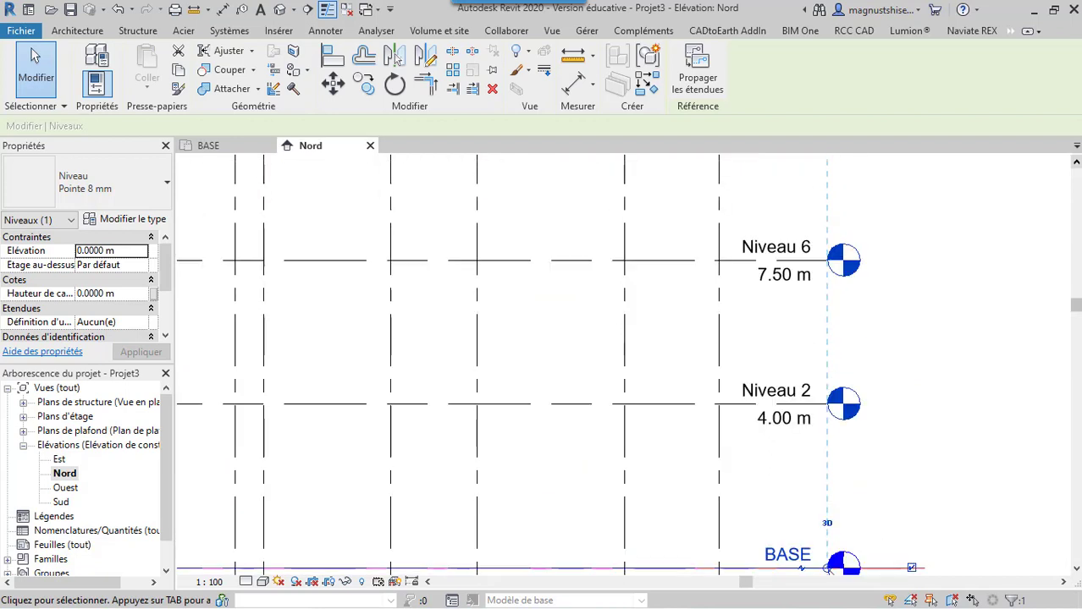
left_click(804, 397)
left_click(804, 394)
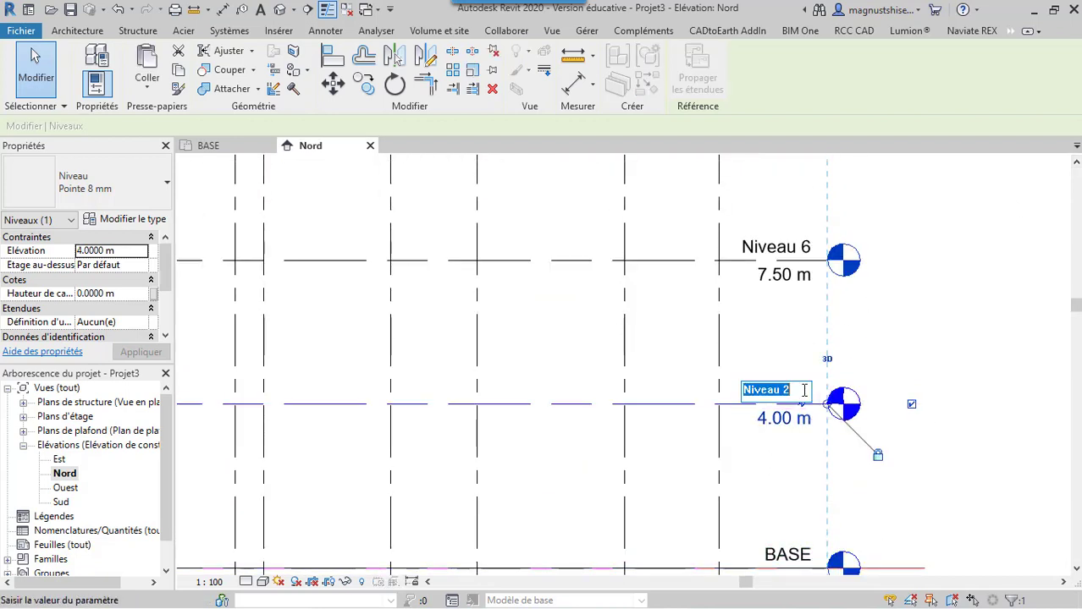
type("R+0")
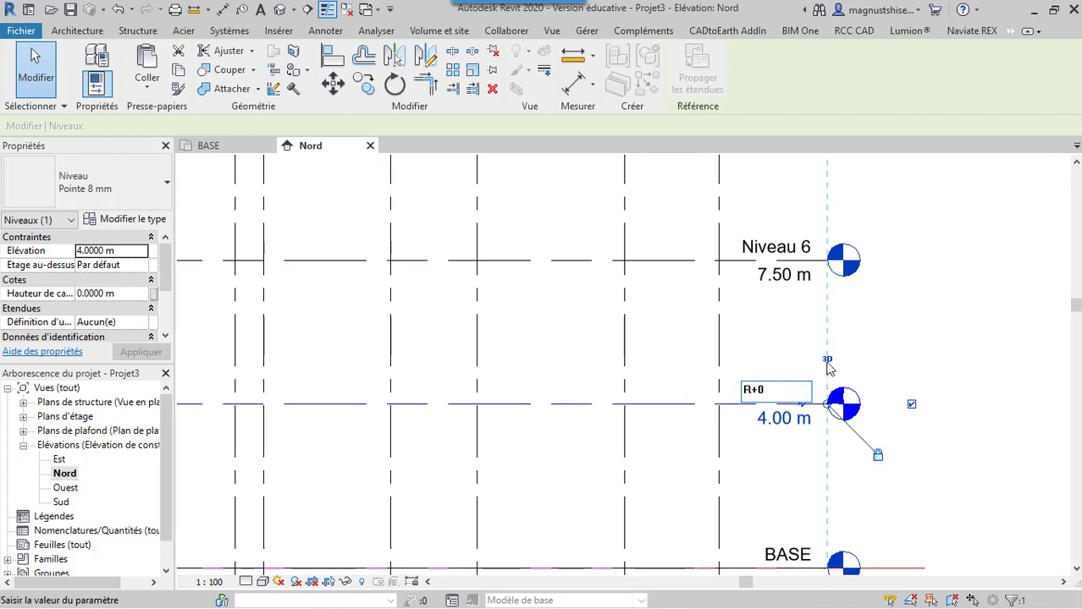
left_click(906, 331)
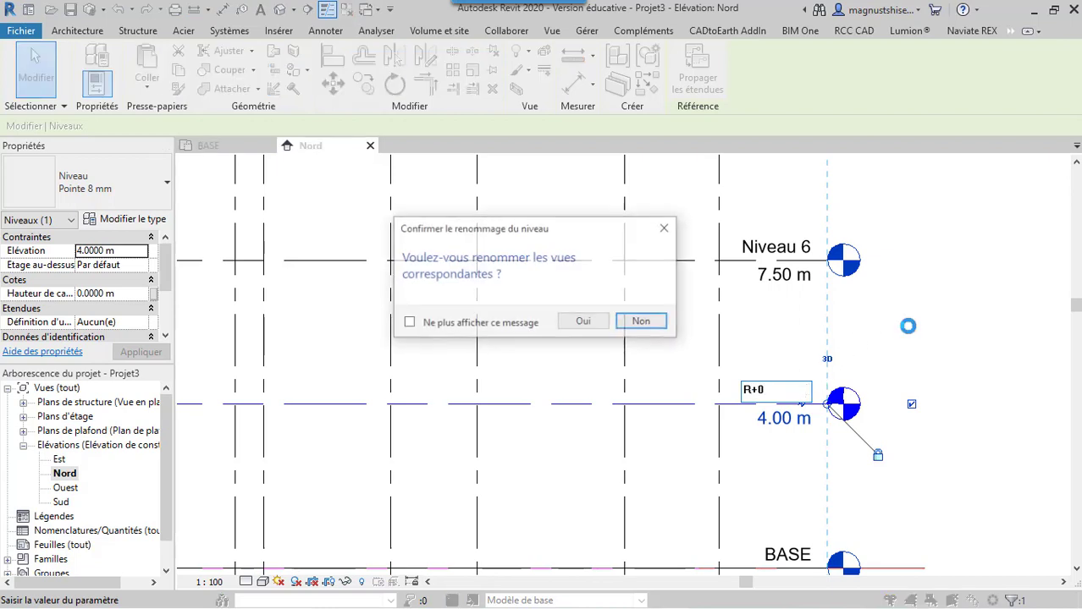
left_click(594, 322)
Rename the Niveau 6 level at 7.50 m as R+1, together with its corresponding views
left_click(763, 253)
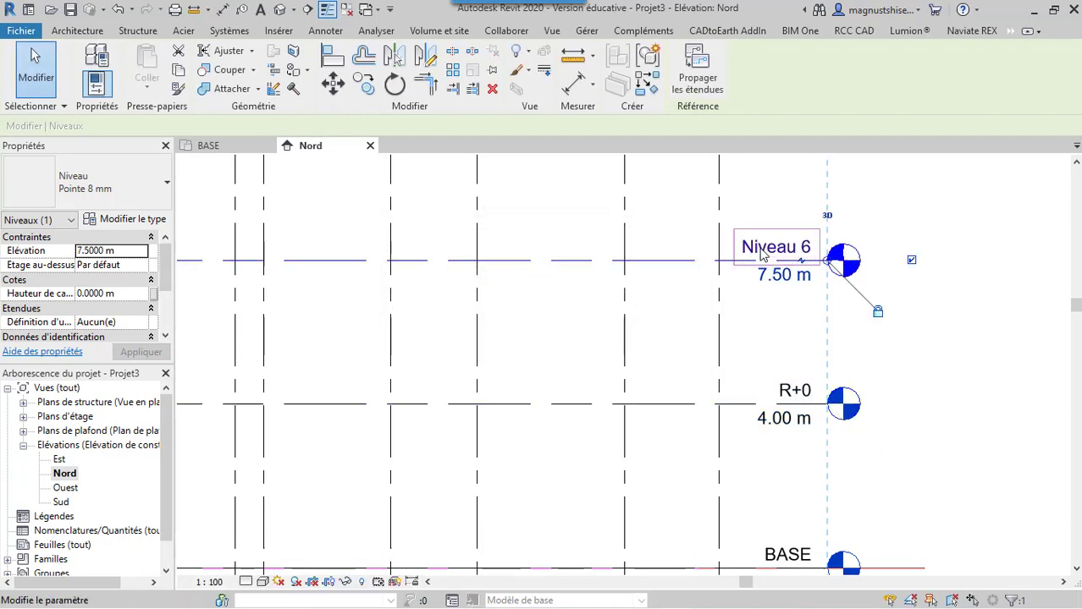
key("r")
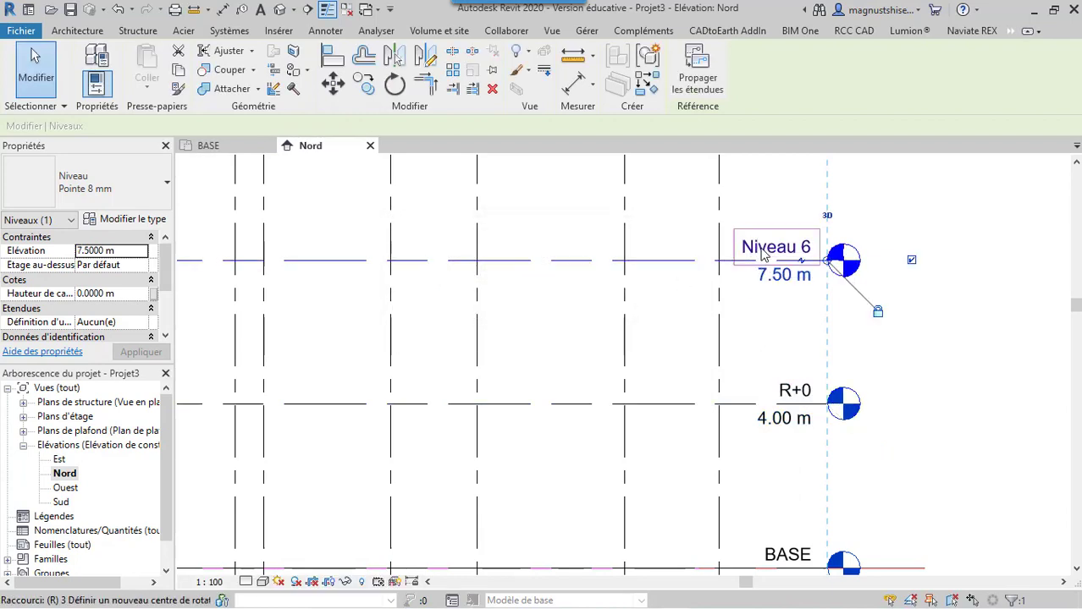
left_click(762, 248)
left_click_drag(801, 252, 727, 246)
type("R+")
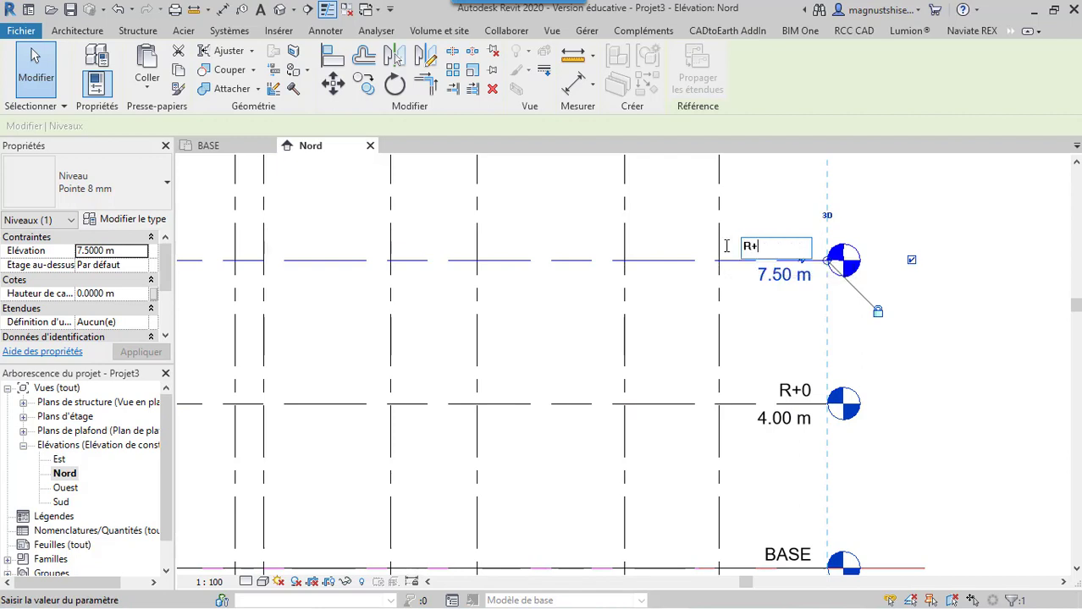
type("1")
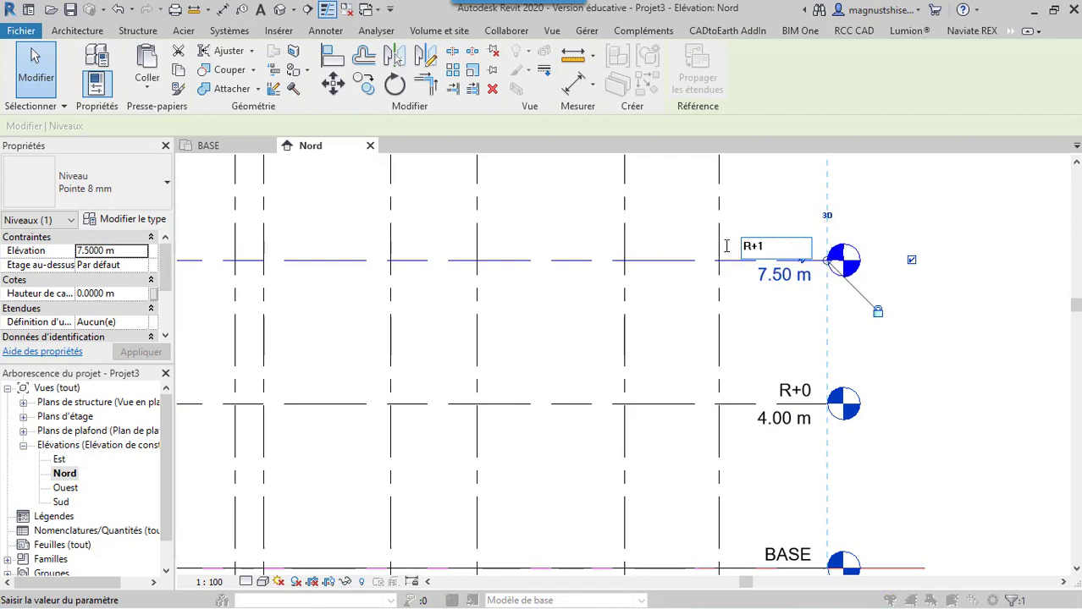
key("Return")
left_click(575, 322)
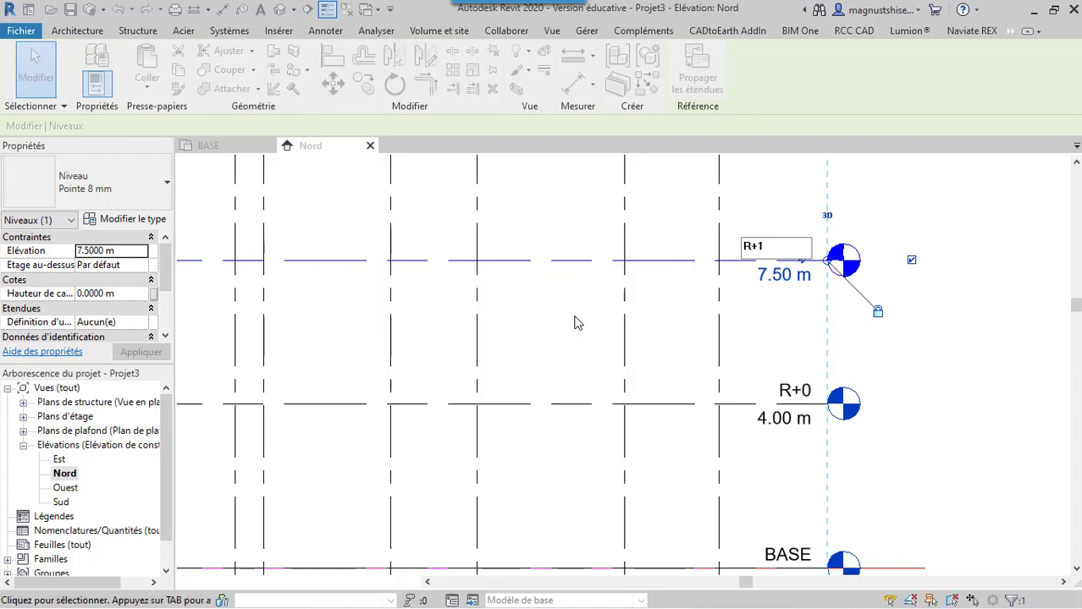
left_click(964, 320)
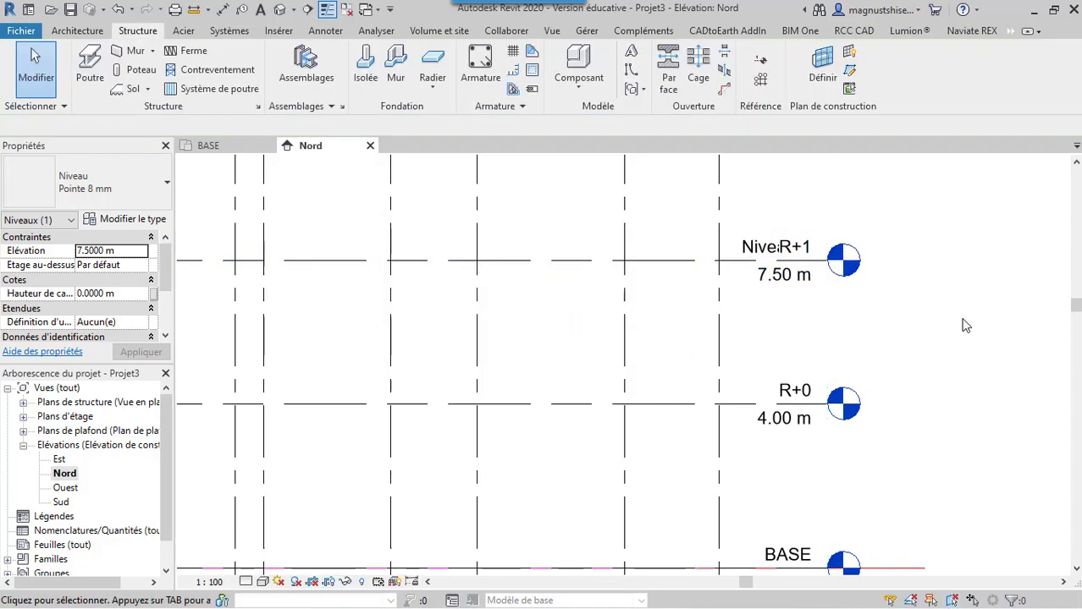
Delete the duplicate level that overlaps R+1 at 7.50 m, along with its associated plan views
left_click(765, 252)
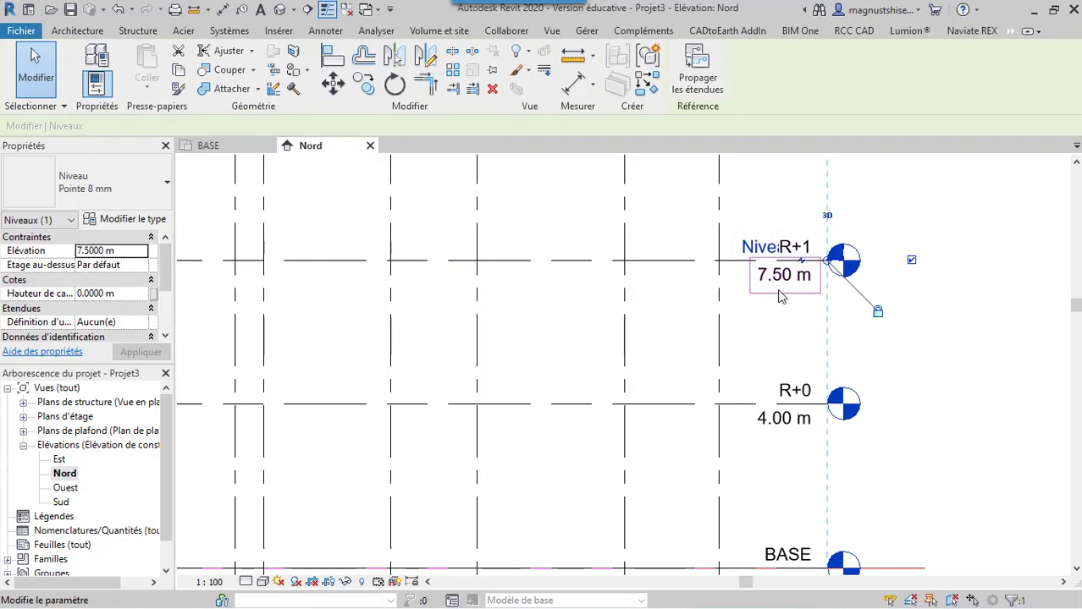
scroll(938, 326, "down", 2)
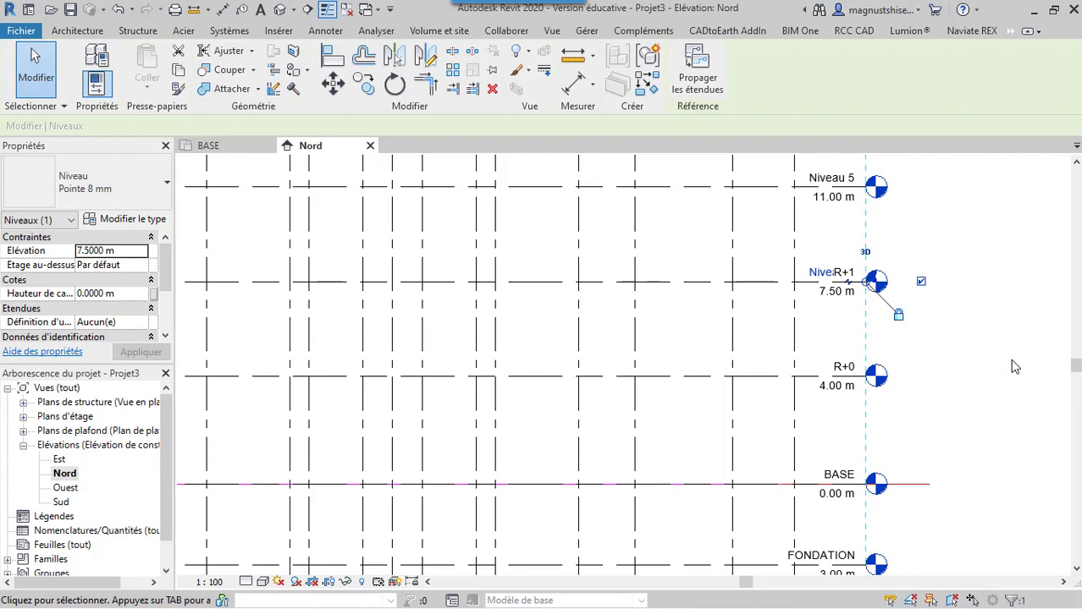
key("Delete")
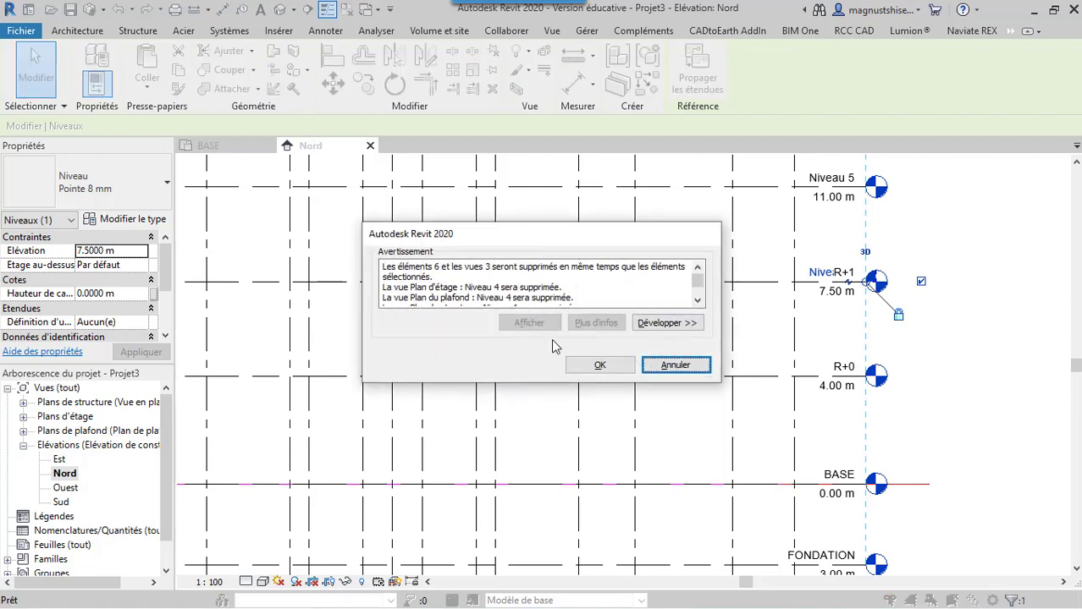
scroll(453, 286, "down", 1)
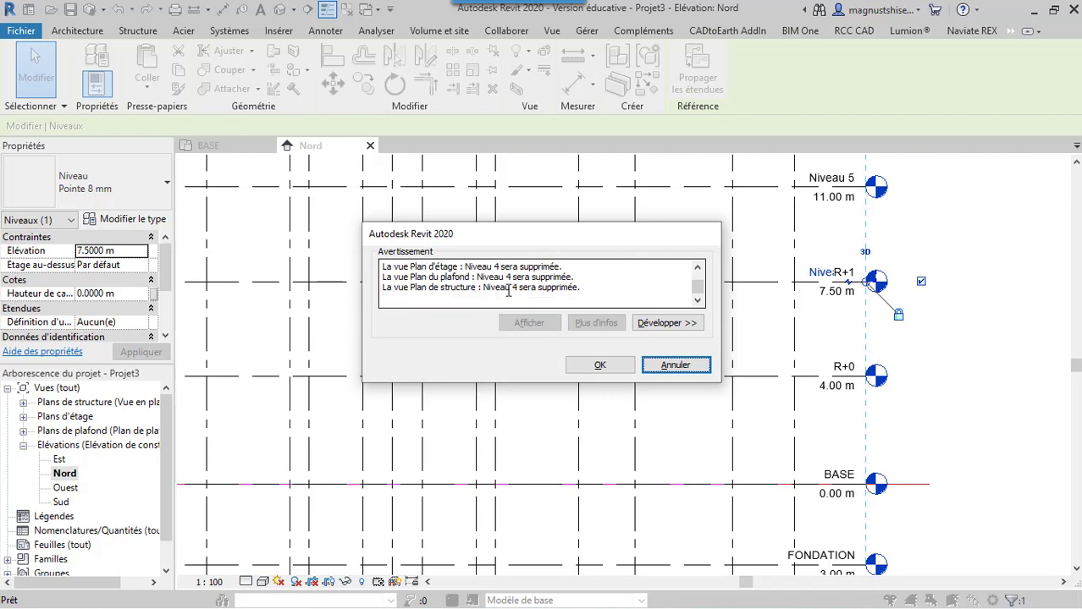
left_click(600, 366)
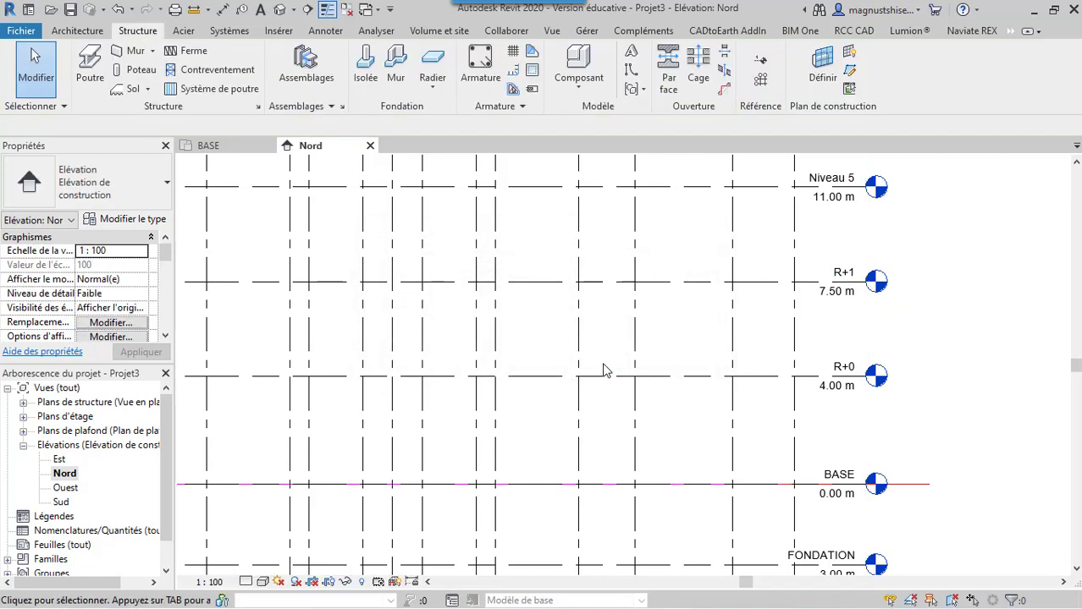
Rename the Niveau 5 level at 11.00 m as R+2, together with its corresponding views
scroll(921, 291, "down", 1)
scroll(920, 290, "down", 1)
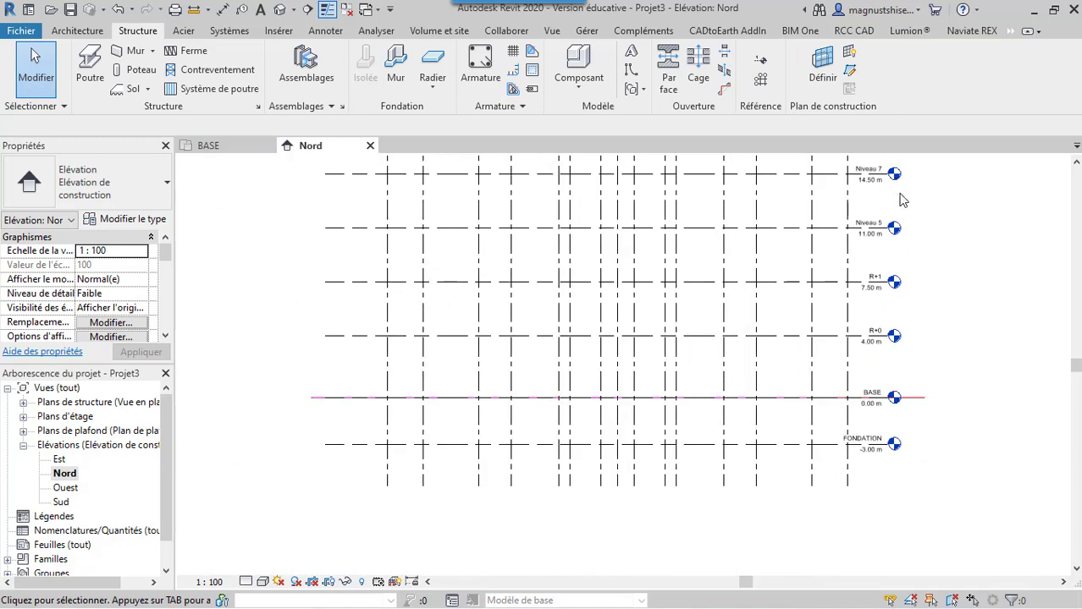
scroll(902, 200, "up", 3)
left_click(834, 263)
left_click(833, 263)
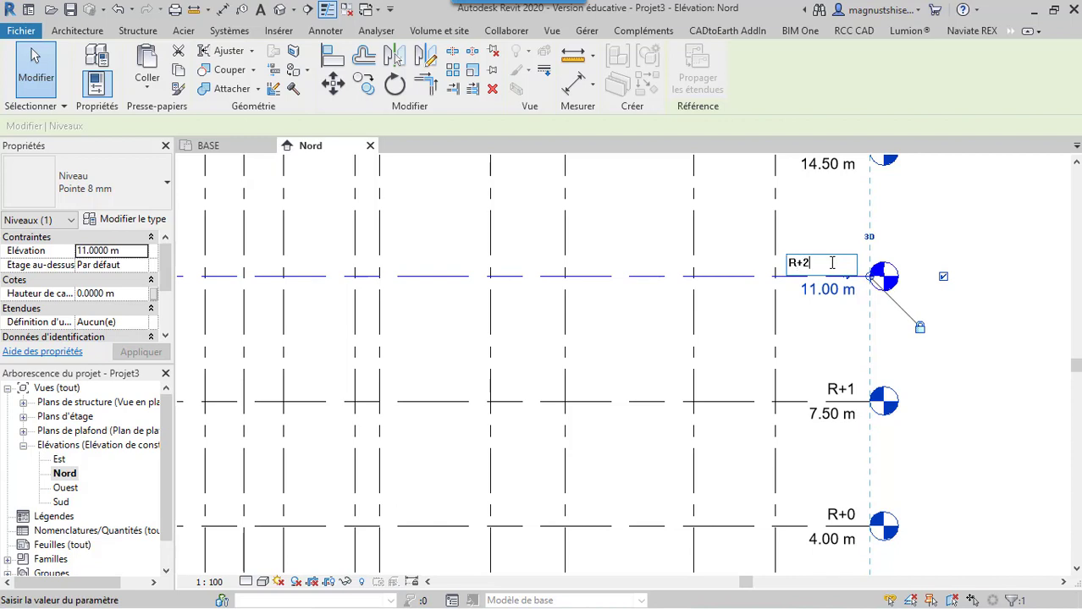
key("Return")
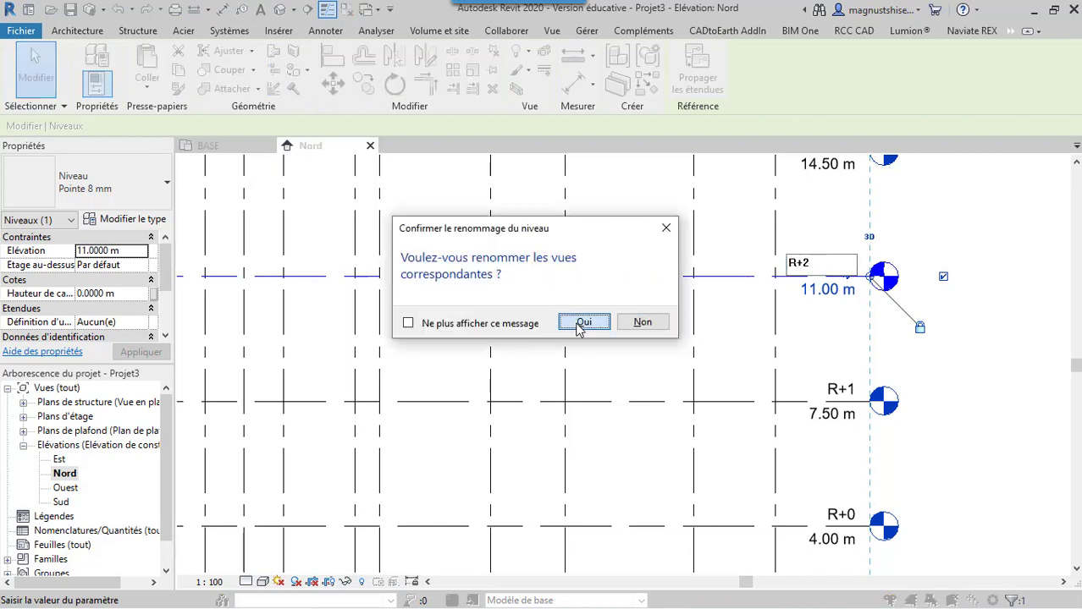
left_click(582, 321)
scroll(684, 382, "down", 3)
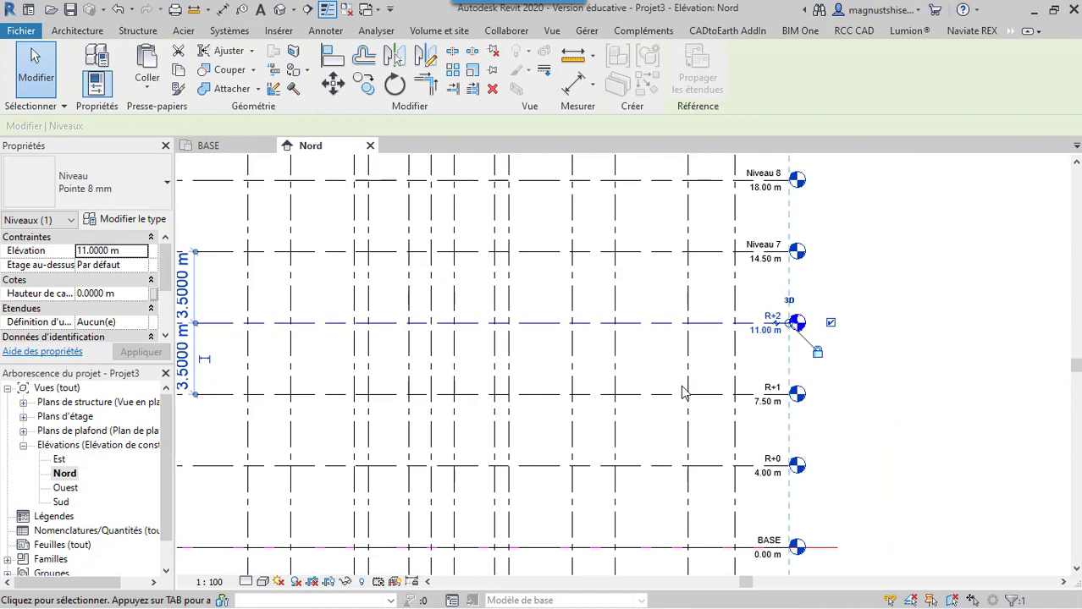
Rename the Niveau 7 level at 14.50 m as R+3, together with its corresponding views
left_click(761, 246)
left_click(761, 246)
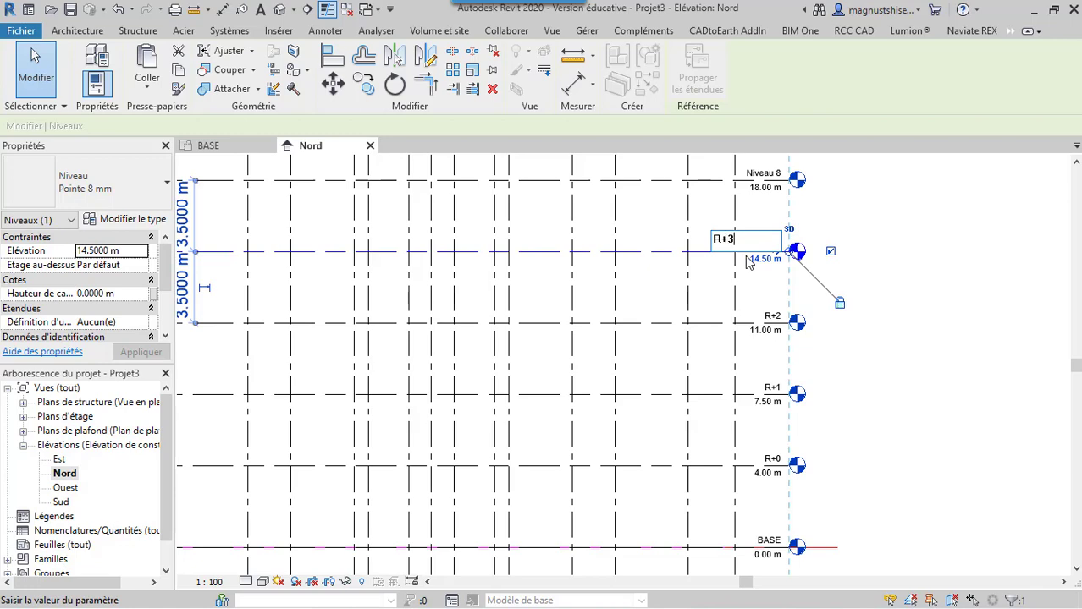
key("Return")
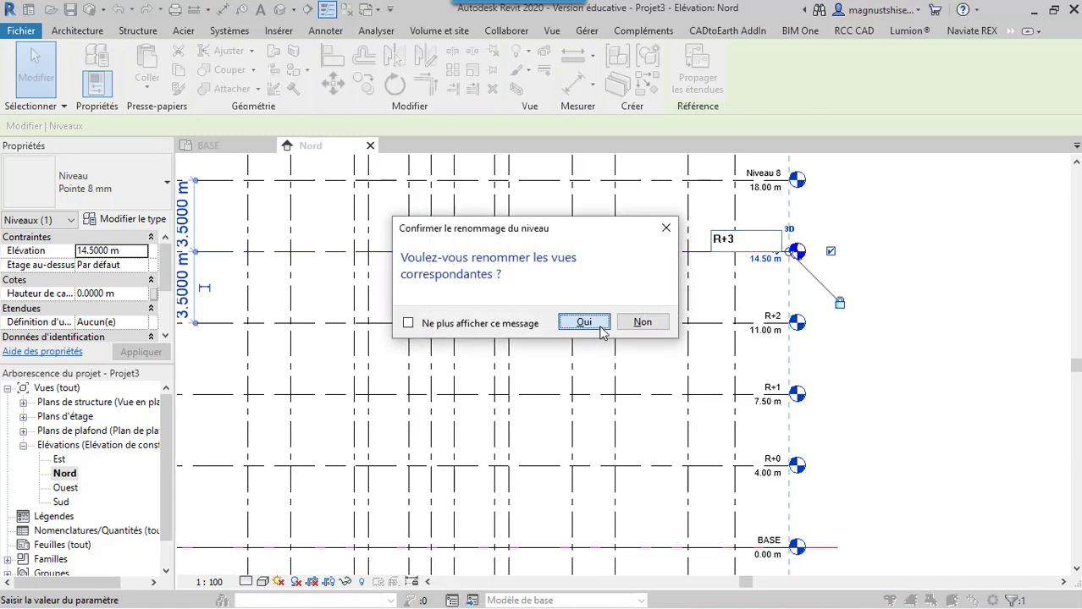
left_click(582, 320)
Rename the Niveau 8 level at 18.00 m as R+4, together with its corresponding views
scroll(709, 406, "down", 3)
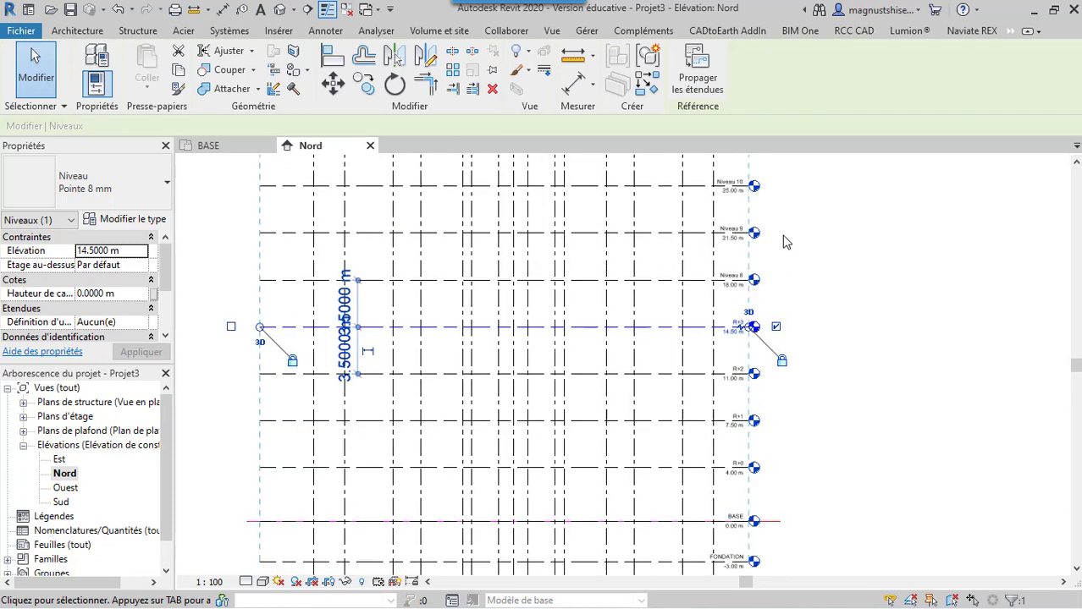
scroll(762, 280, "up", 3)
left_click(707, 297)
left_click(706, 293)
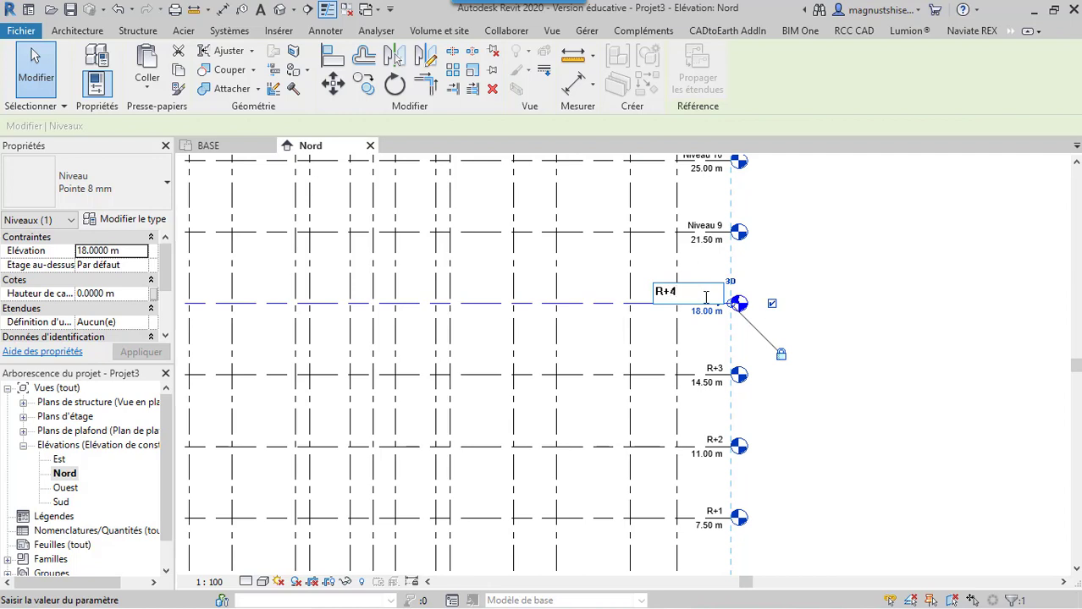
type("R+4")
key("Return")
left_click(584, 320)
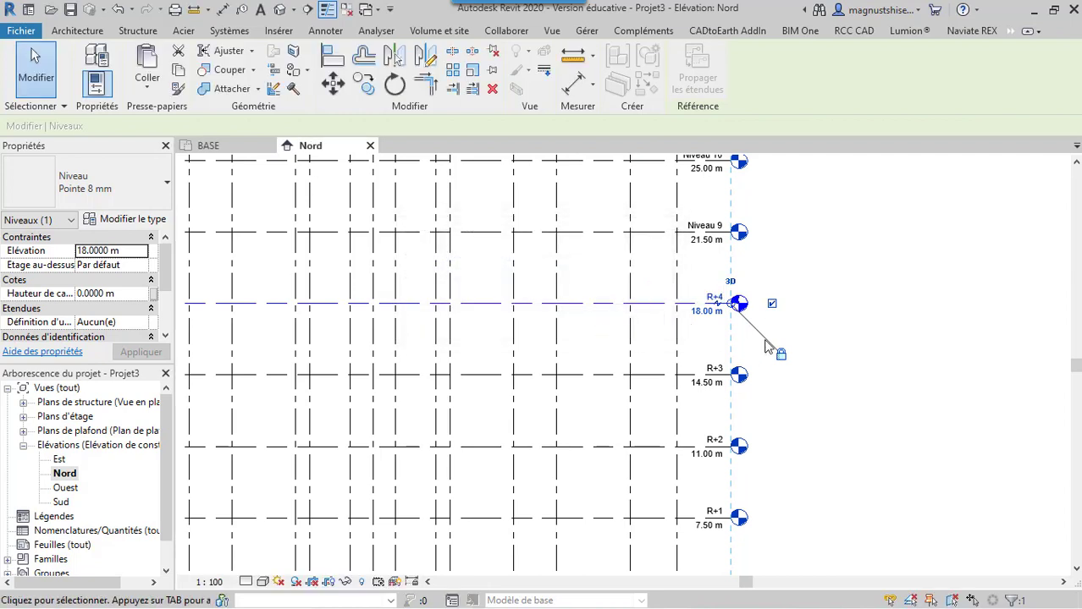
Rename the Niveau 9 level at 21.50 m as R+5, together with its corresponding views
left_click(711, 228)
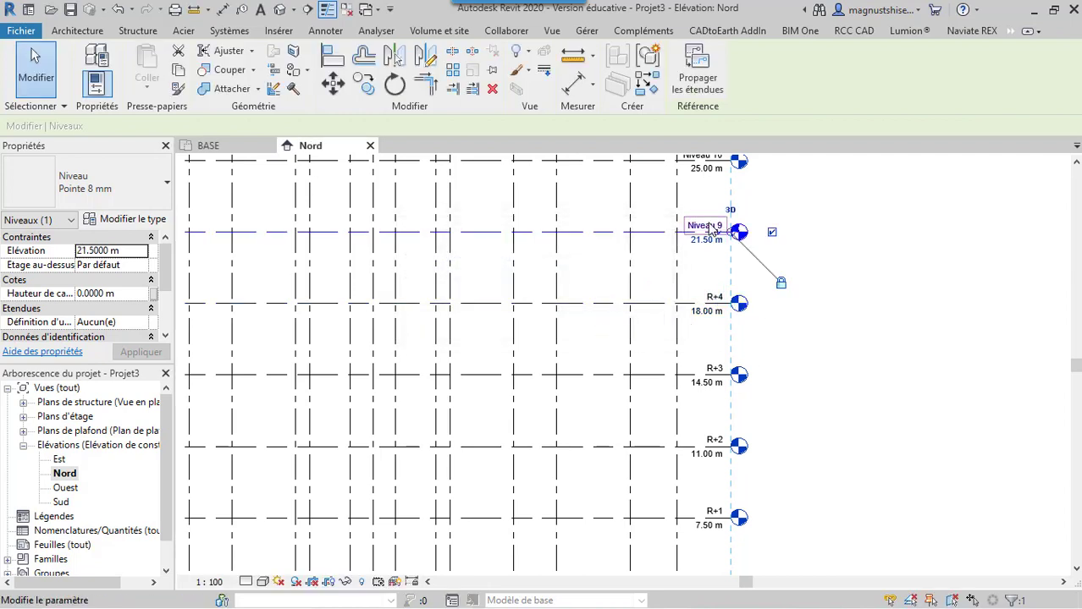
left_click(709, 226)
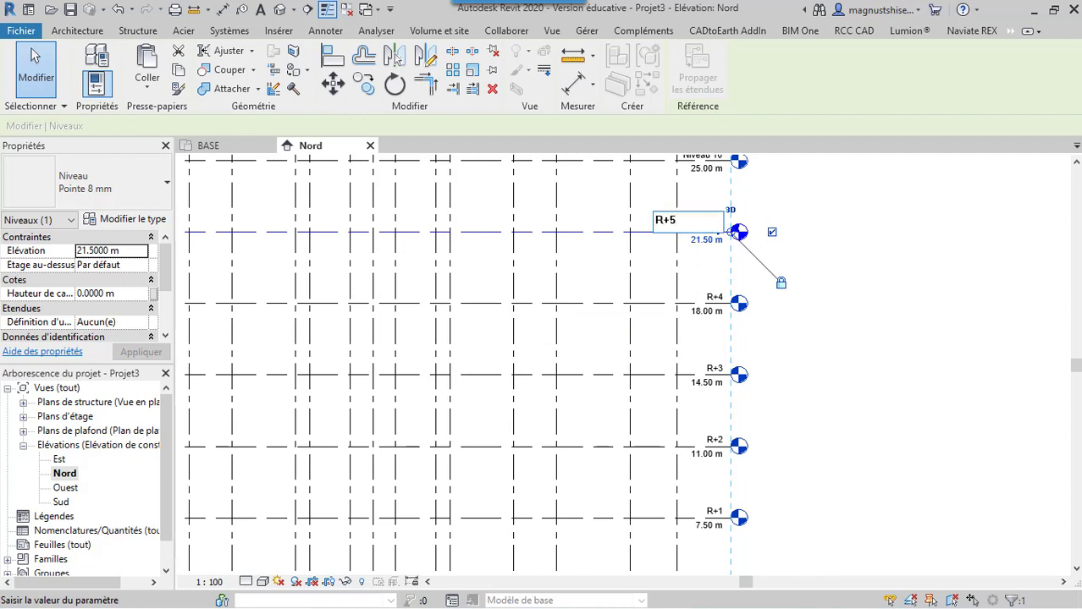
type("R+5")
key("Return")
left_click(592, 327)
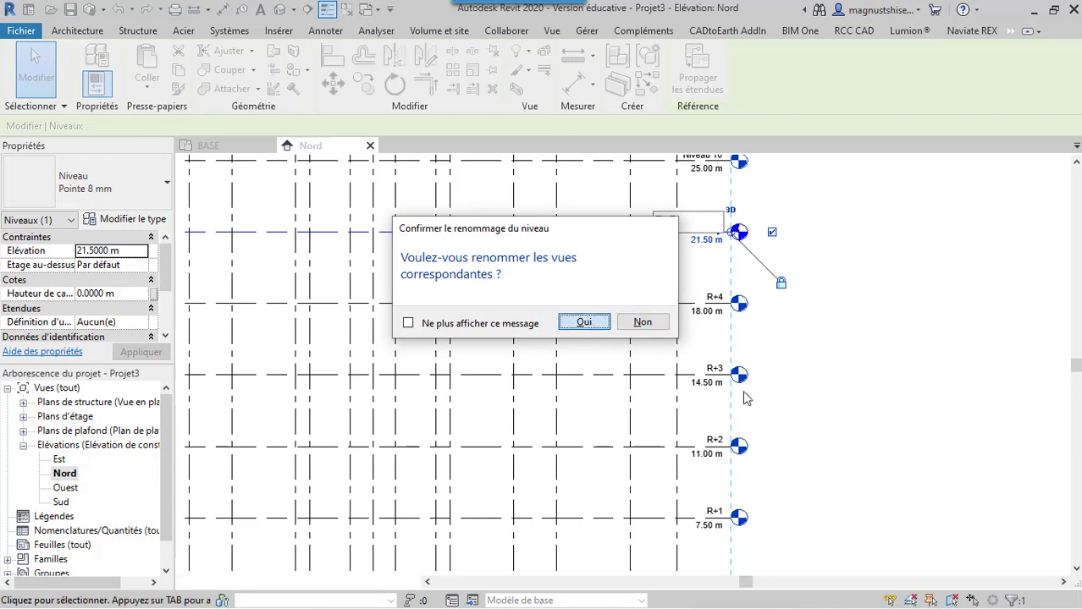
Rename the Niveau 10 level at 25.00 m as R+6, together with its corresponding views
scroll(781, 377, "down", 2)
scroll(753, 216, "up", 2)
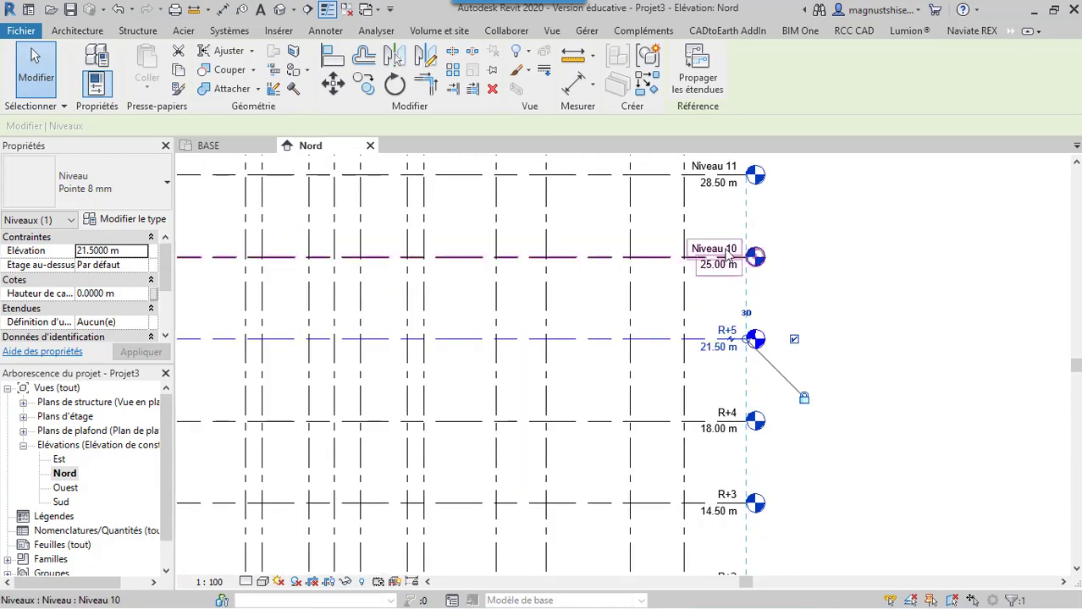
left_click(726, 256)
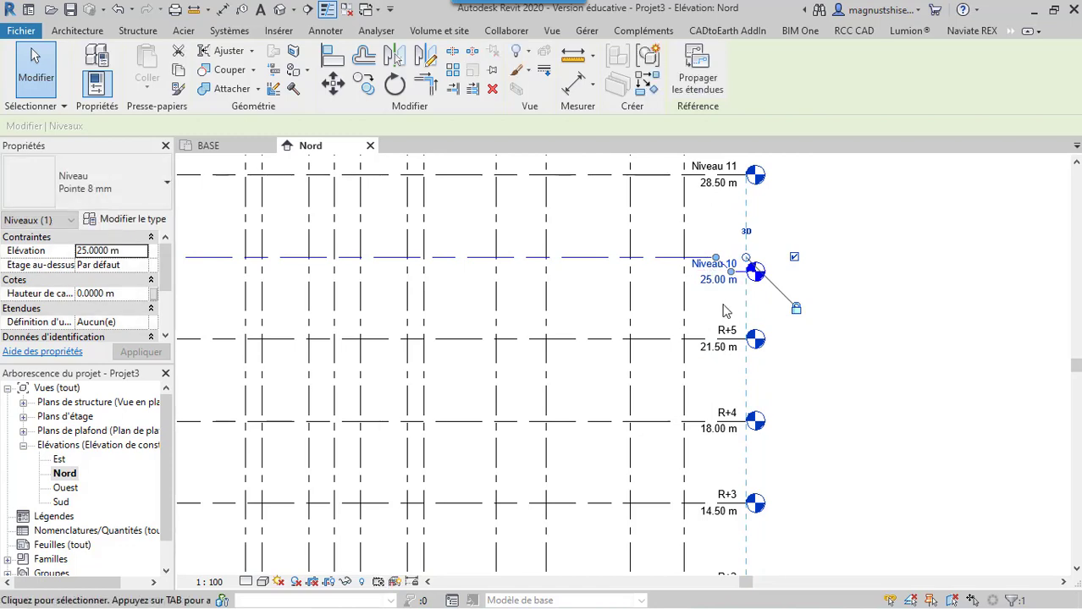
scroll(720, 274, "up", 2)
scroll(725, 281, "up", 2)
left_click(720, 261)
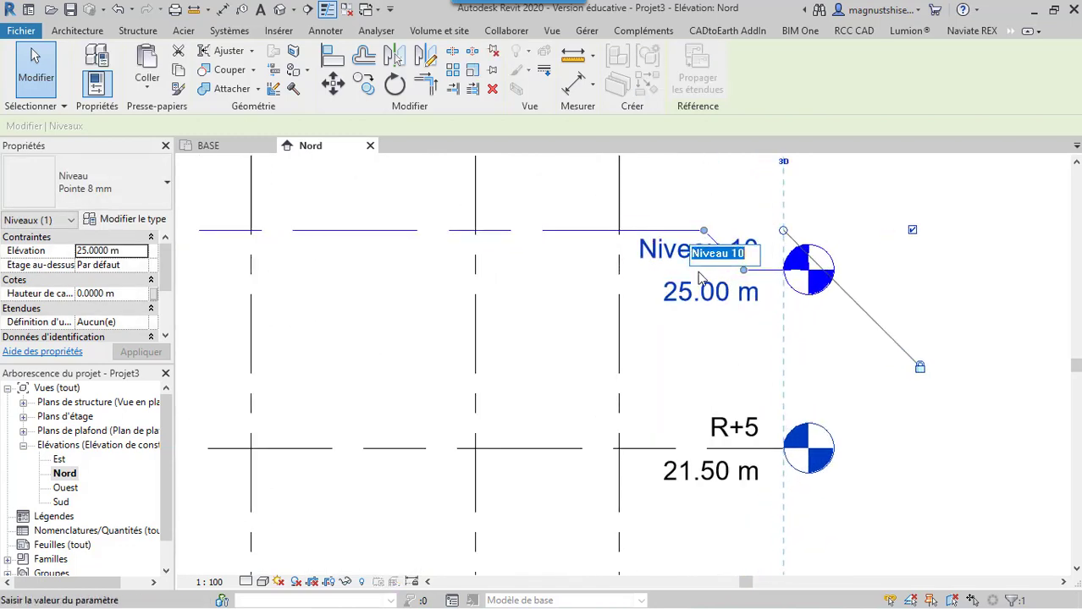
type("R+6")
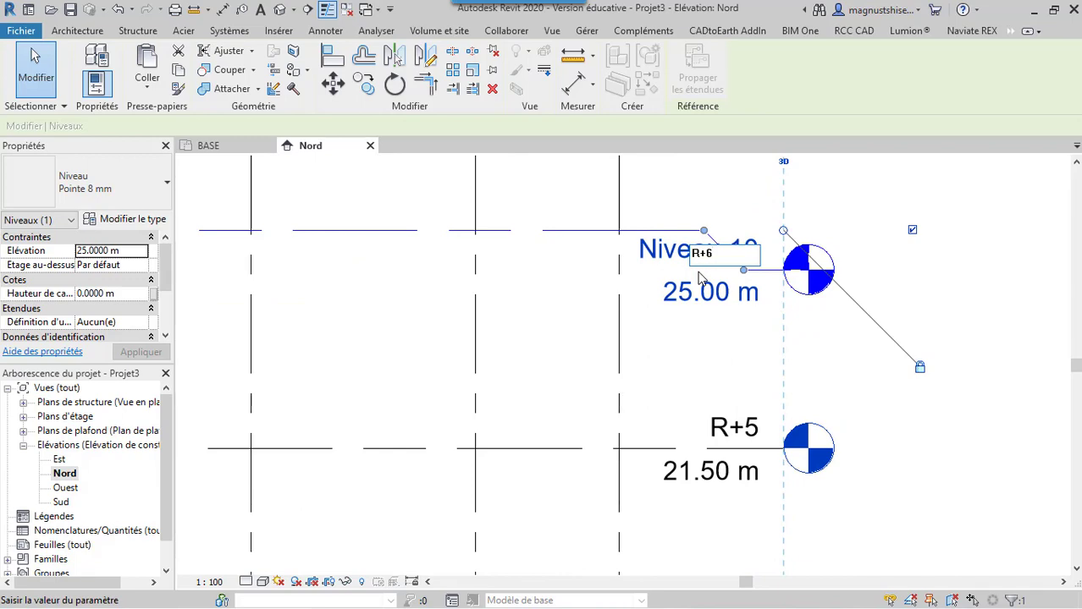
key("Return")
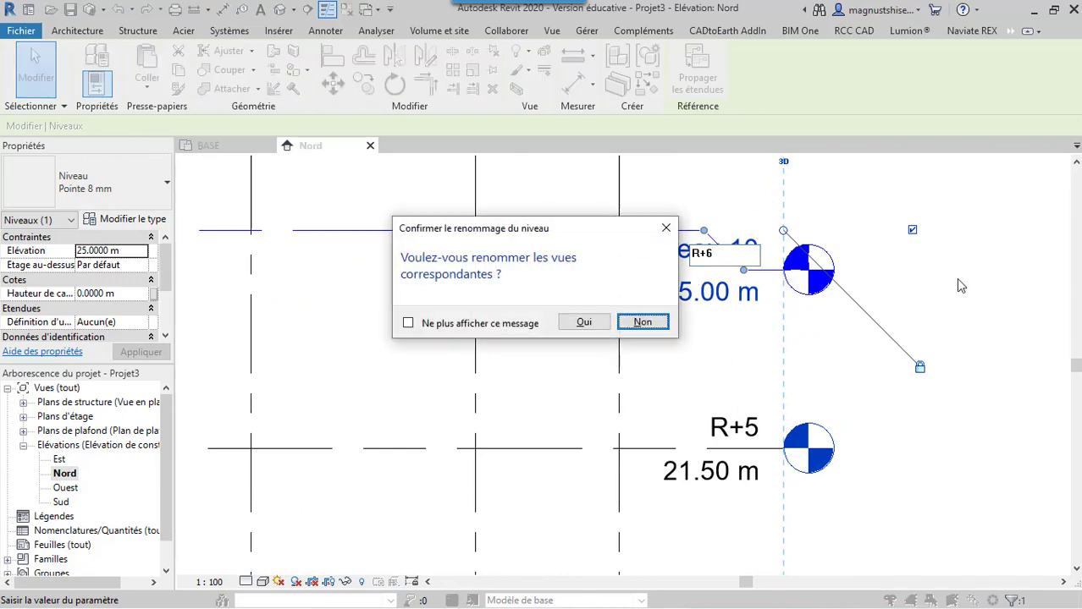
left_click(593, 321)
Rename the Niveau 11 level at 28.50 m as R+7, together with its corresponding views, and deselect it
scroll(812, 347, "down", 5)
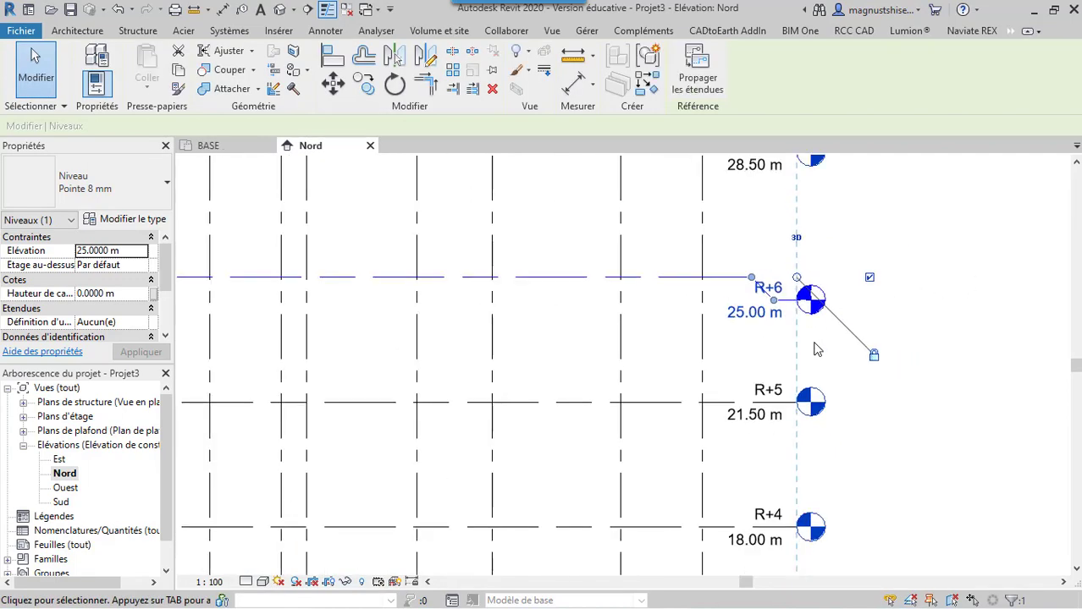
scroll(802, 232, "up", 5)
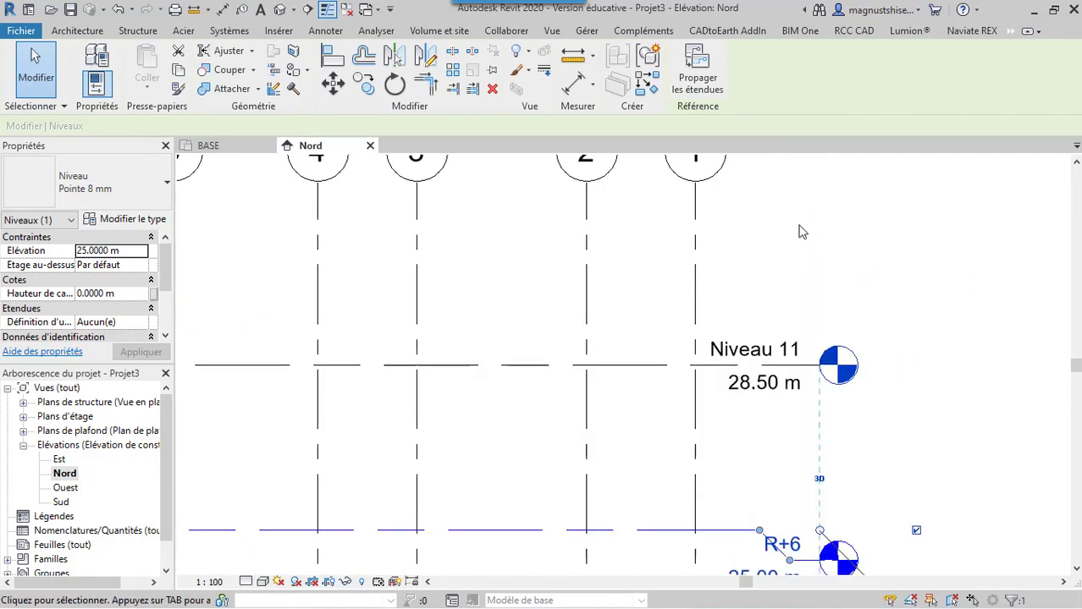
left_click(770, 391)
left_click(775, 350)
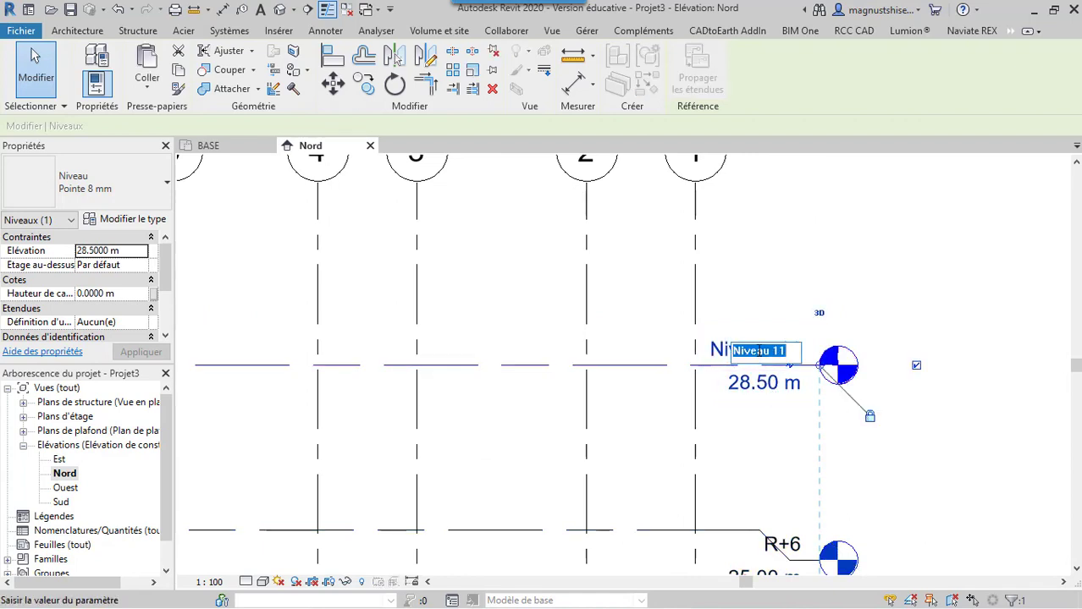
type("R")
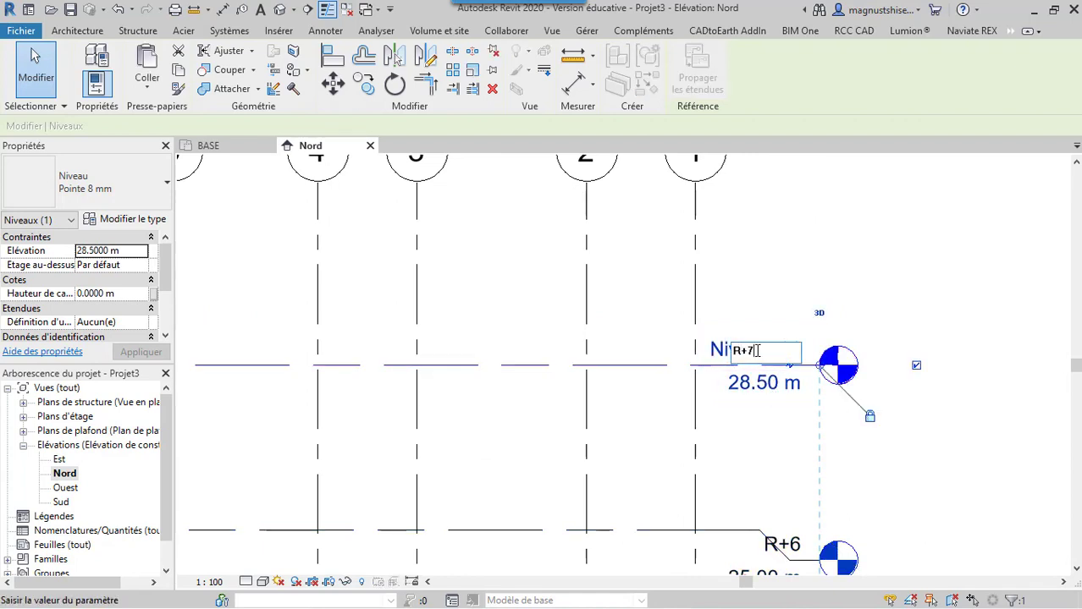
type("+7")
key("Return")
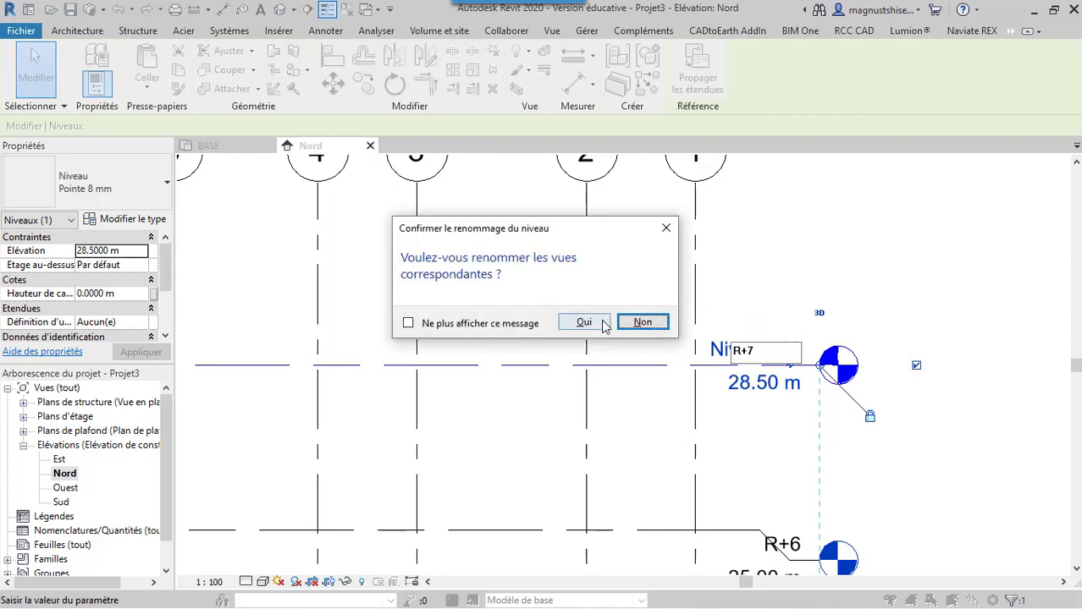
left_click(584, 323)
left_click(862, 261)
Look over the full set of levels in the Nord elevation and return to the BASE floor plan
scroll(790, 247, "down", 3)
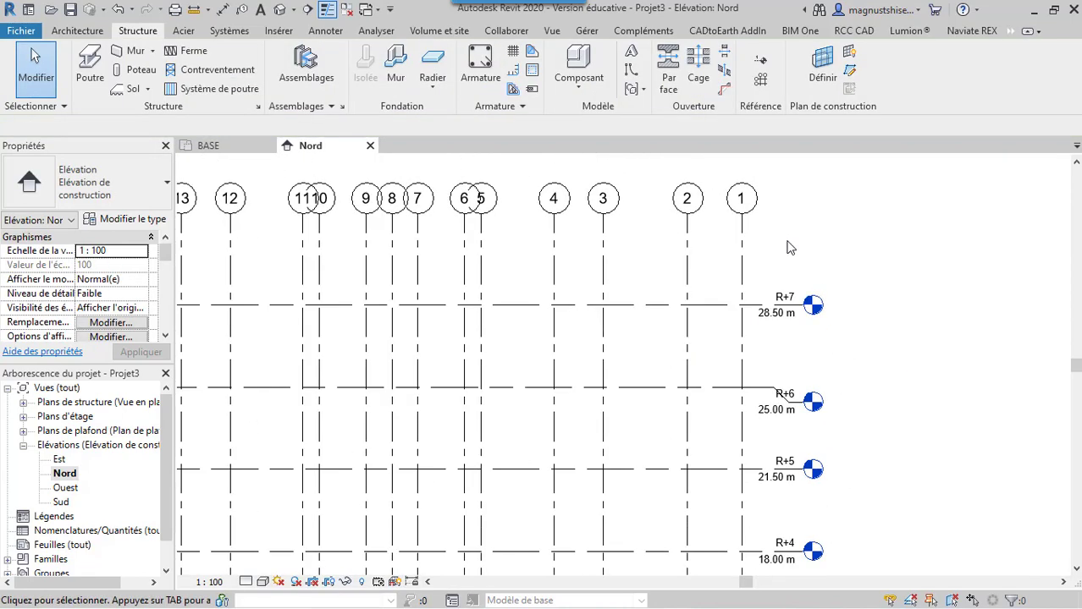
scroll(787, 247, "down", 4)
scroll(812, 338, "down", 2)
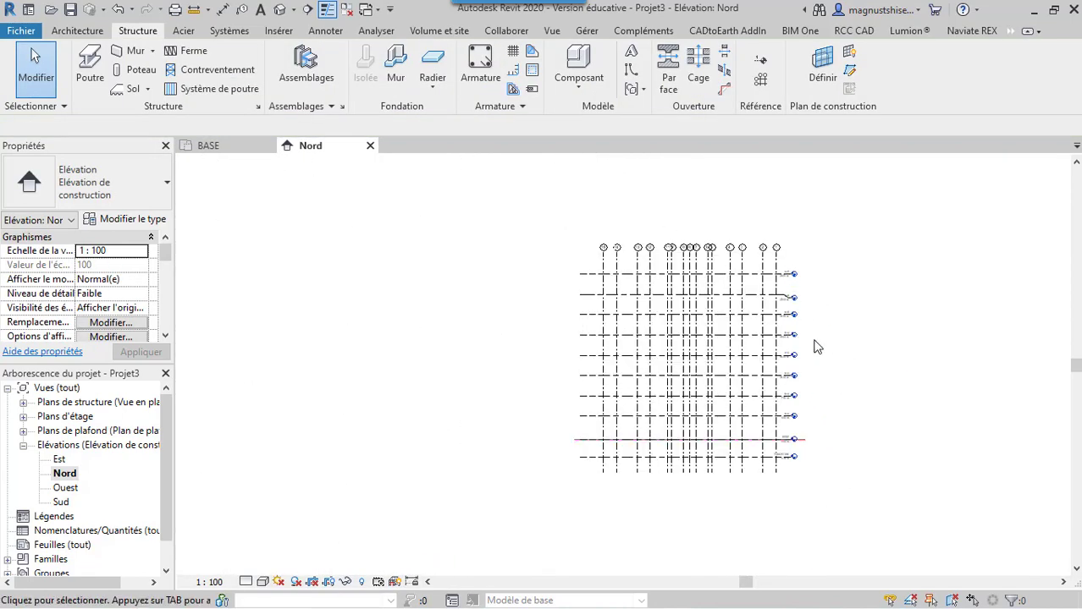
scroll(838, 334, "up", 2)
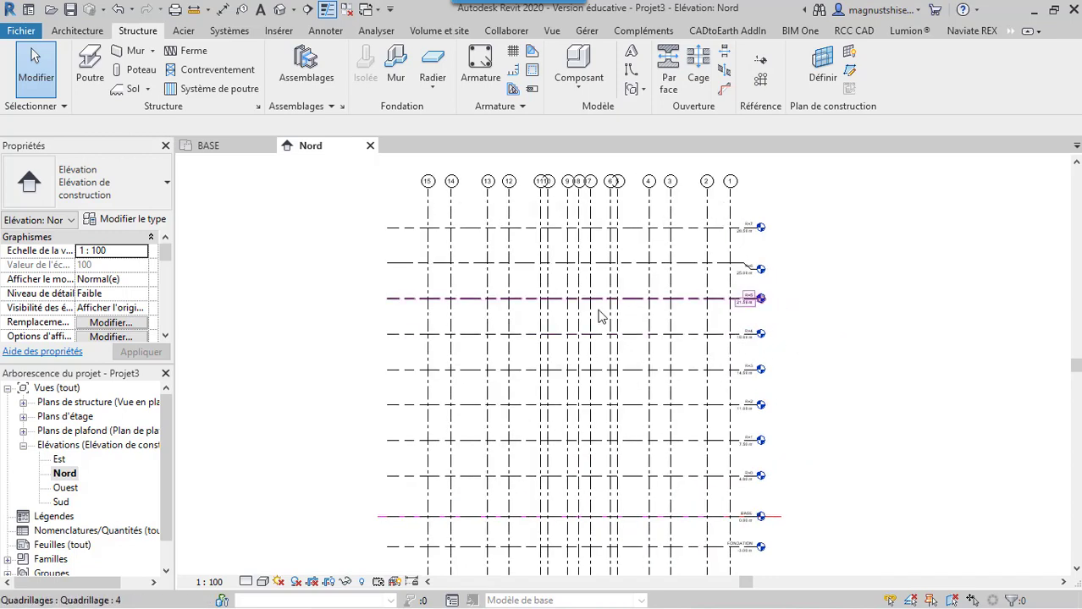
scroll(606, 301, "down", 1)
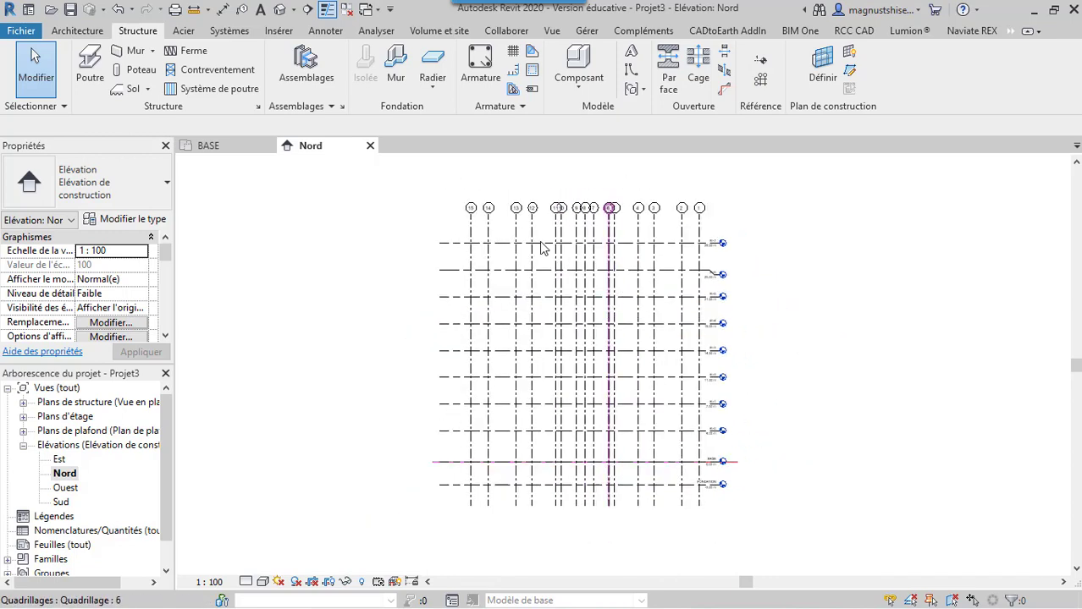
left_click(243, 151)
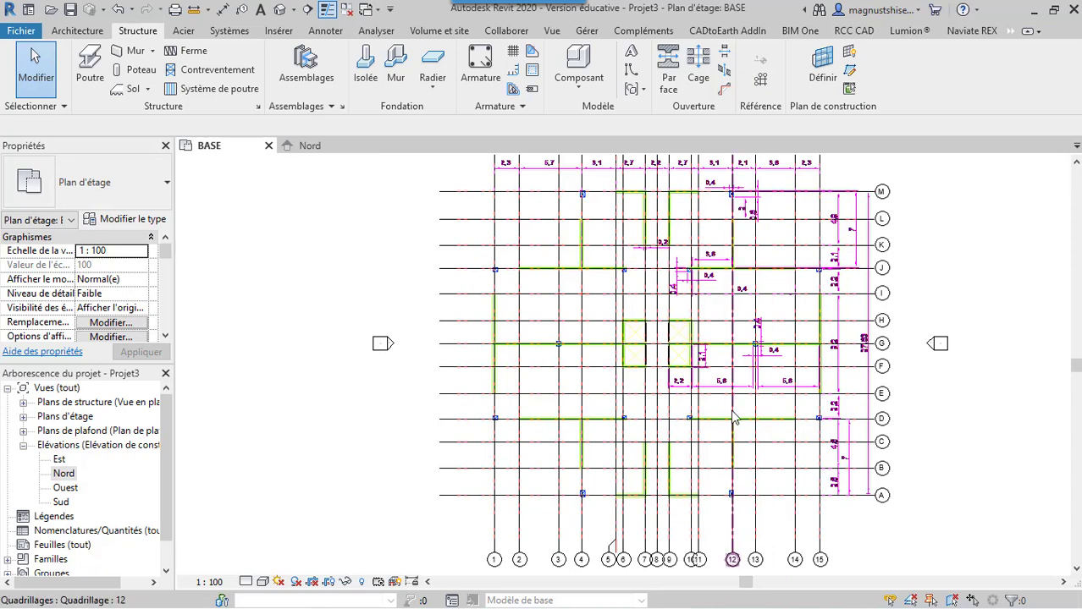
scroll(733, 413, "down", 3)
scroll(854, 314, "up", 2)
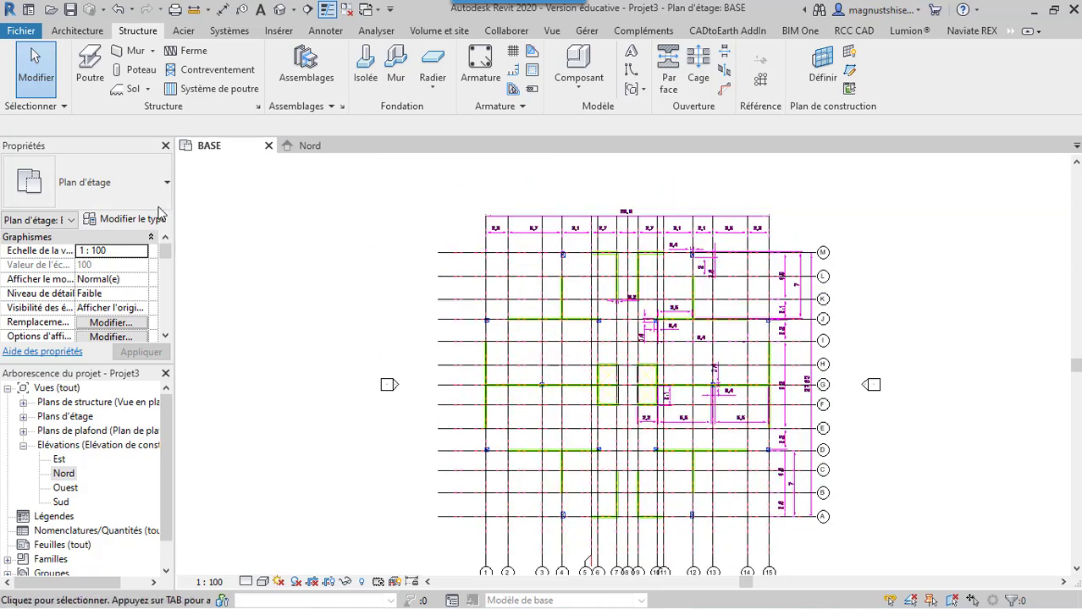
Place a 400 mm x 400 mm concrete structural column, with depth down to FONDATION, centred on the imported column symbol near grids 1 and D
left_click(137, 72)
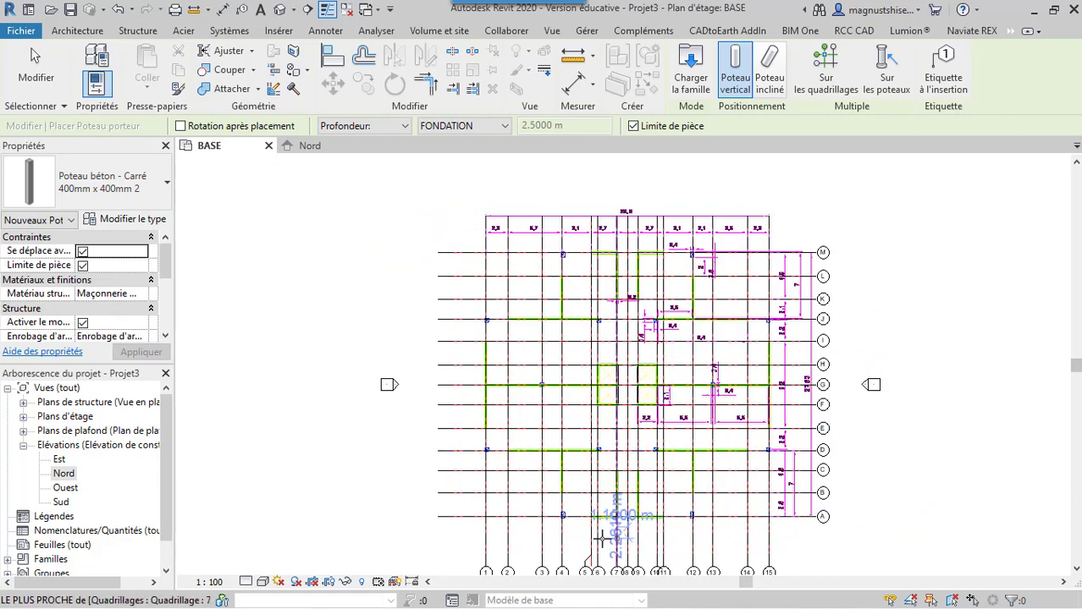
scroll(602, 538, "up", 1)
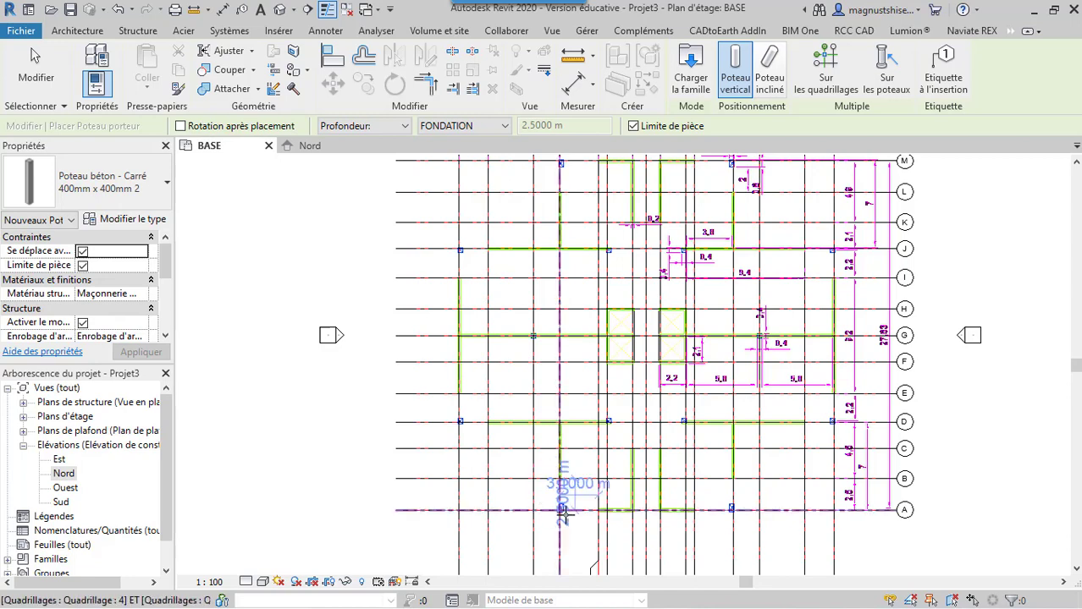
scroll(564, 514, "up", 2)
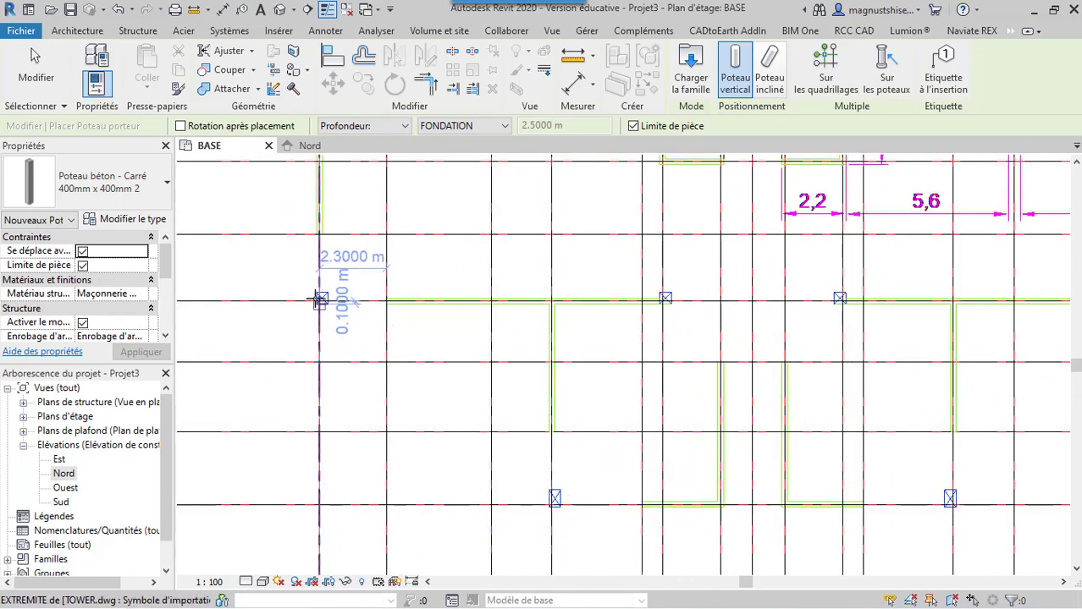
scroll(320, 299, "up", 3)
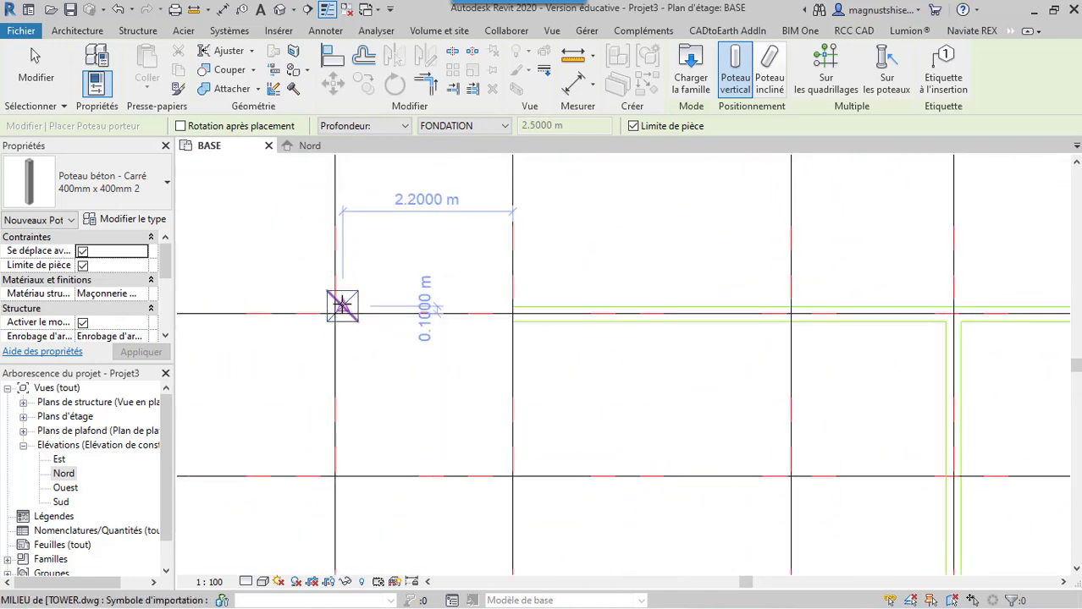
scroll(341, 306, "up", 2)
left_click(342, 305)
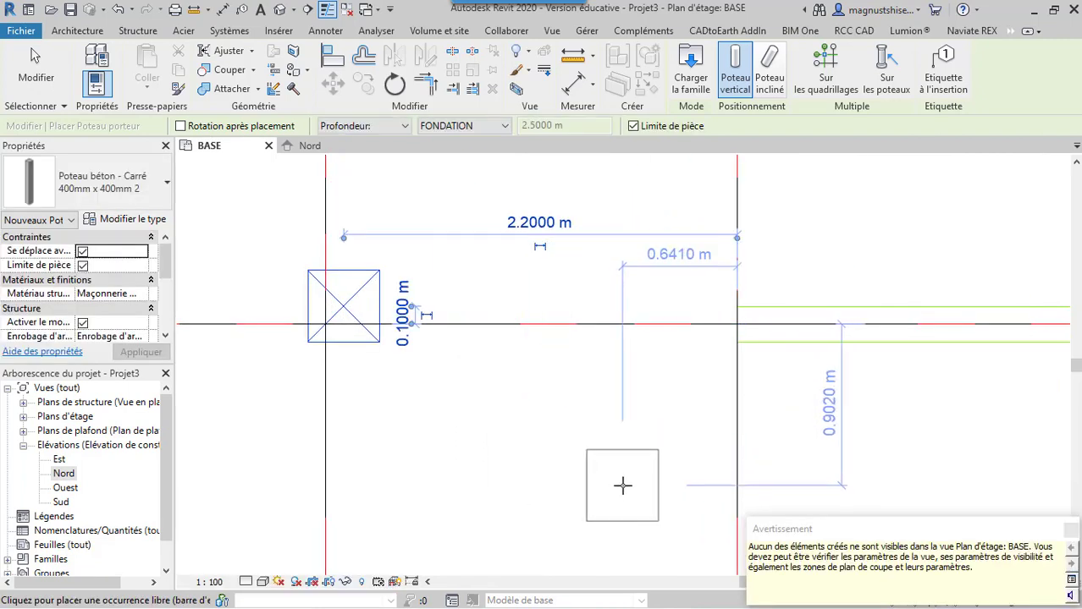
left_click(1069, 531)
Place a second 400 mm x 400 mm concrete column centred on the imported column symbol near grids 6 and D
scroll(307, 415, "down", 5)
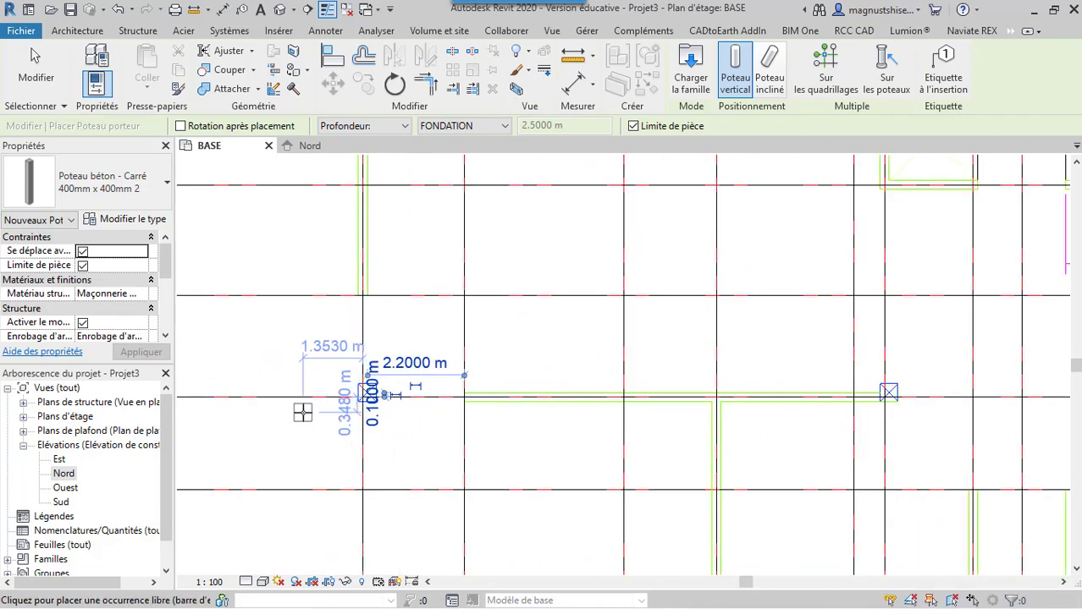
scroll(917, 387, "up", 4)
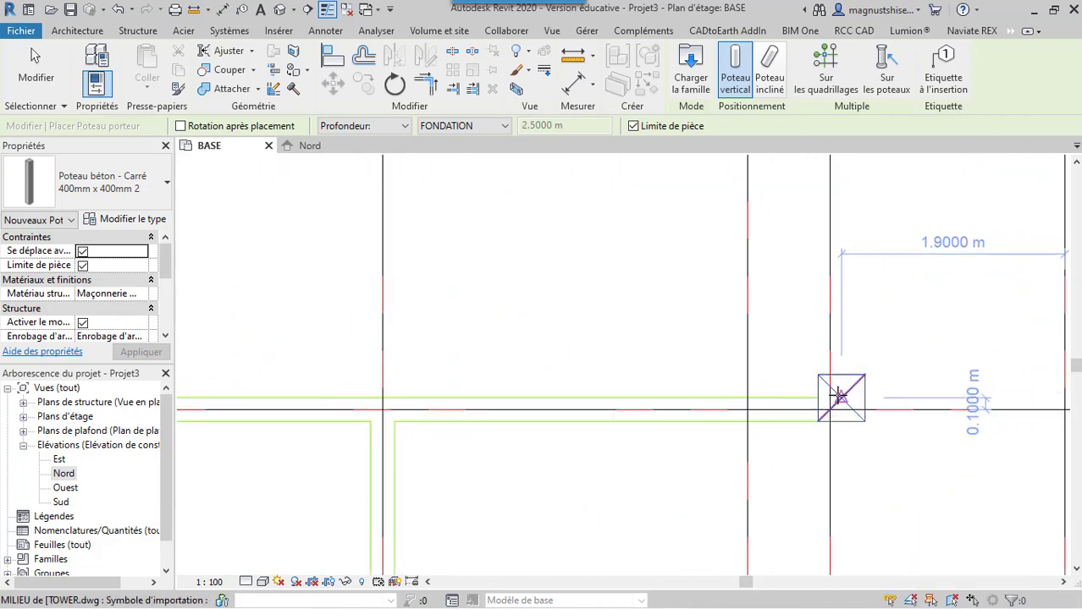
left_click(840, 396)
scroll(623, 456, "down", 4)
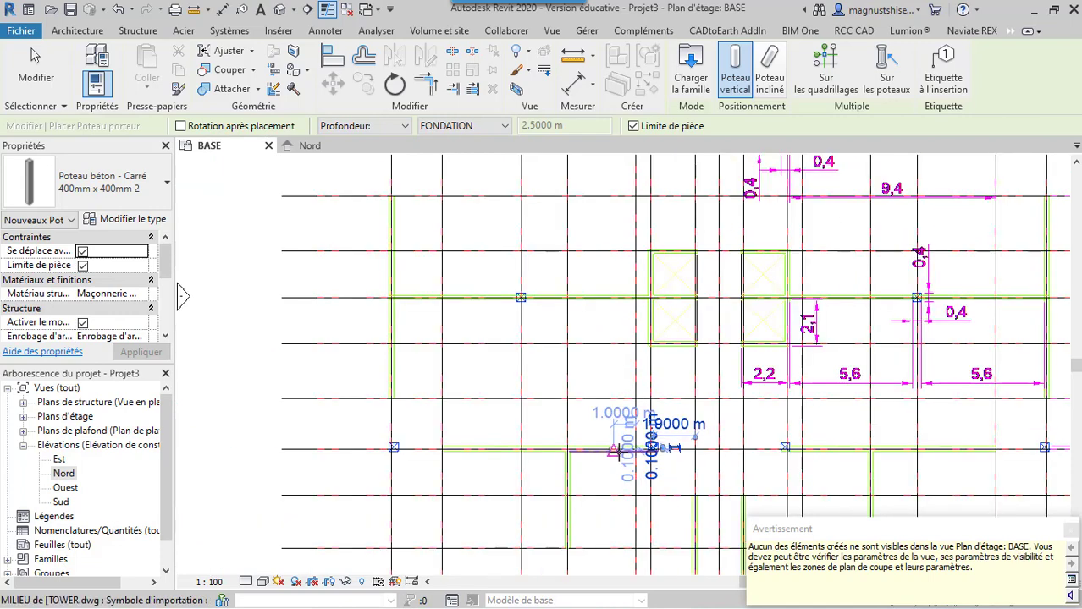
Place a 400 mm x 400 mm concrete column at the intersection of grids 3 and G, on the imported column symbol
left_click(619, 450)
scroll(838, 423, "down", 2)
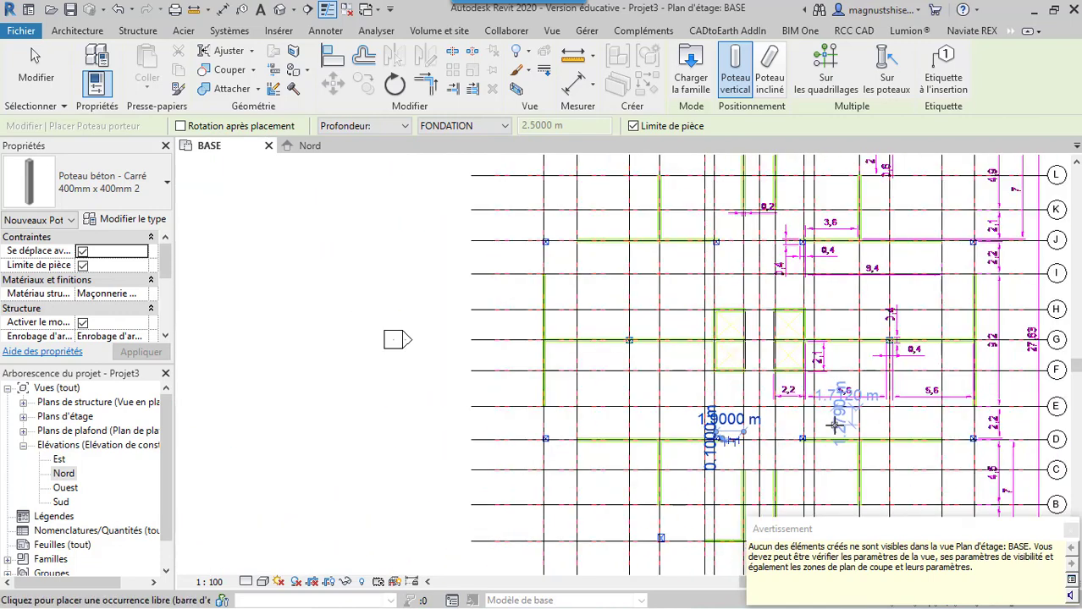
scroll(626, 335, "up", 1)
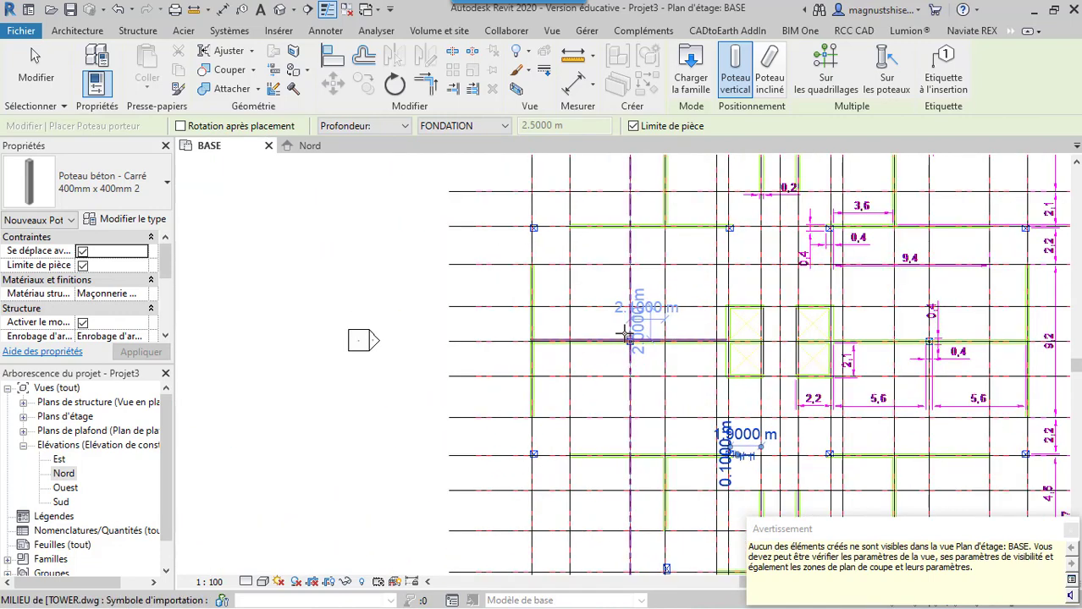
scroll(626, 334, "up", 1)
scroll(632, 352, "up", 1)
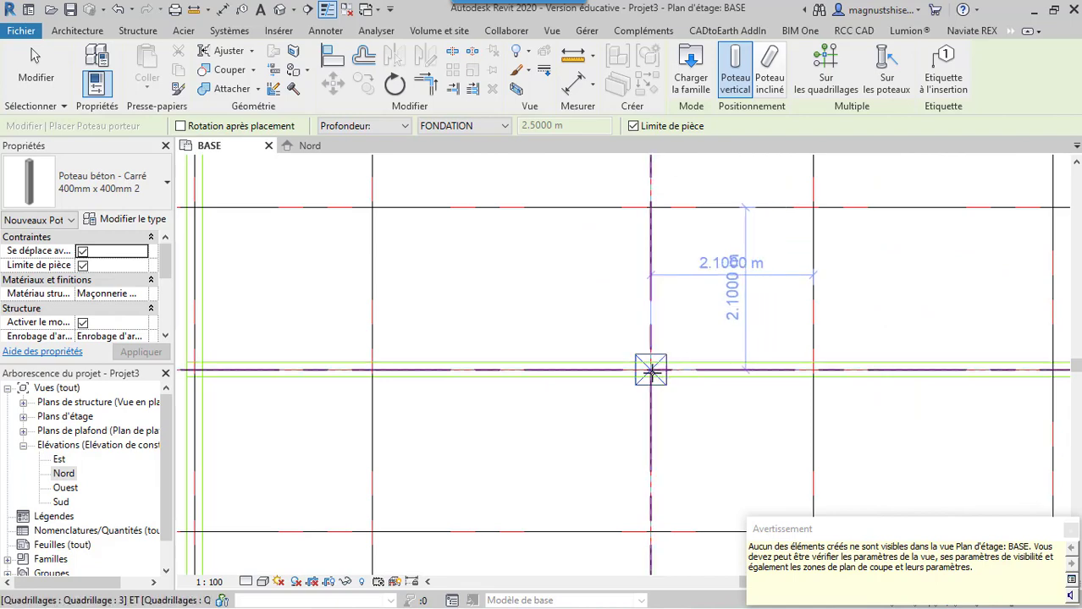
left_click(650, 370)
Place a 400 mm x 400 mm concrete column centred on the imported column symbol near grids 6 and J
scroll(648, 434, "down", 4)
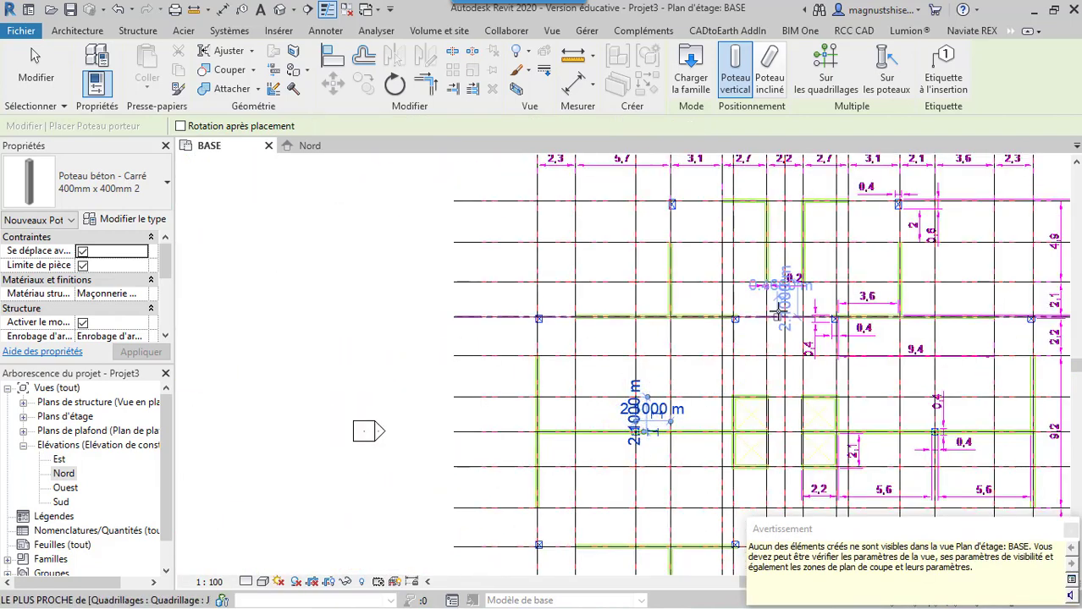
scroll(775, 309, "up", 2)
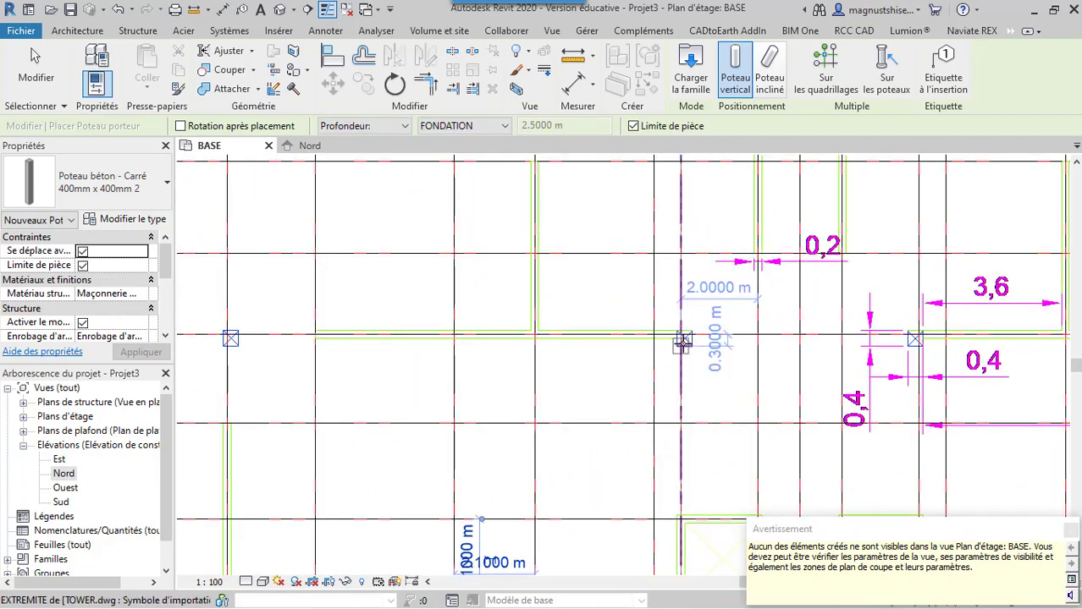
scroll(683, 341, "up", 3)
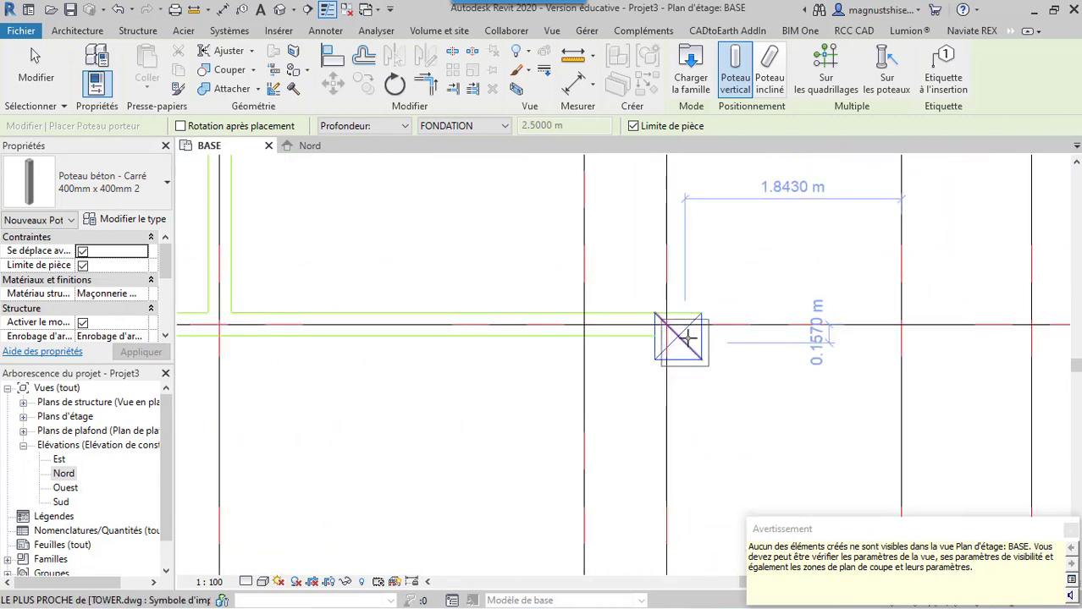
scroll(737, 343, "down", 3)
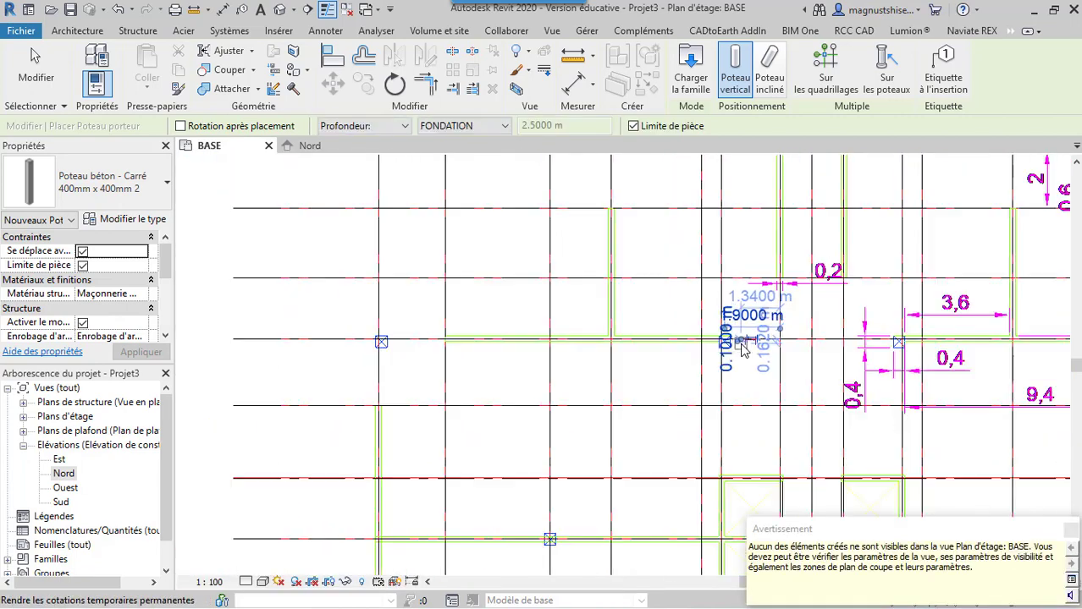
Place a 400 mm x 400 mm concrete column centred on the imported symbol near grids 1 and J, dismiss the warning and end placement
scroll(385, 338, "up", 4)
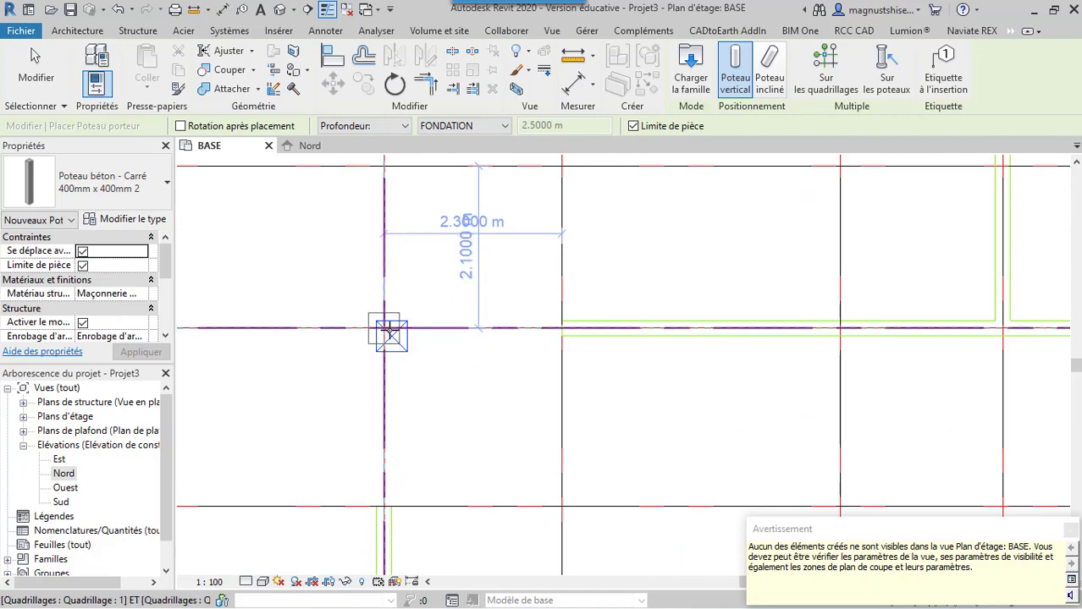
left_click(391, 339)
scroll(415, 377, "down", 1)
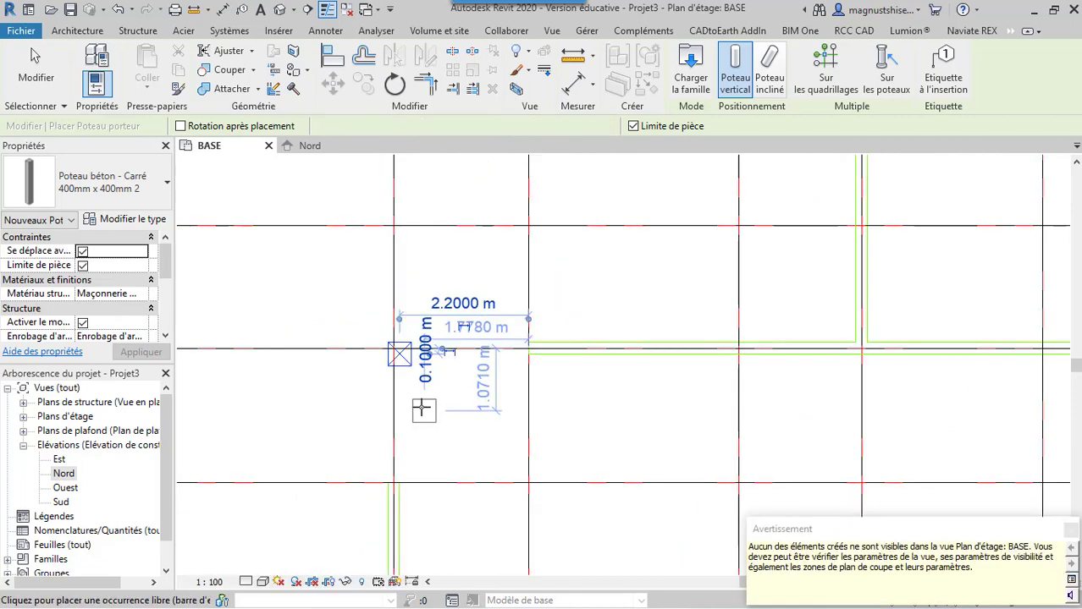
scroll(424, 410, "down", 3)
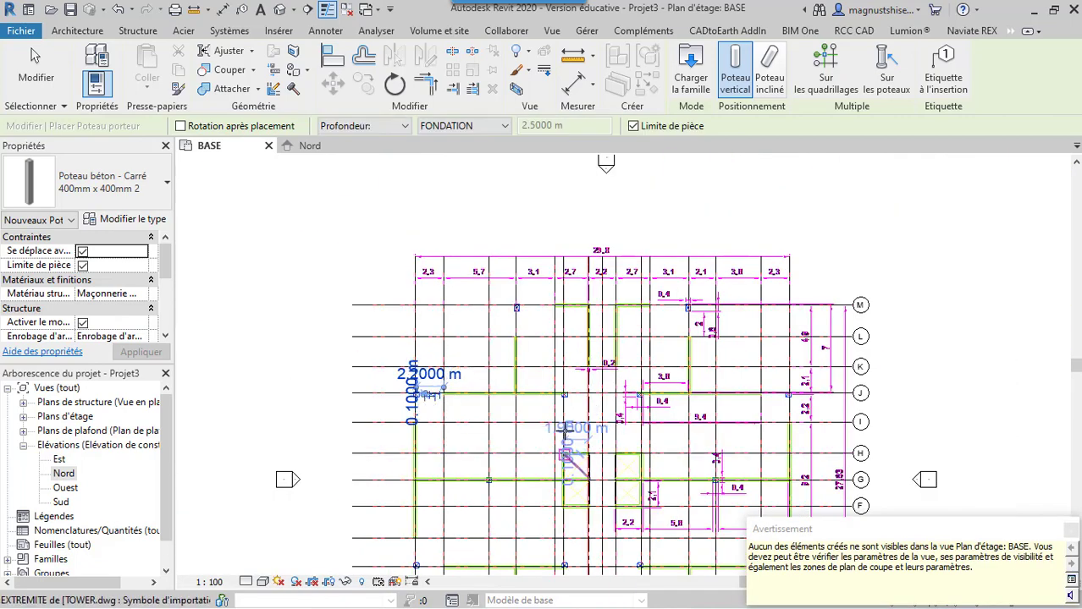
left_click(1070, 531)
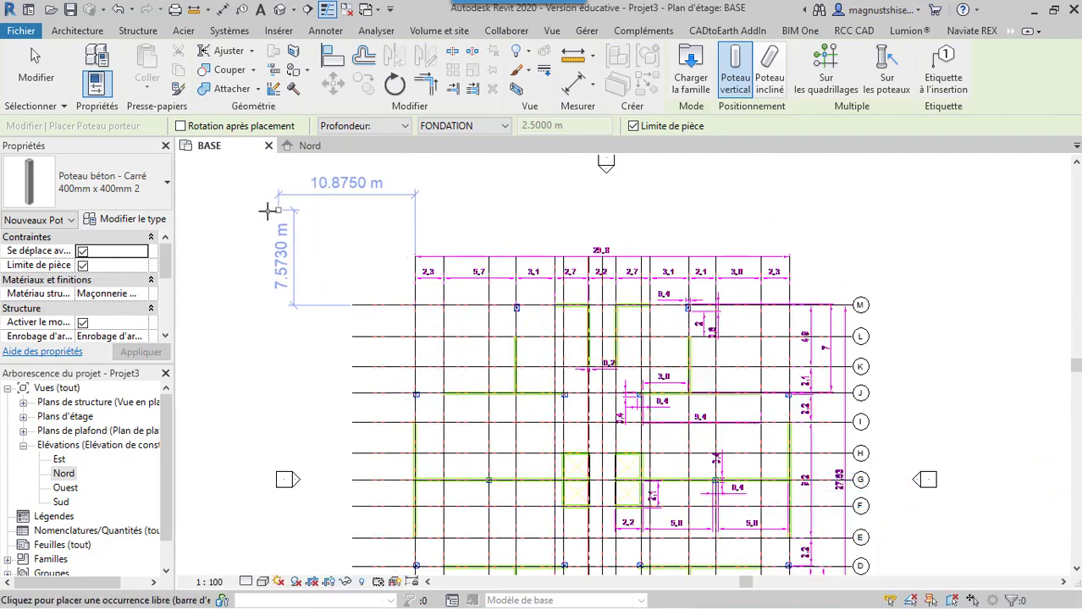
key("Escape")
key("Escape")
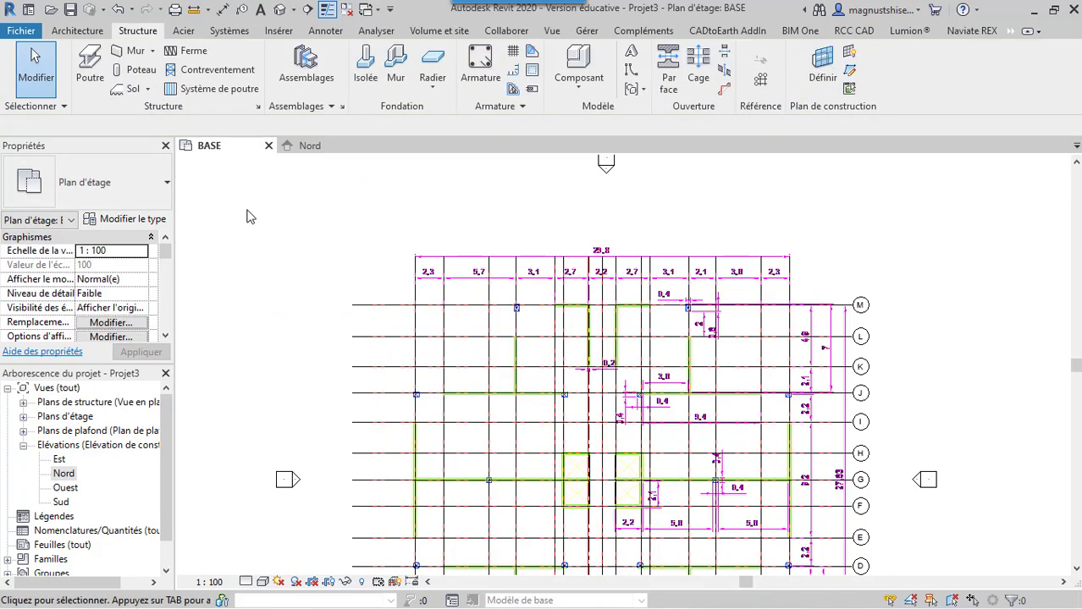
Restart structural column placement and load the Poteau béton - Rectangulaire family from the Béton folder into the type properties
left_click(131, 71)
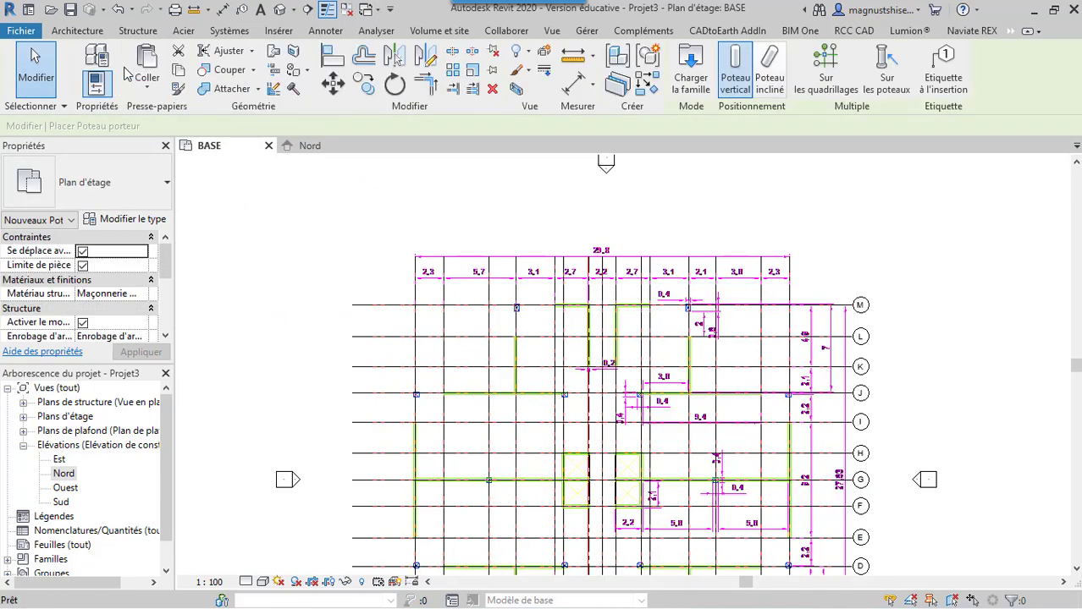
left_click(149, 218)
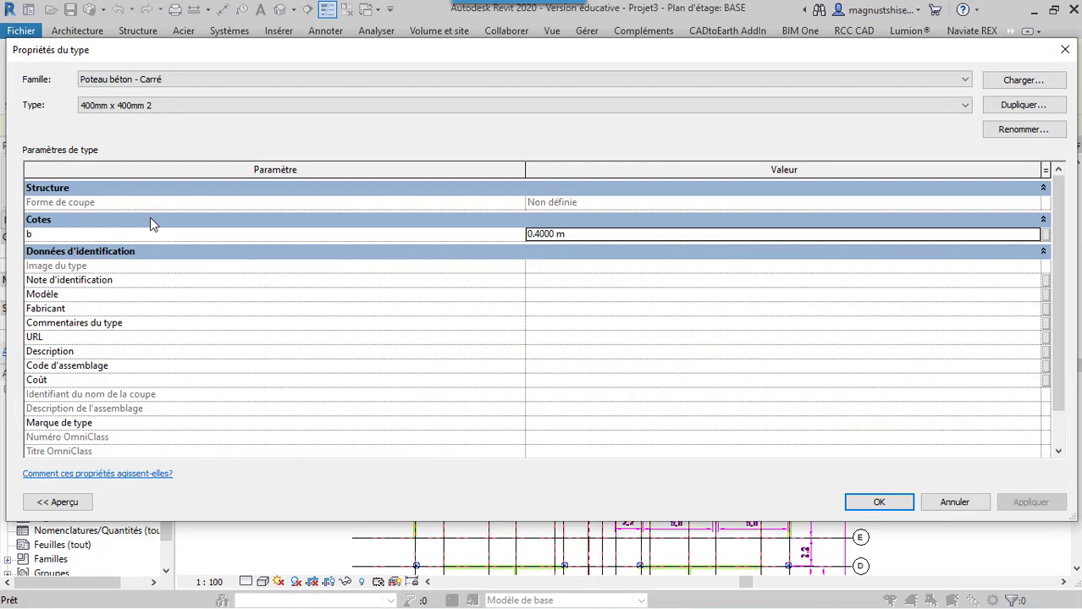
left_click(1048, 83)
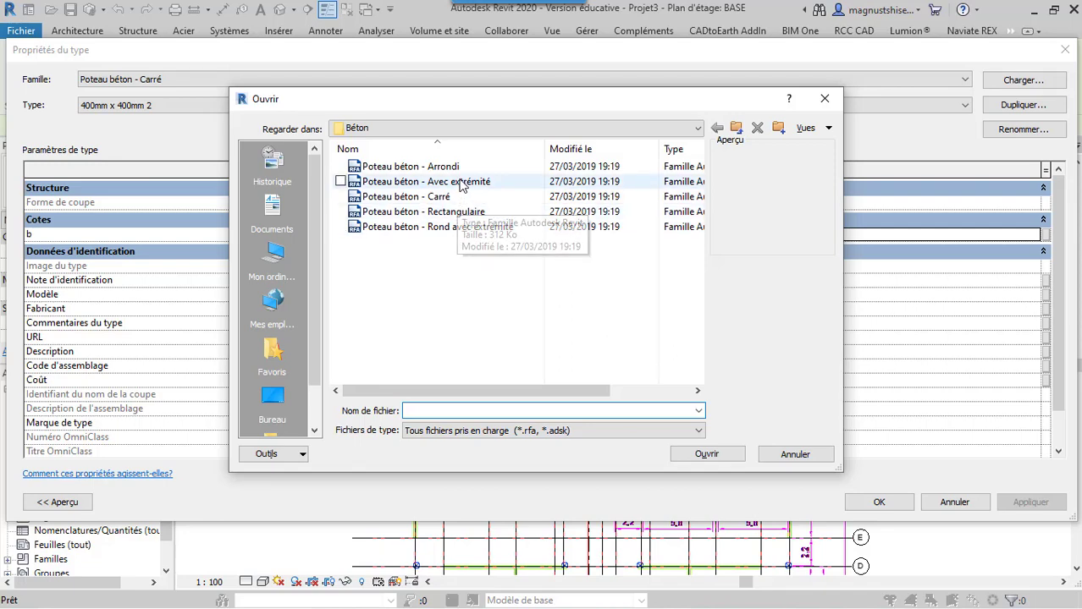
left_click(474, 214)
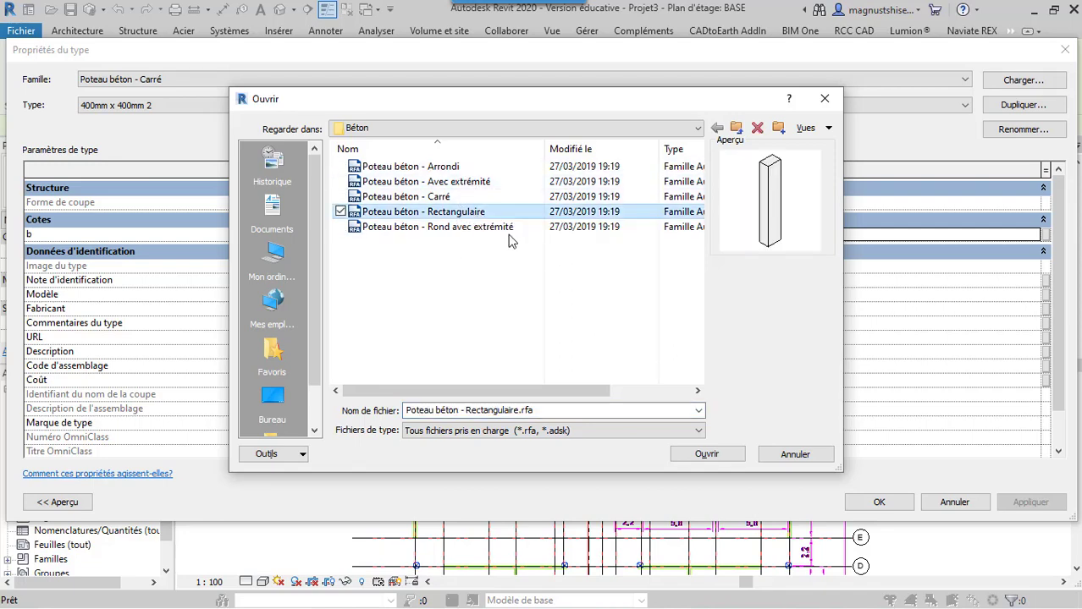
left_click(728, 458)
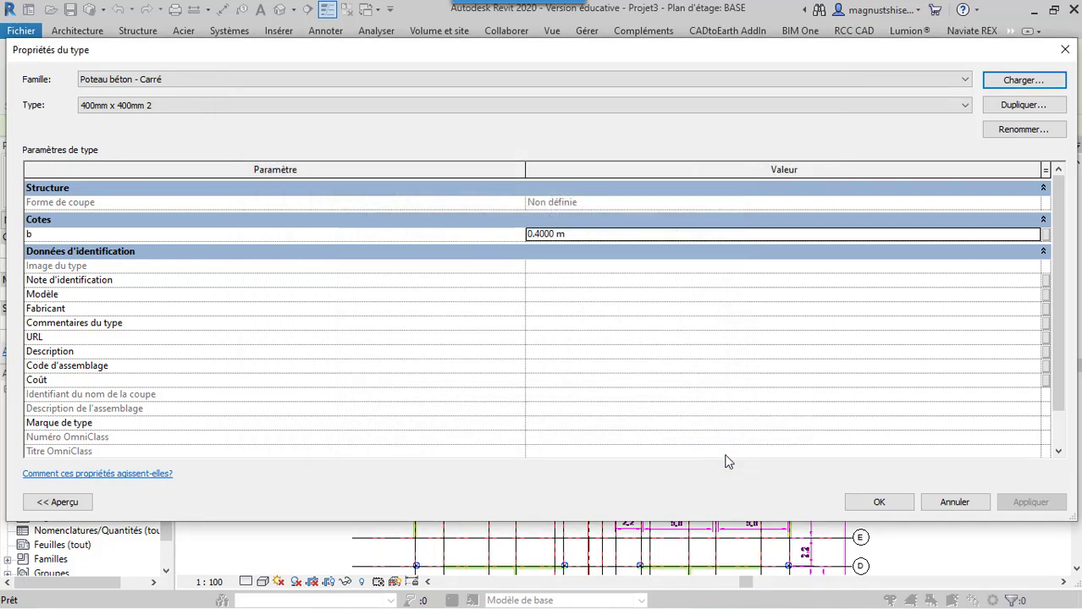
left_click(890, 103)
left_click(888, 104)
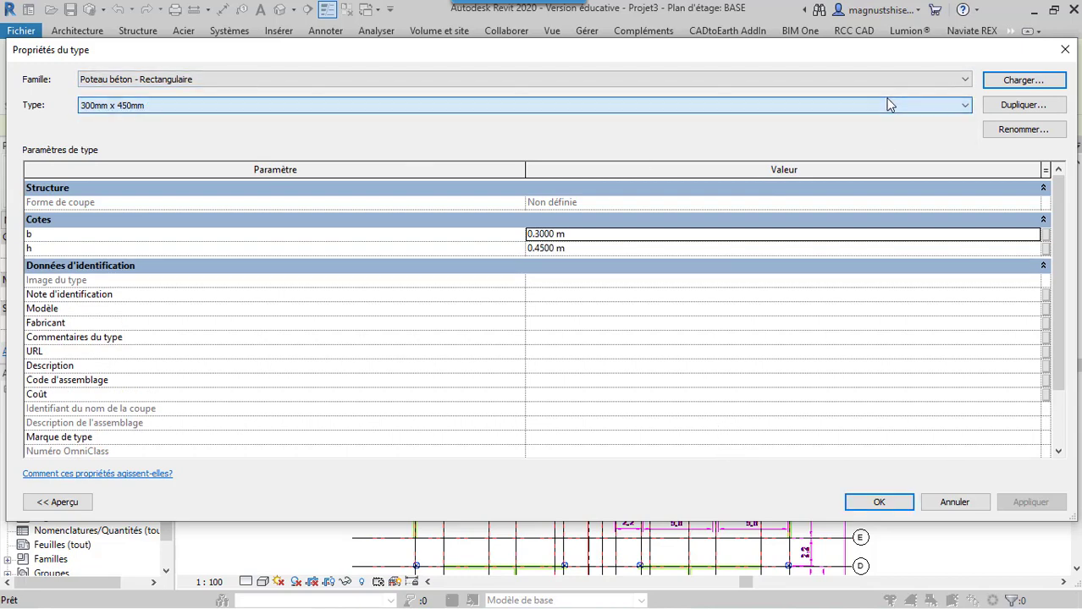
Duplicate the rectangular column type as 600mm x 400mm 2, with b set to 0.4 m and h to 0.6 m
left_click(1003, 108)
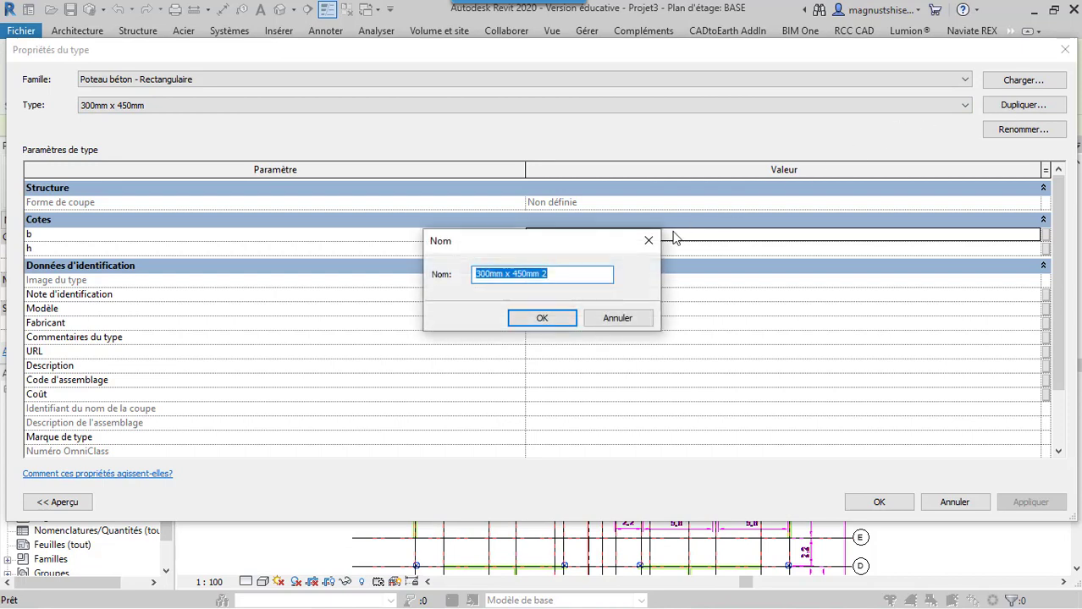
left_click(482, 279)
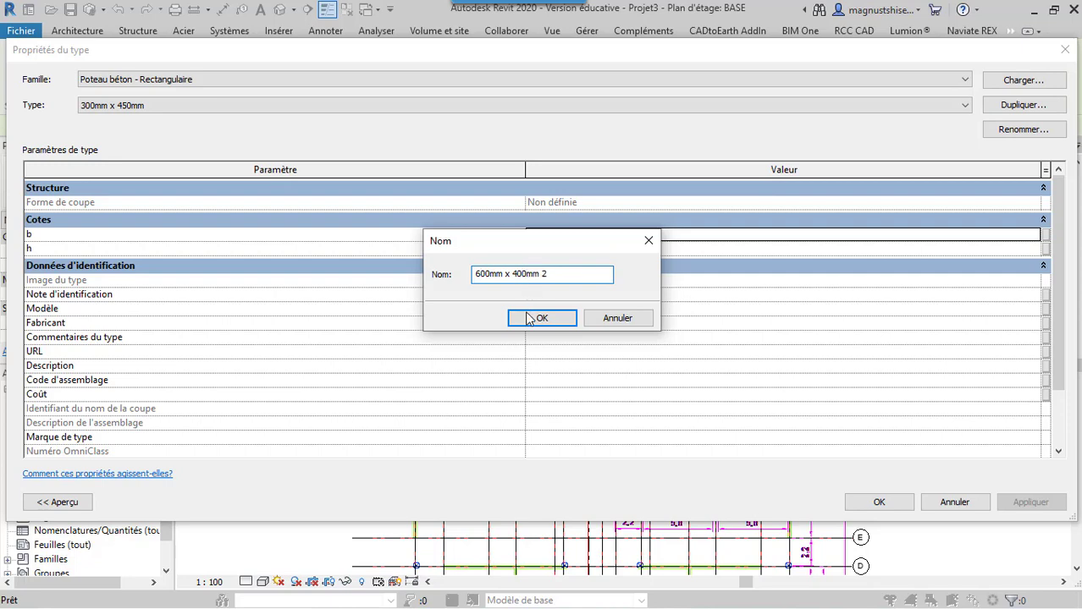
left_click(531, 318)
left_click(540, 234)
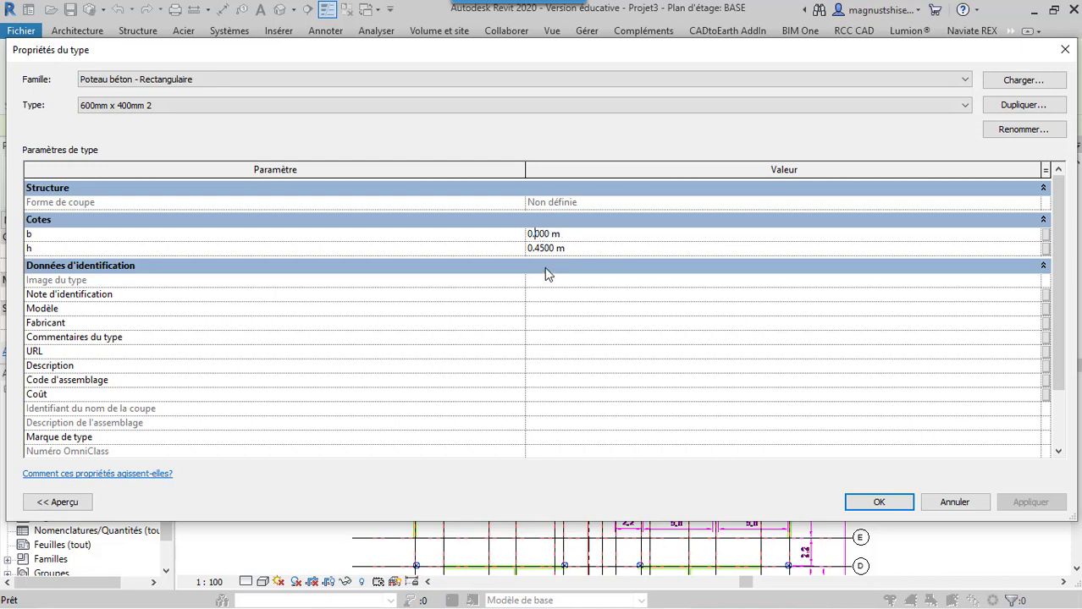
key("XF86MonBrightnessUp")
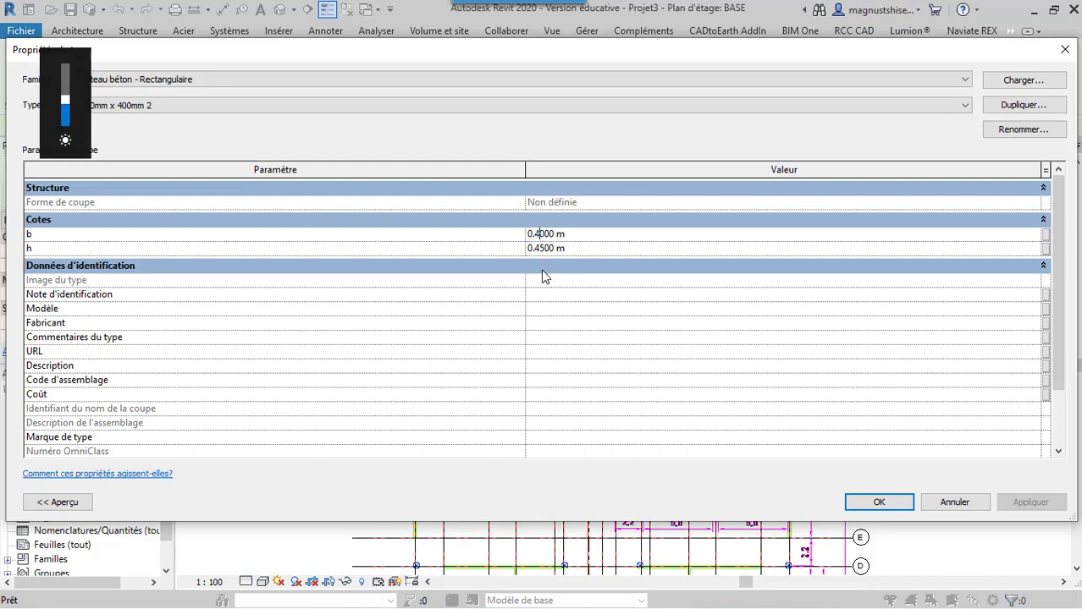
left_click(544, 251)
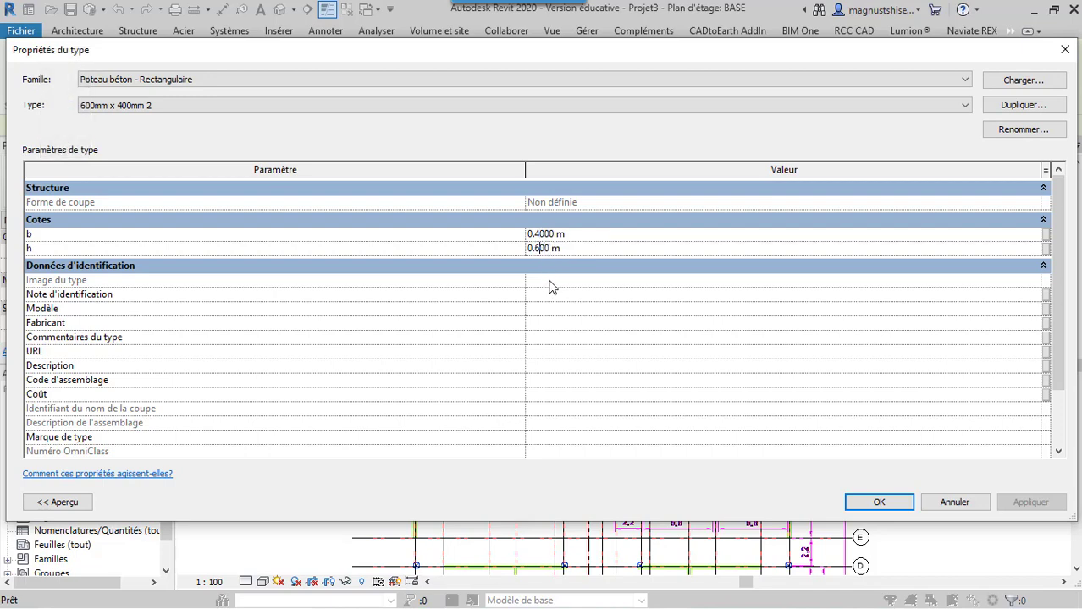
left_click(860, 502)
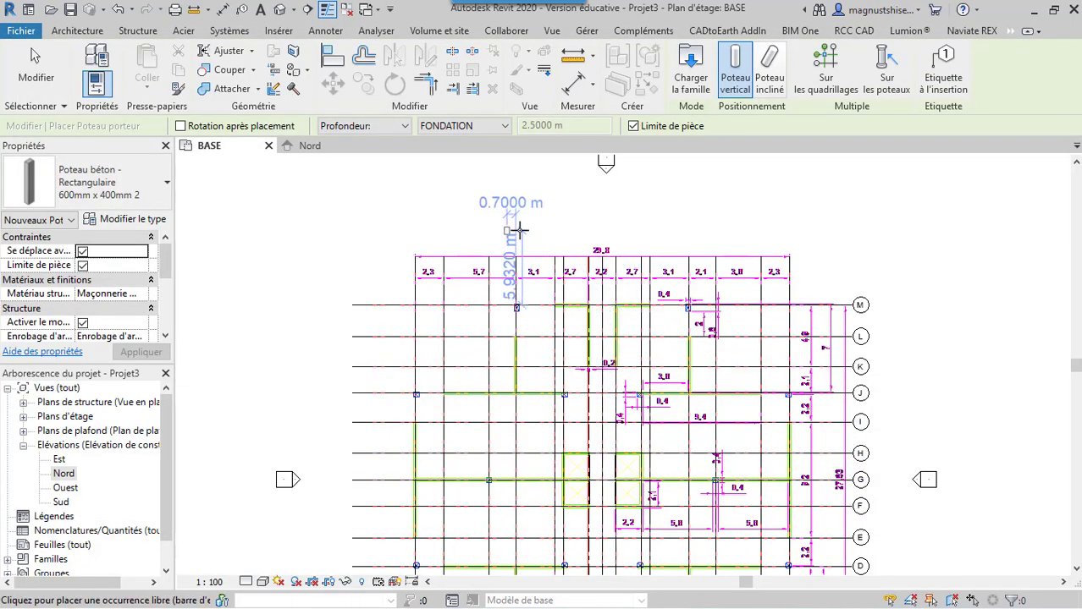
Place a 600mm x 400mm 2 rectangular column, with depth down to FONDATION, centred on the imported symbol near grids 4 and M
scroll(516, 275, "up", 4)
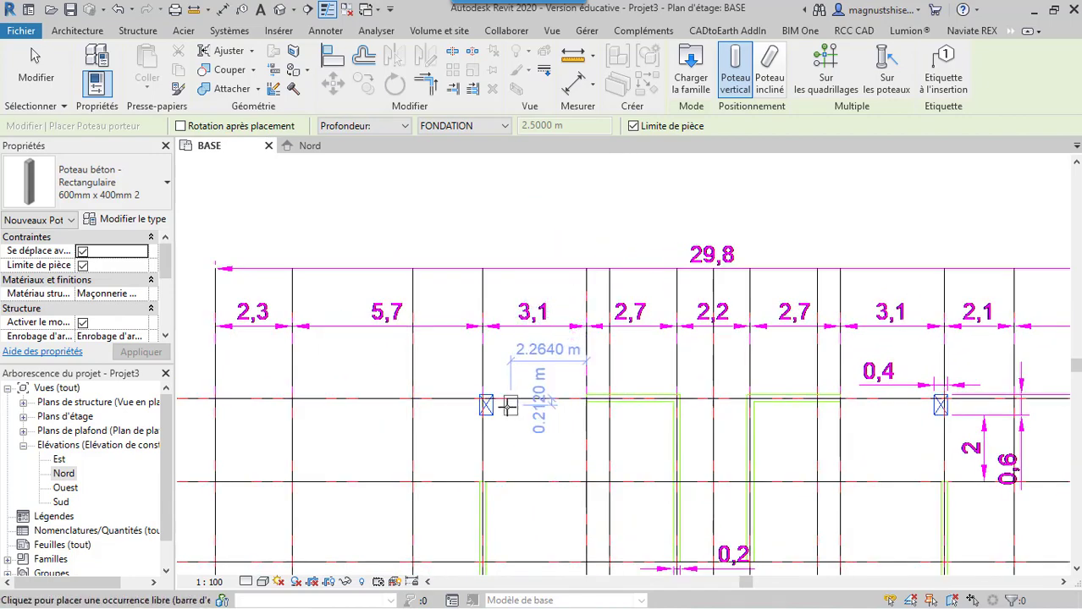
scroll(508, 406, "up", 5)
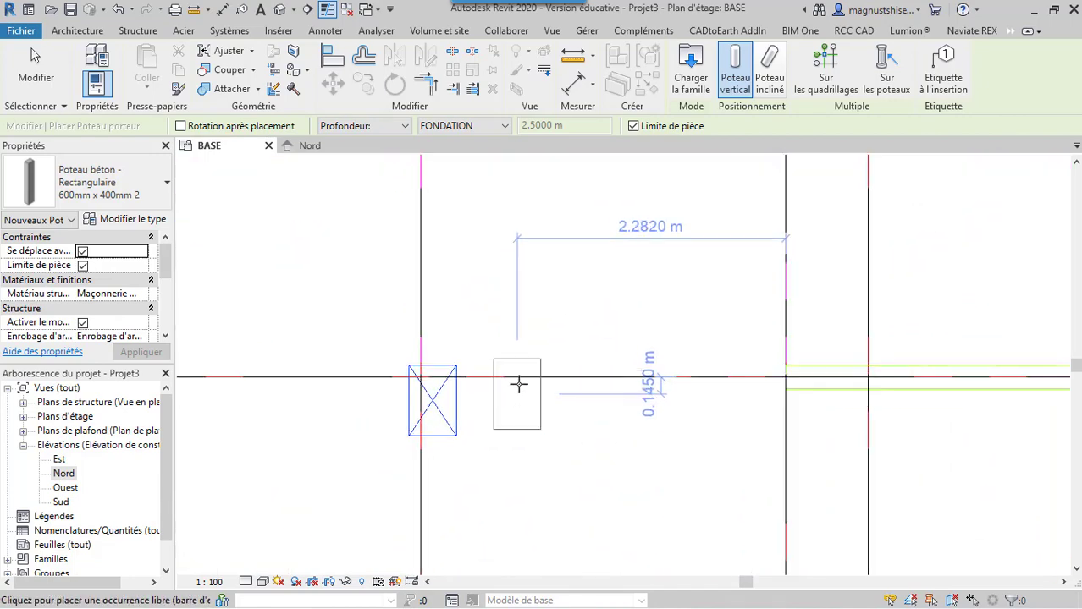
left_click(432, 402)
scroll(360, 283, "down", 5)
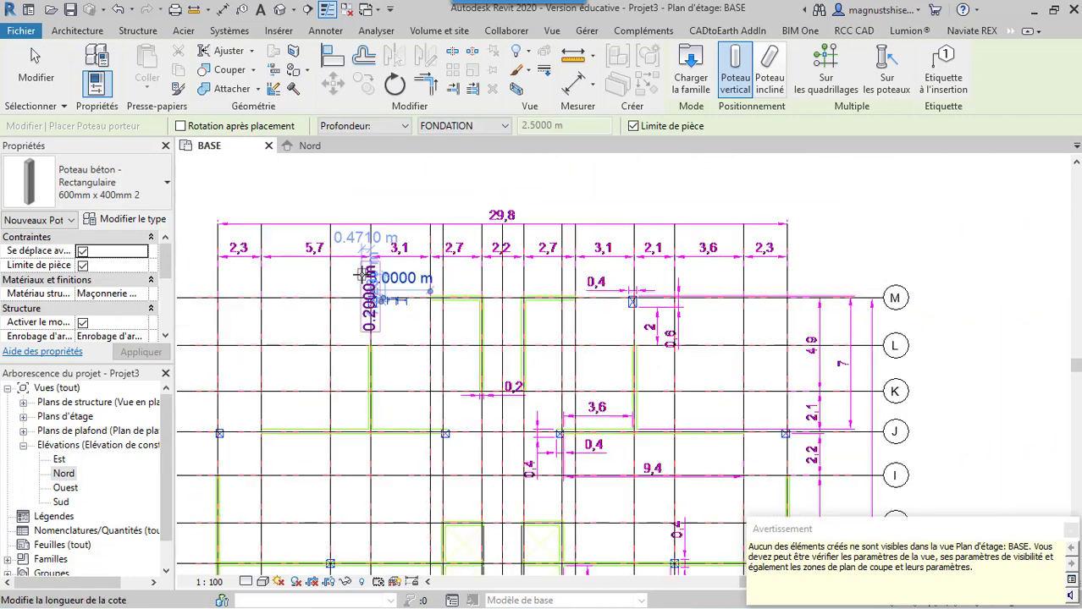
Place another 600mm x 400mm 2 column centred on the imported symbol near grids 4 and A, dismiss the warning and end placement
scroll(517, 203, "down", 3)
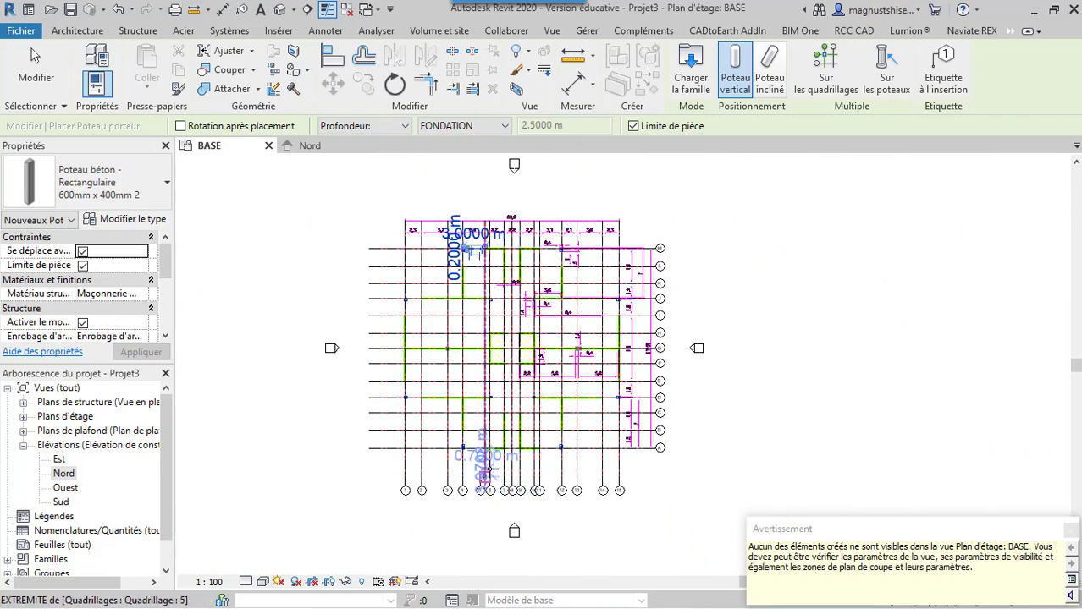
scroll(484, 470, "up", 5)
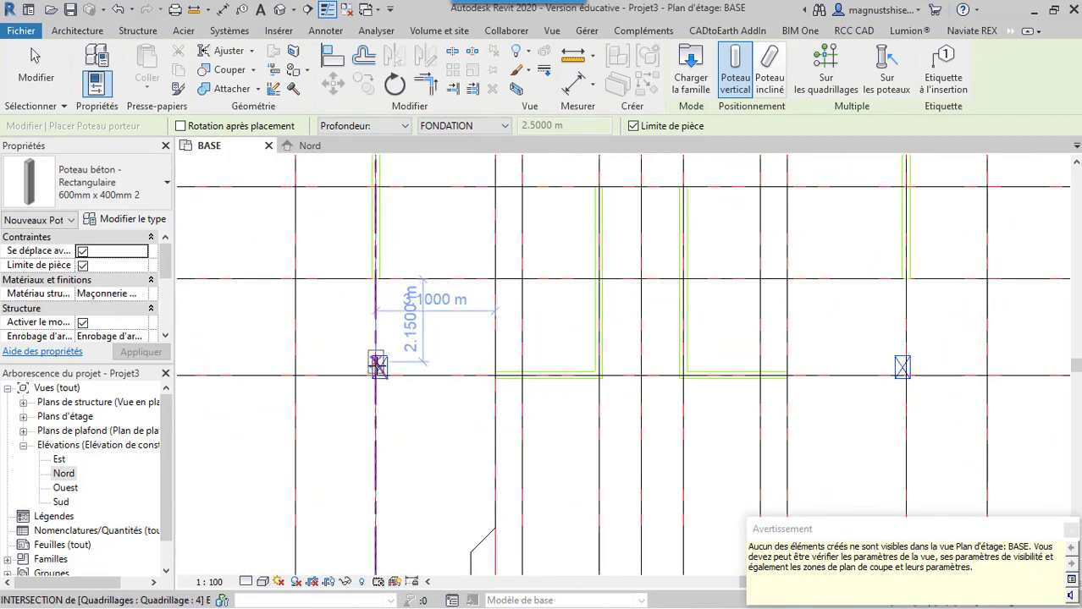
scroll(377, 366, "up", 3)
left_click(378, 366)
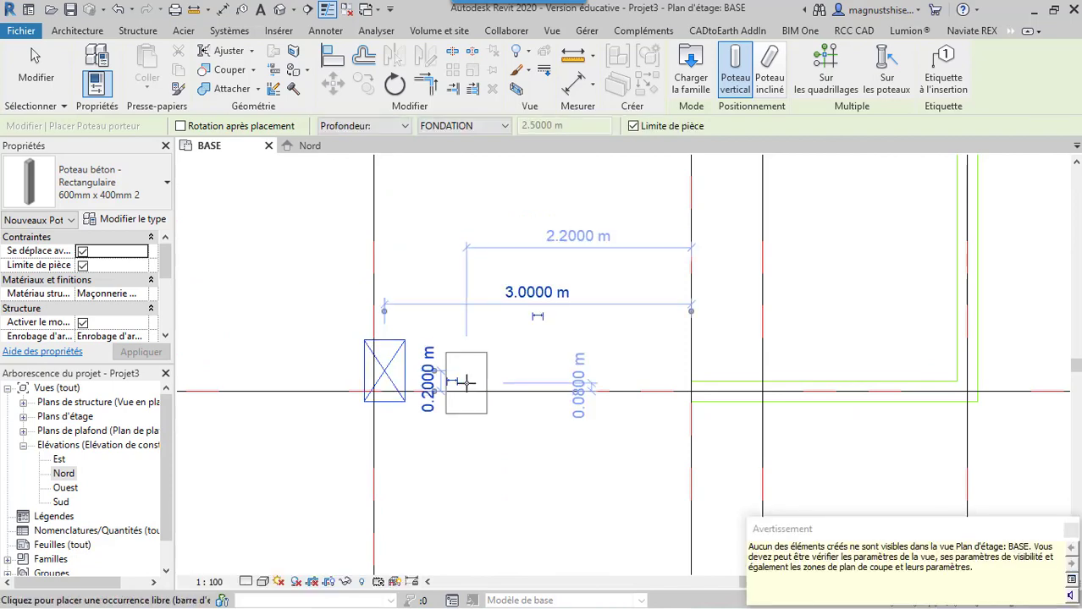
scroll(466, 383, "down", 5)
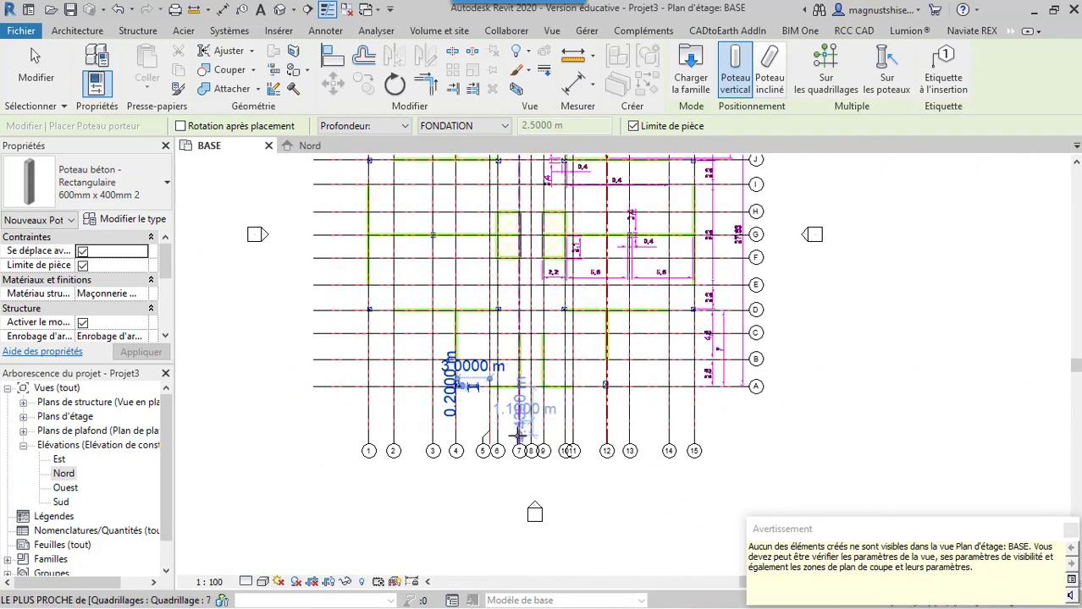
scroll(515, 414, "down", 3)
left_click(1071, 531)
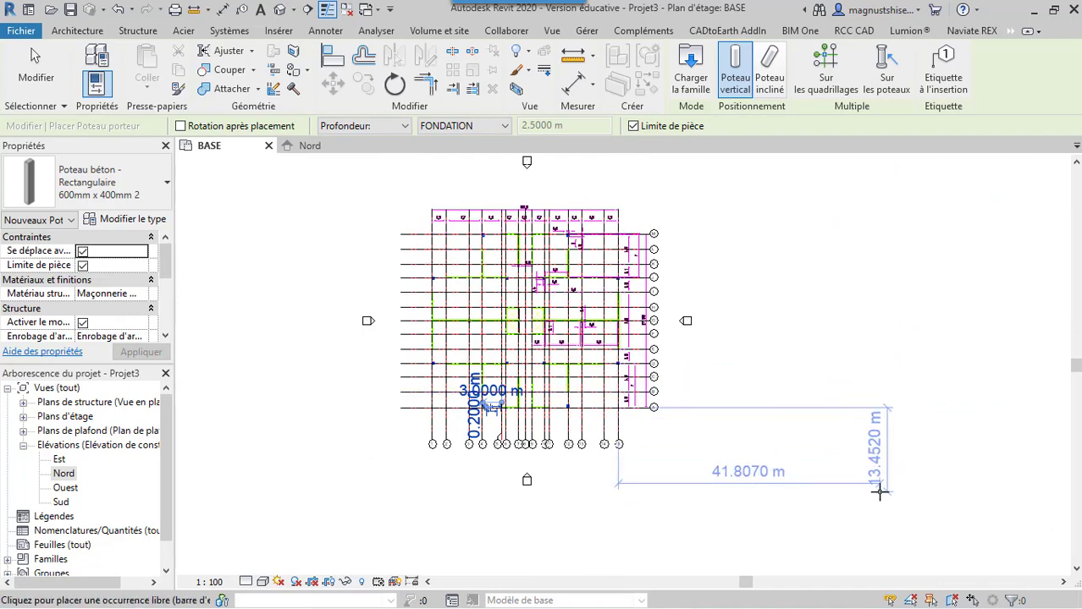
key("Escape")
key("Escape")
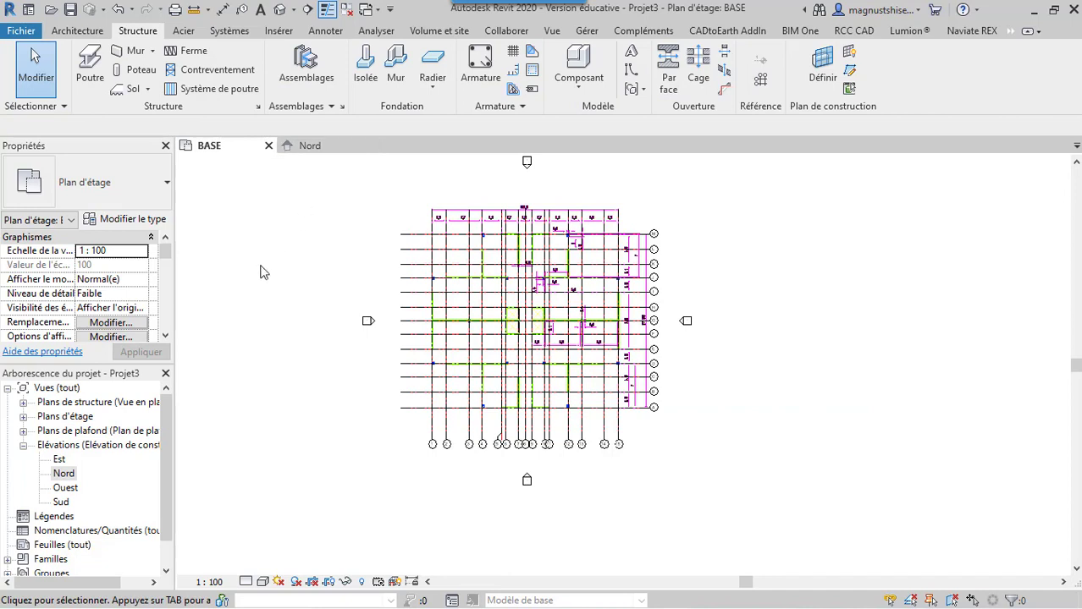
Open the FONDATION floor plan
left_click(23, 417)
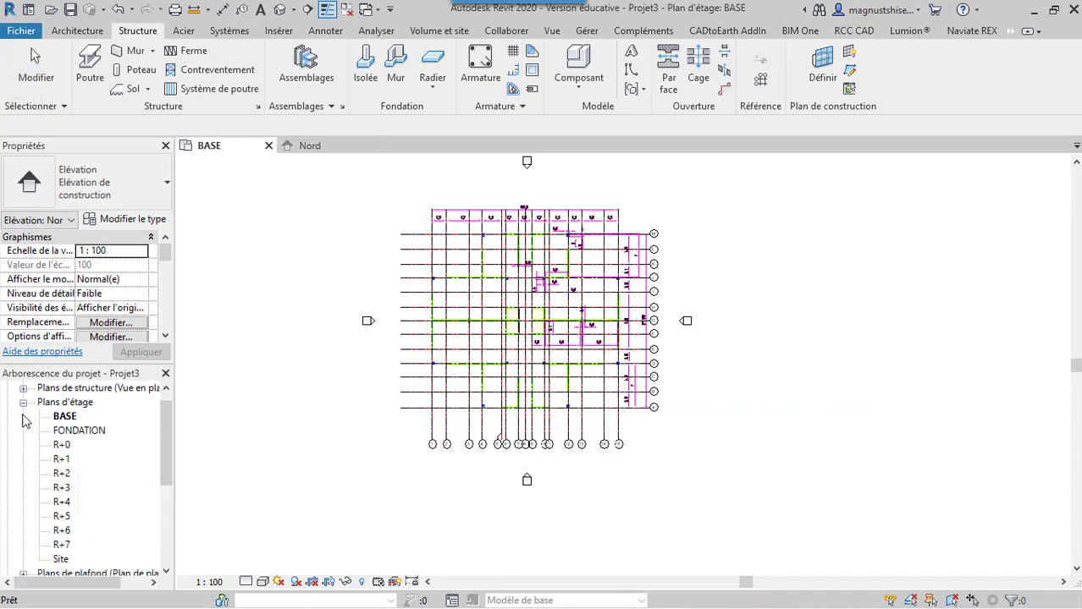
double_click(67, 431)
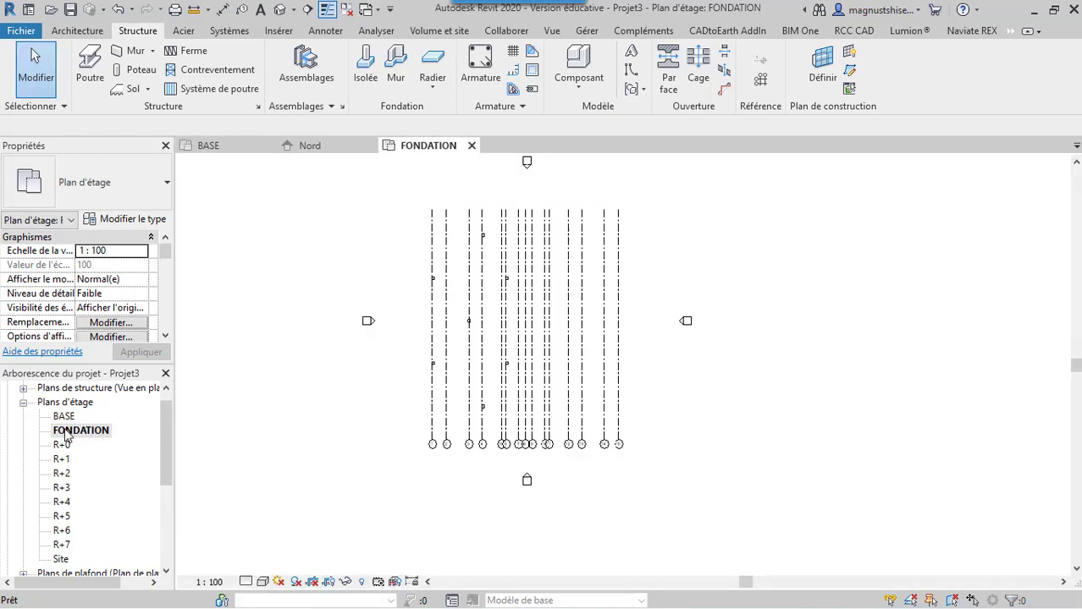
Apply the view template Plan des semelles de fondation to the FONDATION floor plan
scroll(455, 265, "up", 5)
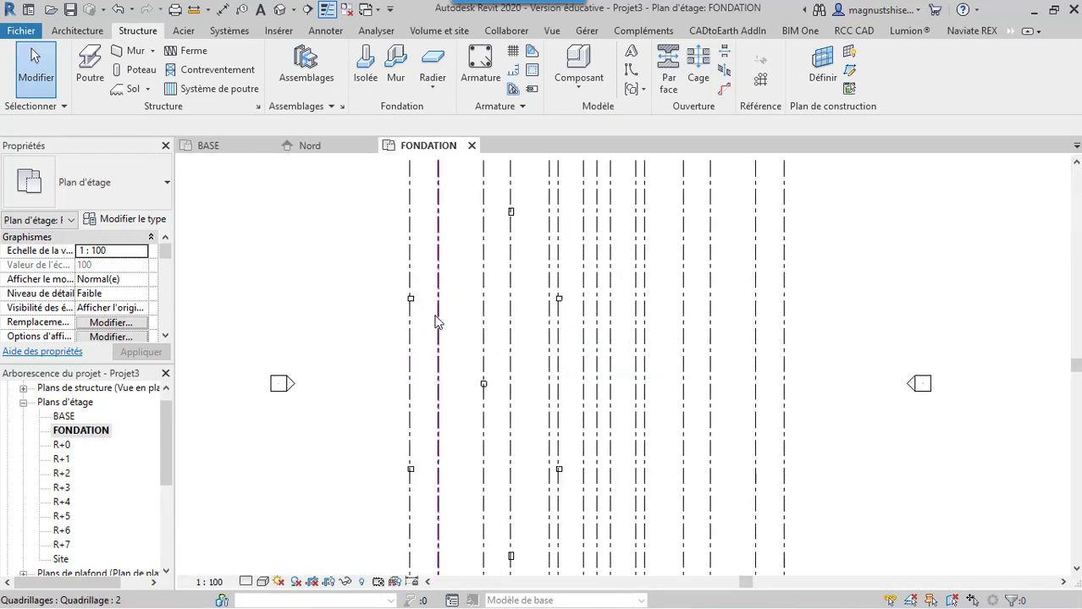
scroll(403, 306, "down", 6)
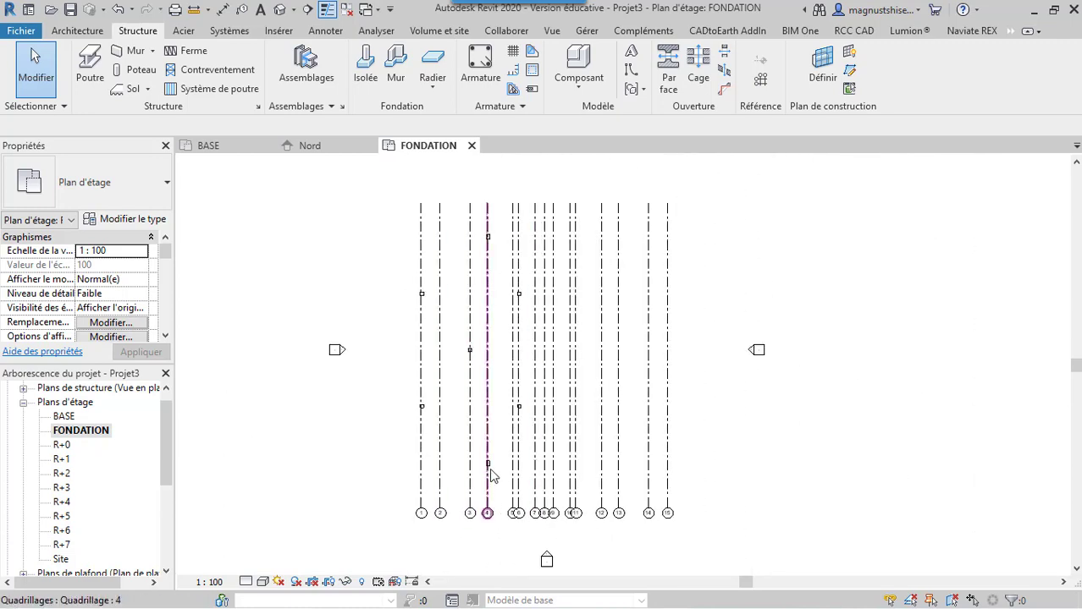
scroll(481, 479, "up", 5)
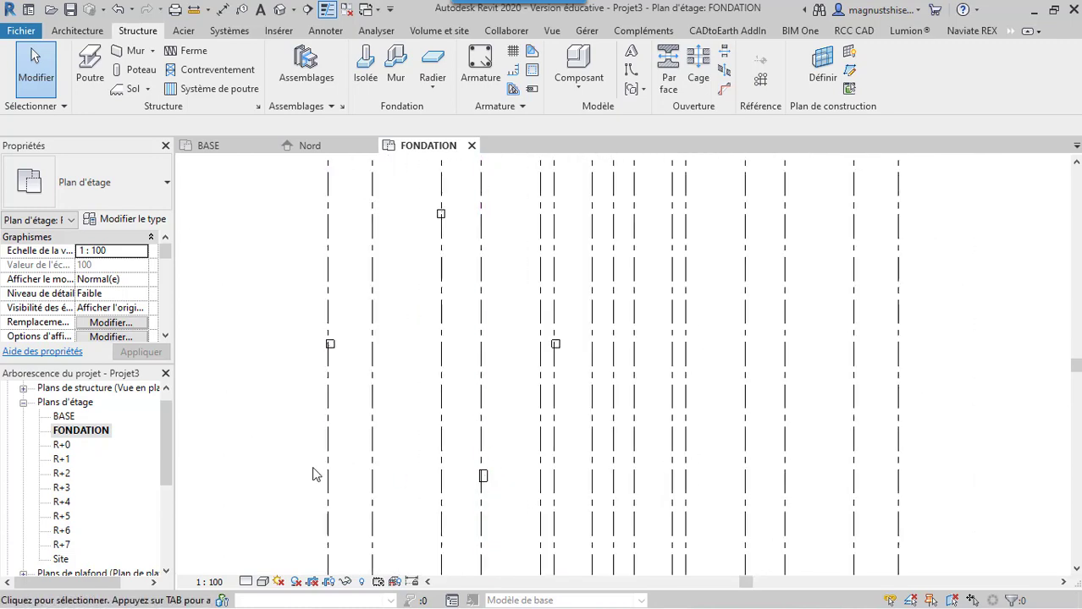
scroll(472, 366, "down", 2)
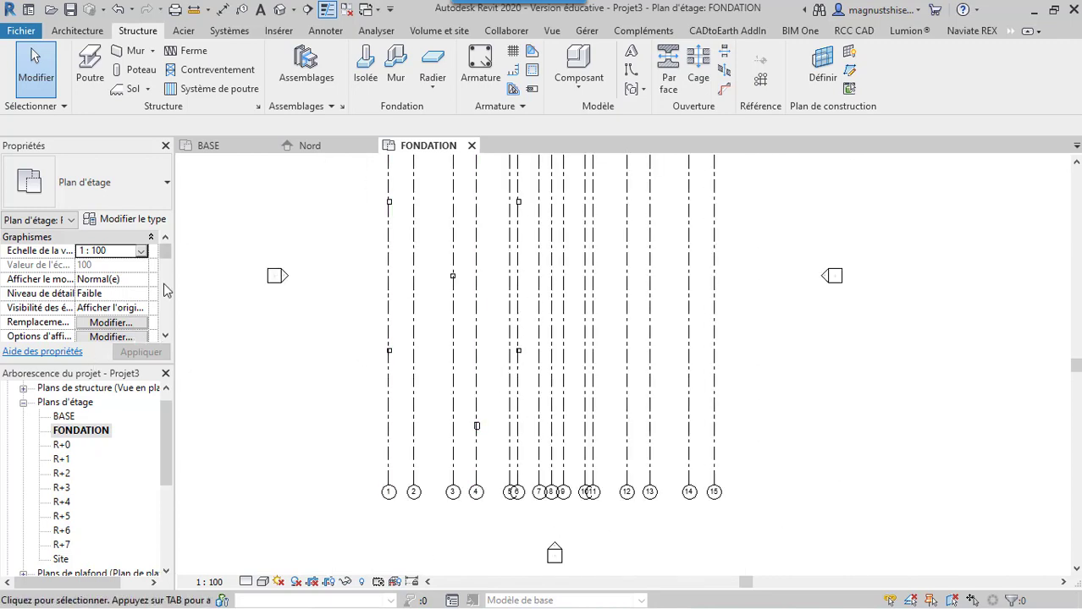
left_click_drag(168, 248, 168, 308)
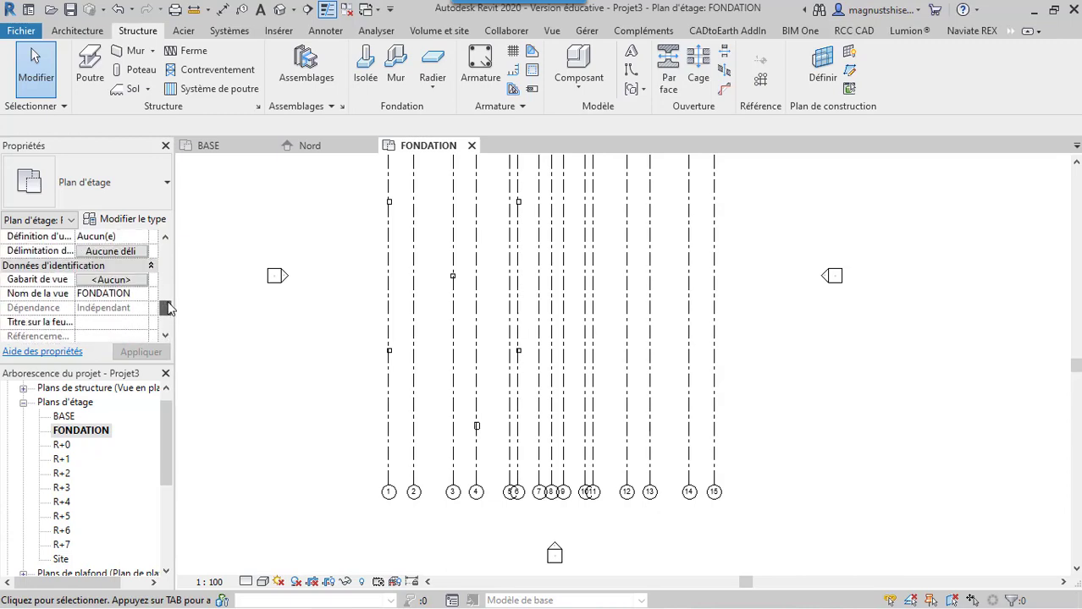
left_click(110, 280)
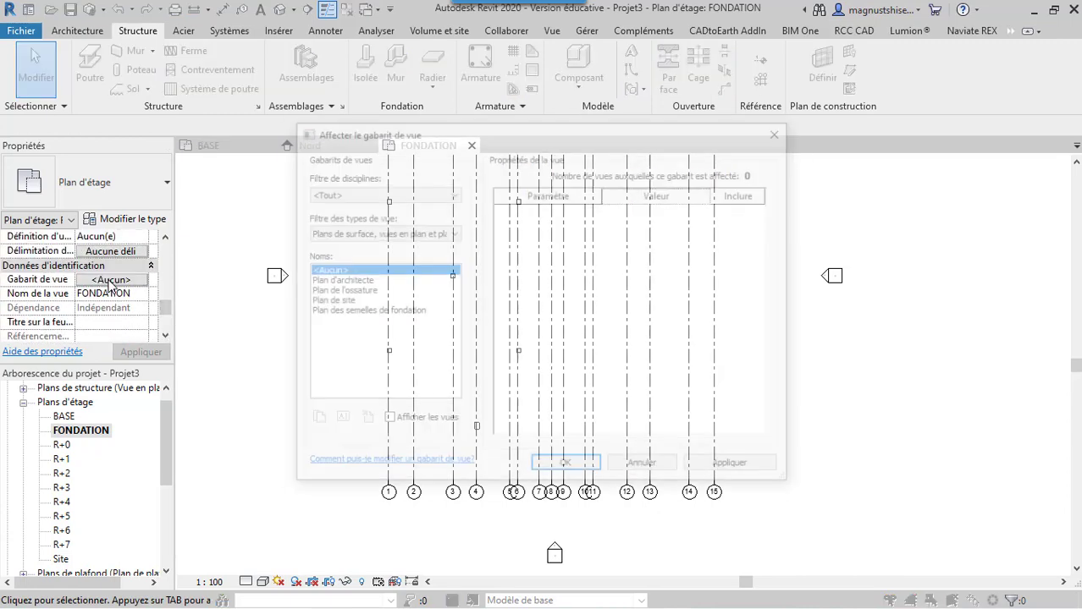
left_click(375, 312)
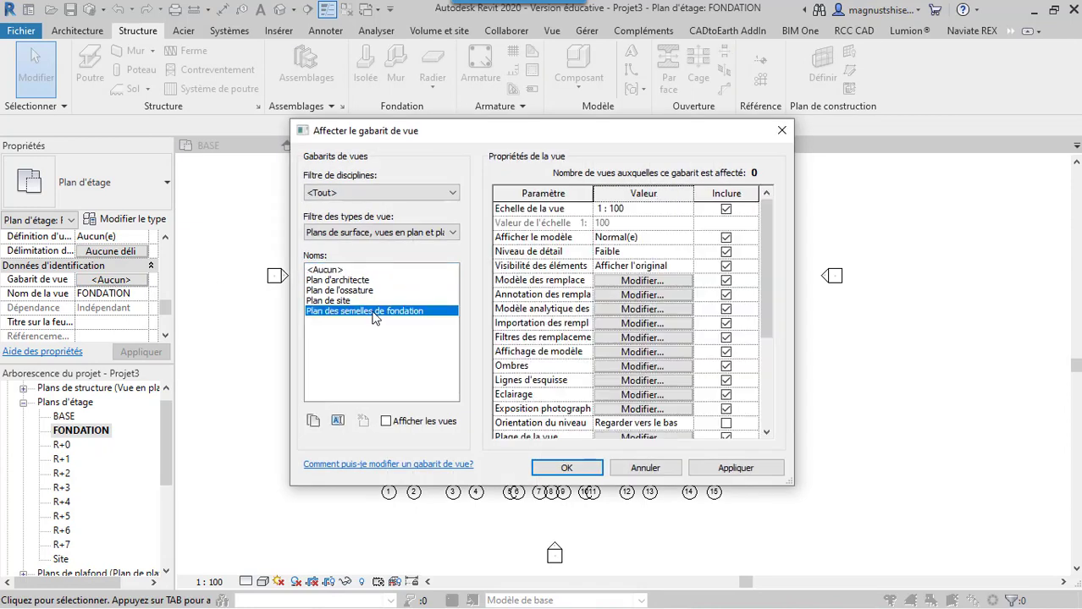
left_click(728, 470)
left_click(567, 469)
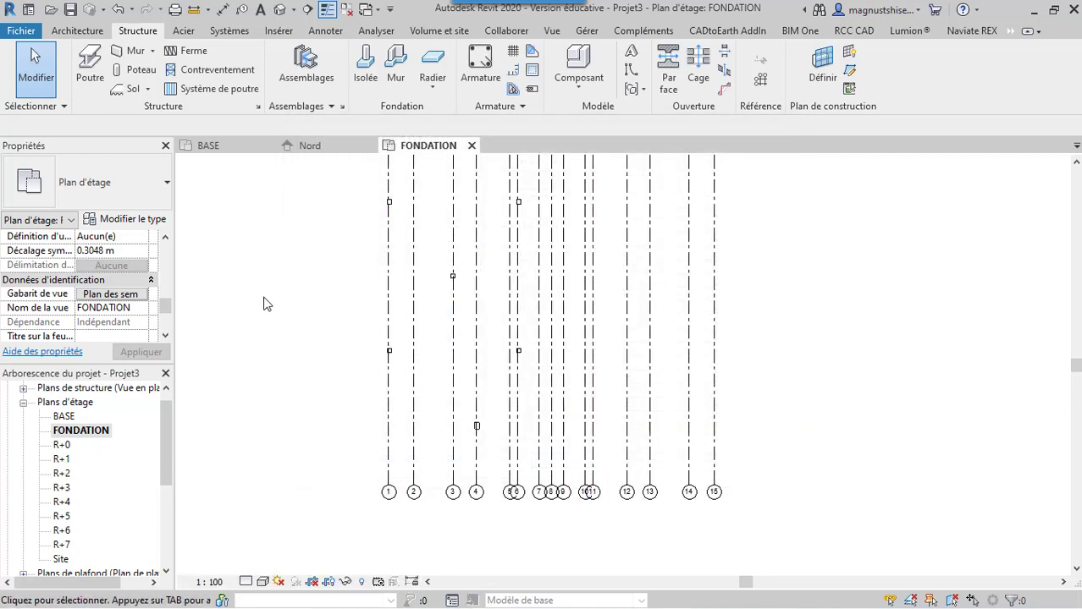
Examine the column layout in the BASE plan and the placed columns in the default 3D view, and return to the FONDATION plan
left_click(240, 145)
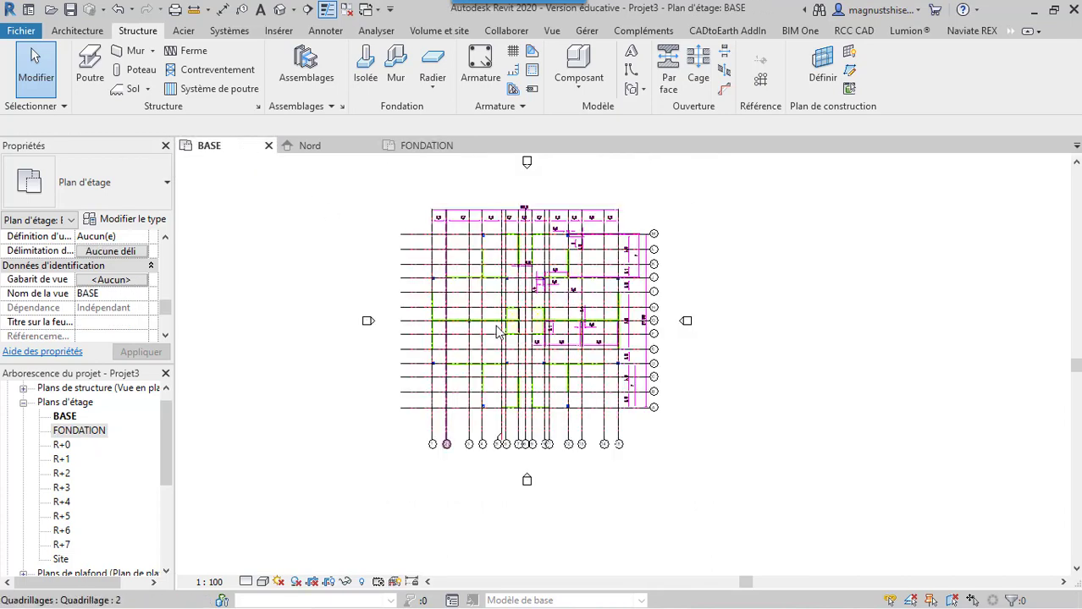
scroll(442, 239, "up", 6)
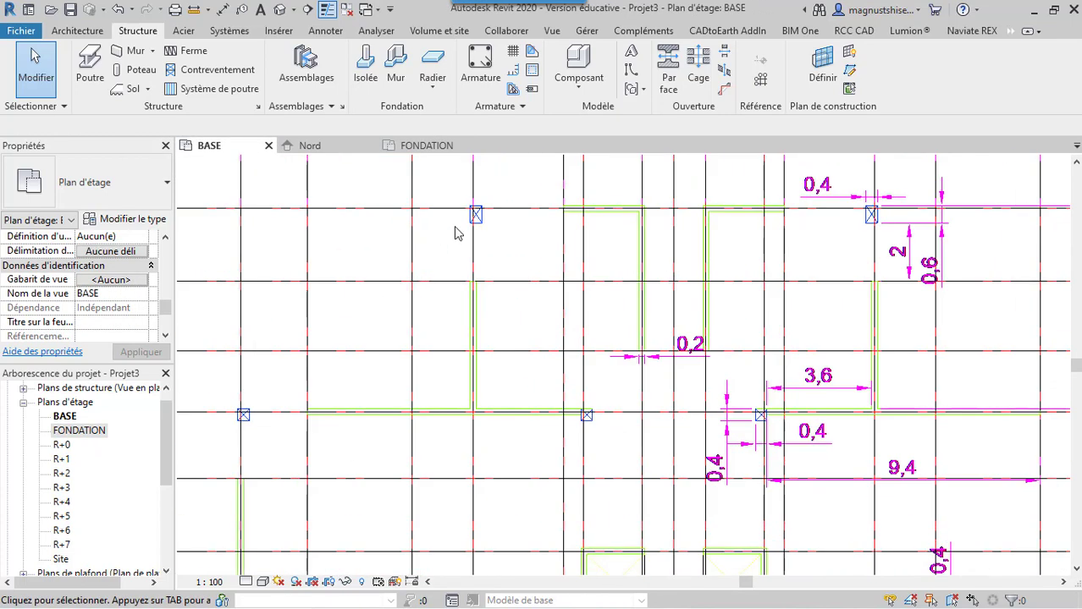
left_click(454, 149)
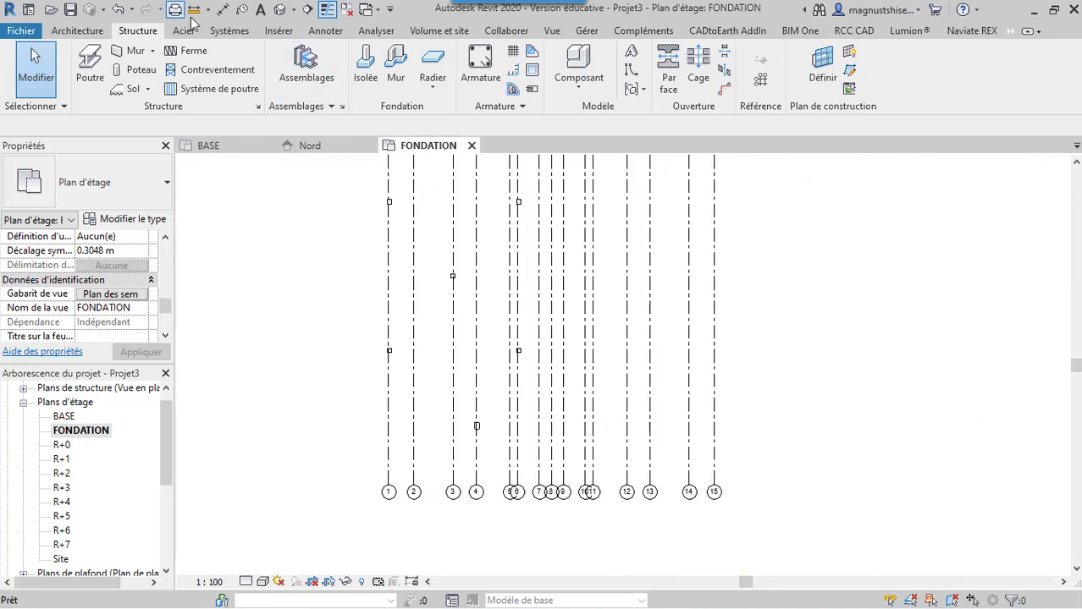
left_click(280, 11)
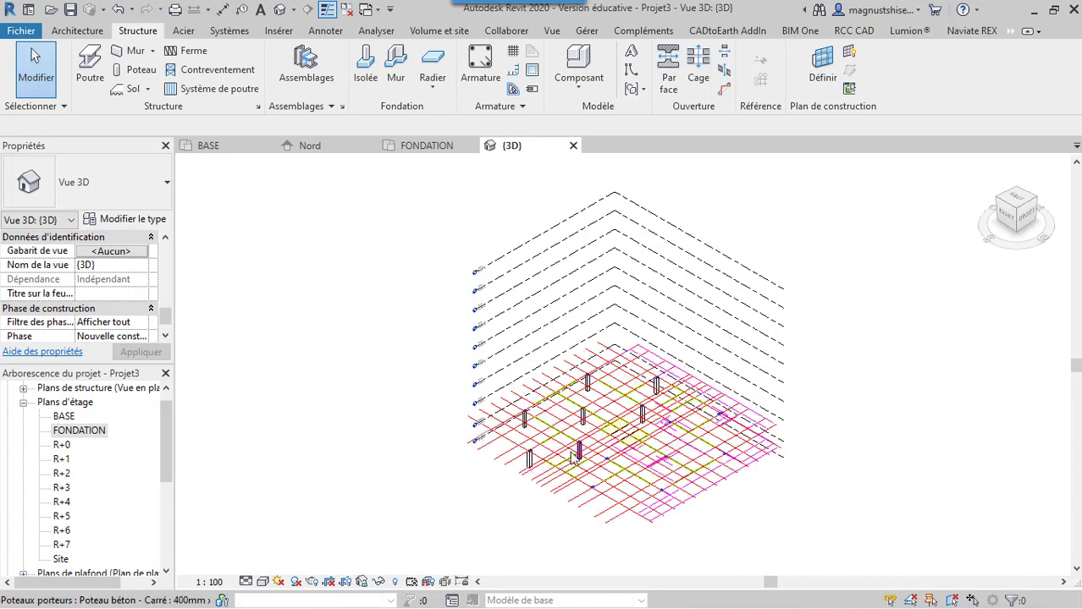
scroll(515, 352, "up", 4)
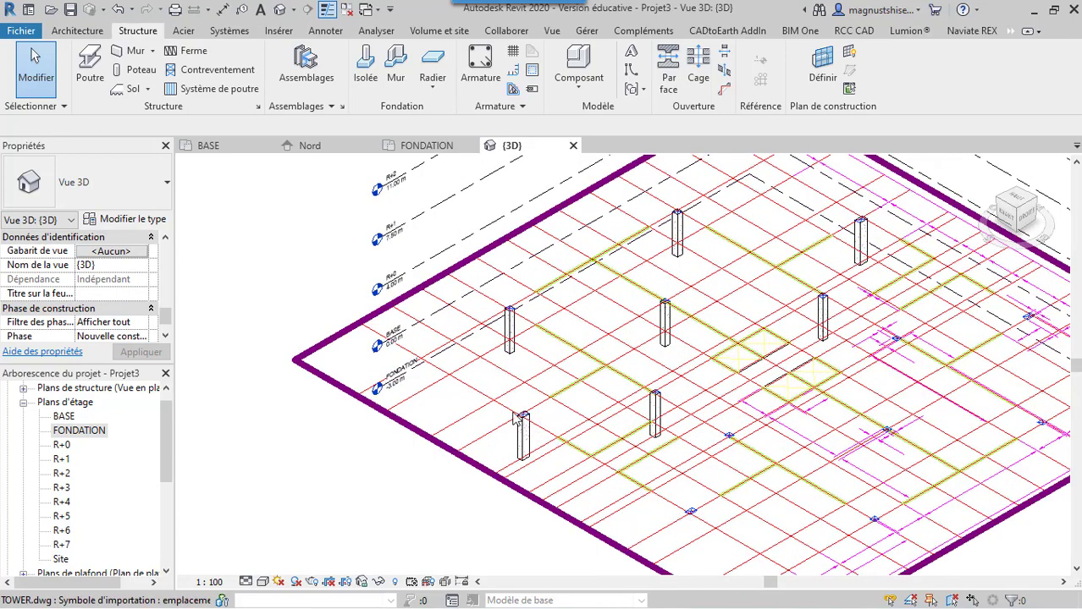
left_click(423, 146)
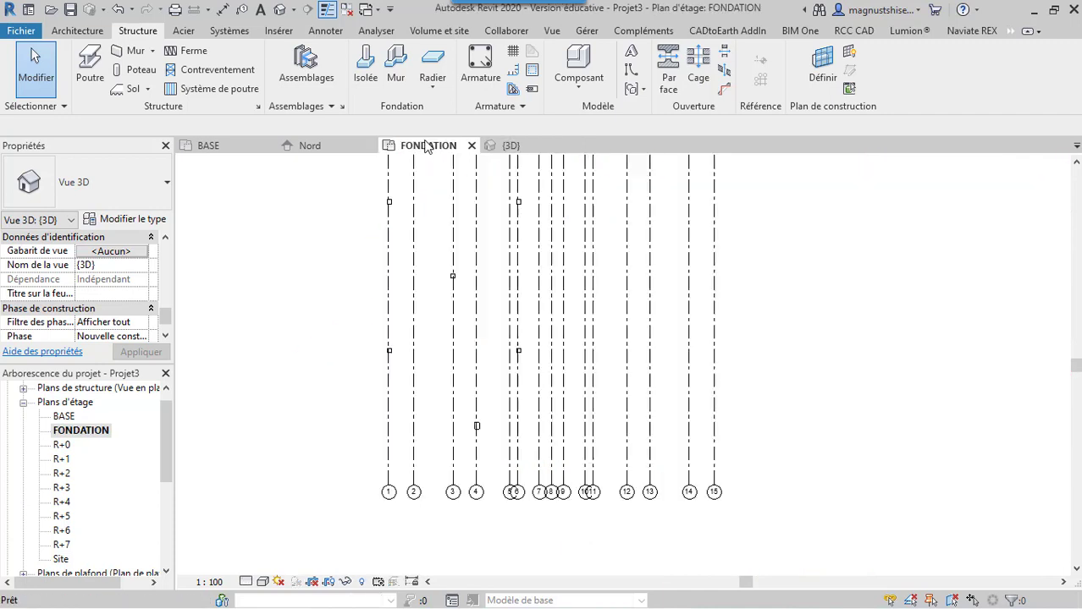
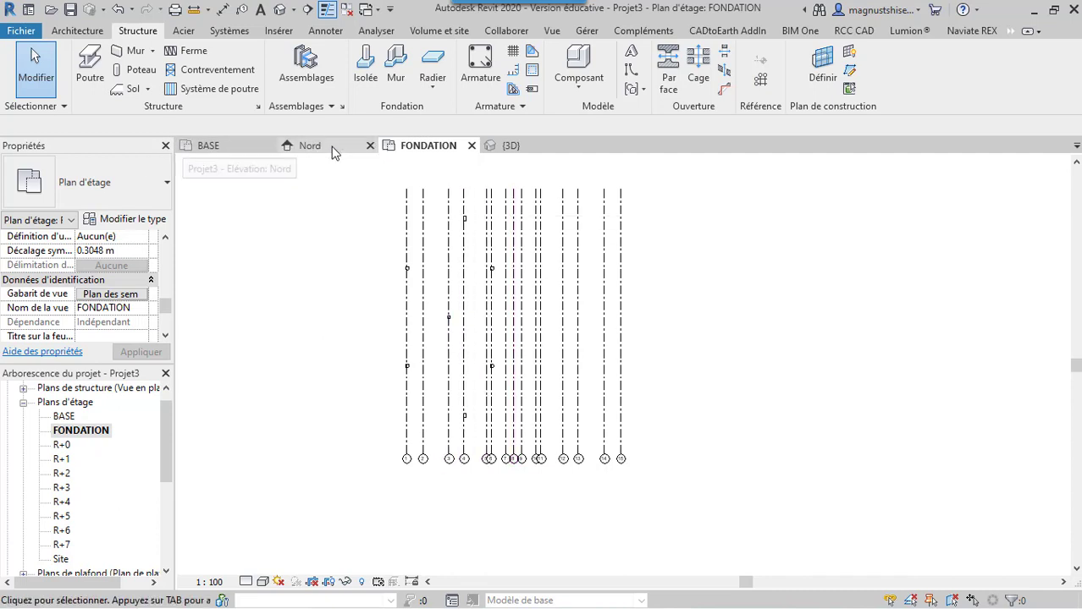
Switch to the BASE plan and start a structural wall (Mur porteur), keeping the type Générique - 200 mm
left_click(254, 148)
scroll(506, 387, "down", 4)
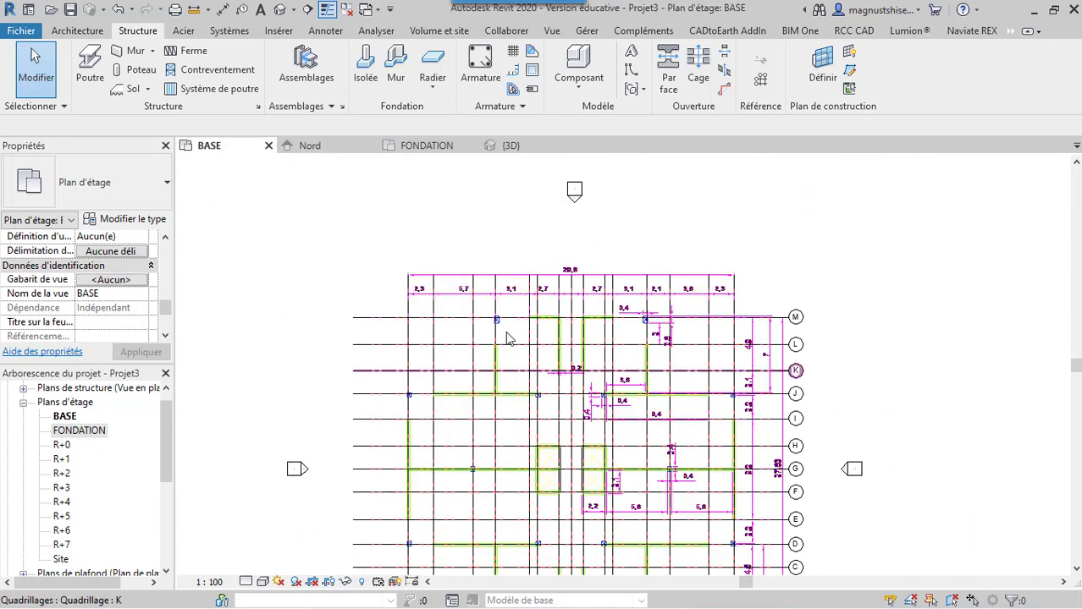
scroll(506, 339, "down", 4)
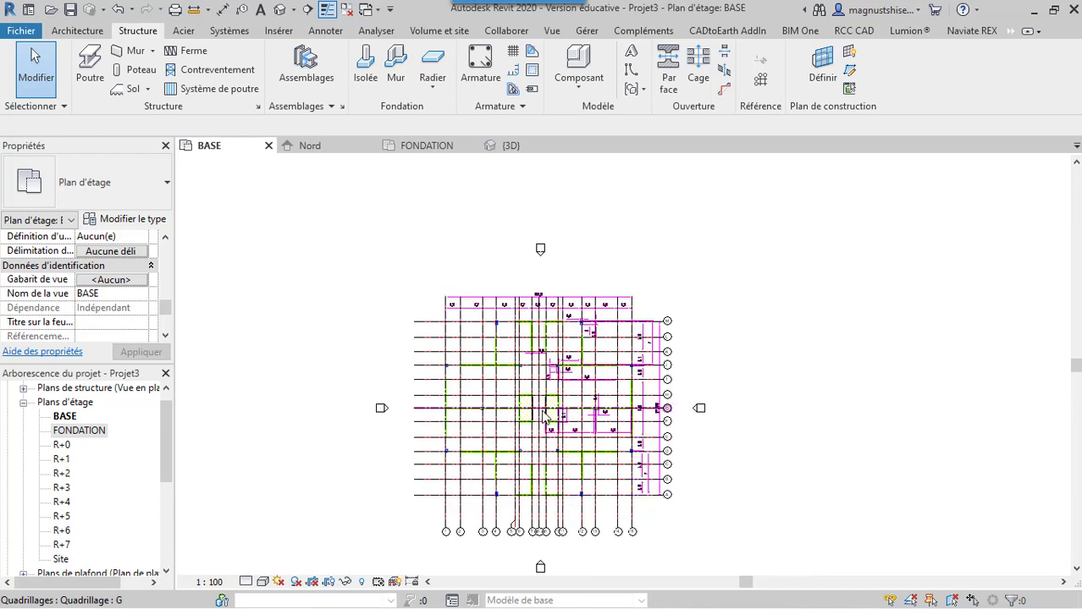
scroll(541, 407, "up", 2)
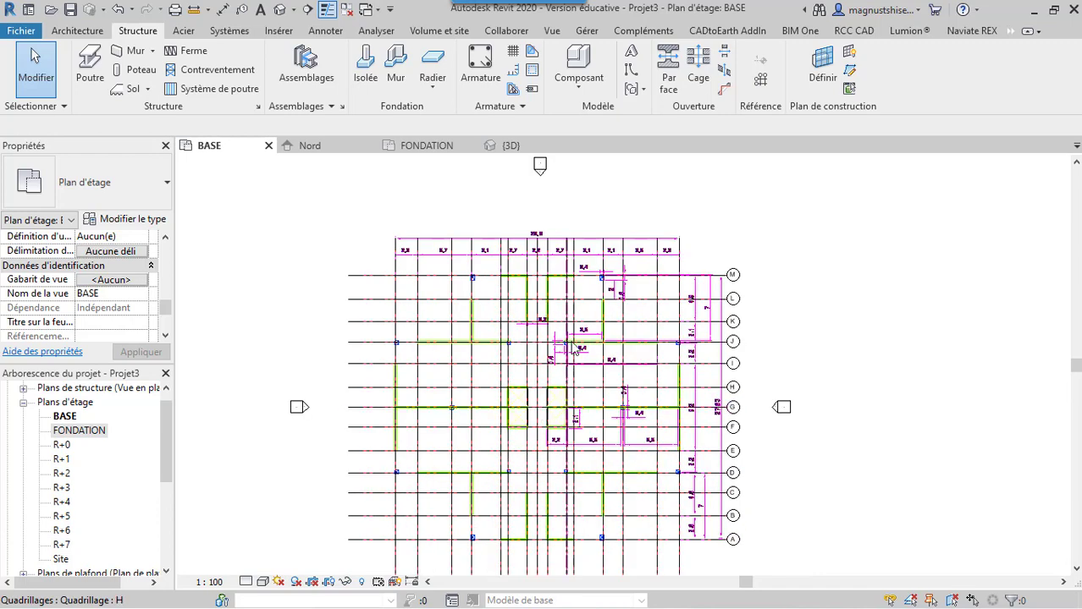
left_click(152, 53)
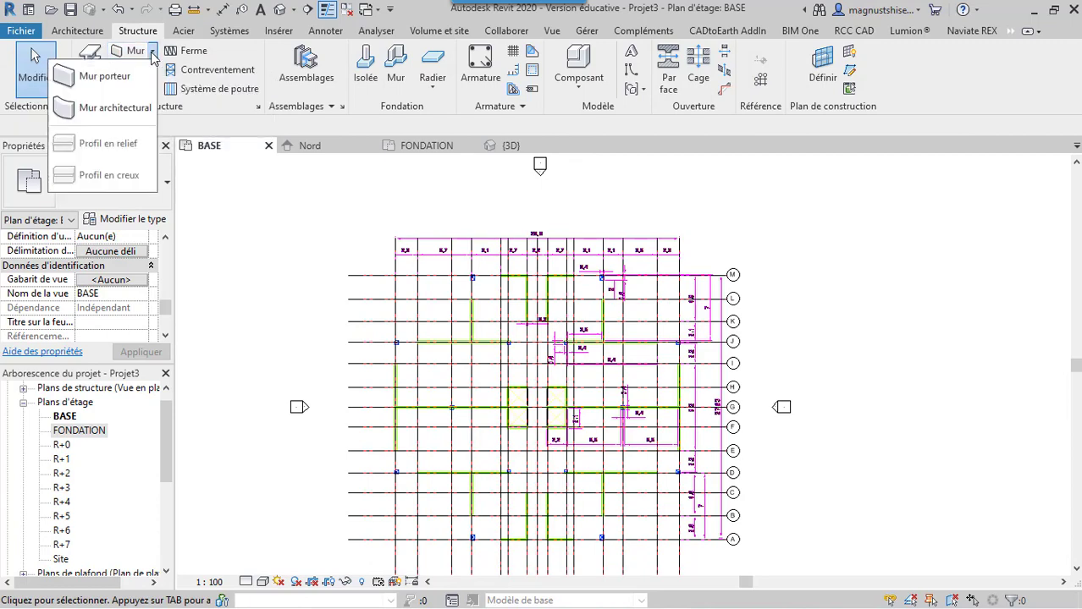
left_click(102, 76)
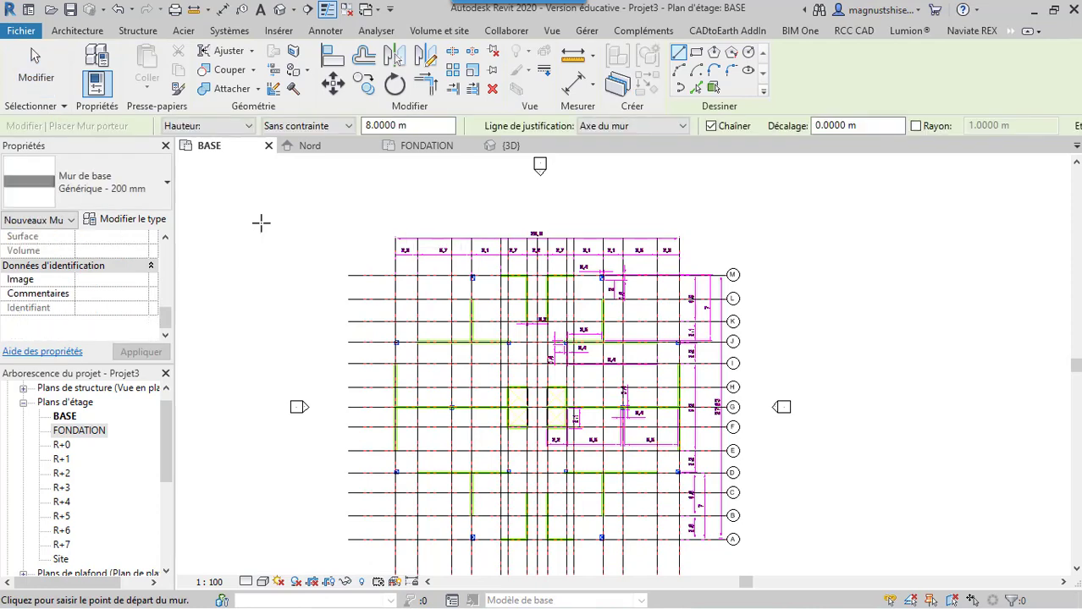
left_click(166, 188)
left_click(166, 183)
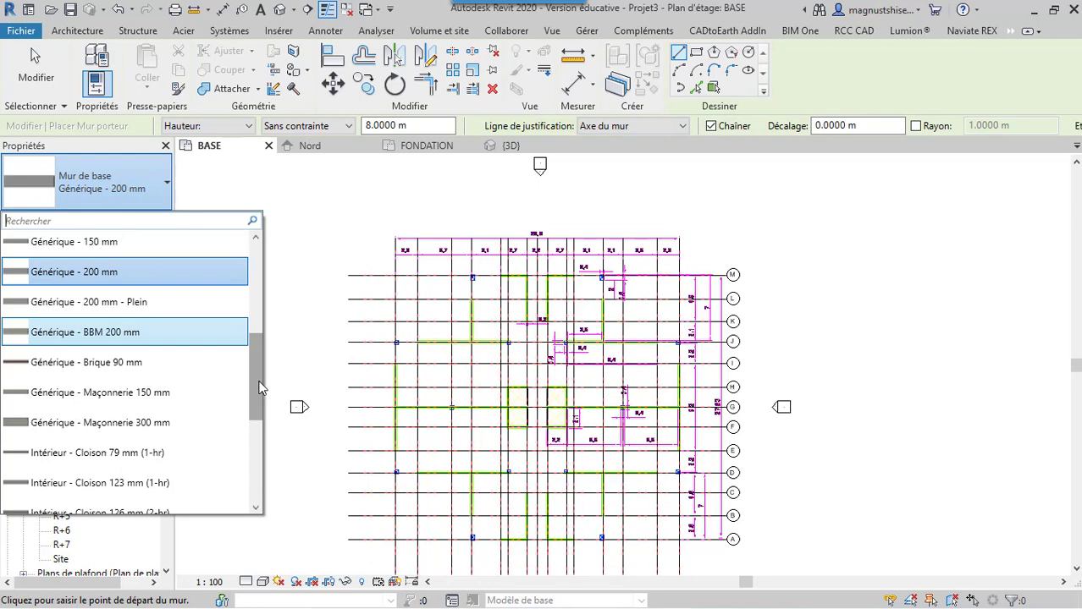
left_click_drag(257, 381, 264, 285)
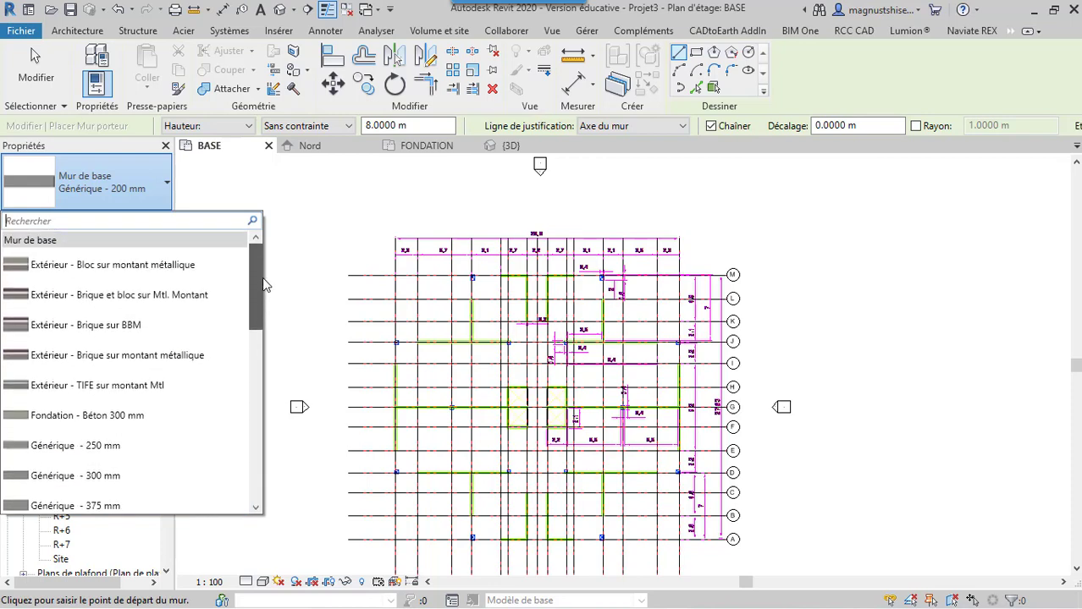
left_click(165, 191)
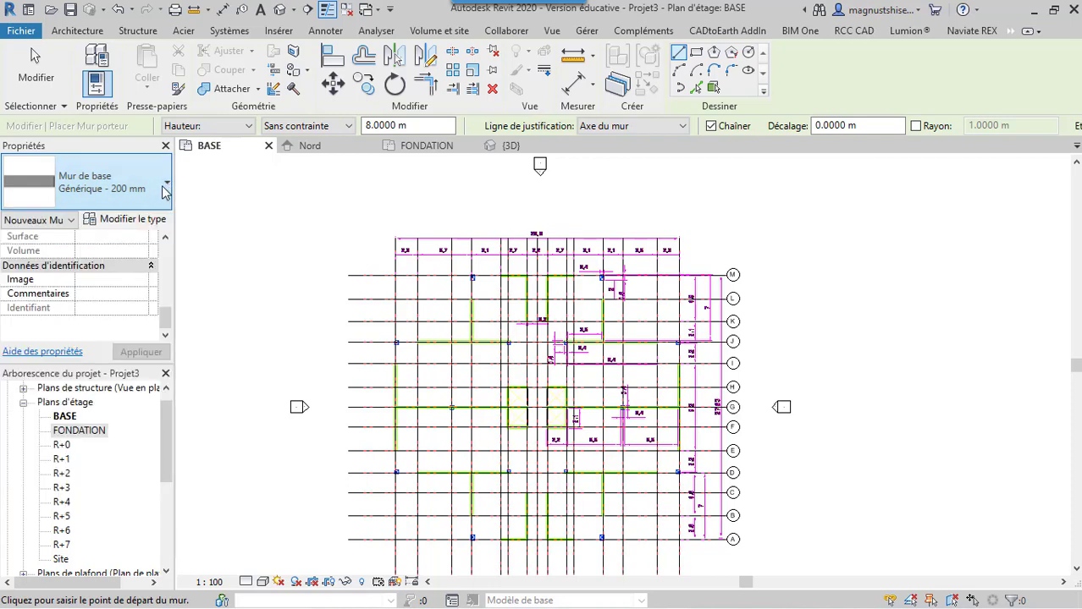
Assign Maçonnerie - Béton coulé sur place as the material of the Porteur/Ossature layer in the wall type Générique - 200 mm
left_click(123, 220)
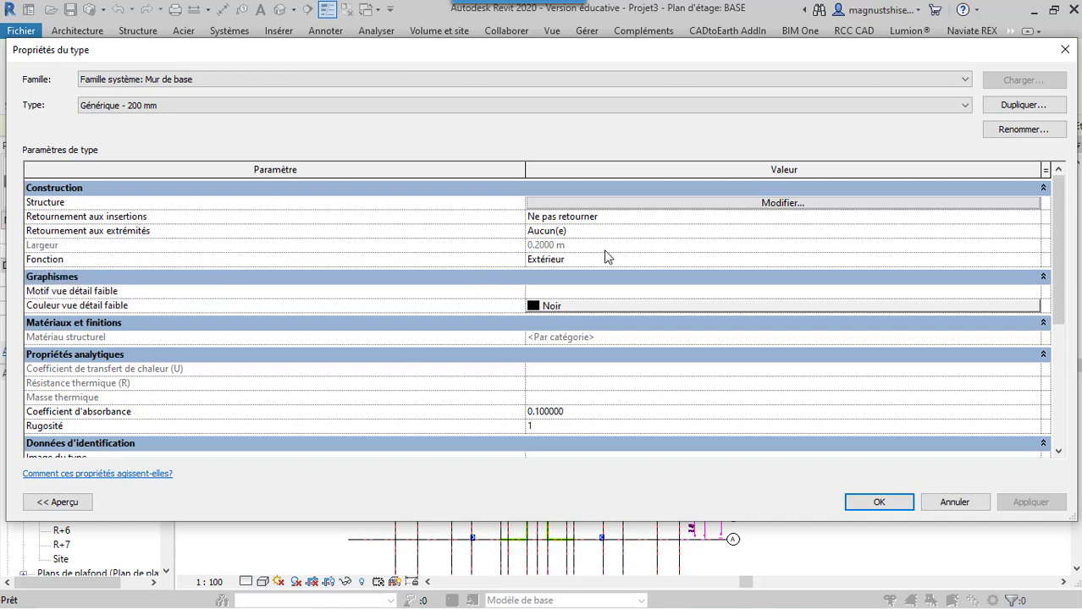
left_click(732, 203)
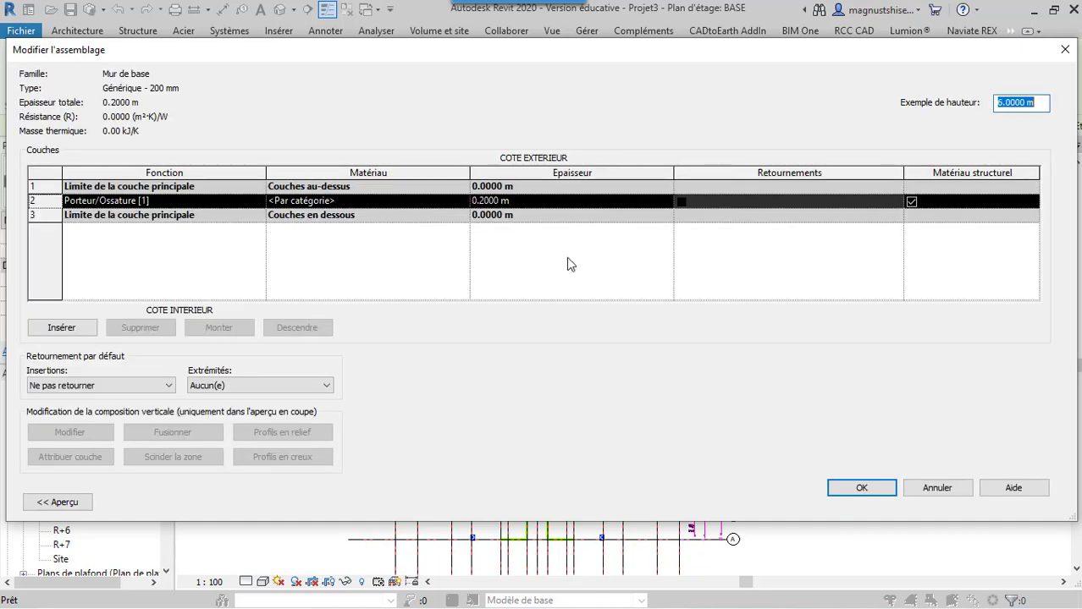
left_click(423, 202)
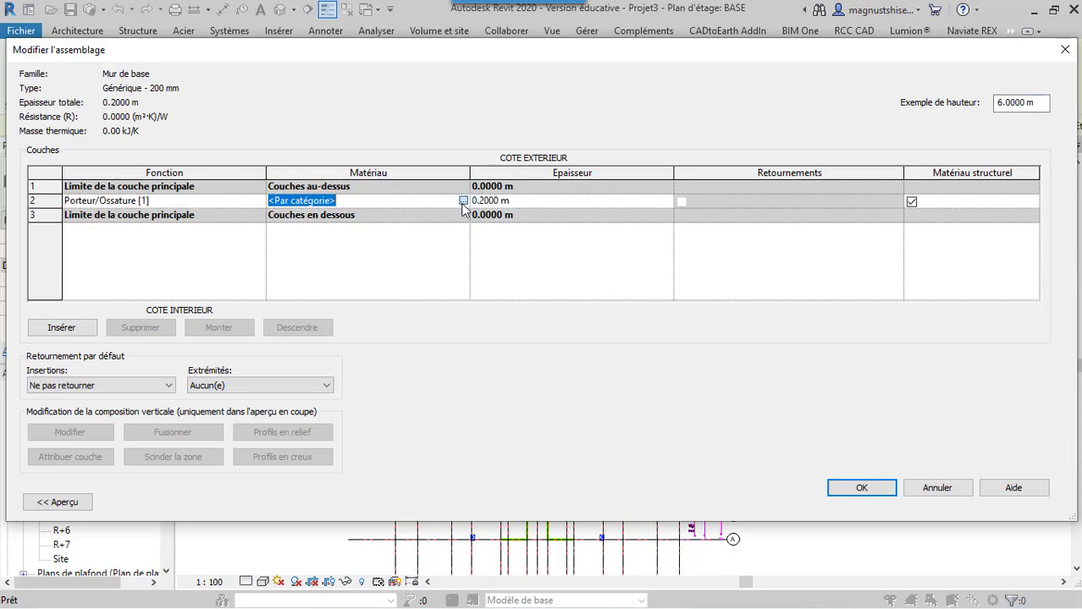
left_click(463, 200)
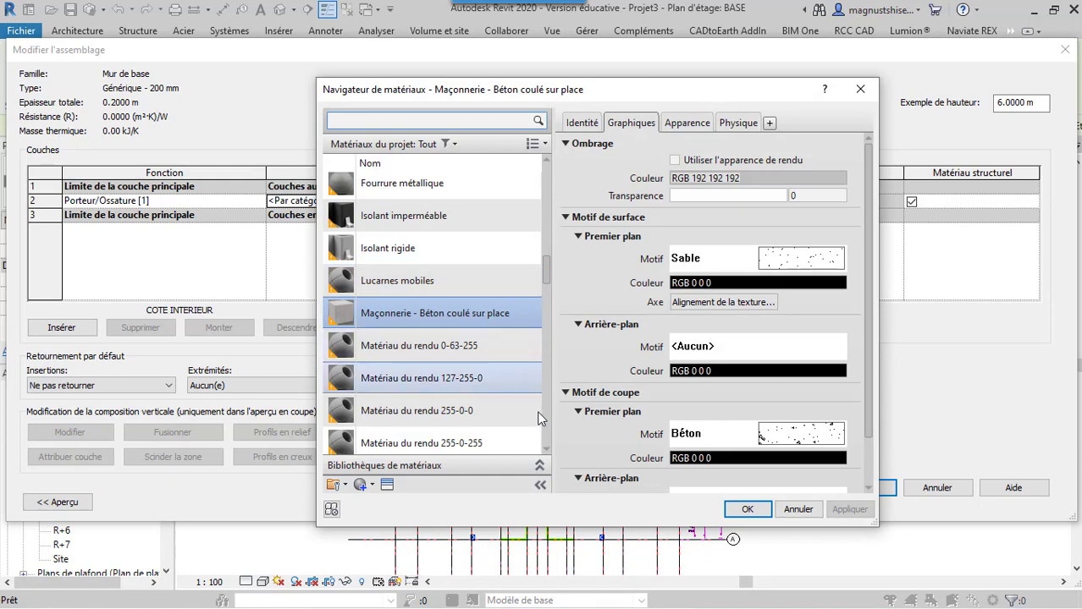
left_click(753, 126)
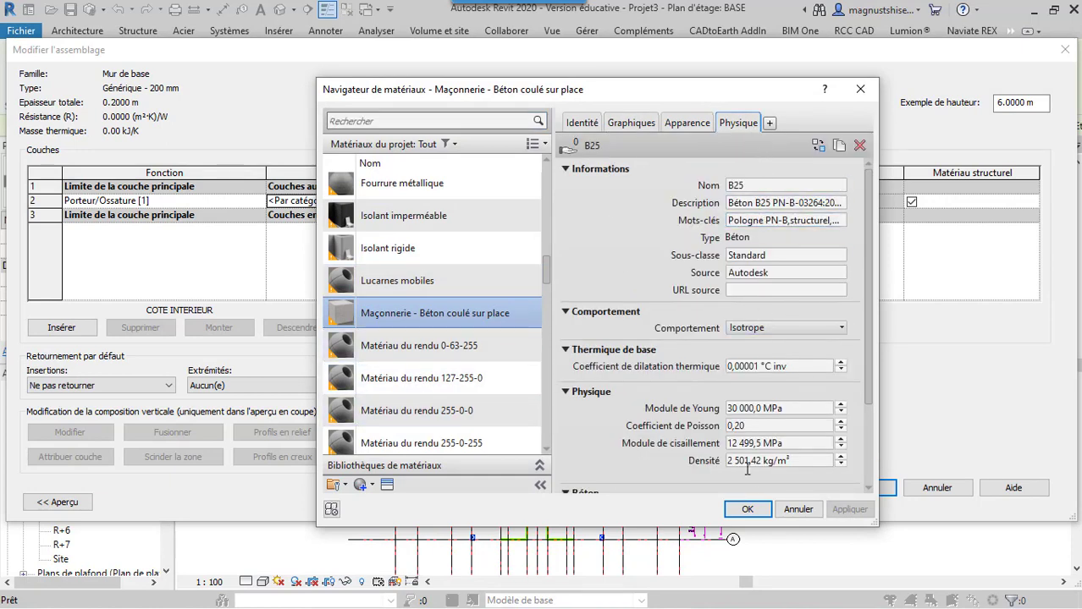
left_click(746, 511)
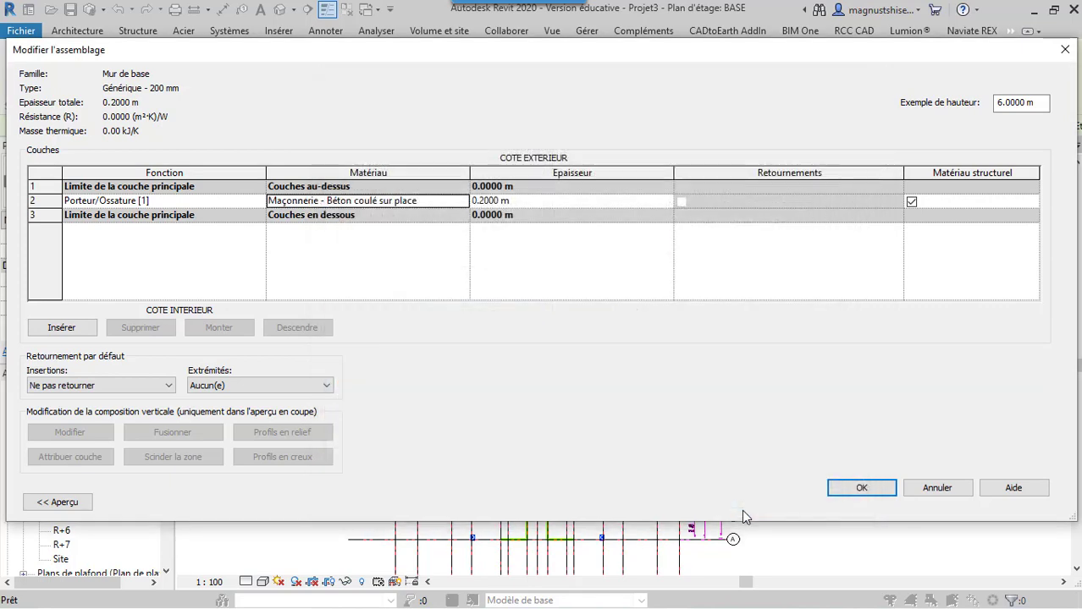
left_click(853, 488)
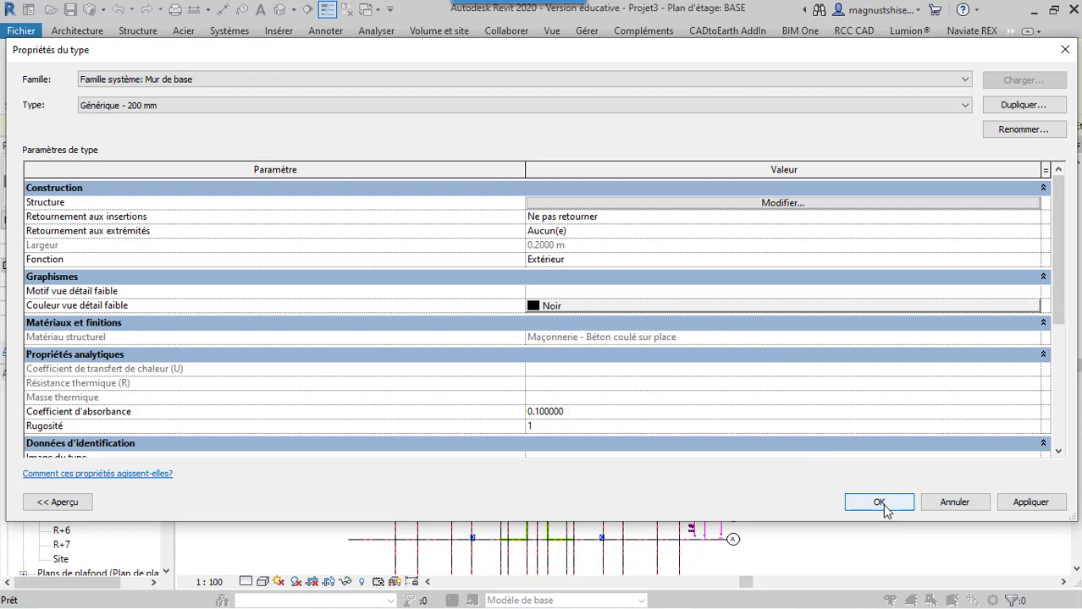
left_click(923, 103)
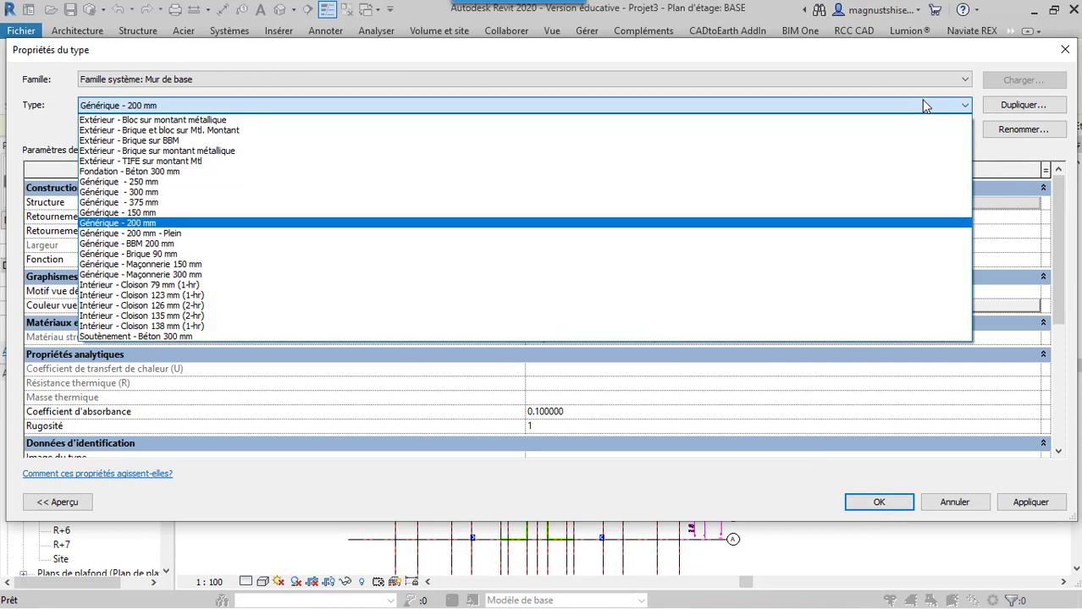
left_click(459, 227)
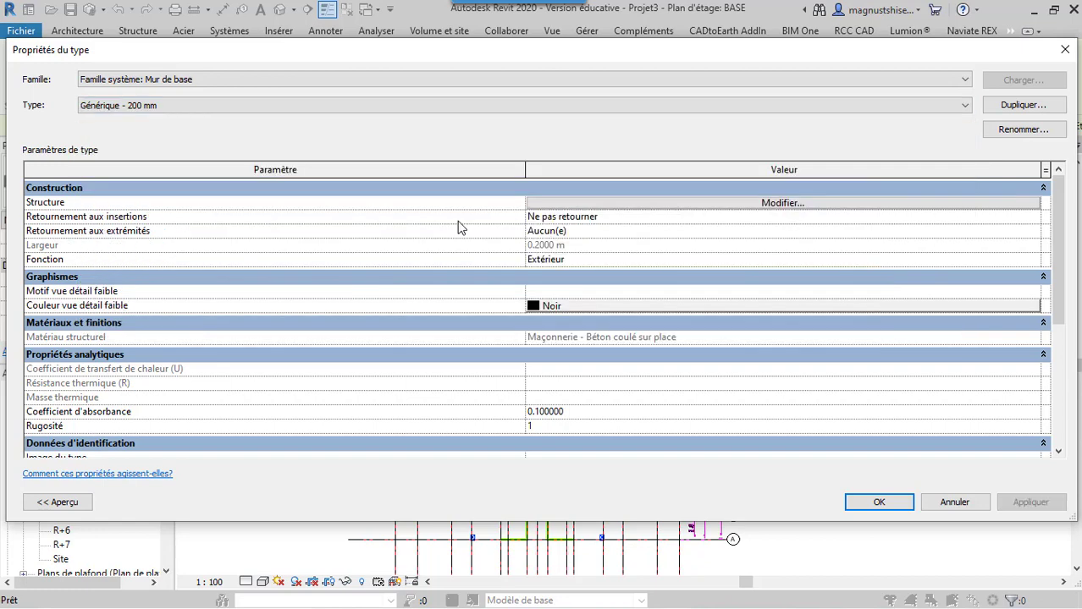
left_click(877, 502)
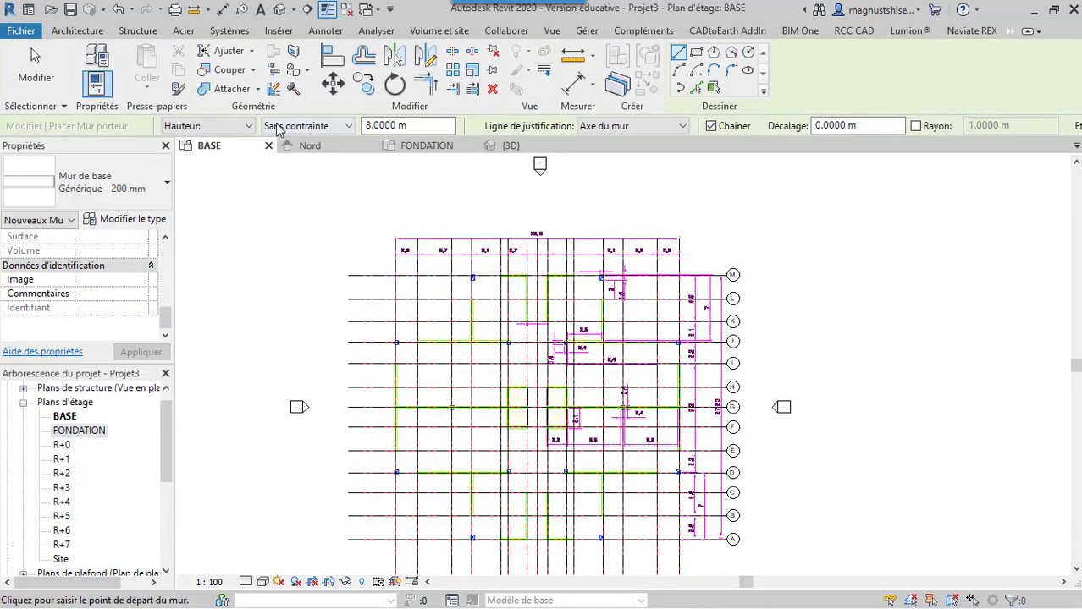
Set the new wall to be placed by depth (Profondeur) down to the FONDATION level, and dismiss the warning
left_click(251, 126)
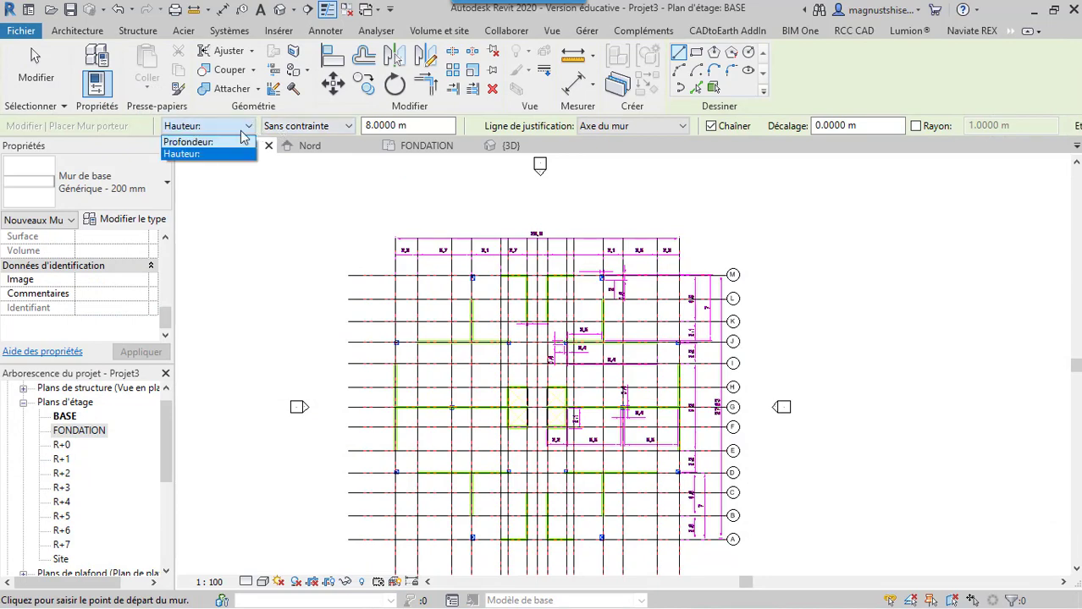
left_click(240, 139)
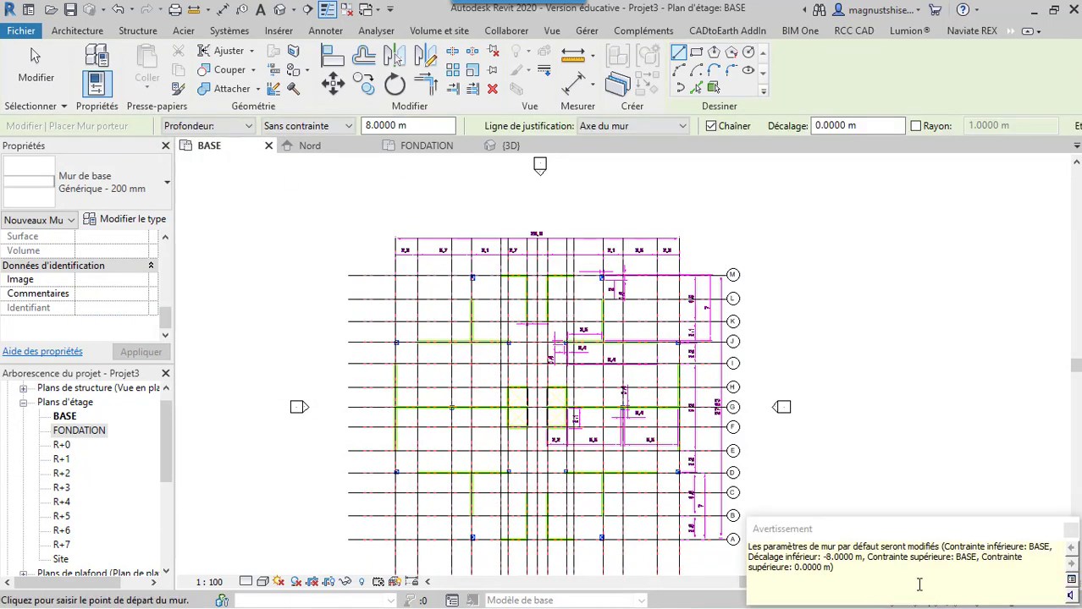
left_click(1071, 530)
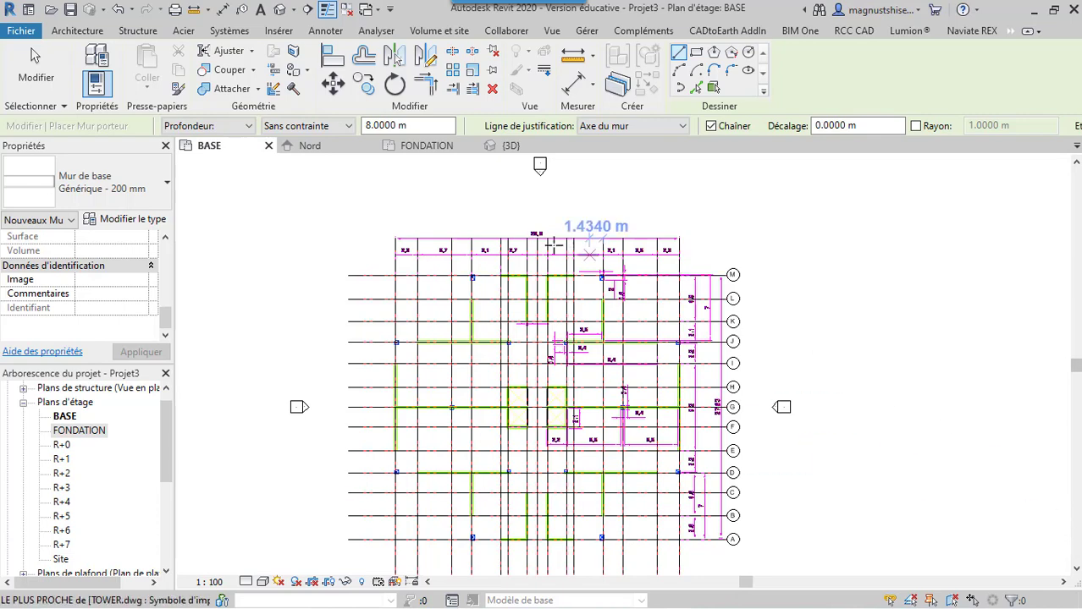
left_click(331, 127)
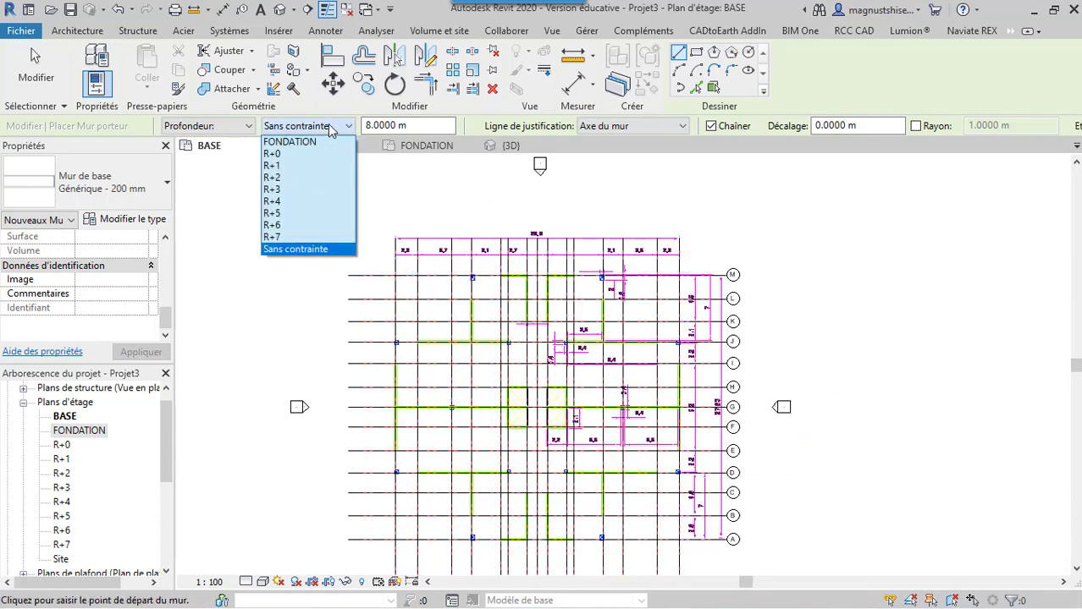
left_click(324, 141)
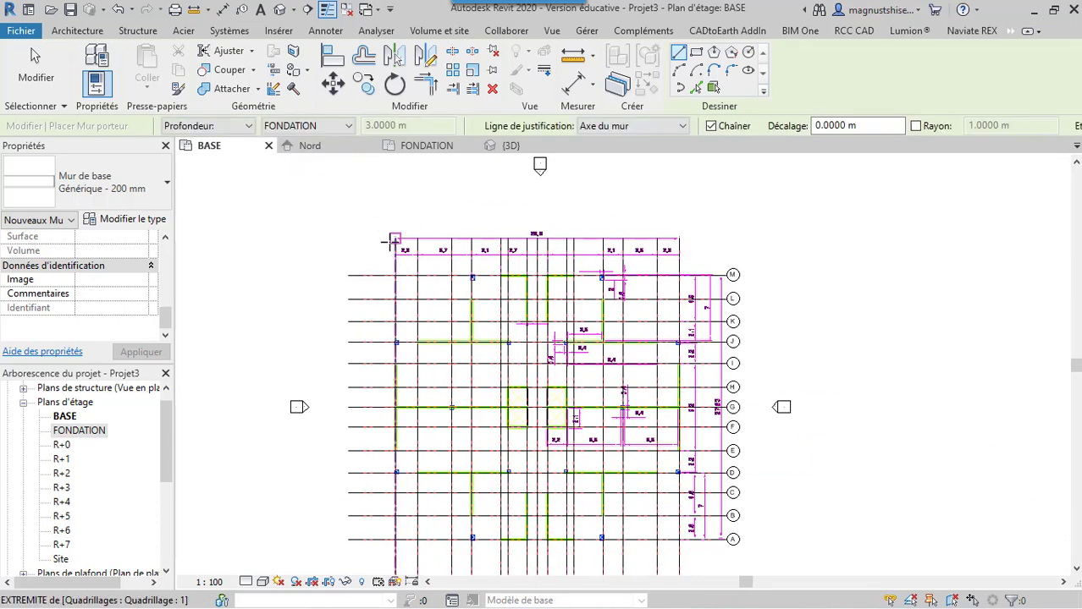
Draw a structural wall about 9.4 m long along grid J, from grid 2 to the column at grid 6, and end the chain
scroll(419, 342, "up", 1)
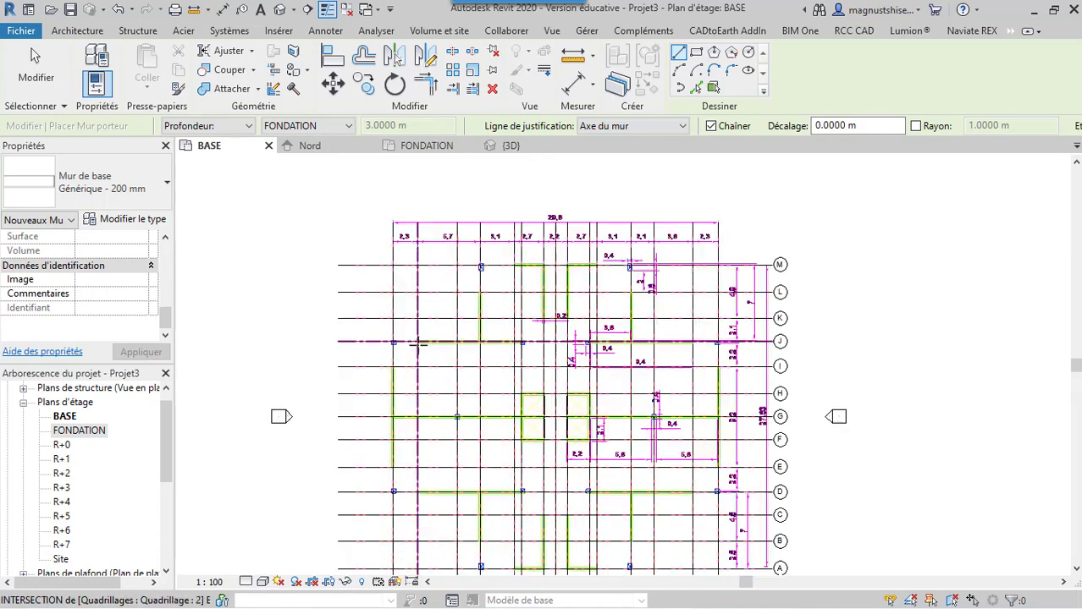
scroll(419, 342, "up", 5)
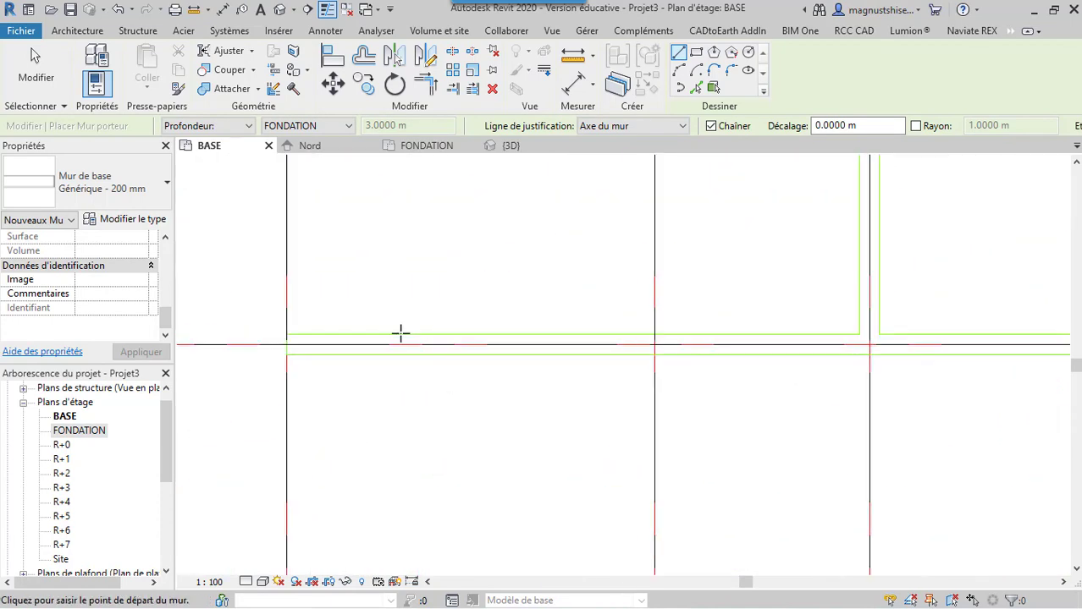
left_click(287, 342)
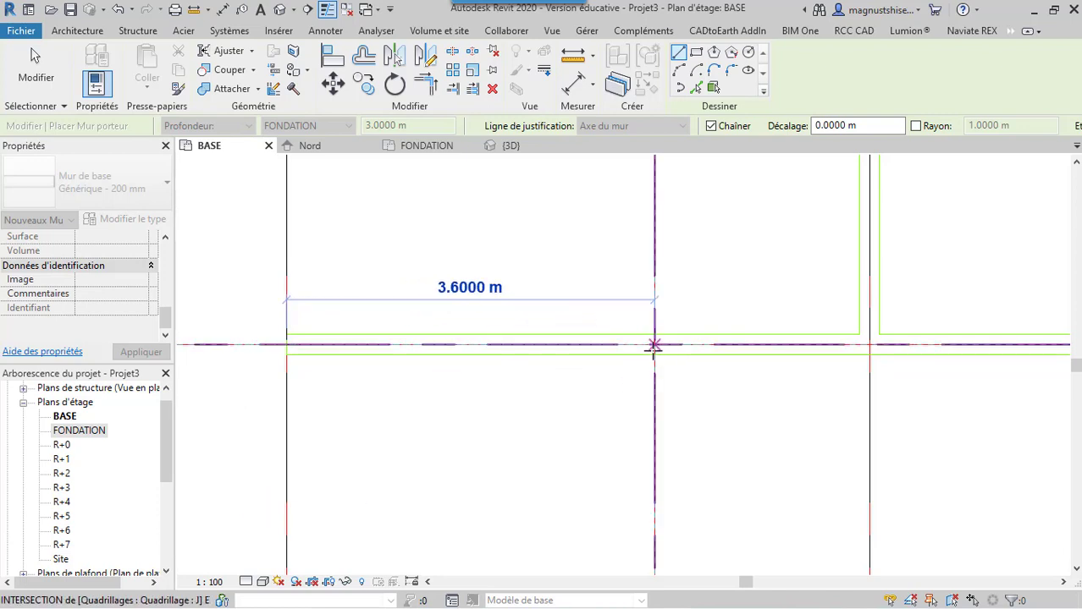
scroll(653, 347, "down", 3)
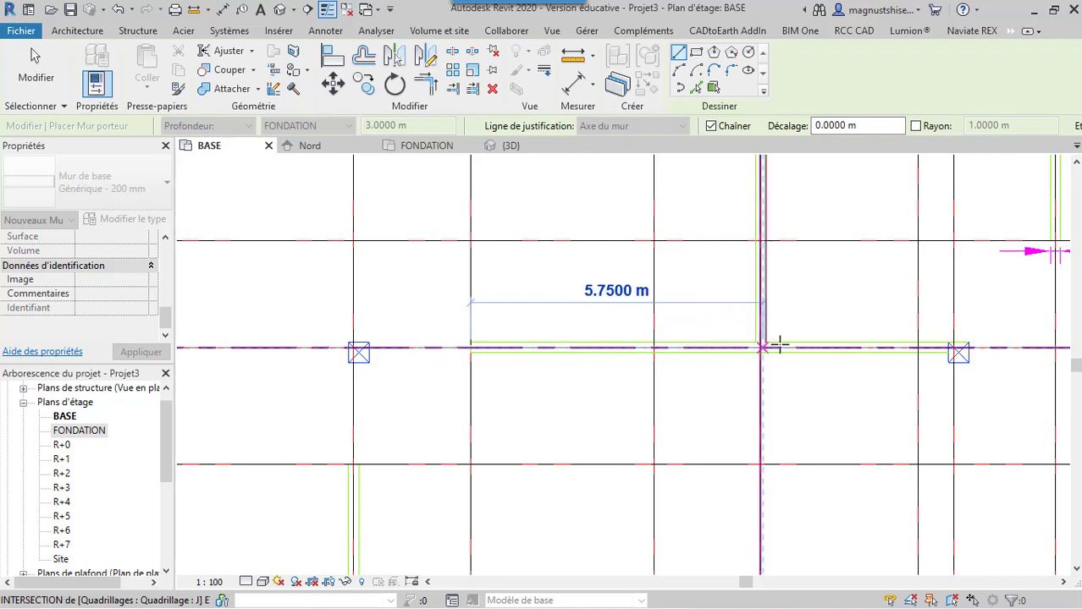
scroll(976, 356, "up", 3)
scroll(976, 356, "up", 1)
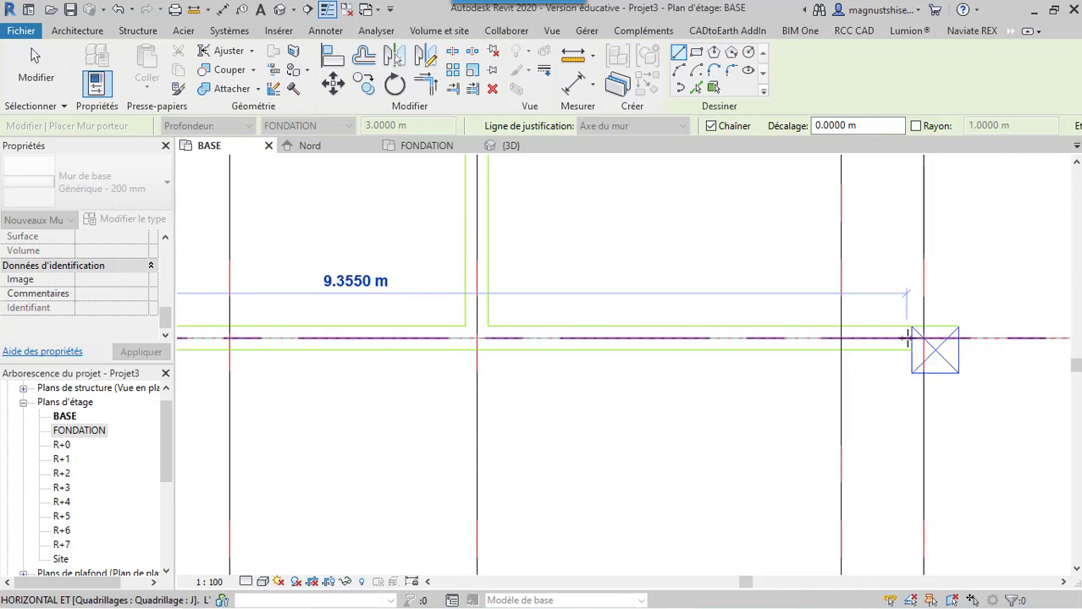
left_click(917, 339)
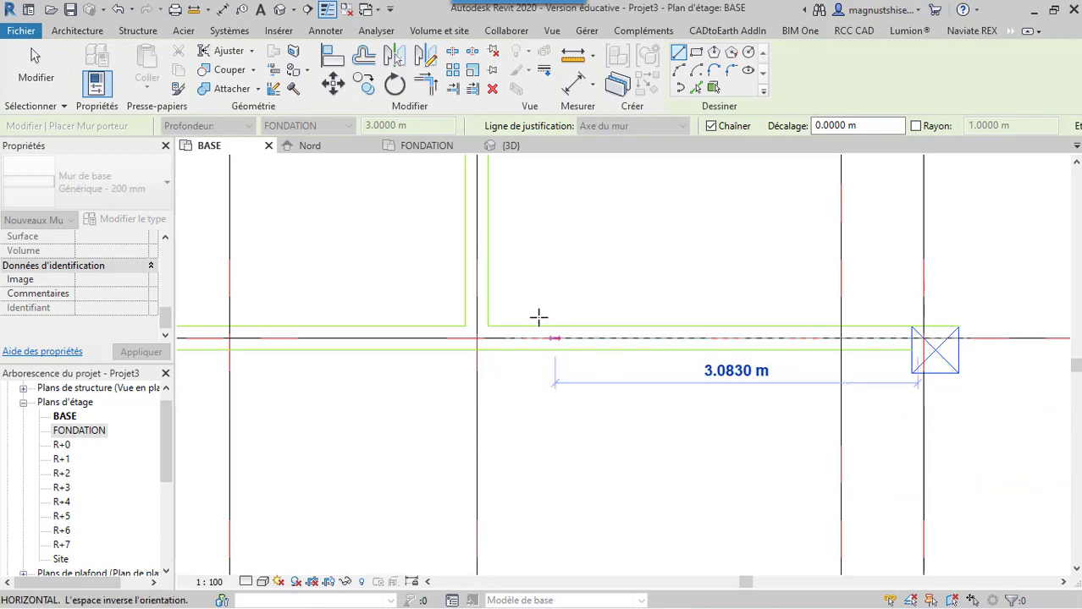
scroll(550, 330, "down", 2)
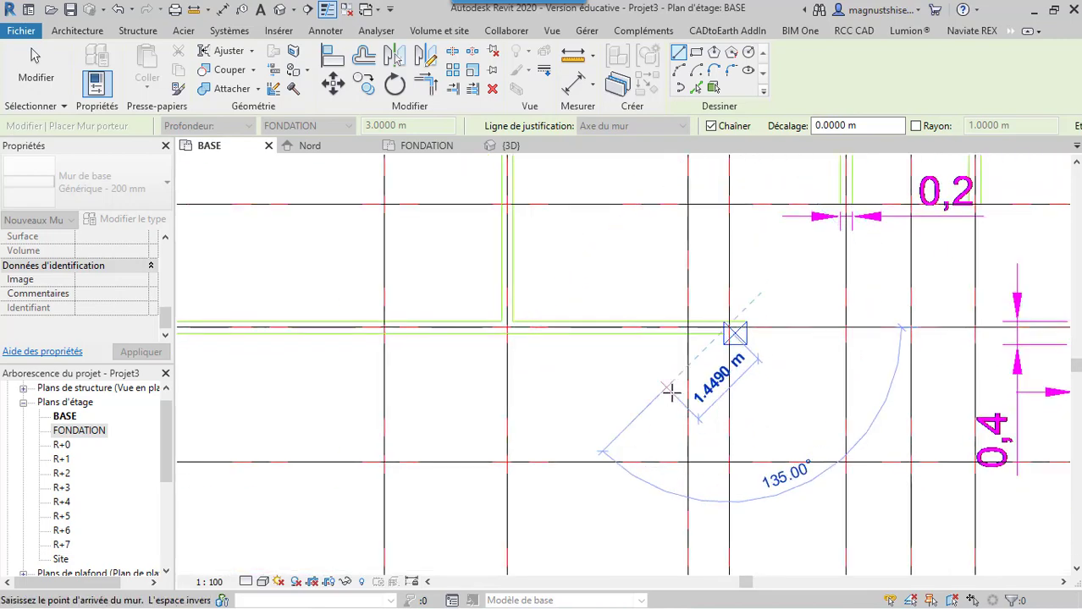
key("Escape")
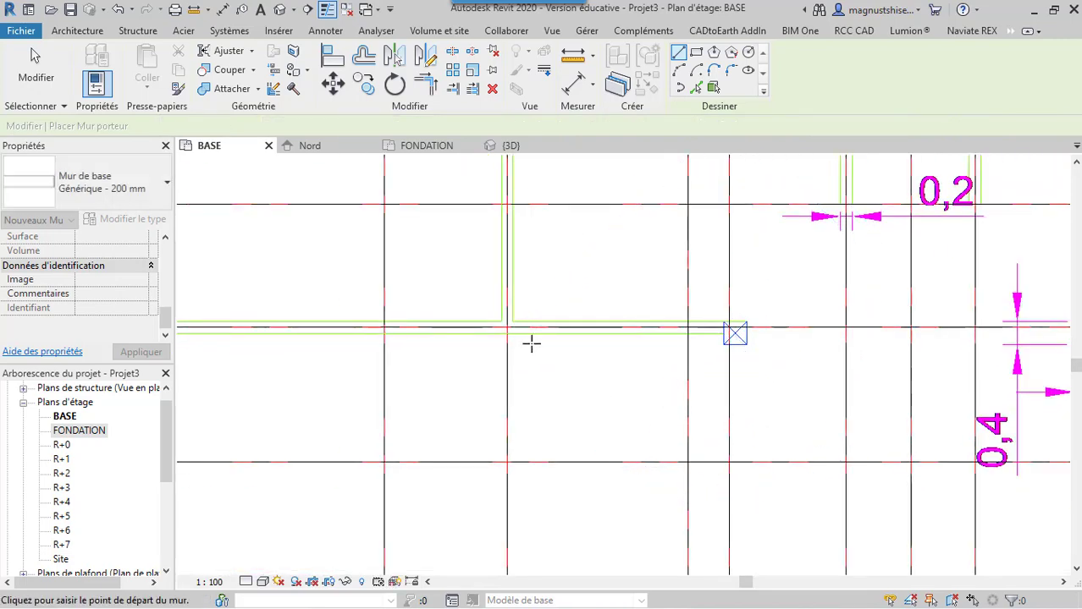
Inspect the new wall along grid J in the FONDATION floor plan
scroll(531, 342, "down", 4)
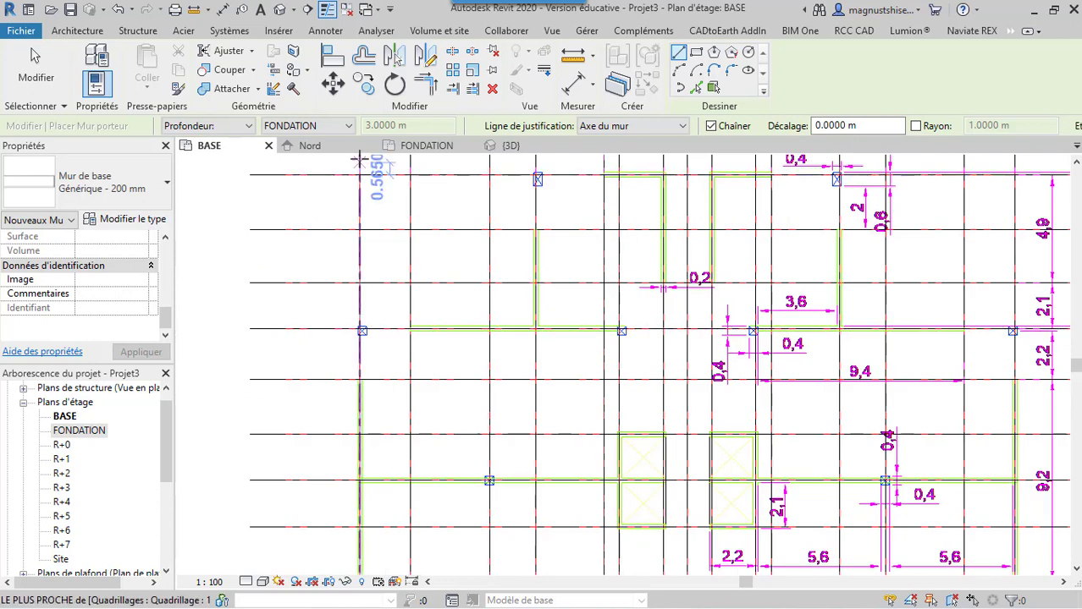
left_click(446, 147)
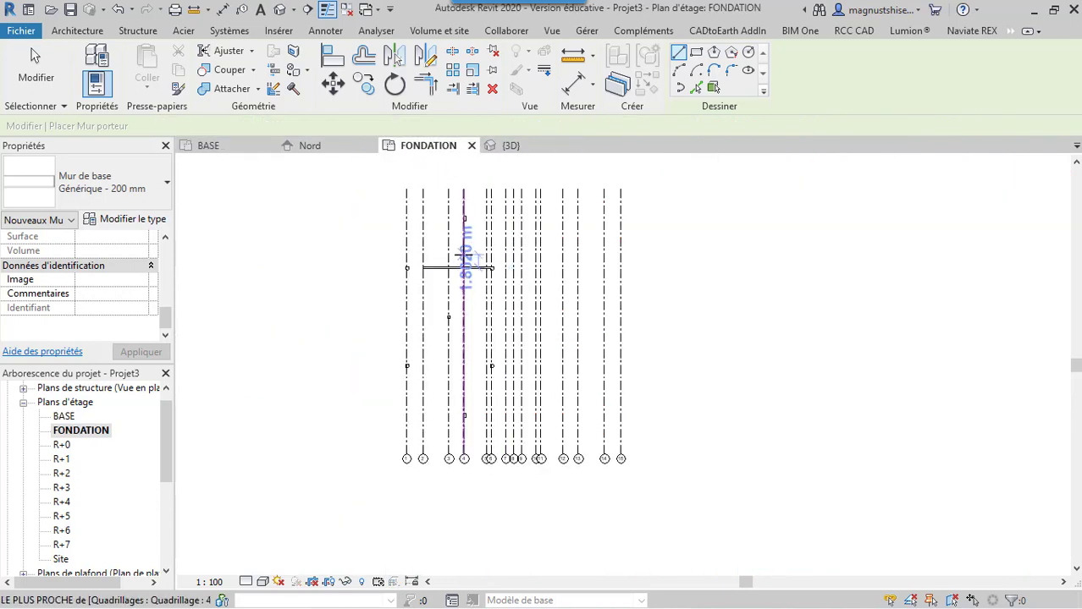
scroll(458, 245, "up", 2)
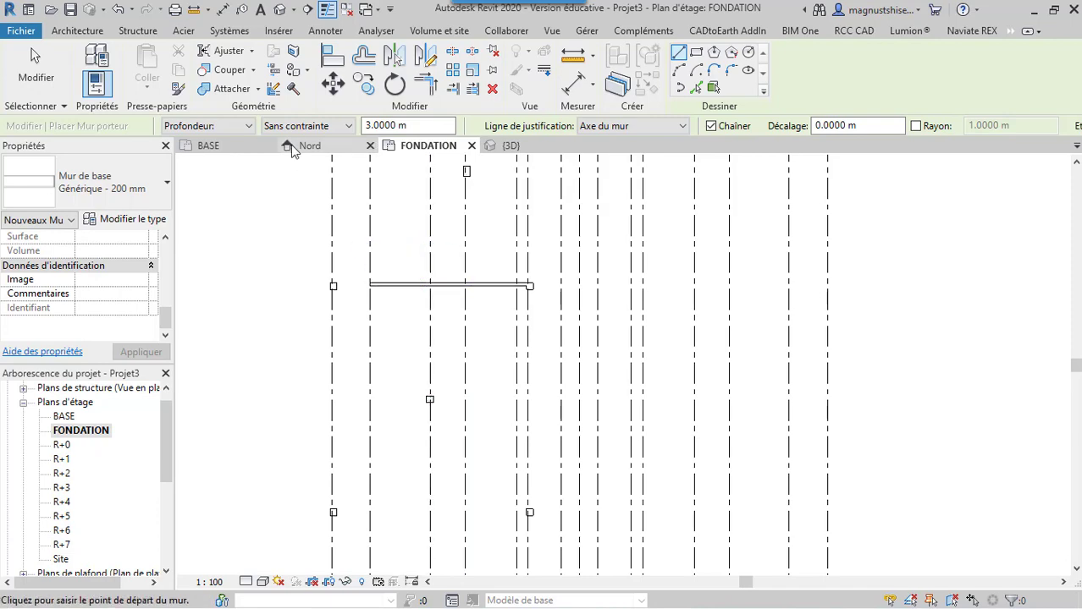
In the BASE floor plan, draw a structural wall 4.5 m long along grid 4 from grid J to grid L, and end the chain
left_click(248, 151)
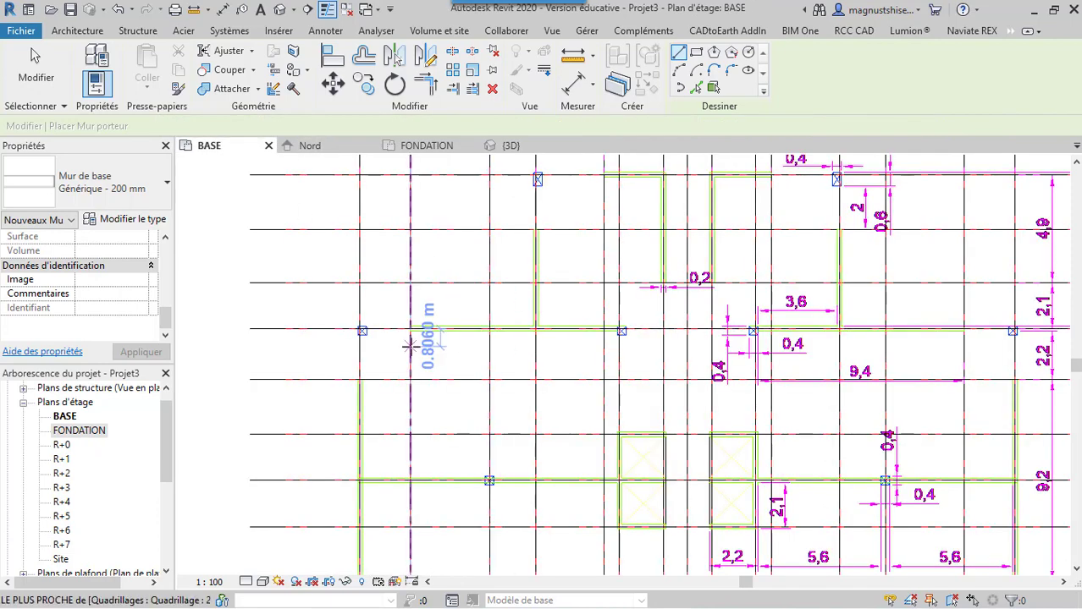
scroll(546, 326, "down", 2)
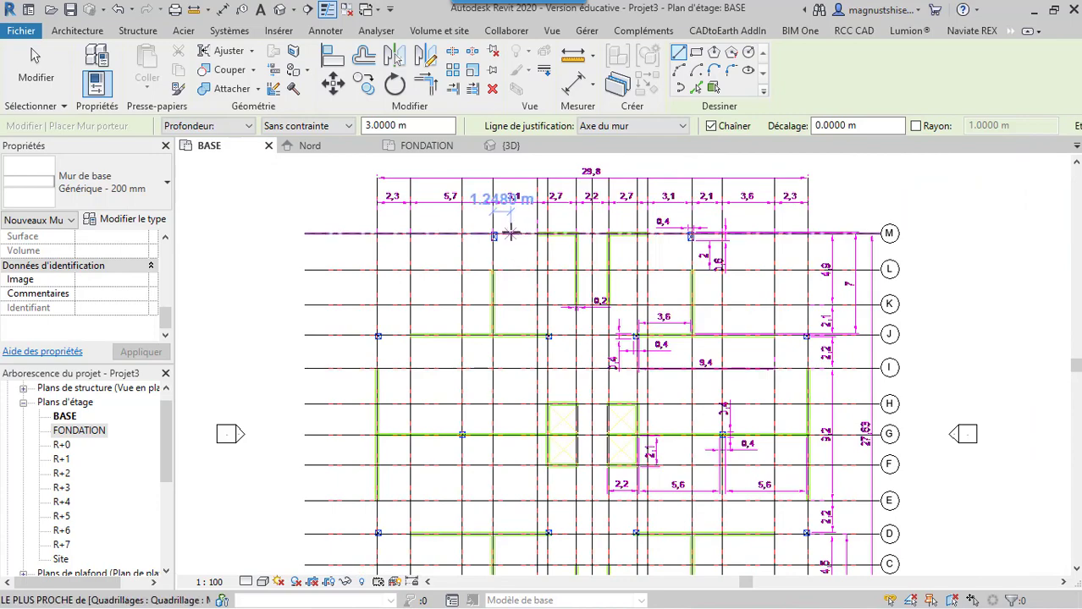
scroll(508, 262, "up", 5)
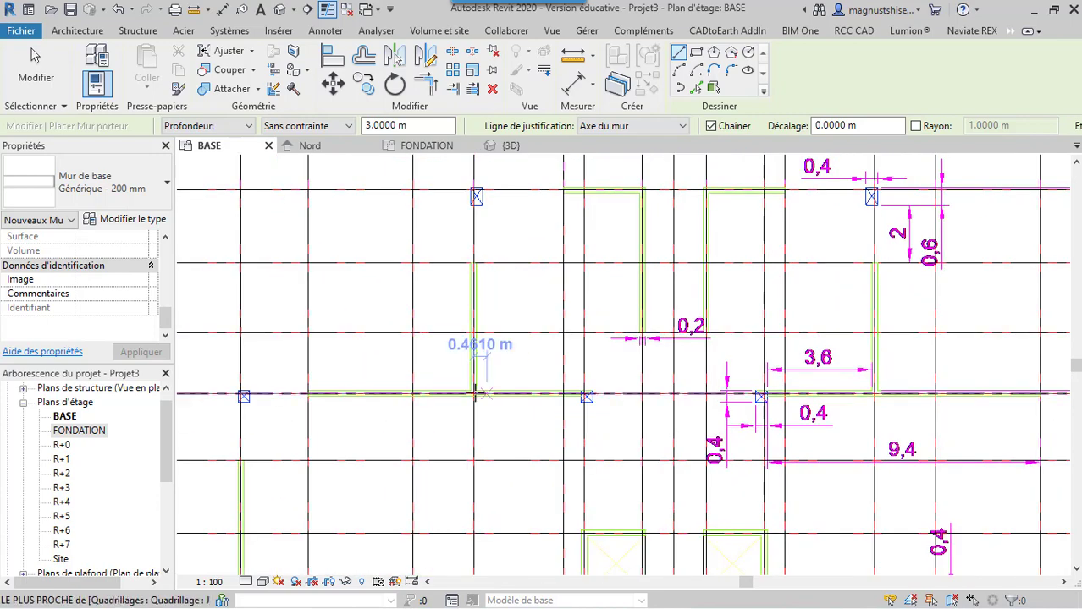
left_click(472, 389)
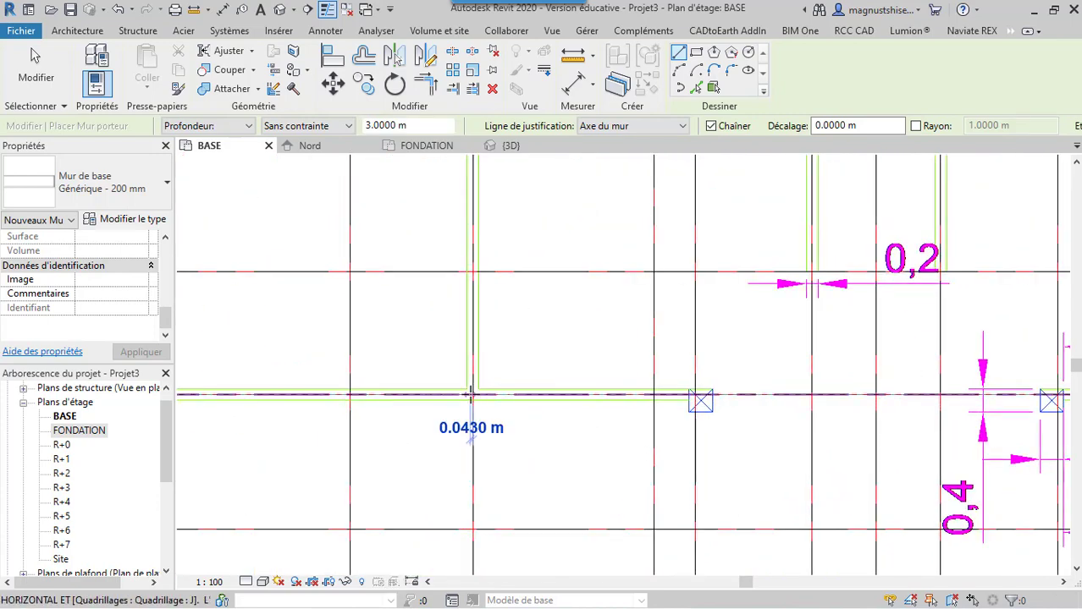
scroll(541, 339, "down", 3)
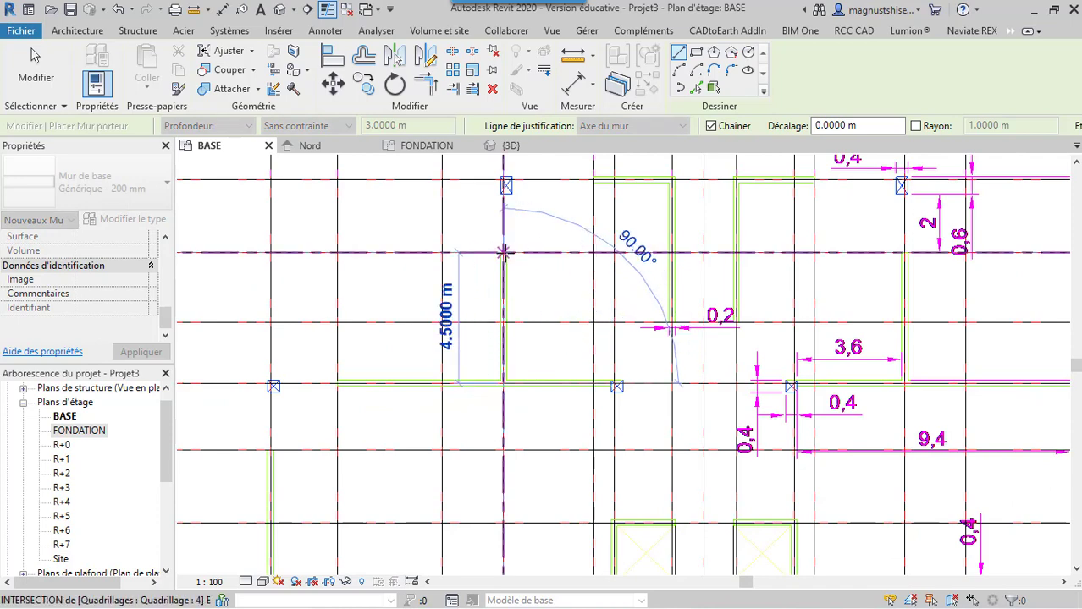
scroll(502, 252, "up", 4)
left_click(502, 251)
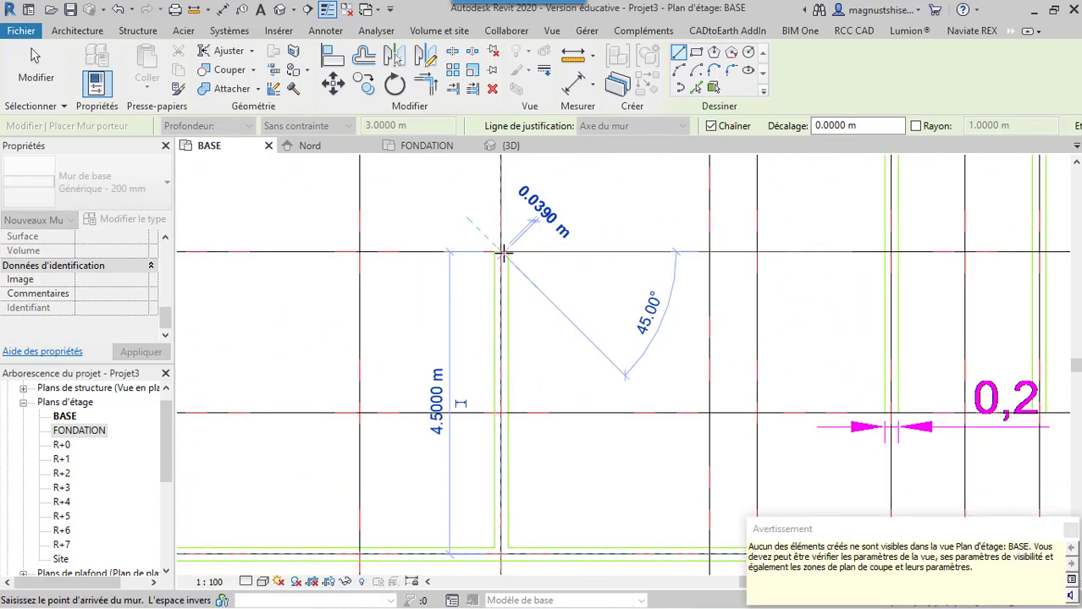
key("Escape")
key("Escape")
Draw an L-shaped wall chain 2.7 m along grid M from grid 5 to grid 7, continuing along grid 7 to grid K, and end it
scroll(395, 289, "down", 5)
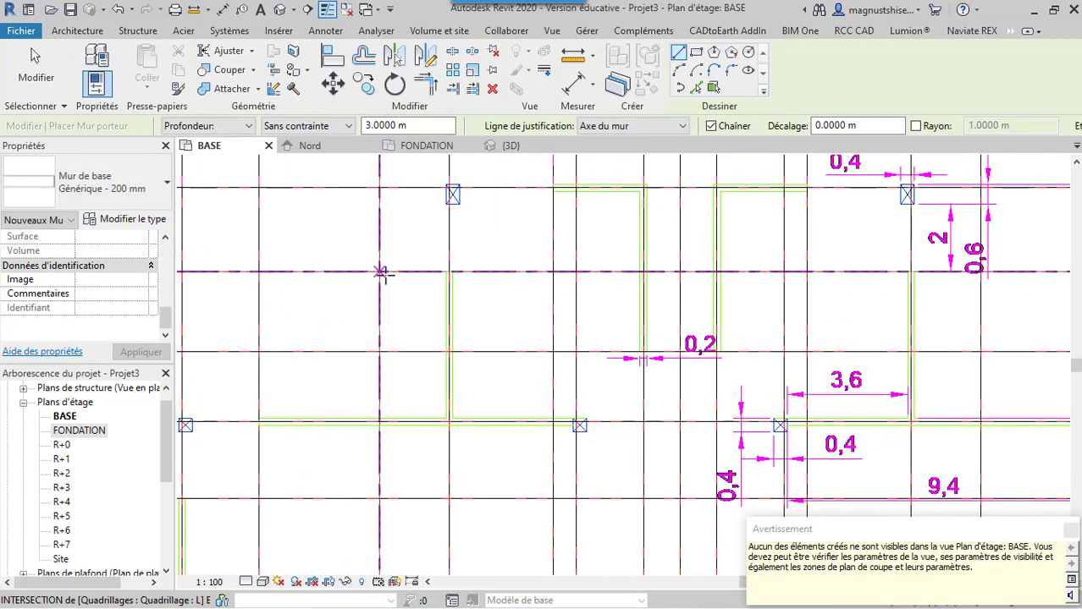
scroll(533, 184, "up", 6)
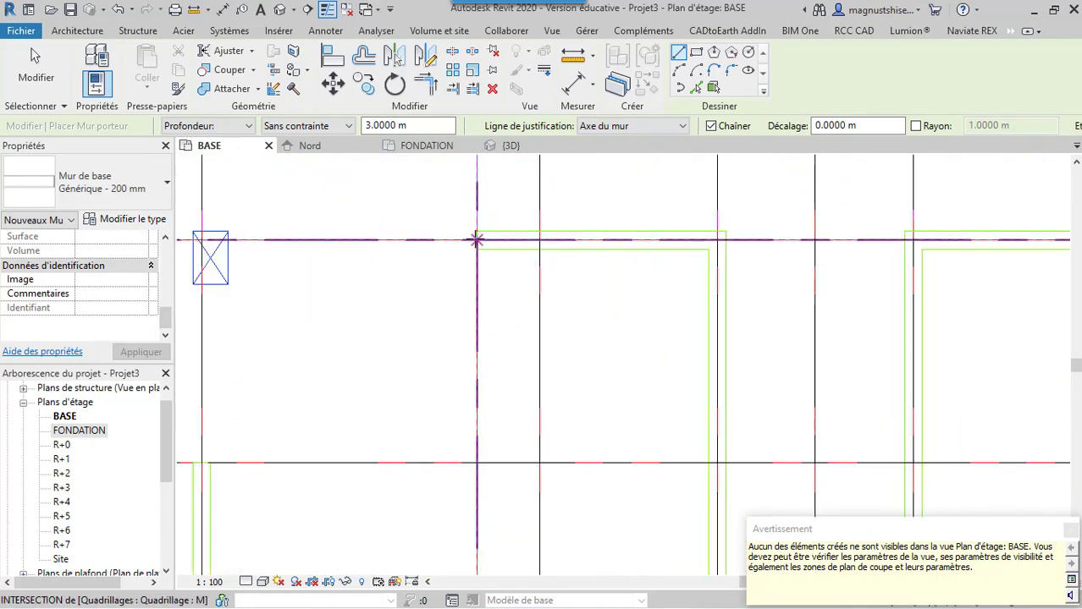
left_click(476, 240)
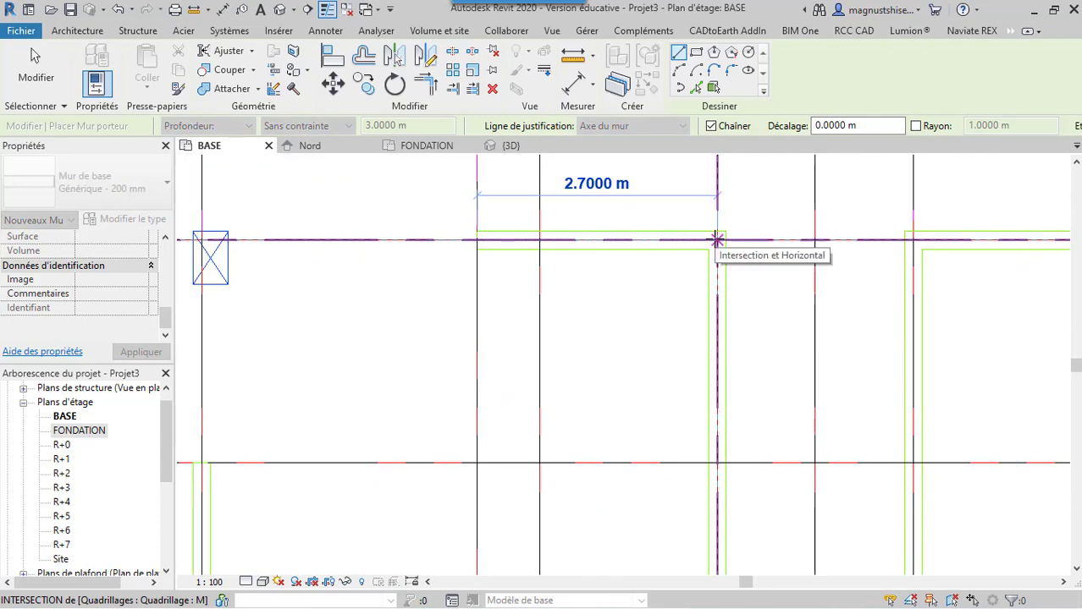
left_click(716, 240)
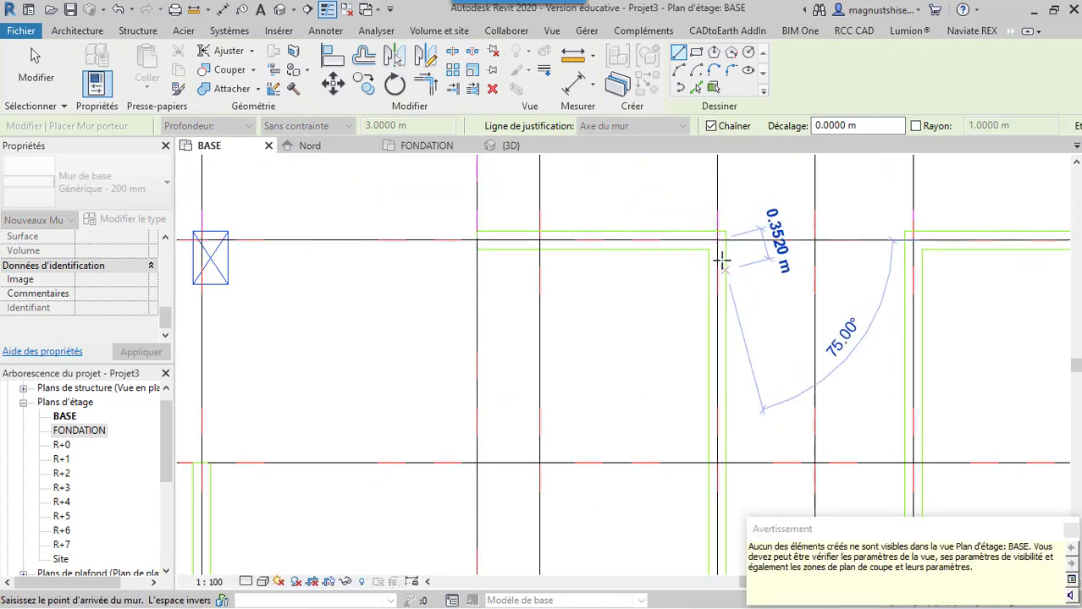
scroll(719, 245, "down", 3)
scroll(756, 415, "up", 3)
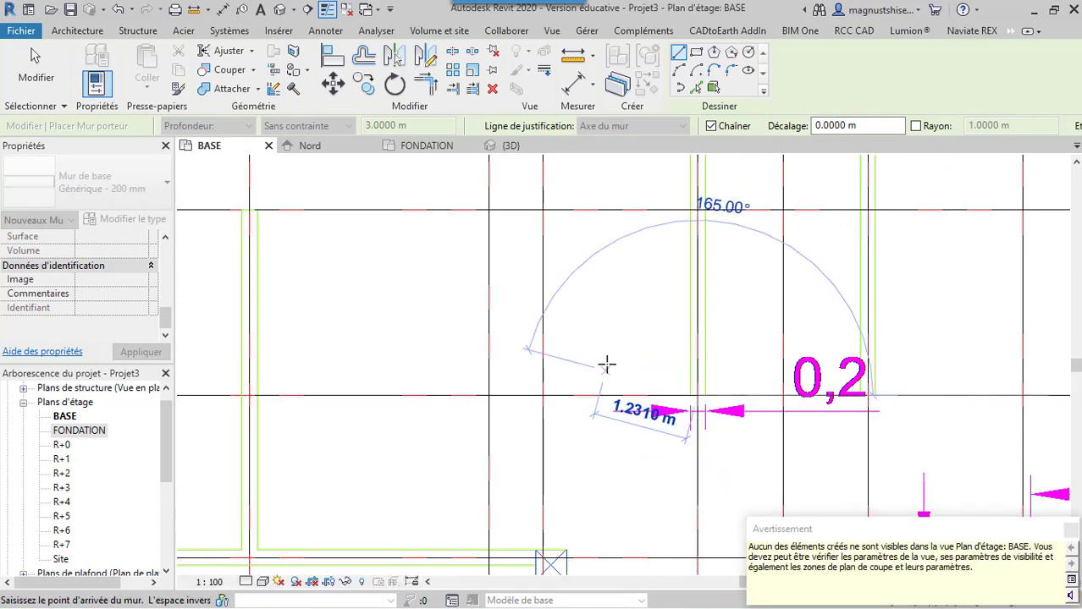
key("Escape")
Draw a structural wall 9.2 m long along grid 1 from grid I to grid E, and end the chain
scroll(542, 296, "down", 5)
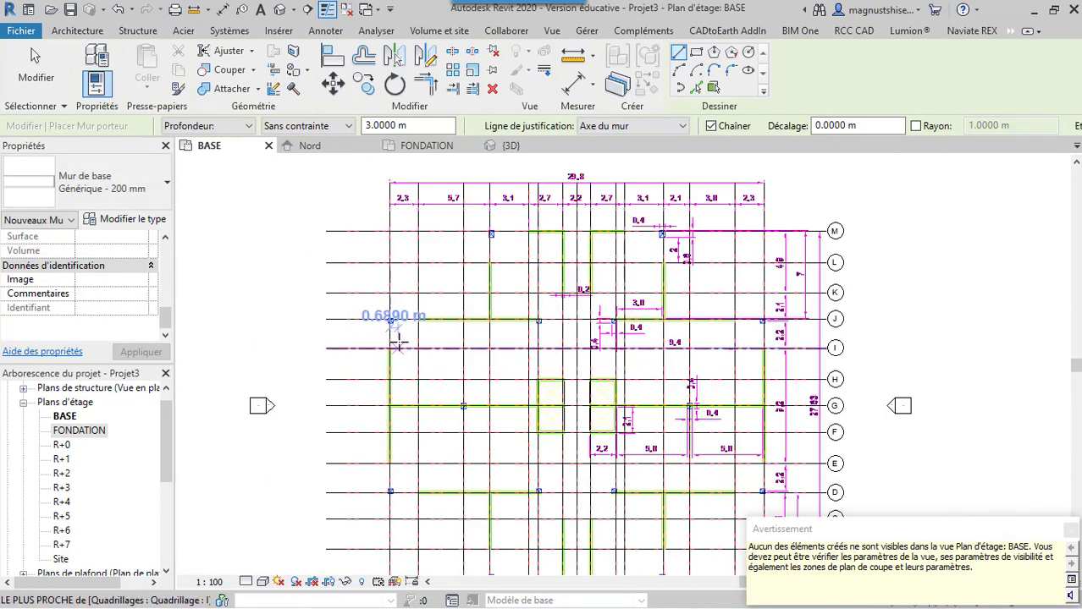
scroll(388, 348, "up", 3)
scroll(382, 359, "up", 3)
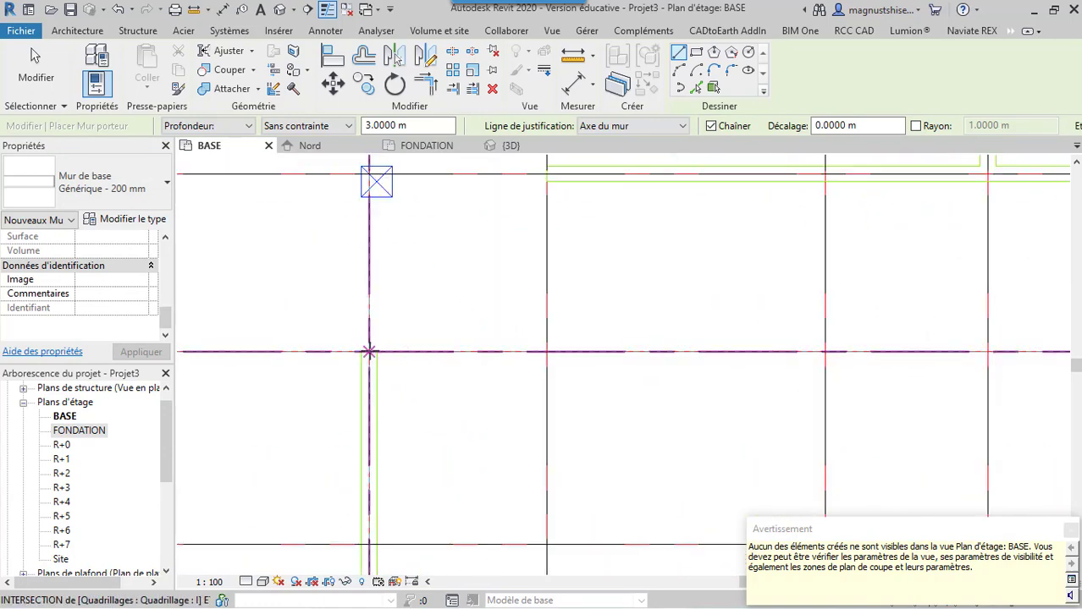
left_click(376, 357)
scroll(458, 238, "down", 4)
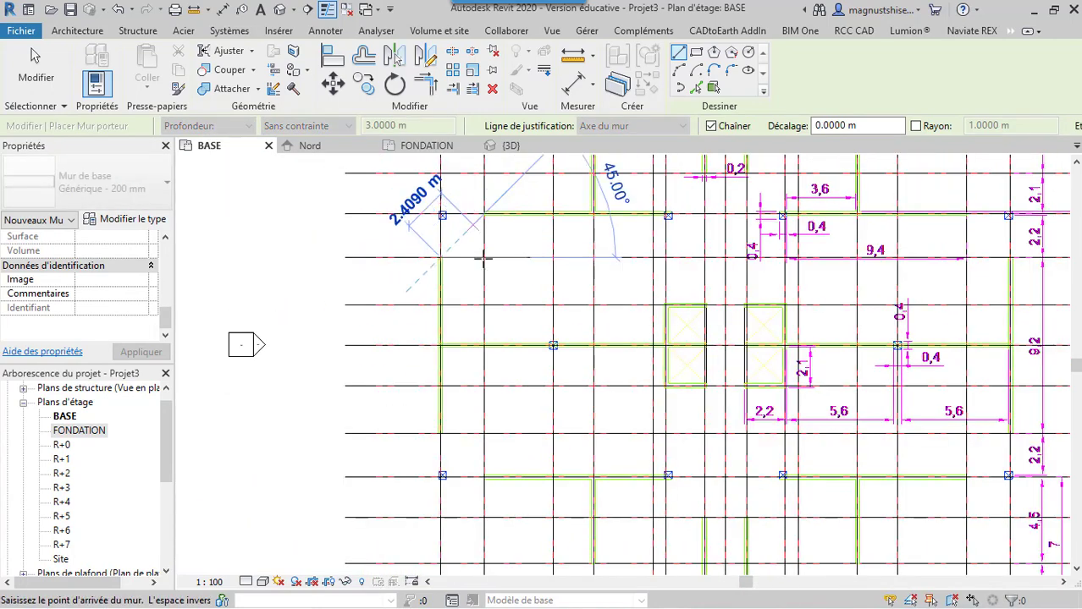
scroll(438, 436, "up", 3)
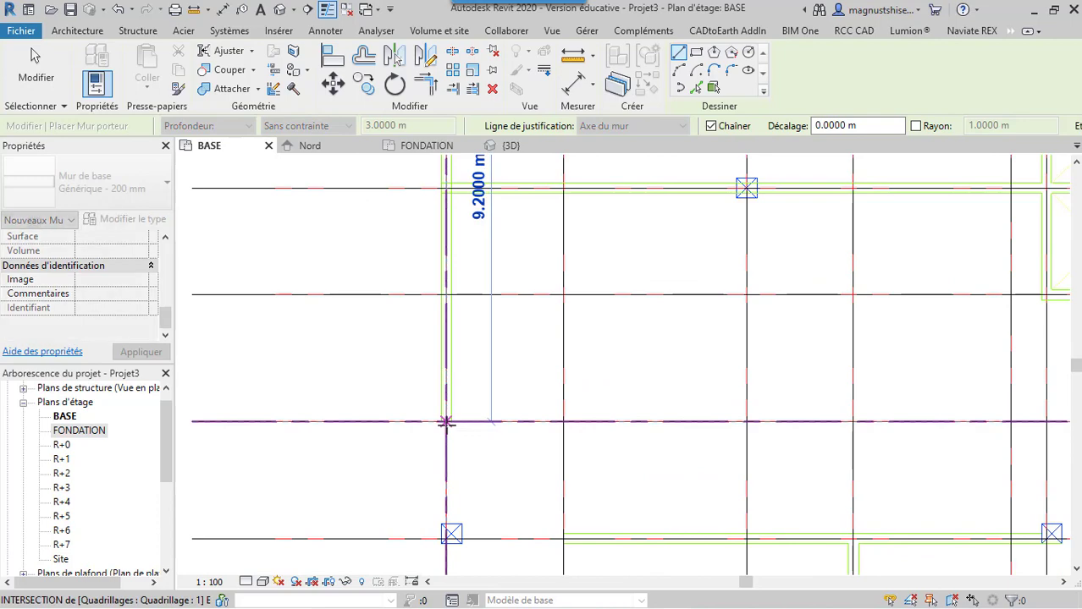
left_click(446, 421)
key("Escape")
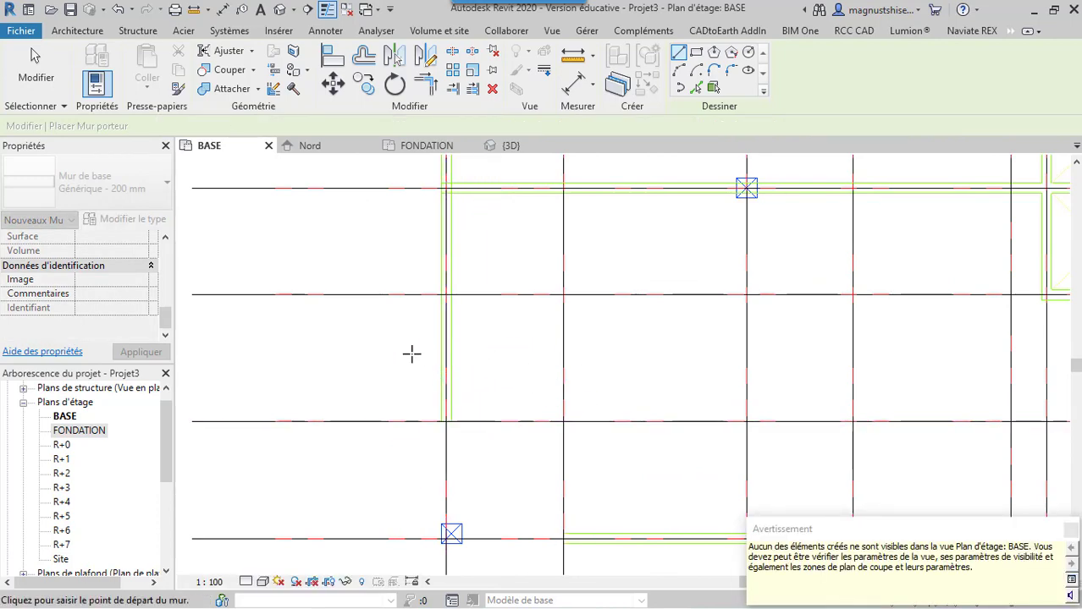
Draw a structural wall 5.9 m long along grid G from grid 1 to the centre of the column at grid 3
scroll(415, 341, "down", 6)
scroll(575, 248, "up", 2)
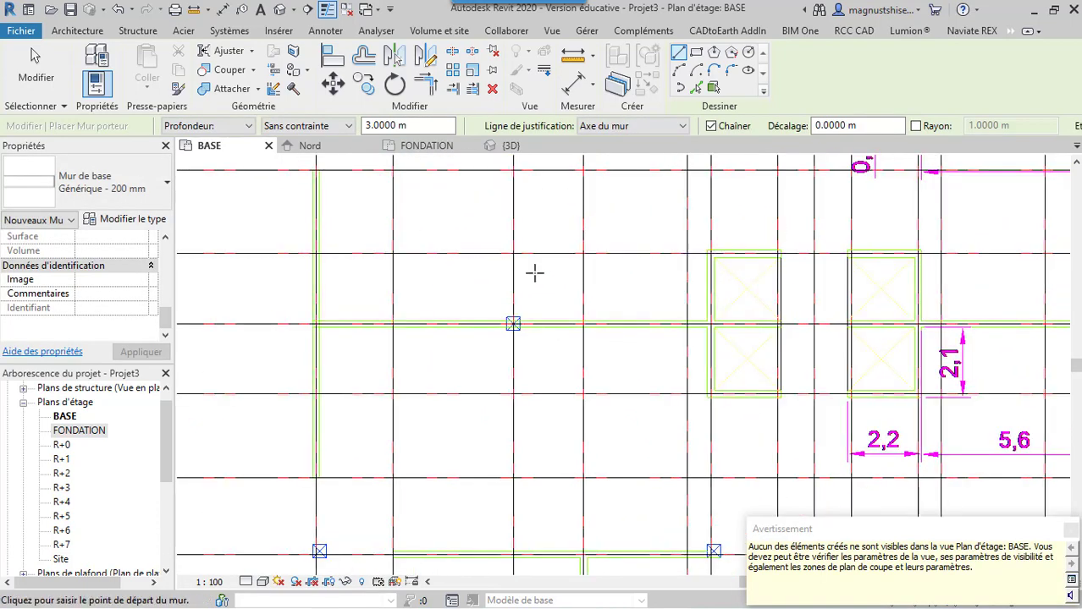
scroll(364, 313, "up", 2)
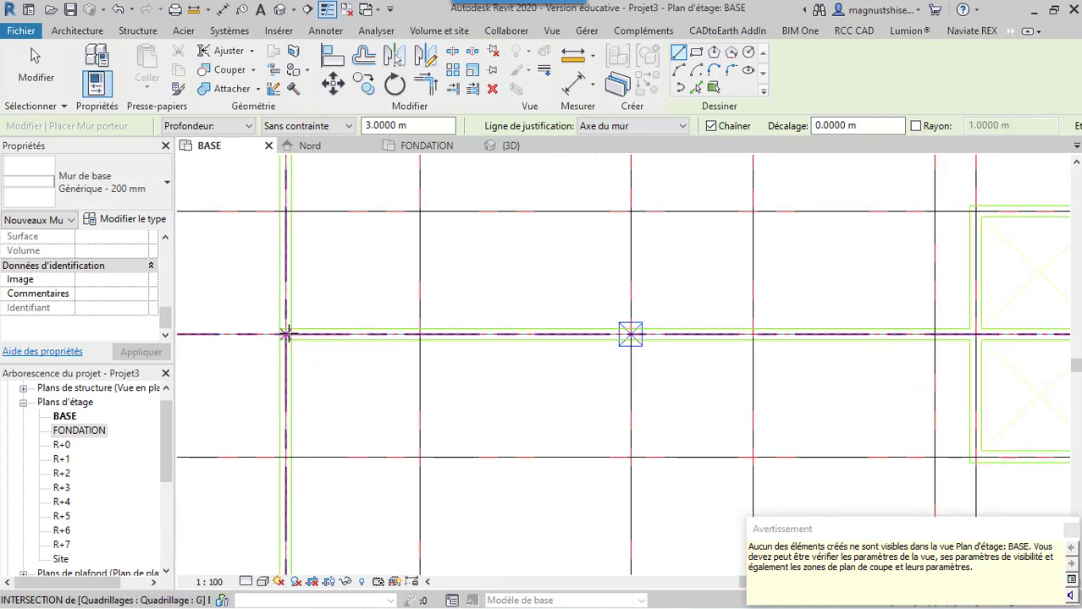
left_click(286, 333)
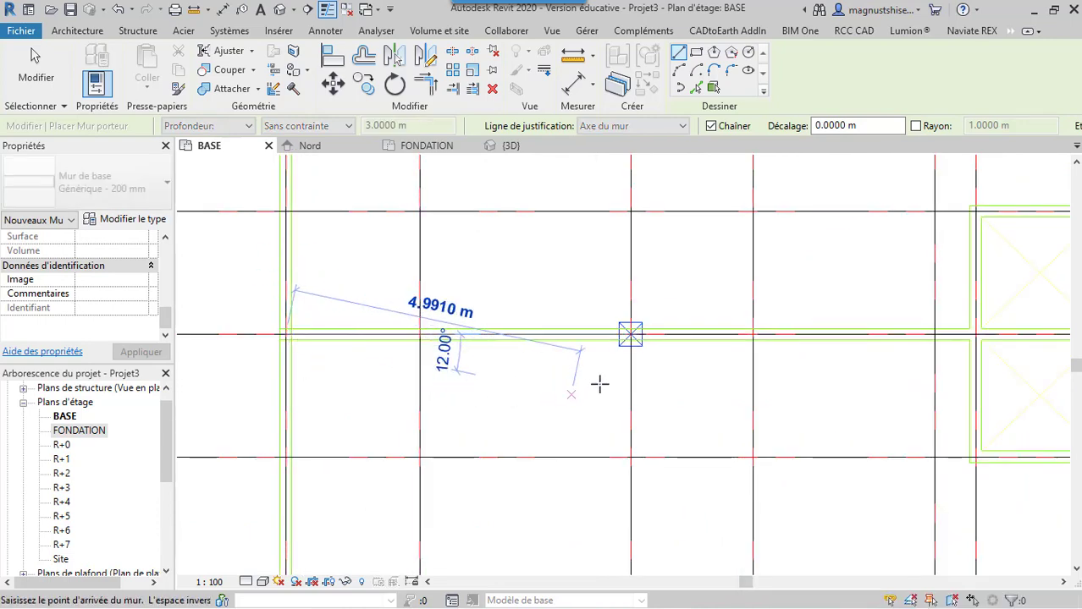
scroll(648, 334, "up", 2)
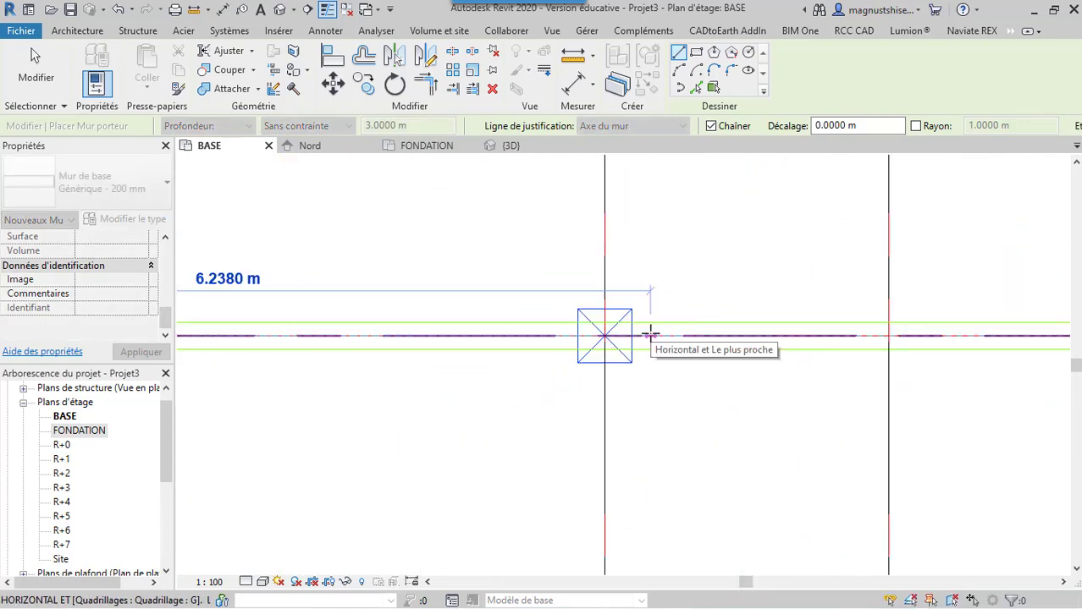
left_click(603, 336)
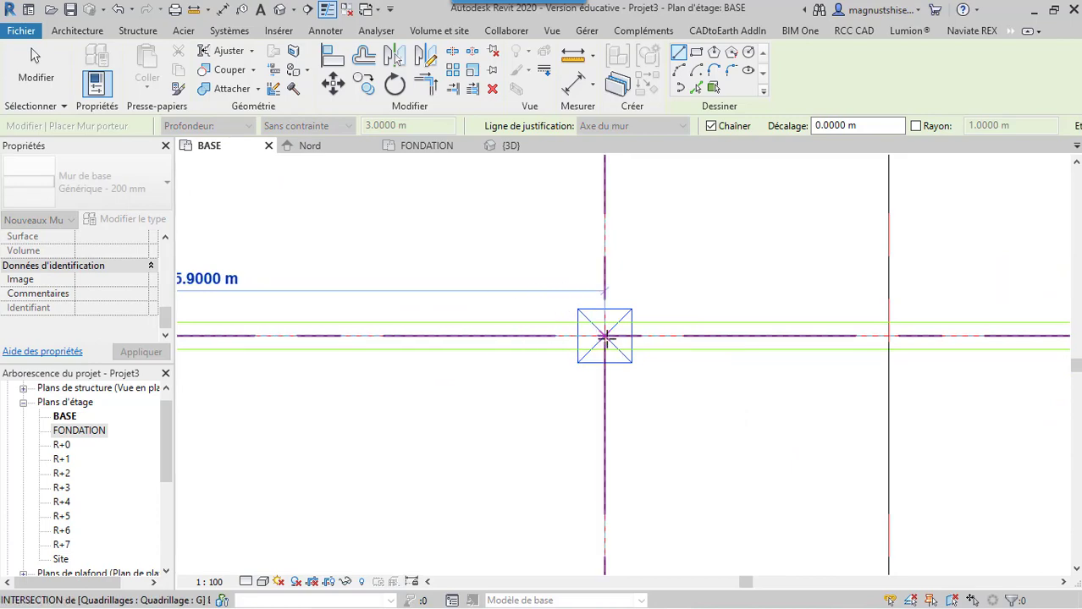
Continue the wall along grid G from the column at grid 3 to the outer shaft edge just past grid 7, and end the chain
scroll(605, 336, "down", 2)
scroll(604, 337, "down", 2)
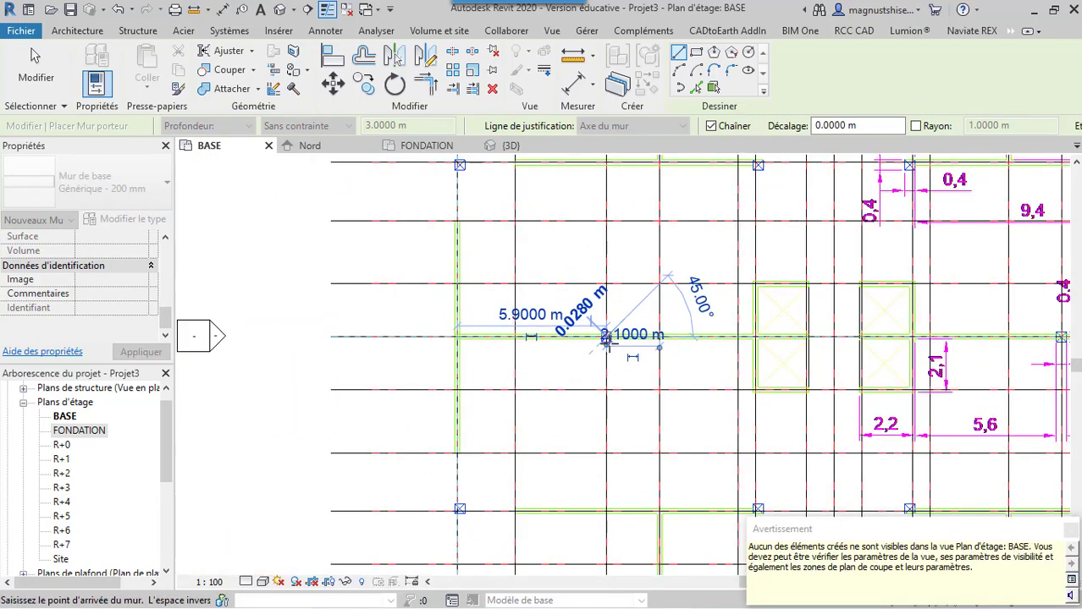
scroll(784, 324, "up", 3)
scroll(784, 323, "up", 1)
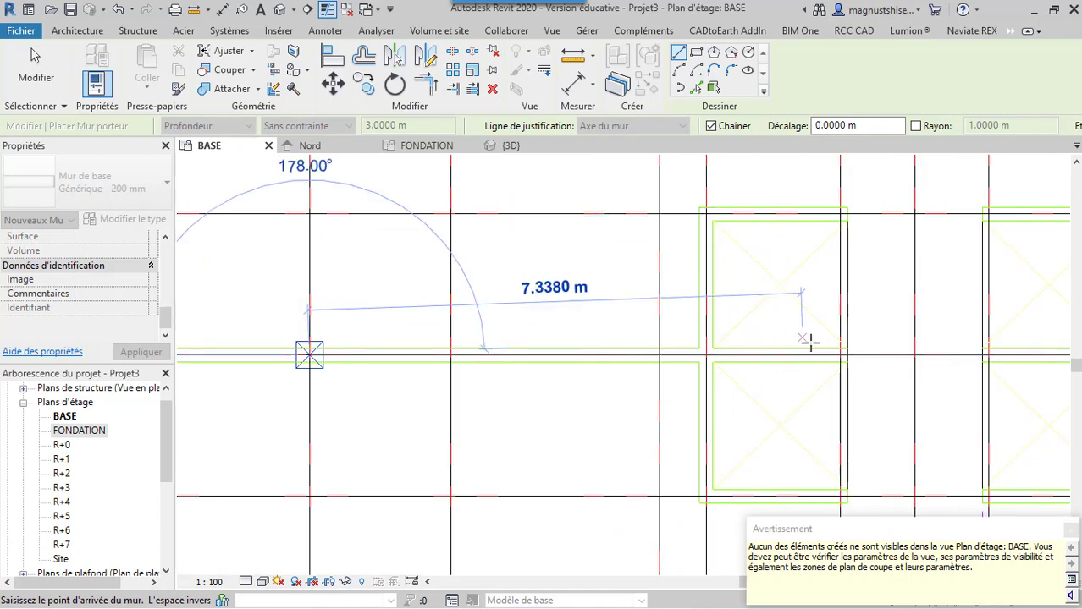
scroll(845, 355, "up", 3)
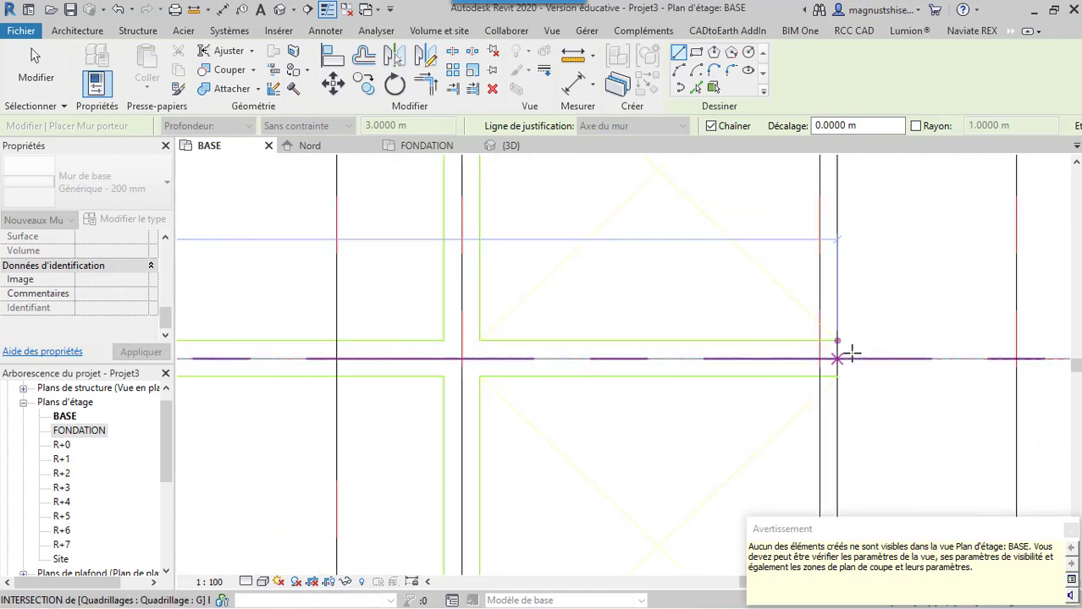
left_click(836, 358)
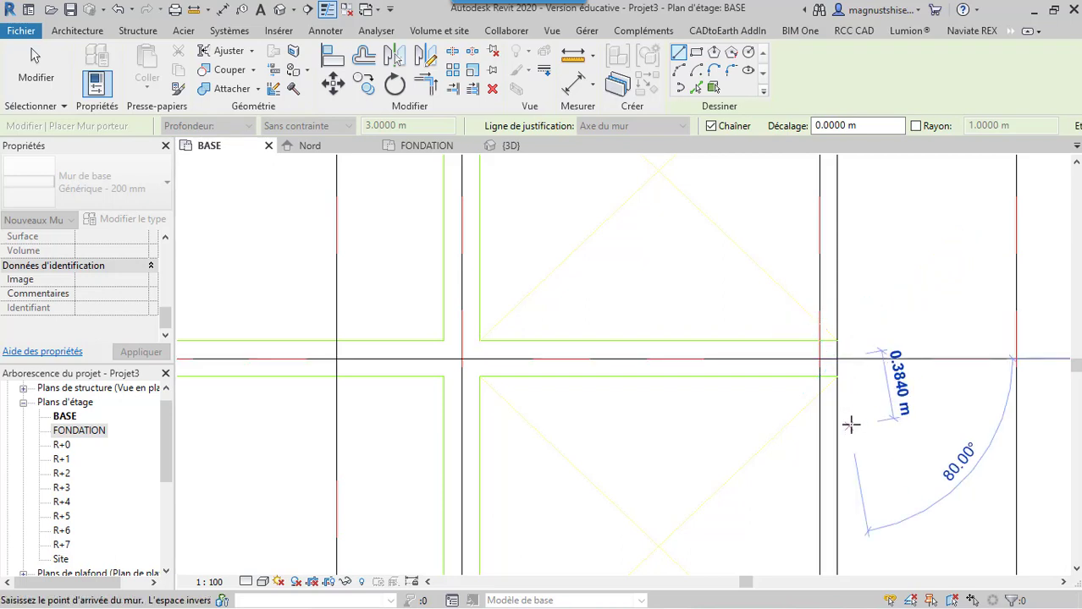
key("Escape")
key("Escape")
Draw a shaft wall chain along grid 6 from grid G to grid F, then about 2.1 m along grid F to the shaft's outer edge
scroll(659, 299, "down", 2)
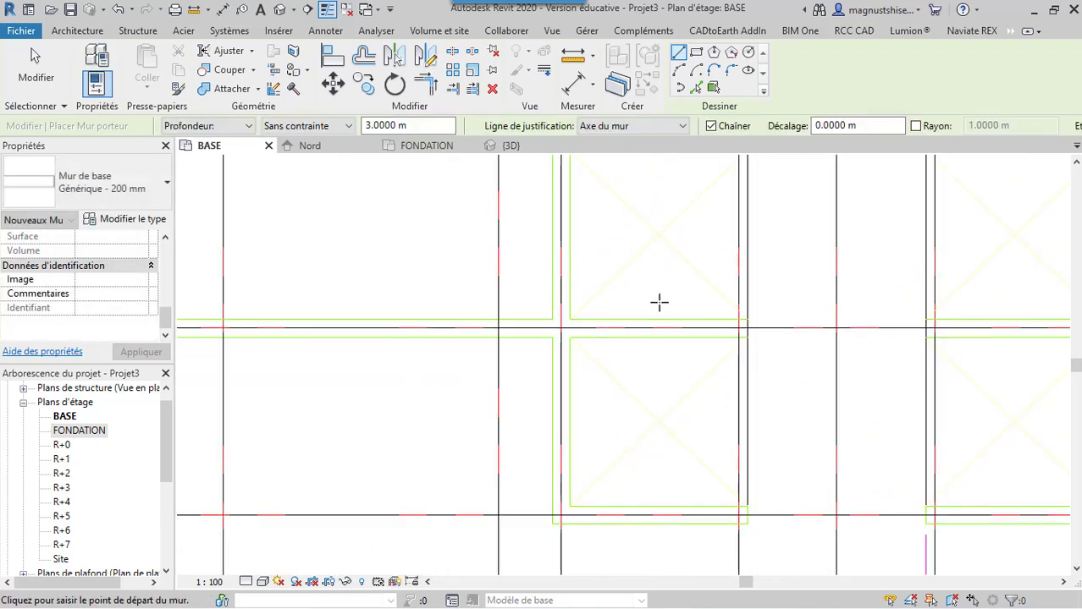
left_click(560, 328)
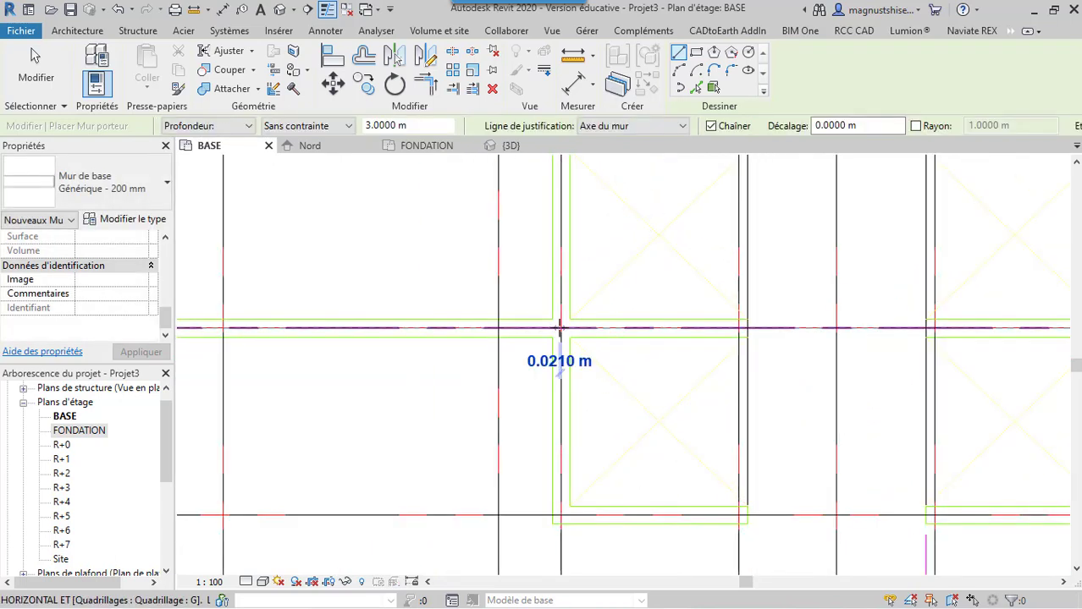
left_click(560, 514)
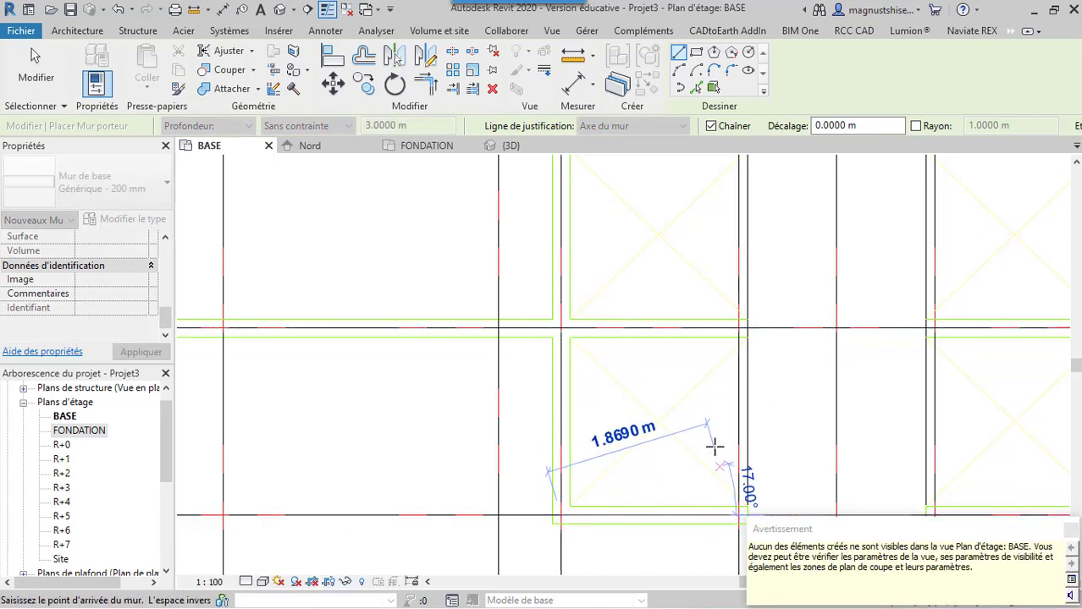
scroll(714, 414, "down", 2)
scroll(730, 423, "up", 6)
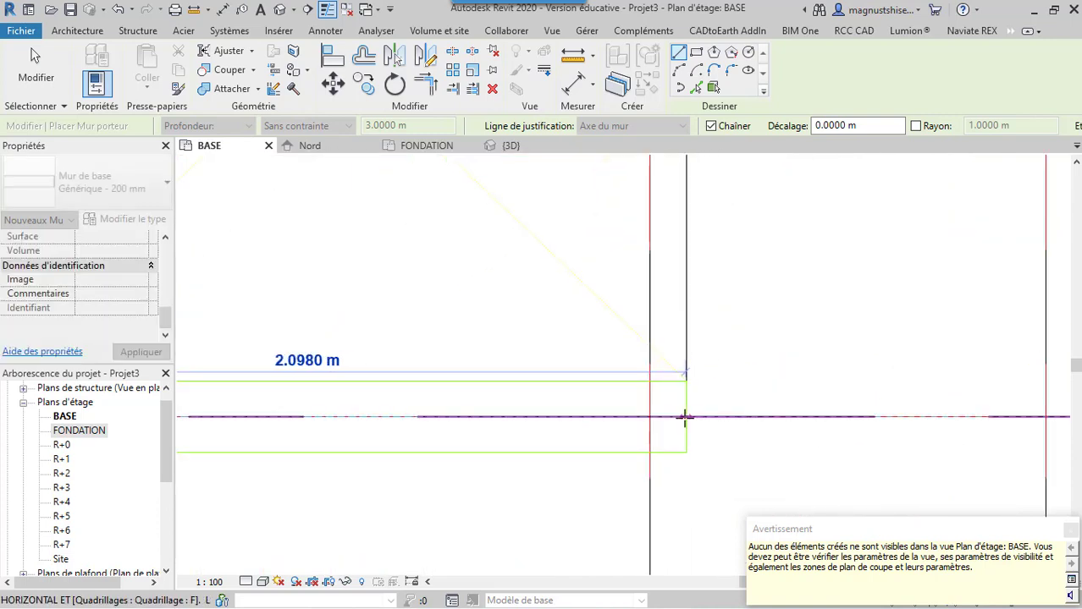
left_click(686, 416)
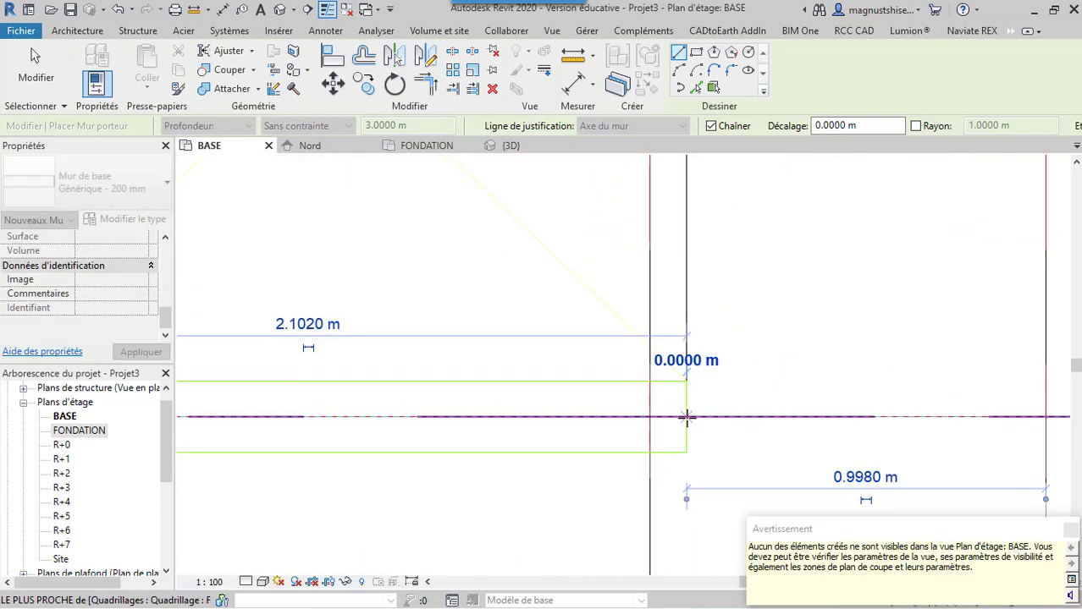
key("Escape")
Draw a shaft wall chain along grid 6 from grid G to grid H, then about 2.1 m along grid H to the shaft's outer edge, and end it
scroll(715, 427, "down", 3)
scroll(716, 437, "down", 4)
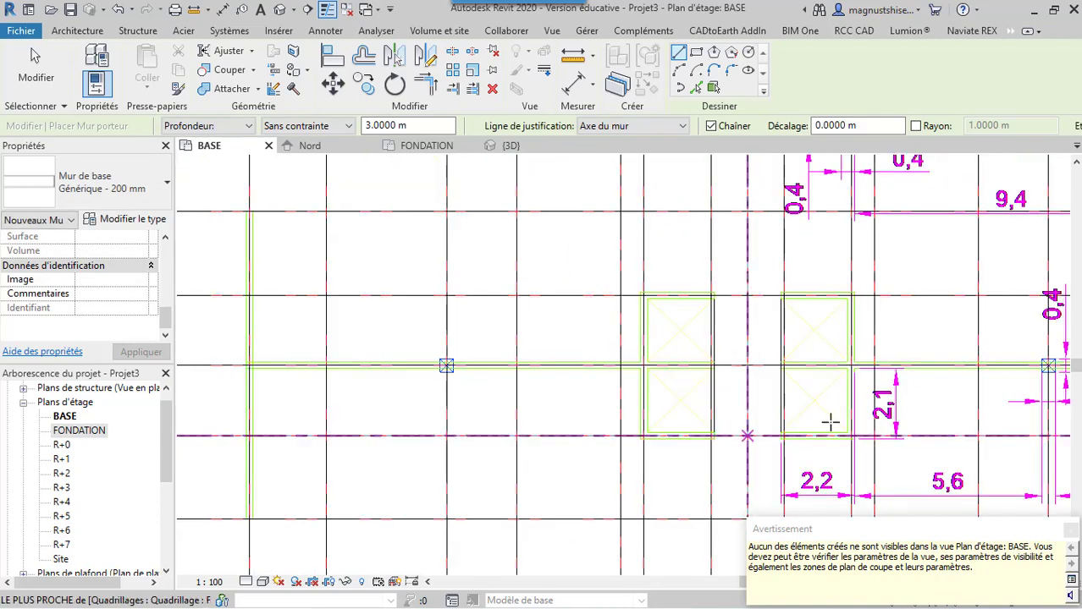
scroll(640, 276, "up", 2)
scroll(663, 425, "up", 4)
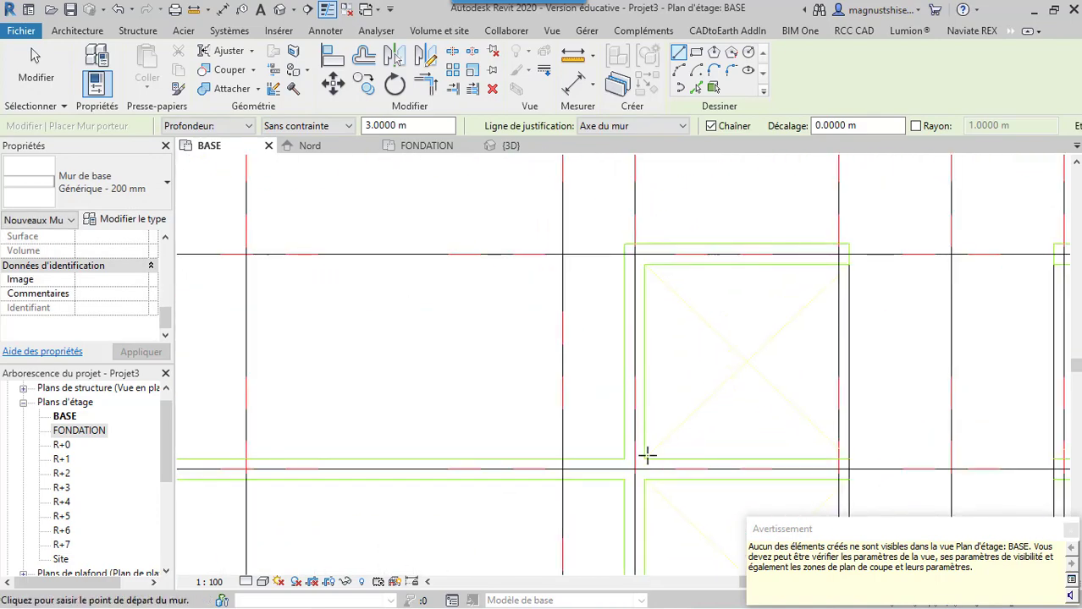
left_click(635, 469)
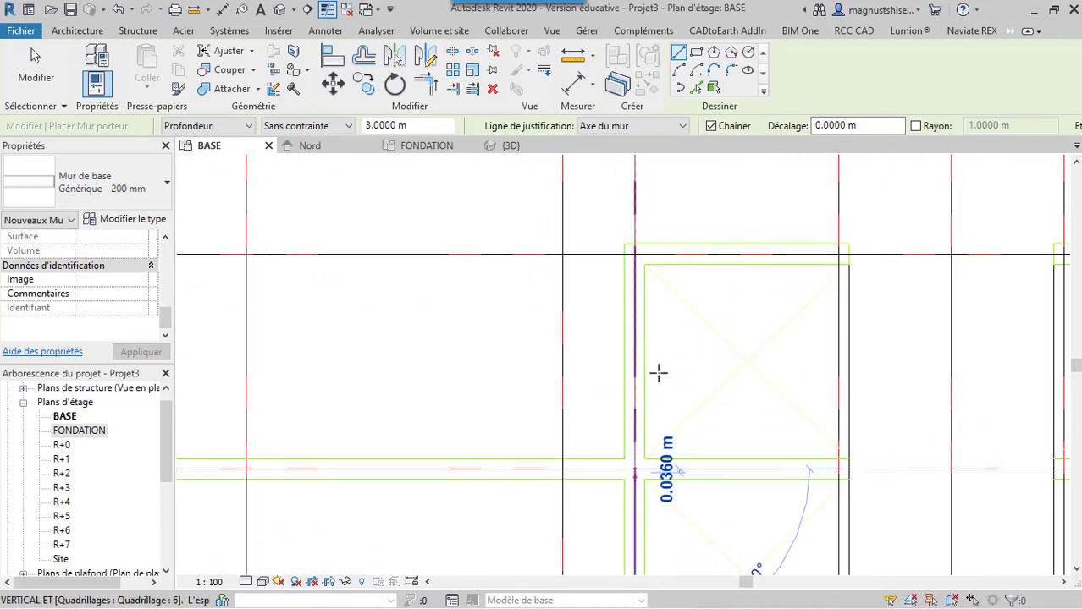
left_click(636, 252)
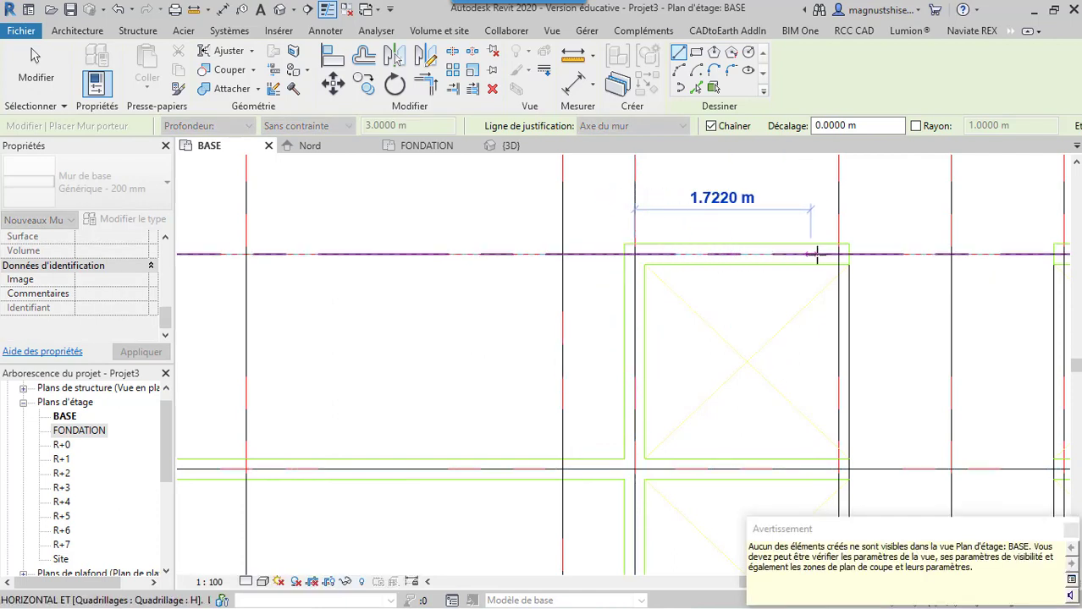
scroll(845, 252, "up", 4)
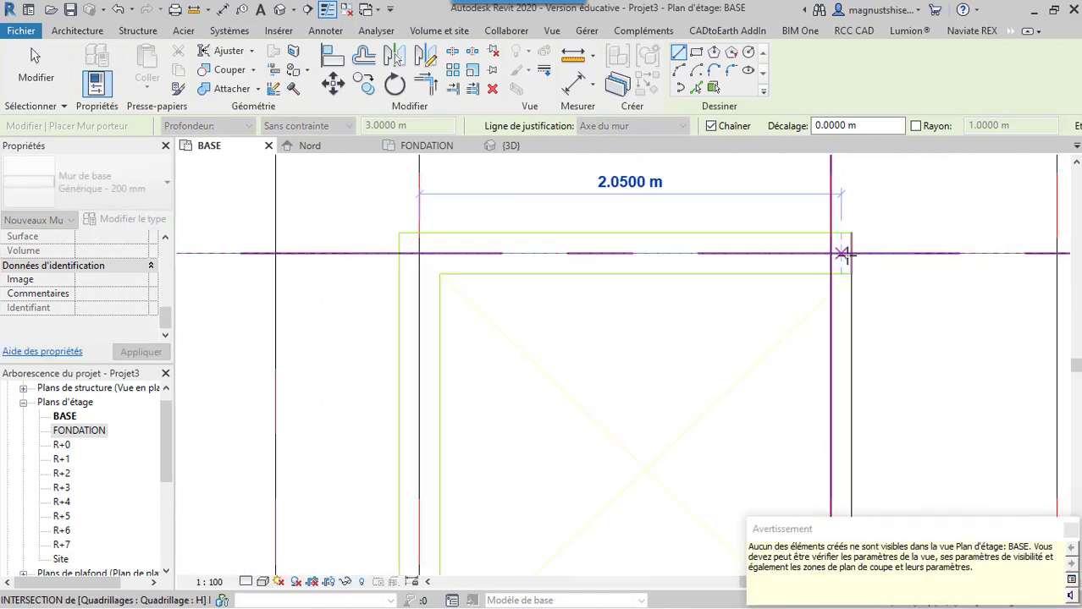
left_click(851, 252)
key("Escape")
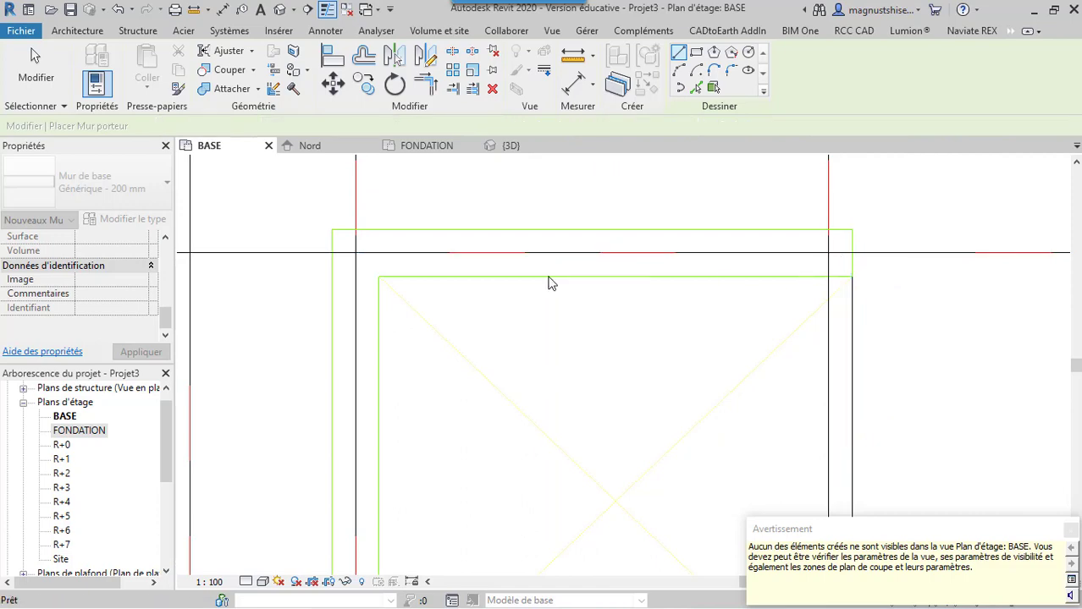
Draw a structural wall along grid D from grid 2 to the near face of the column at grid 6
scroll(550, 283, "down", 5)
scroll(510, 186, "down", 5)
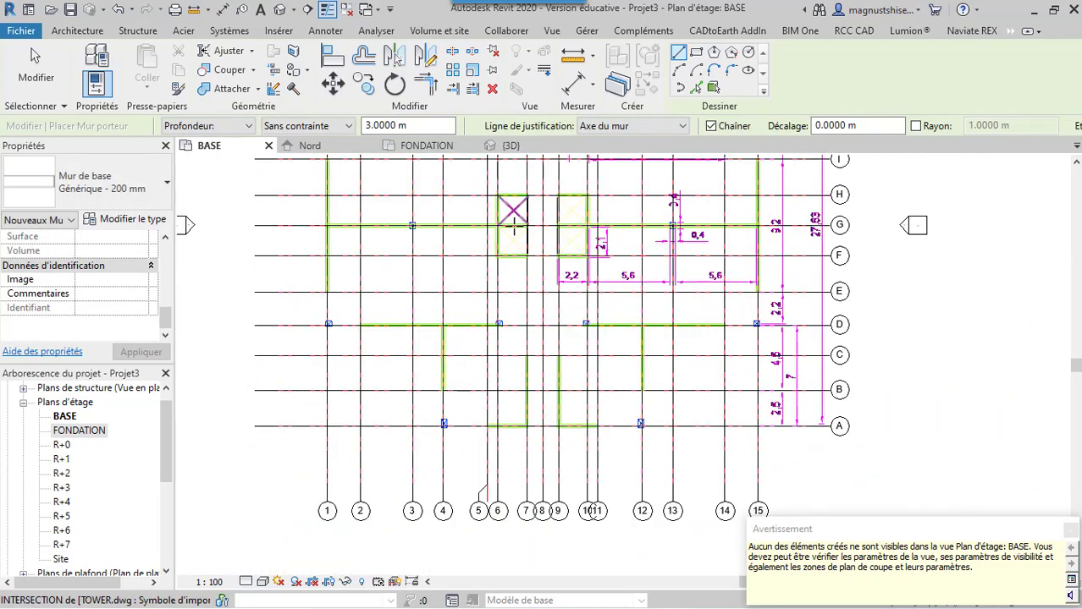
scroll(359, 303, "up", 5)
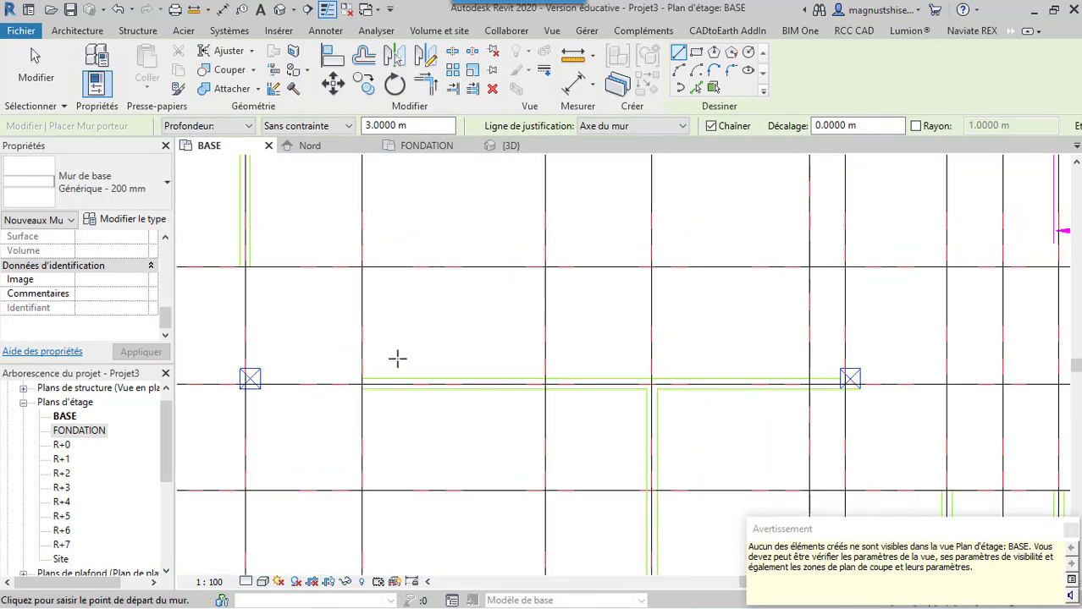
scroll(397, 373, "up", 1)
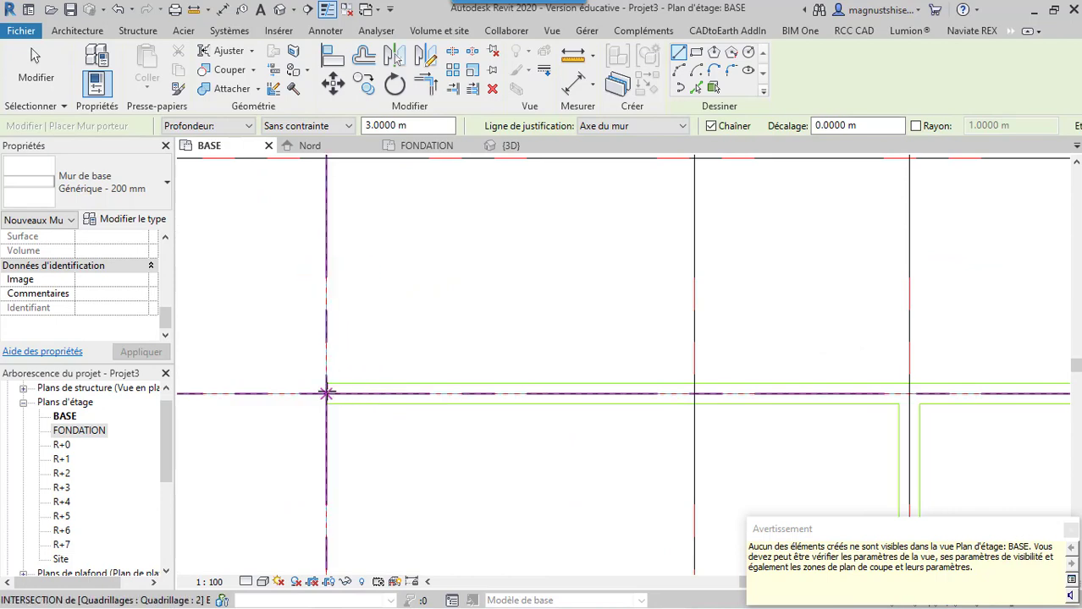
left_click(326, 393)
scroll(326, 389, "down", 4)
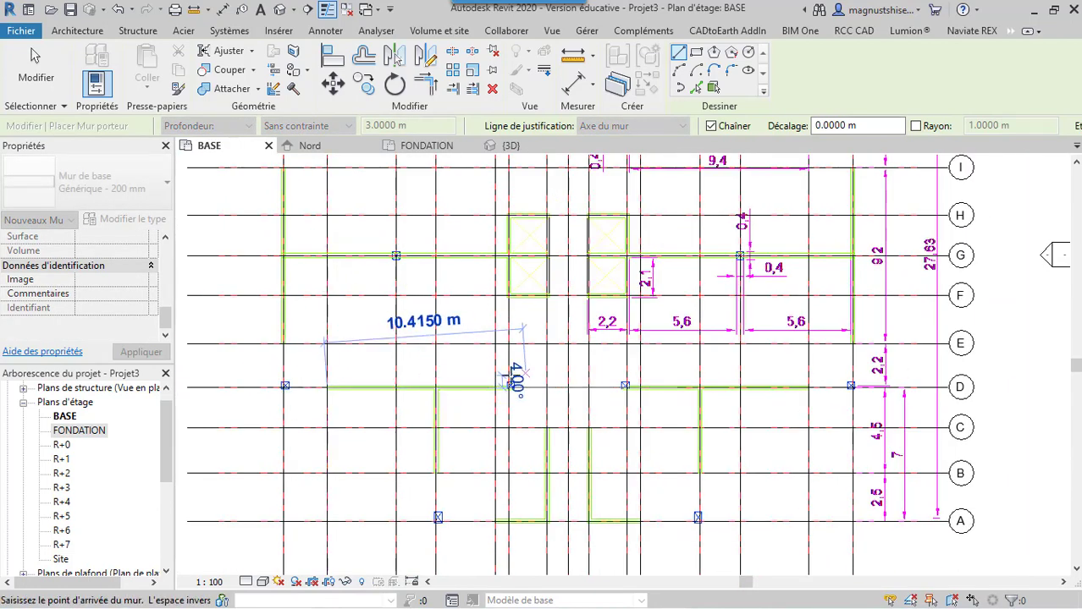
scroll(510, 385, "up", 6)
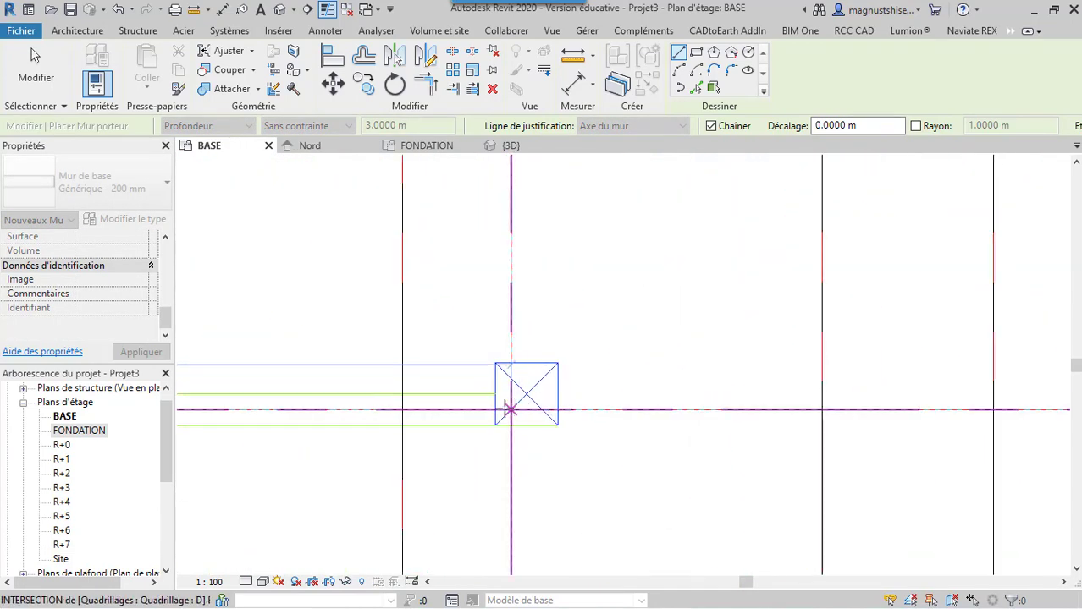
left_click(495, 412)
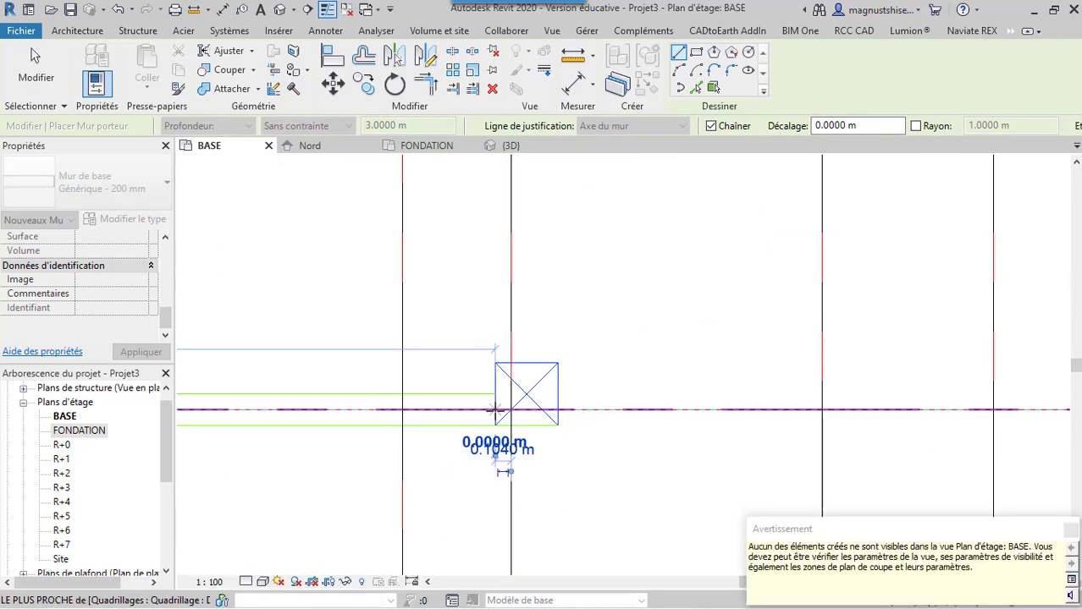
Draw a structural wall 4.5 m long along grid 4 from grid D to grid B, and end the chain
scroll(508, 356, "down", 5)
scroll(481, 278, "down", 3)
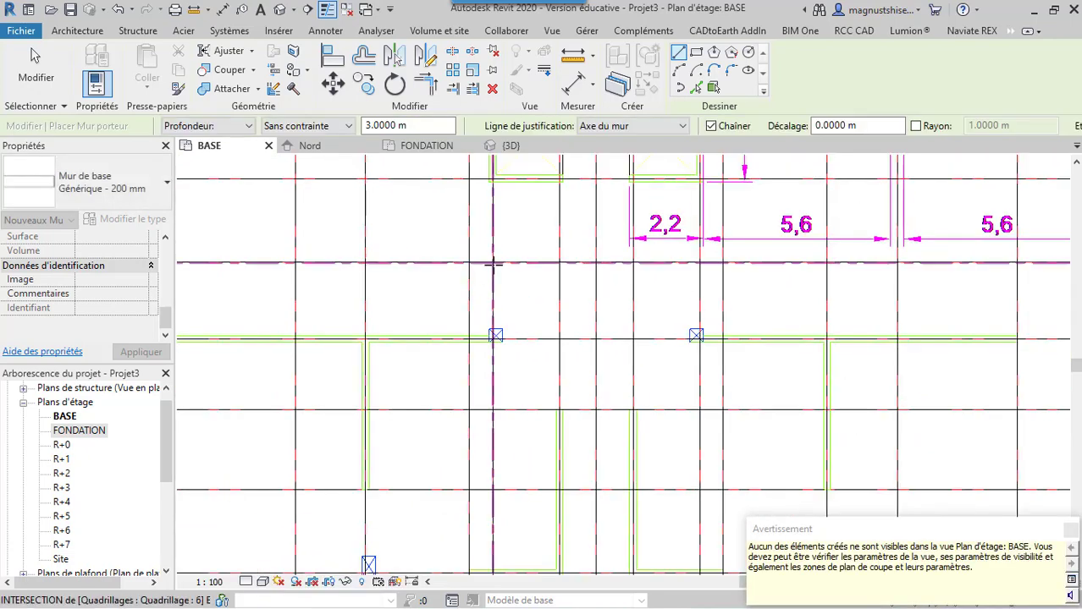
scroll(442, 321, "up", 4)
scroll(379, 300, "up", 3)
left_click(378, 299)
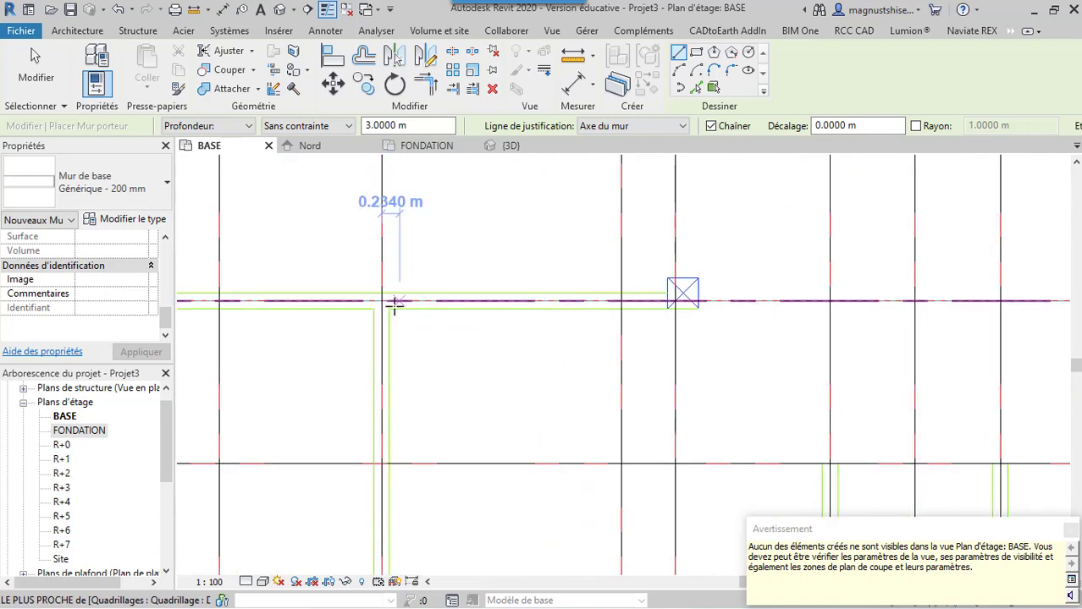
scroll(445, 386, "down", 6)
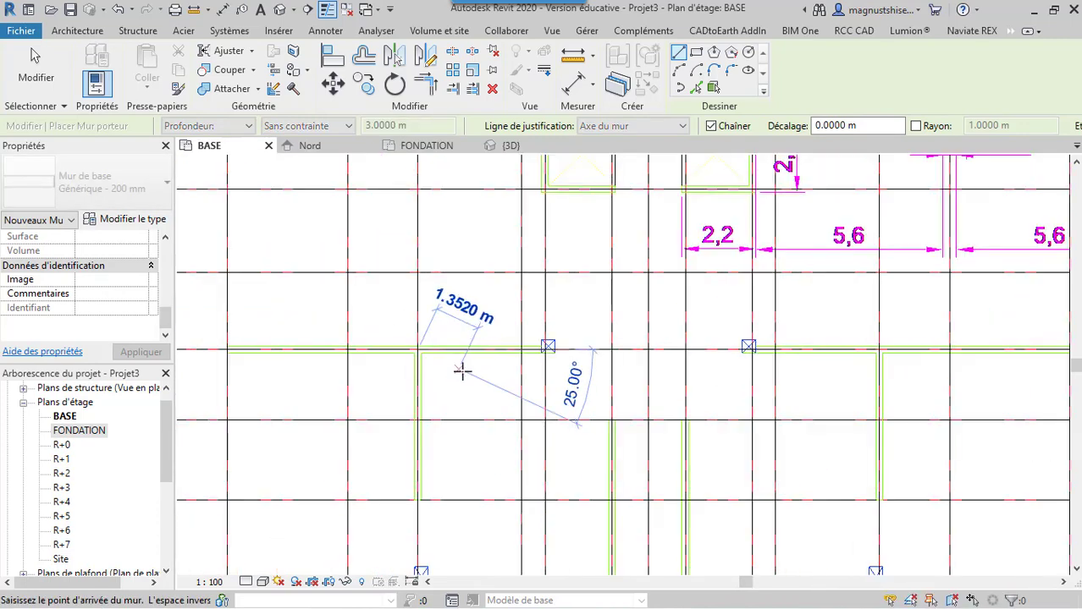
scroll(426, 506, "up", 5)
scroll(423, 505, "up", 5)
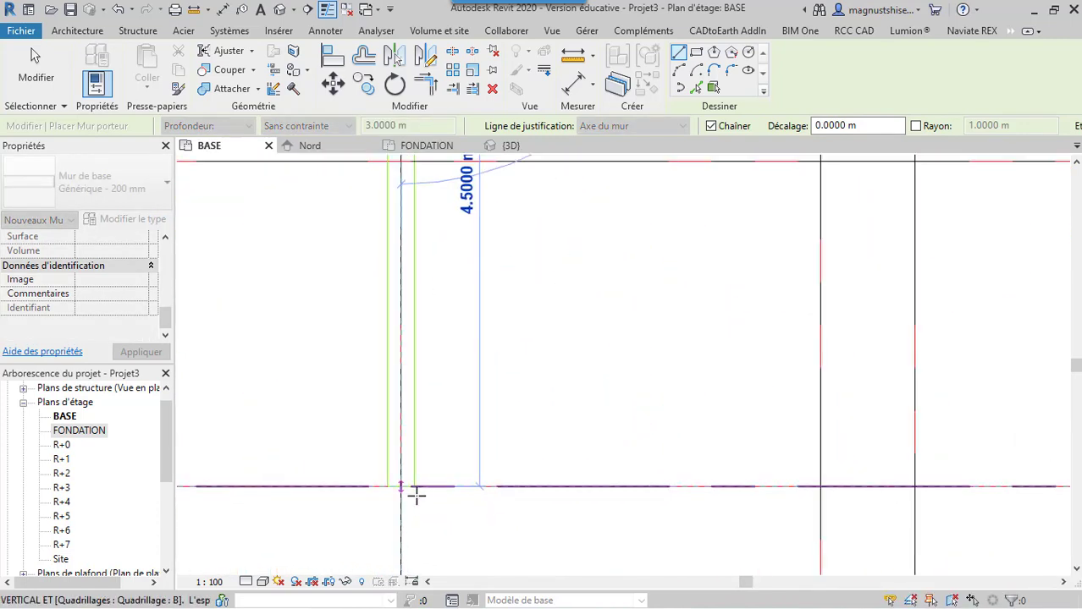
left_click(400, 490)
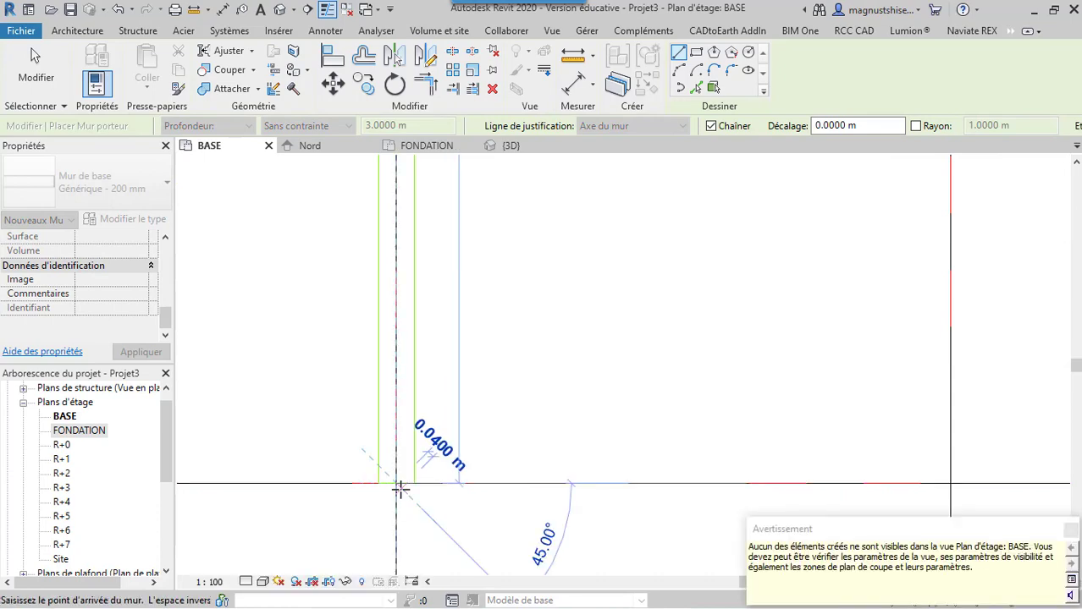
key("Escape")
Draw a wall chain 2.7 m along grid A from grid 5 to grid 7, then 4.9 m along grid 7 to grid C, and end it
scroll(338, 356, "down", 4)
scroll(357, 332, "down", 3)
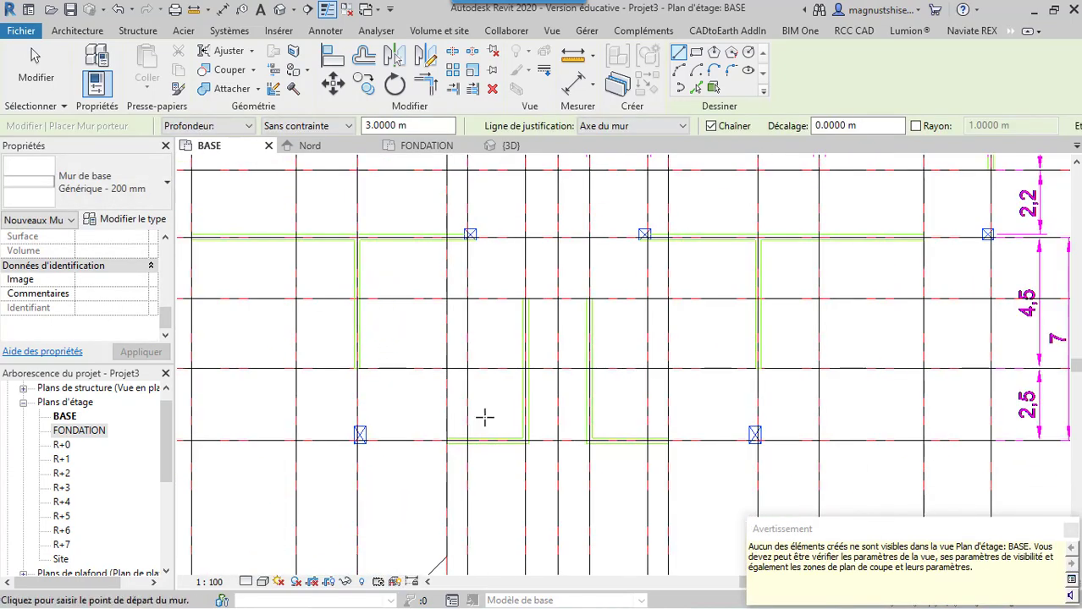
scroll(485, 421, "up", 3)
scroll(402, 451, "up", 2)
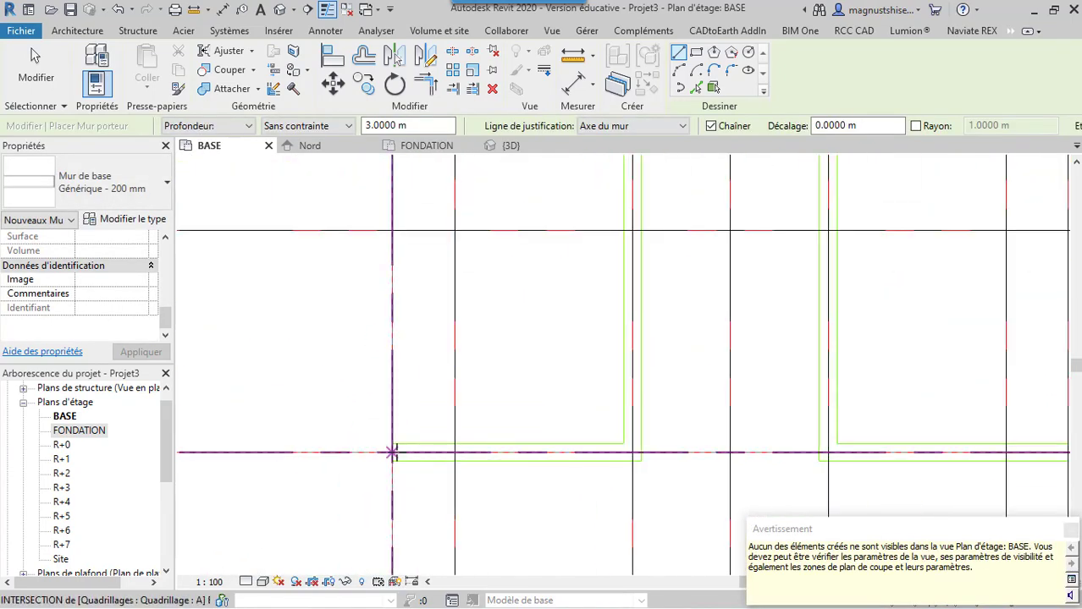
left_click(393, 451)
left_click(633, 453)
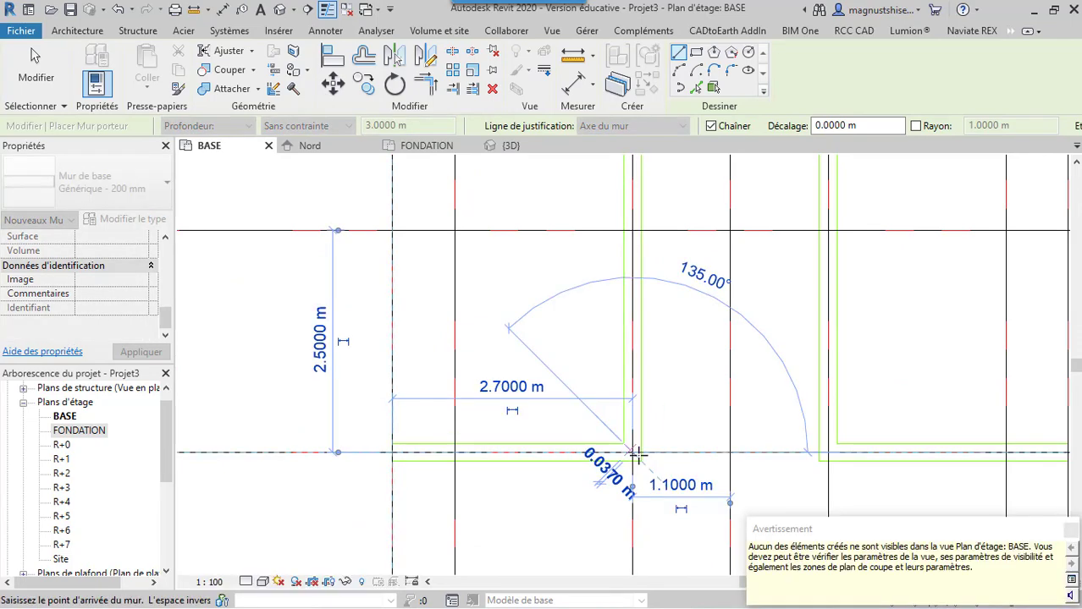
scroll(638, 457, "down", 3)
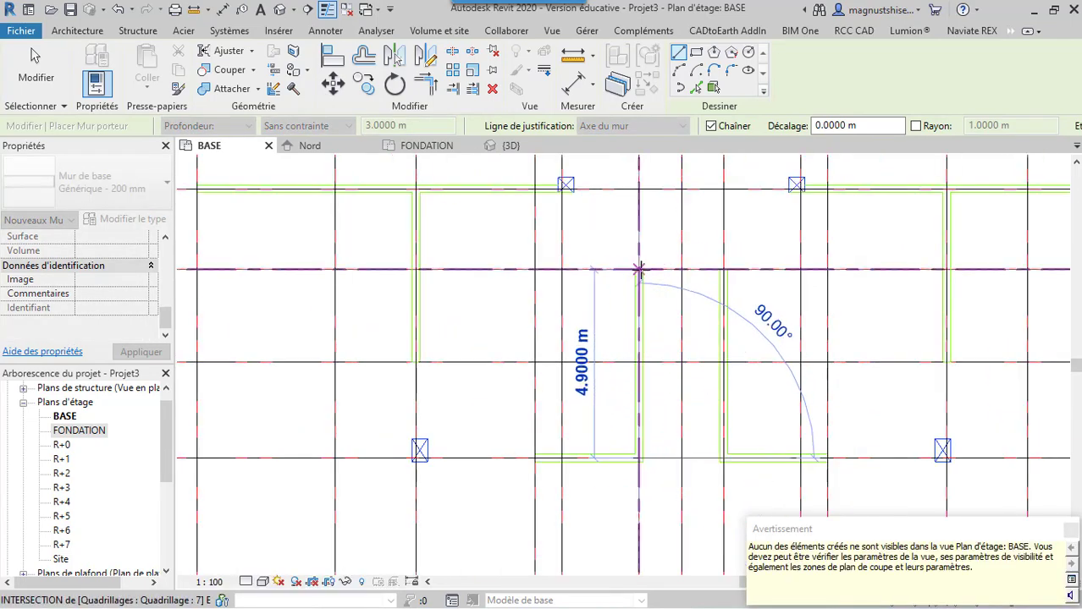
left_click(638, 270)
key("Escape")
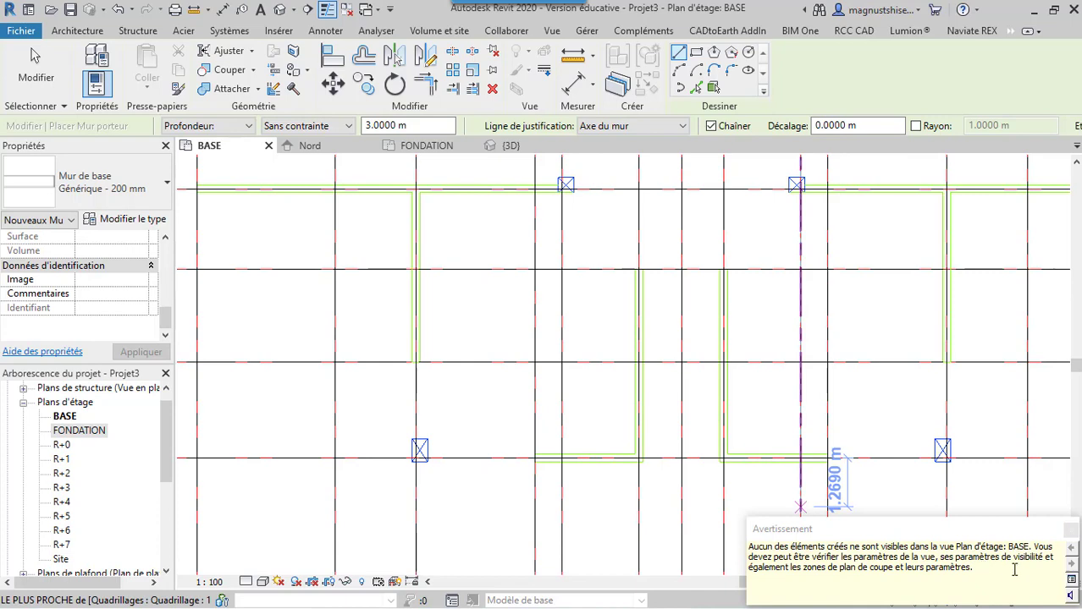
Dismiss the visibility warning, review the wall's base and top constraint properties, and leave the wall command
left_click(1071, 531)
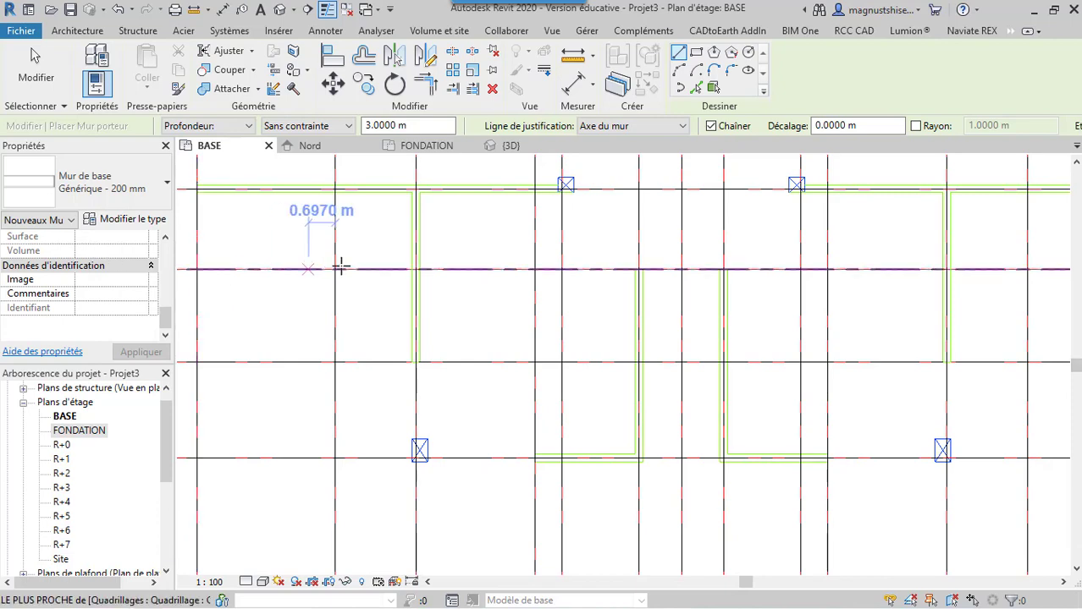
left_click_drag(164, 314, 167, 245)
scroll(138, 269, "down", 5)
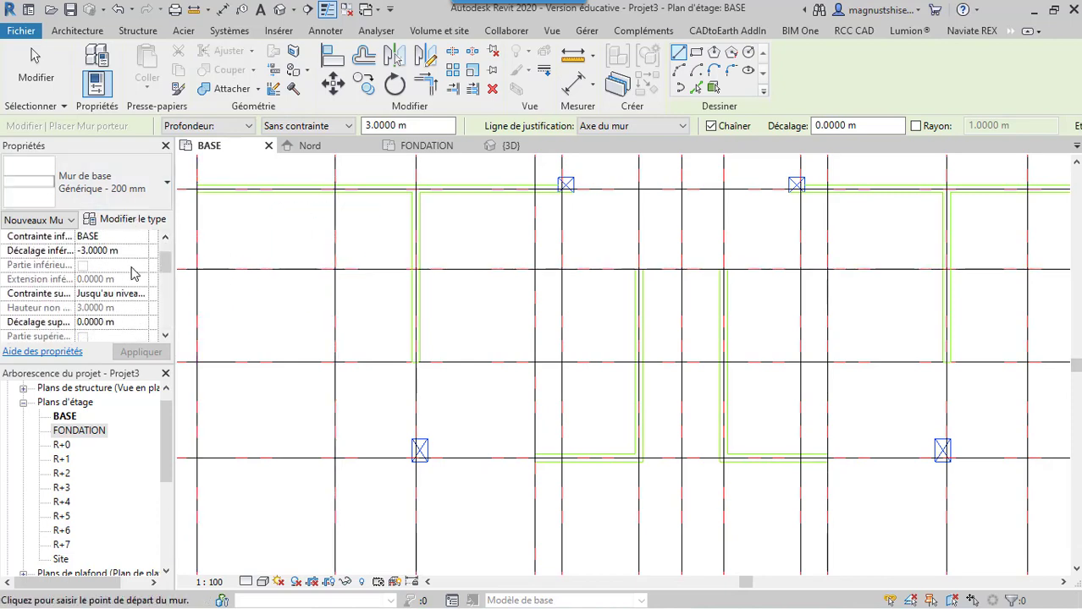
scroll(135, 272, "down", 5)
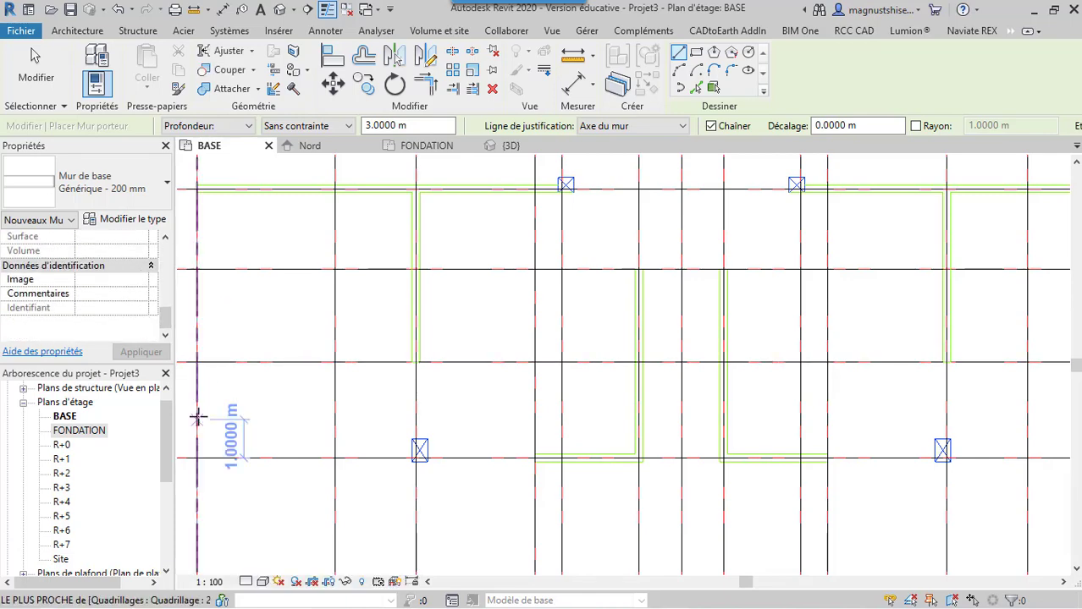
key("Escape")
key("Escape")
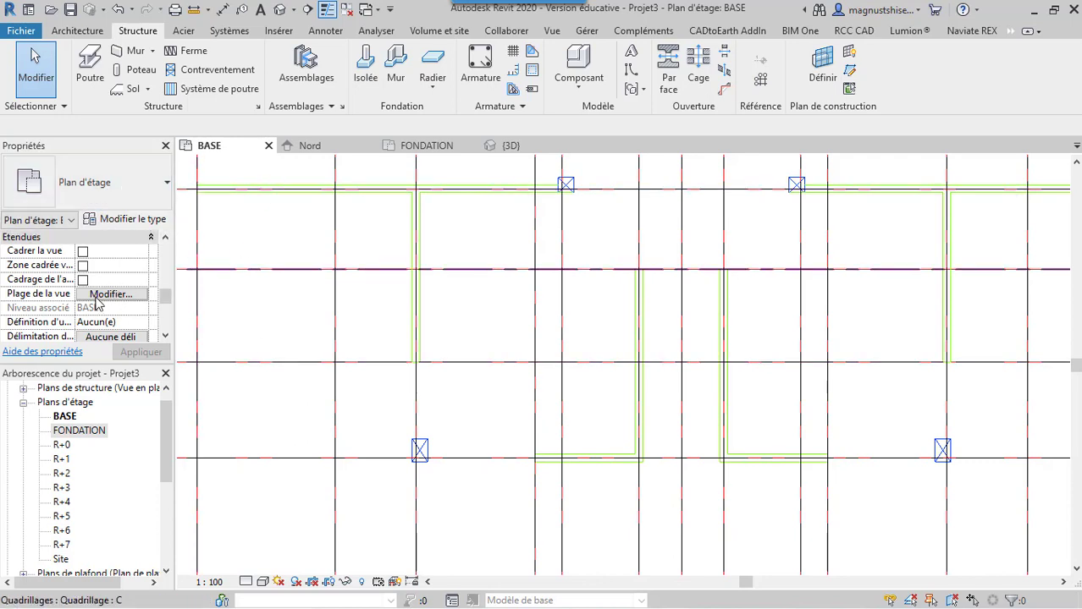
Apply the view template Plan de l'ossature to the BASE floor plan
left_click(166, 336)
left_click(166, 336)
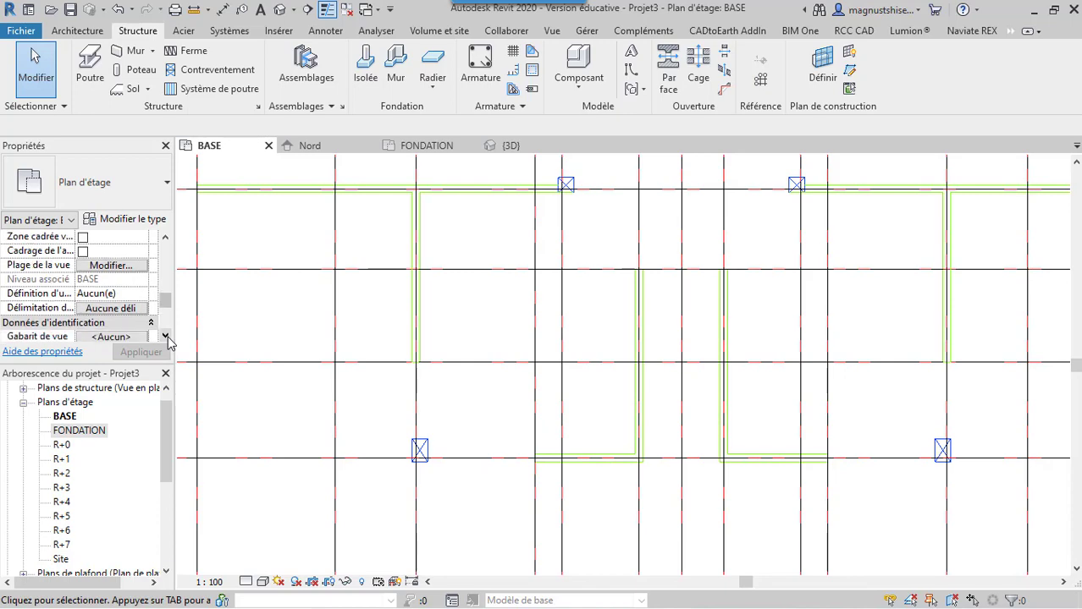
left_click(165, 336)
left_click(166, 336)
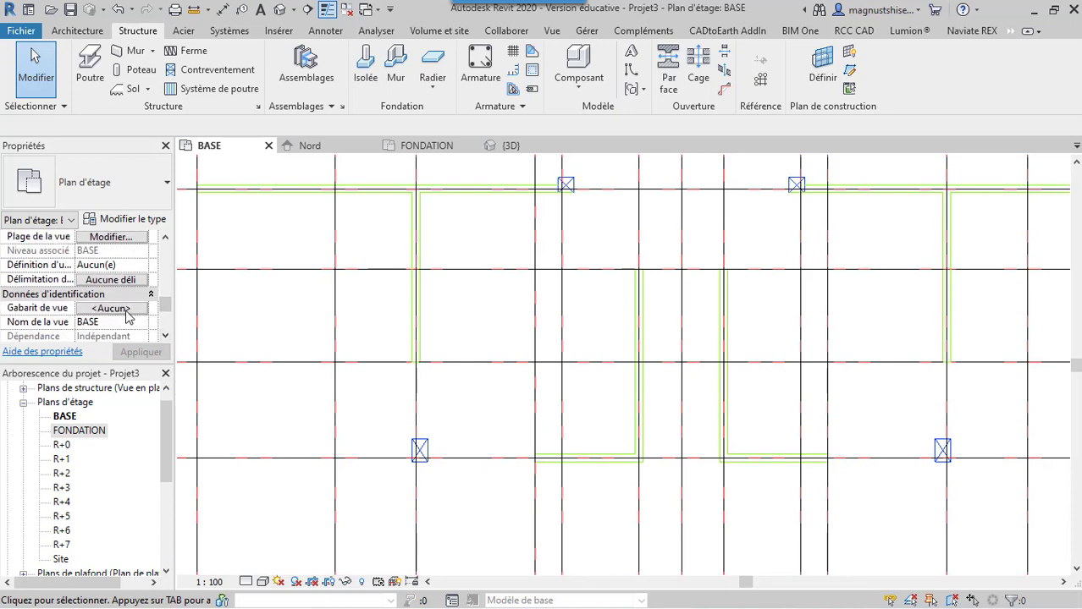
left_click(125, 311)
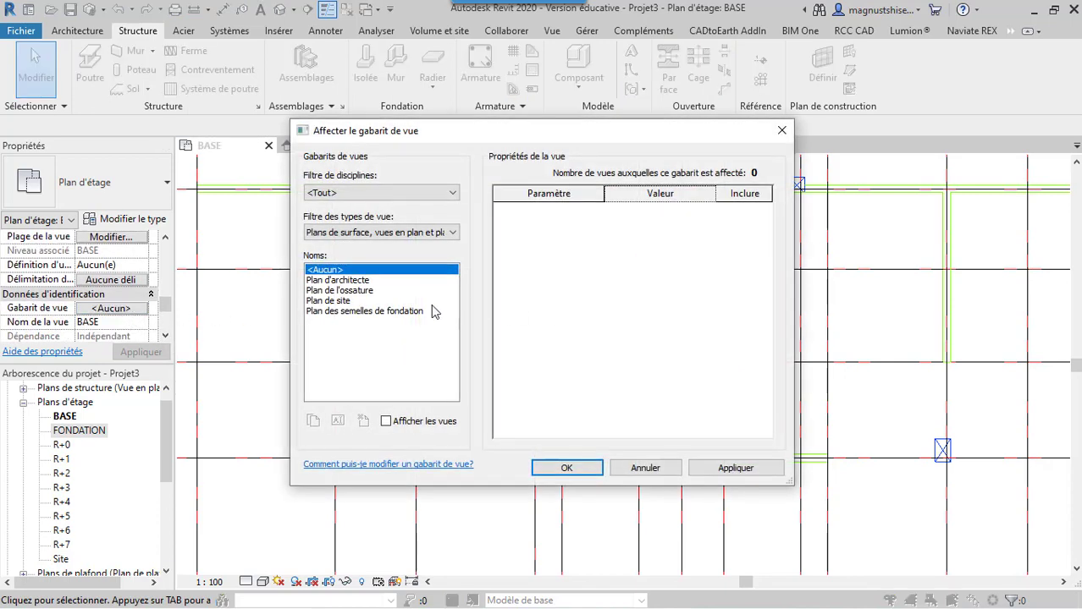
left_click(339, 291)
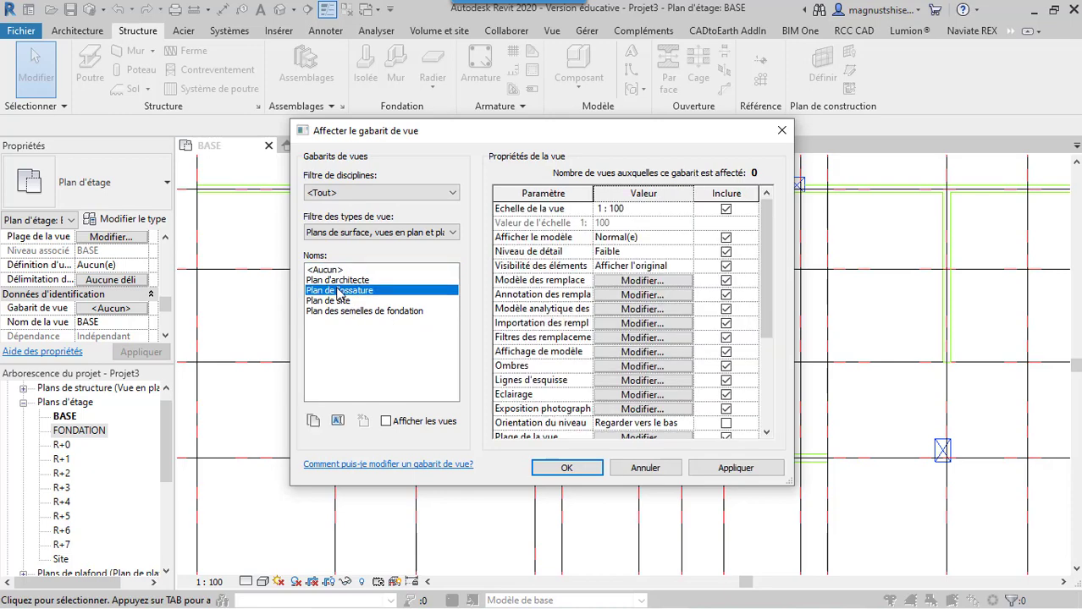
left_click(718, 470)
left_click(591, 471)
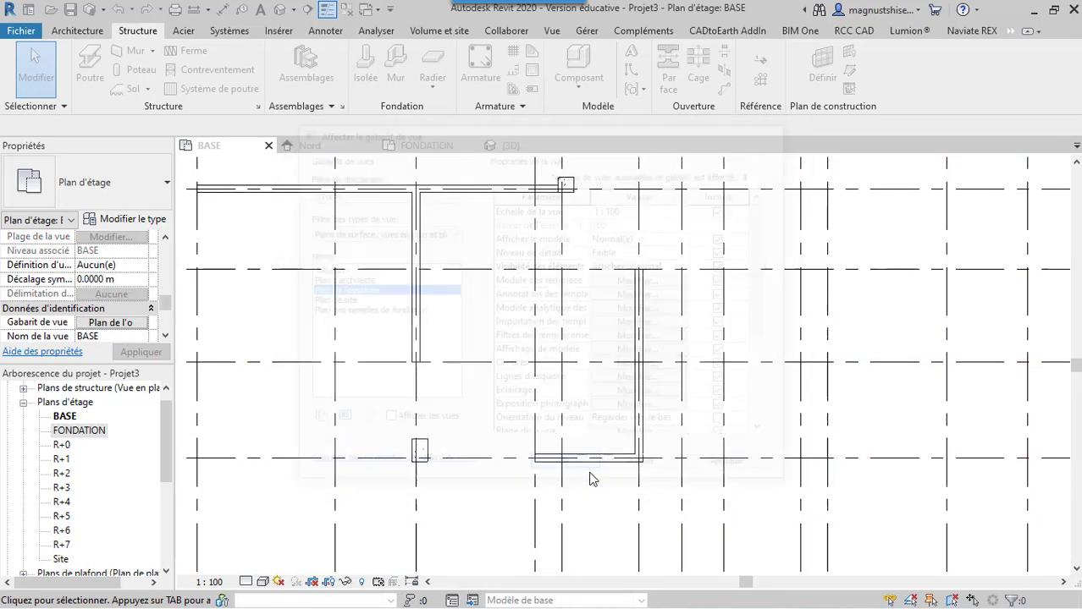
scroll(542, 470, "down", 3)
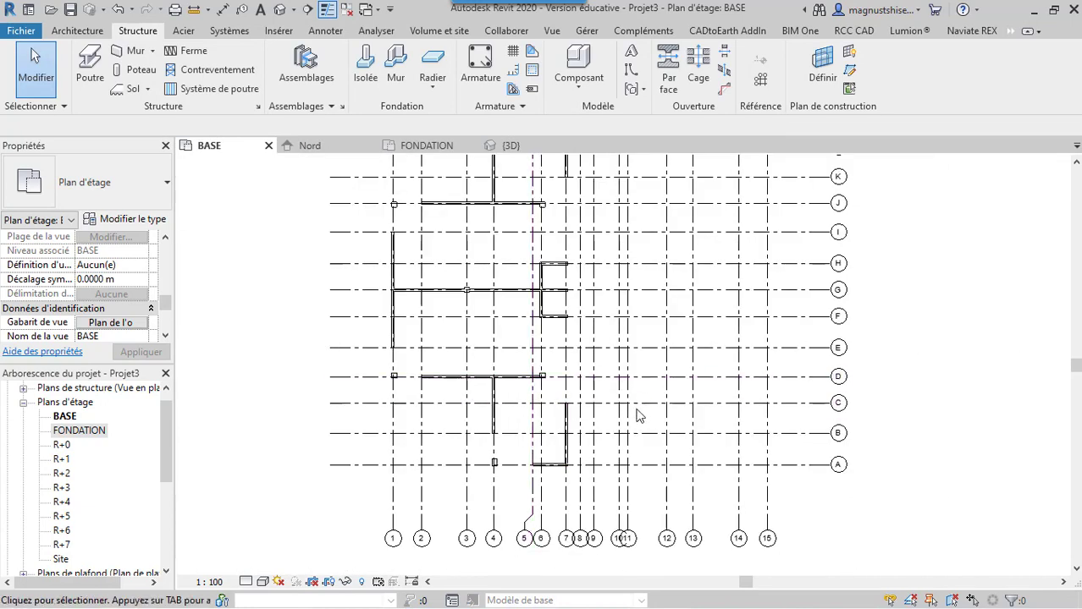
scroll(653, 392, "down", 2)
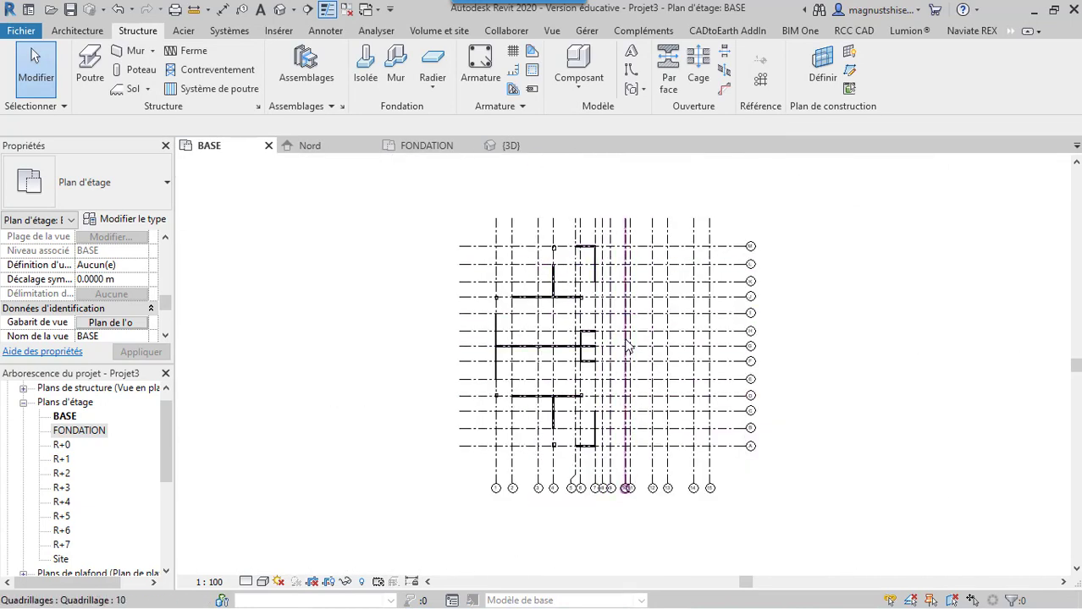
scroll(629, 345, "up", 2)
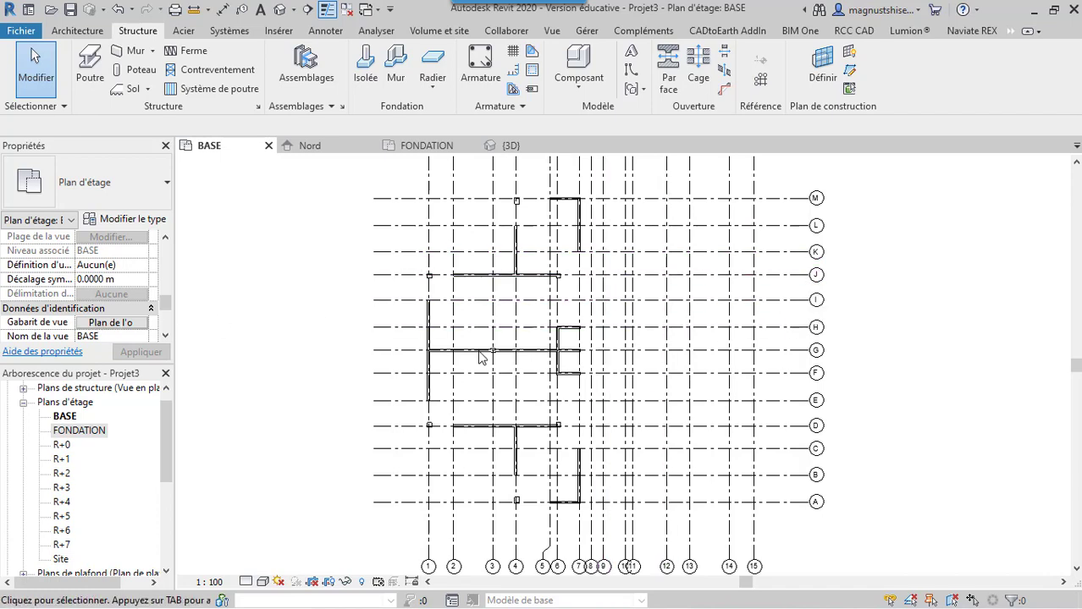
scroll(481, 355, "up", 5)
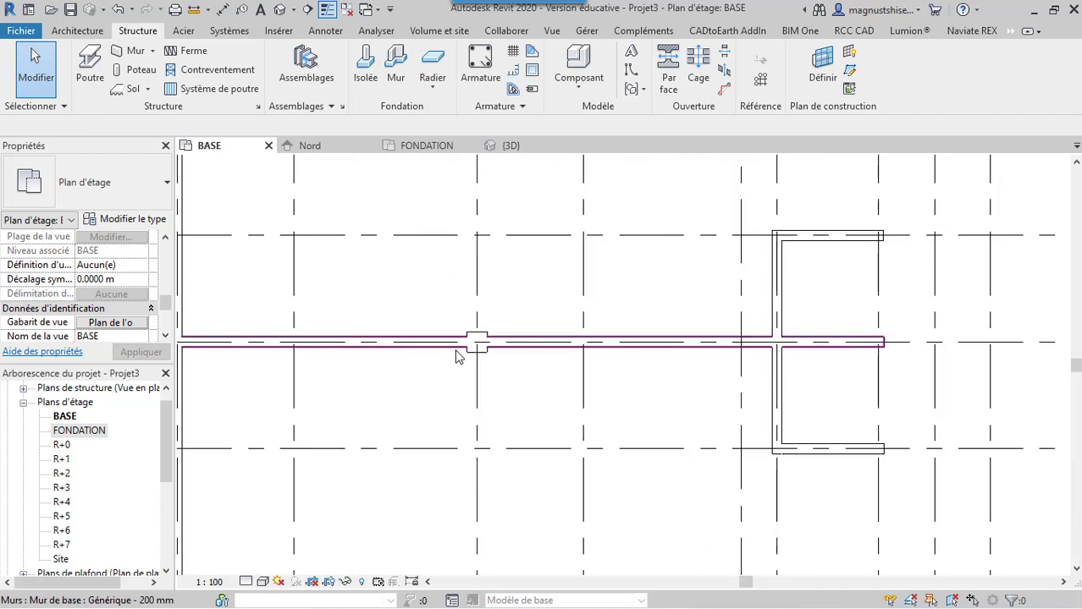
Compare the walls, columns and grids shown in the BASE and FONDATION floor plans
scroll(456, 356, "down", 6)
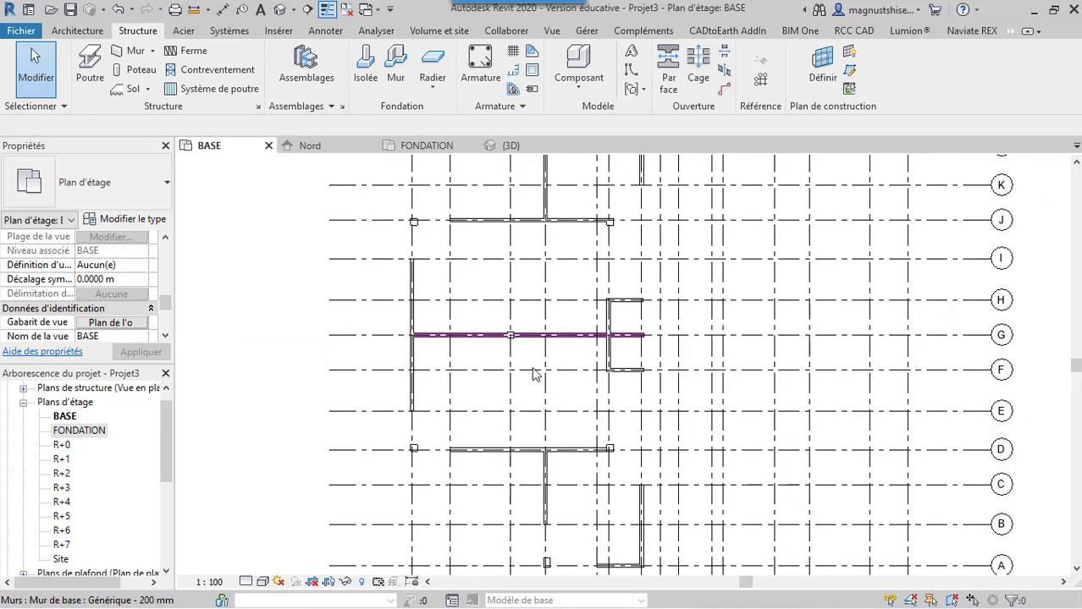
scroll(535, 441, "down", 2)
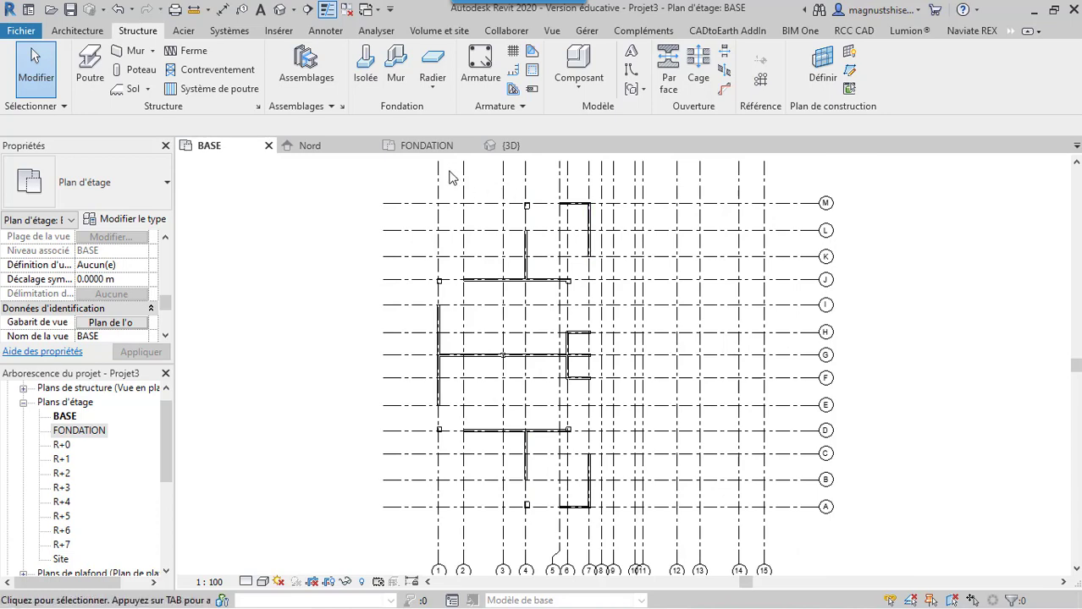
left_click(428, 146)
scroll(593, 357, "down", 2)
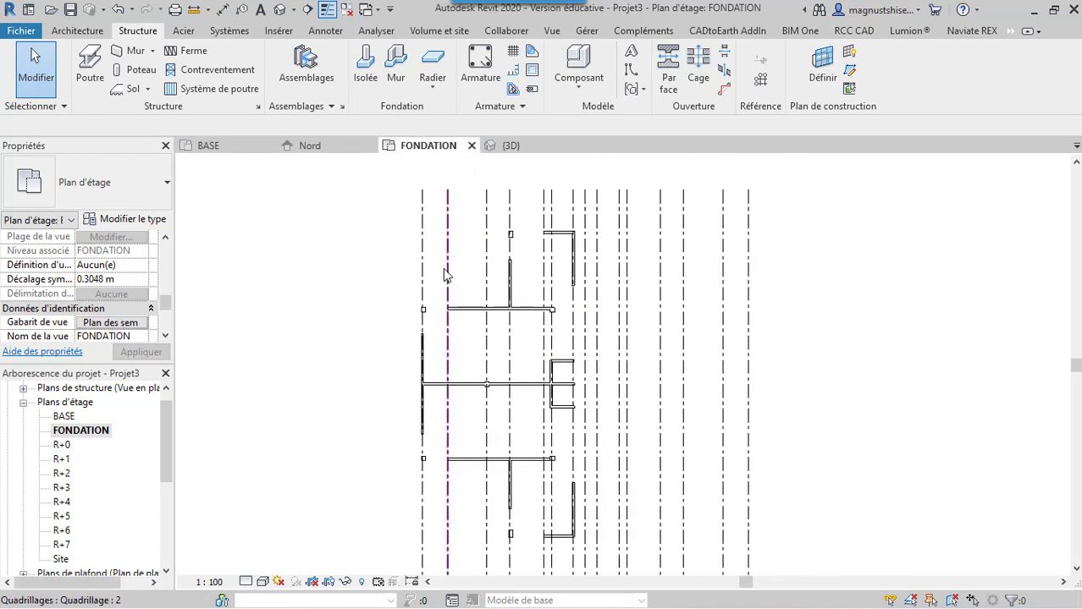
scroll(447, 272, "down", 1)
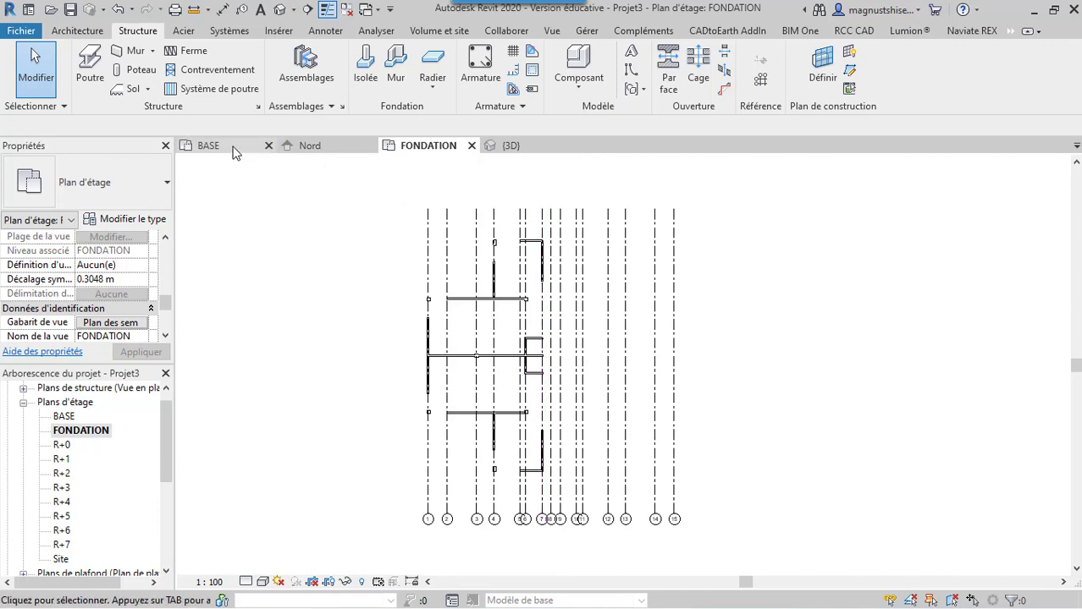
left_click(208, 145)
In the FONDATION floor plan, start an isolated foundation and load the Base rectangulaire family from the Fondations folder
left_click(419, 147)
scroll(493, 252, "down", 1)
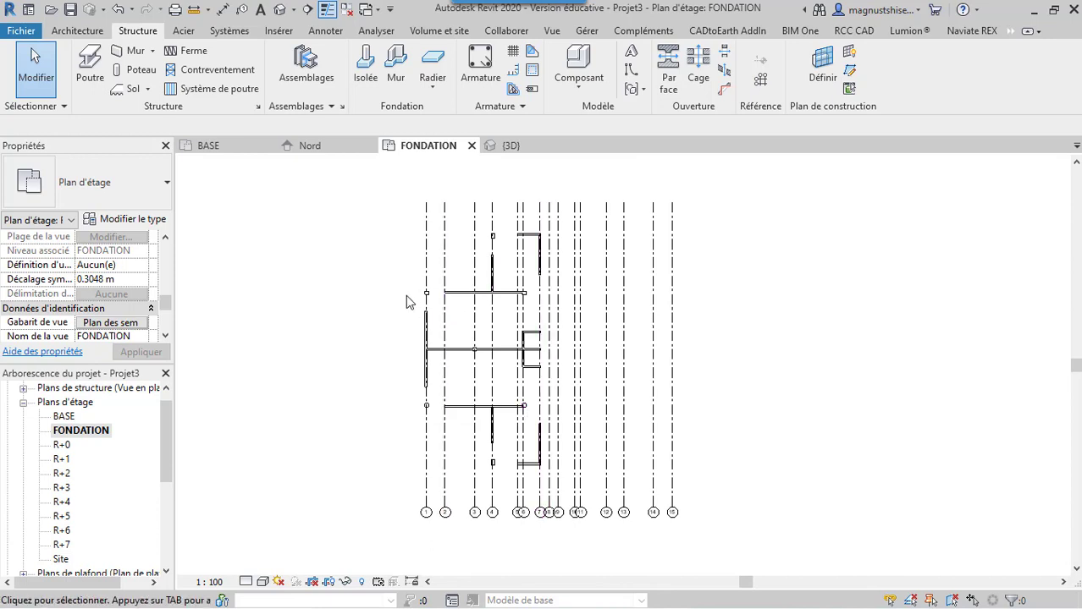
scroll(534, 312, "up", 1)
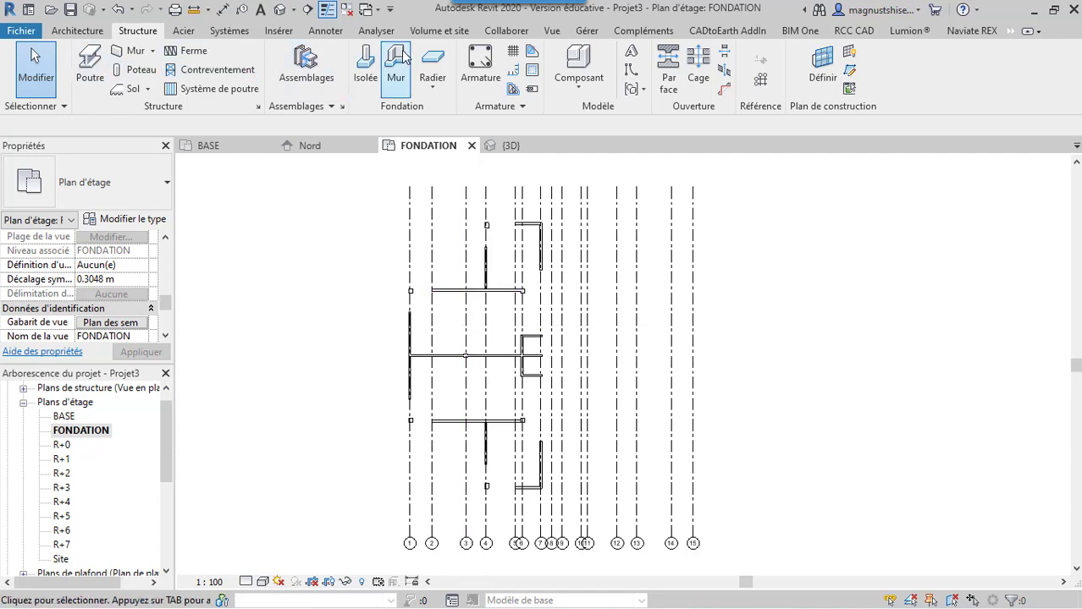
left_click(370, 73)
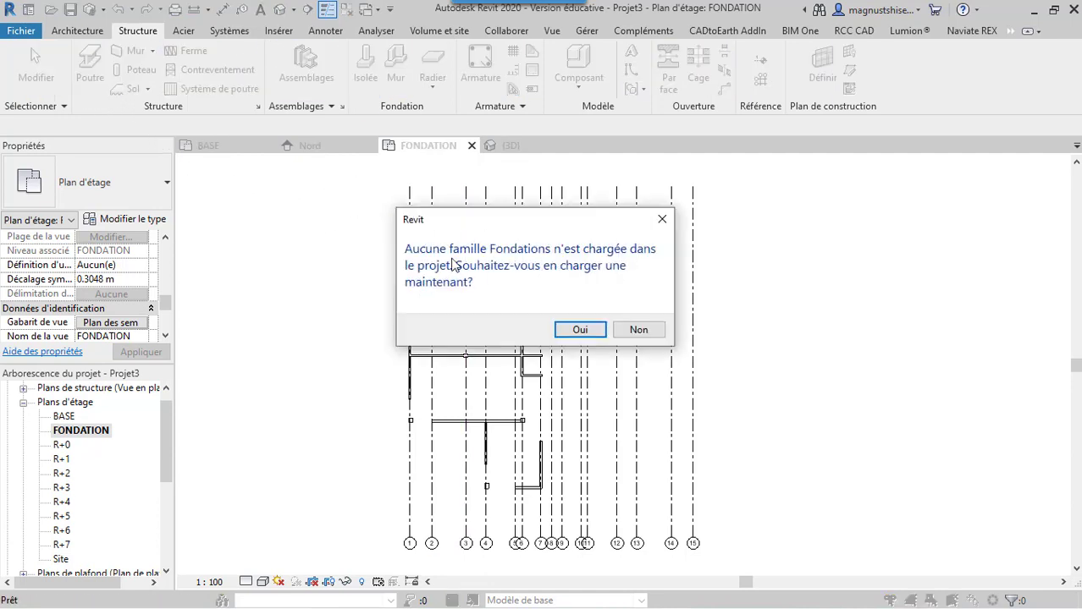
left_click(582, 330)
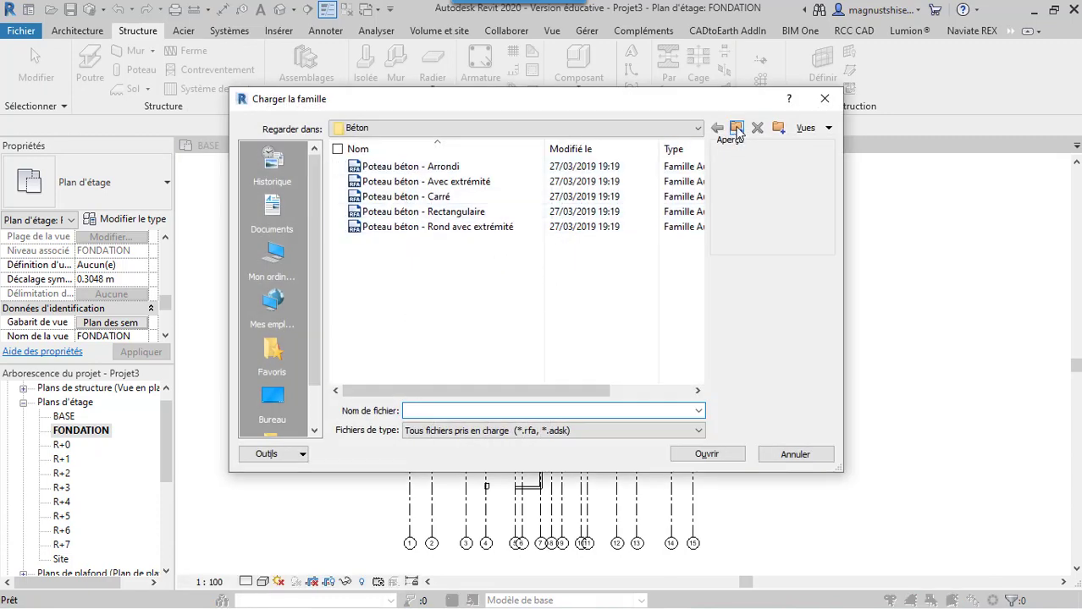
left_click(736, 130)
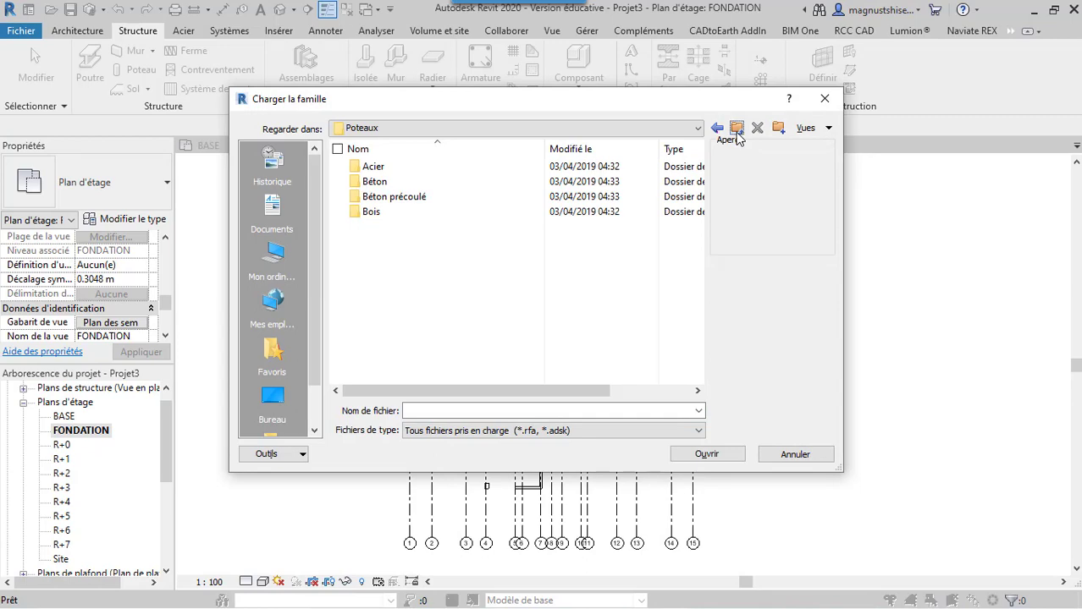
left_click(737, 132)
double_click(402, 196)
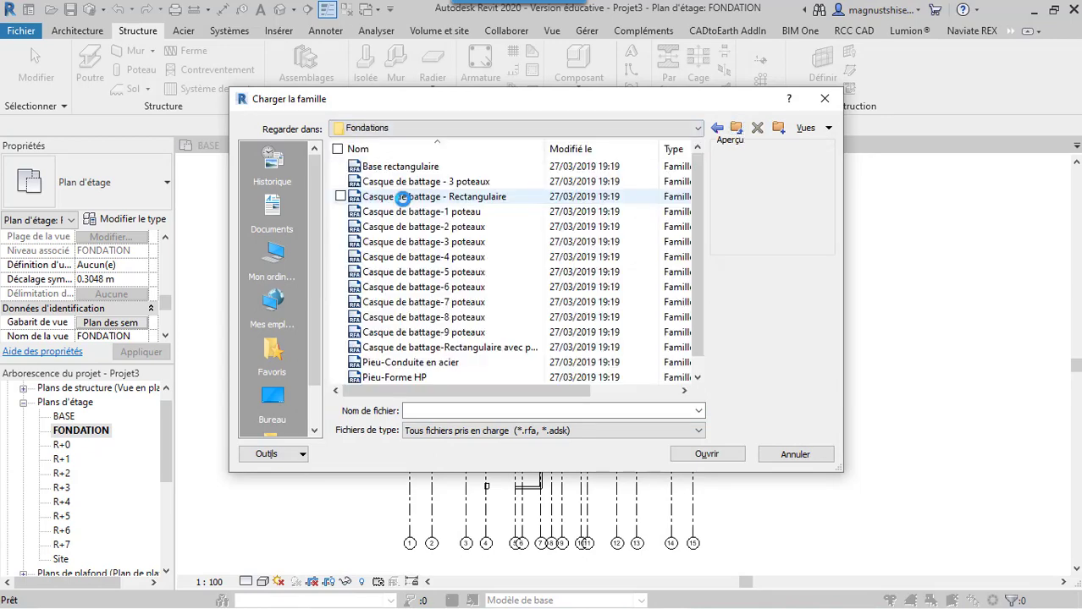
left_click(406, 168)
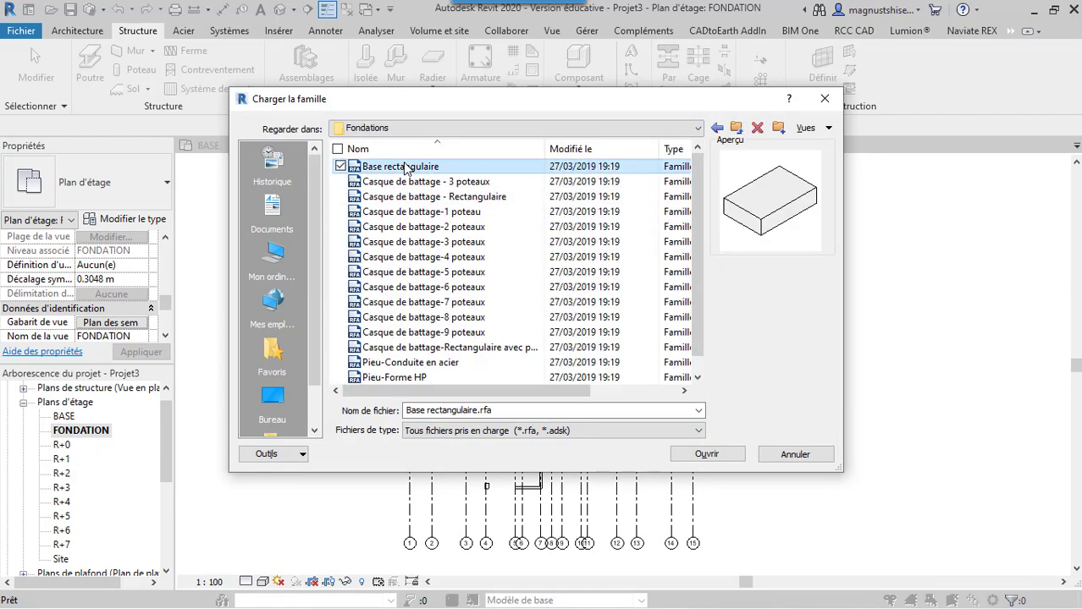
left_click(706, 454)
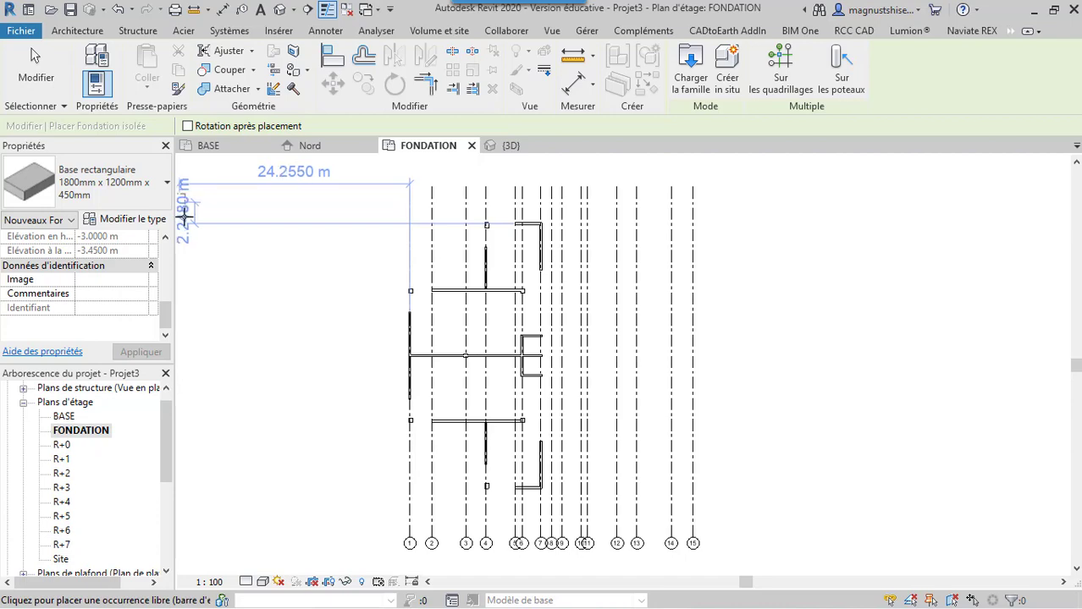
Review the 1800 x 1200 x 450 mm type's dimensions and place footings under the upper columns on grids 1 and 4
left_click(131, 219)
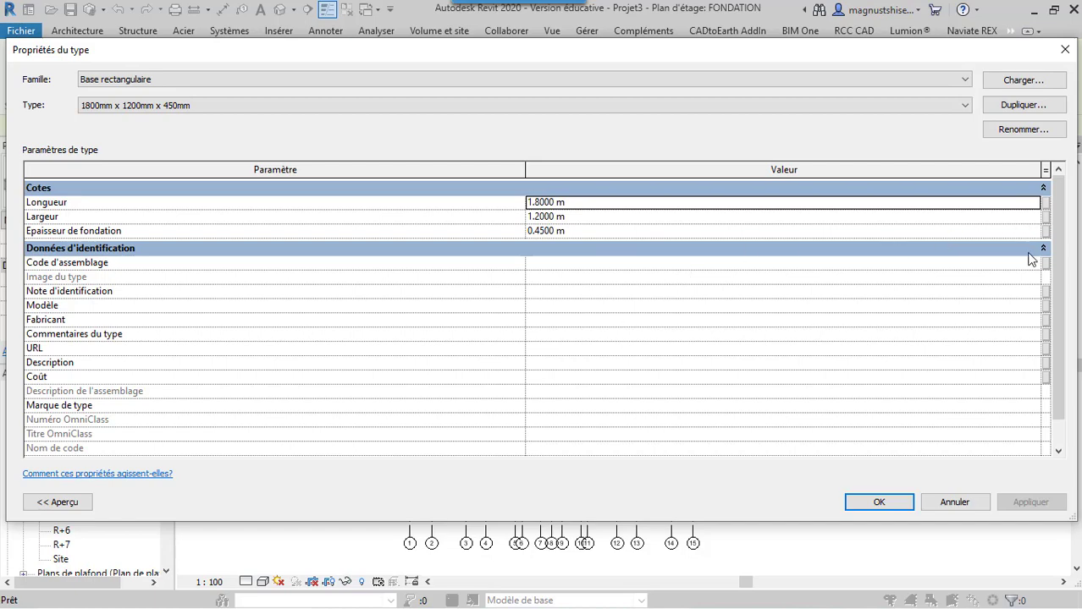
left_click(903, 505)
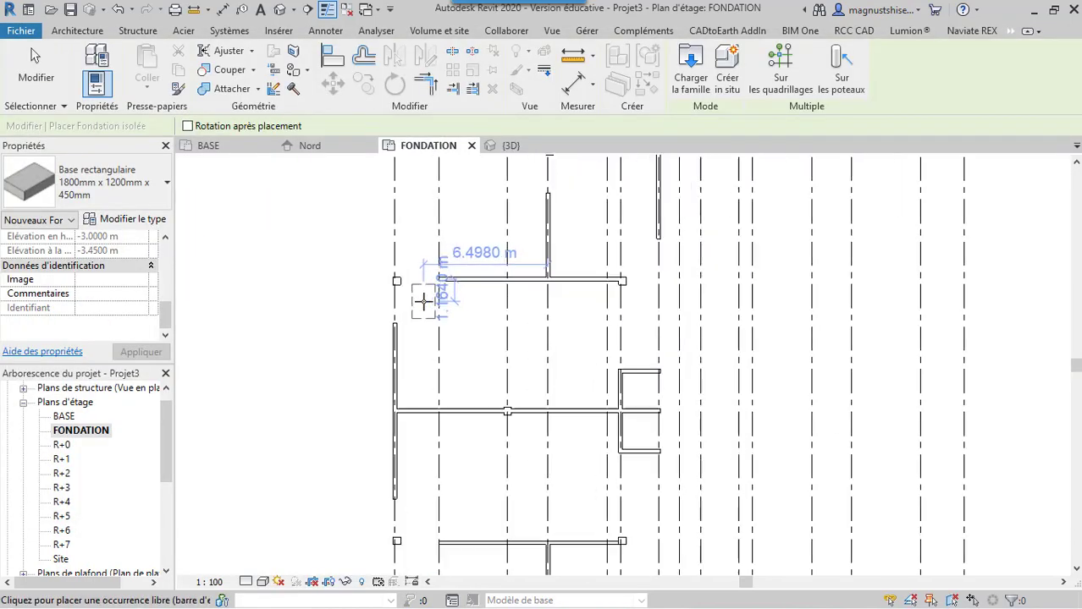
scroll(423, 301, "up", 5)
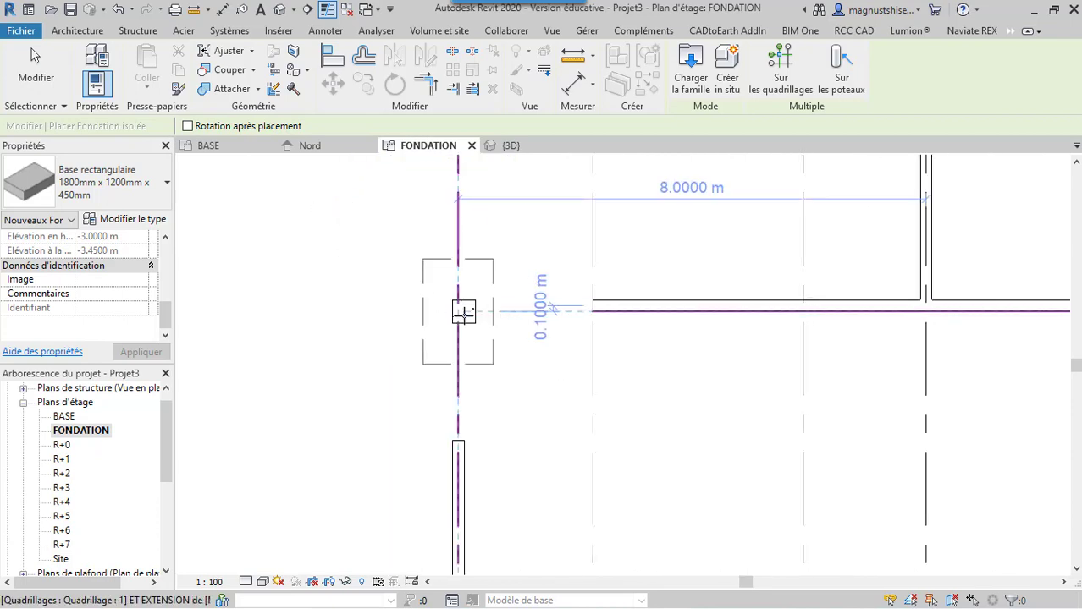
left_click(464, 314)
scroll(323, 370, "down", 4)
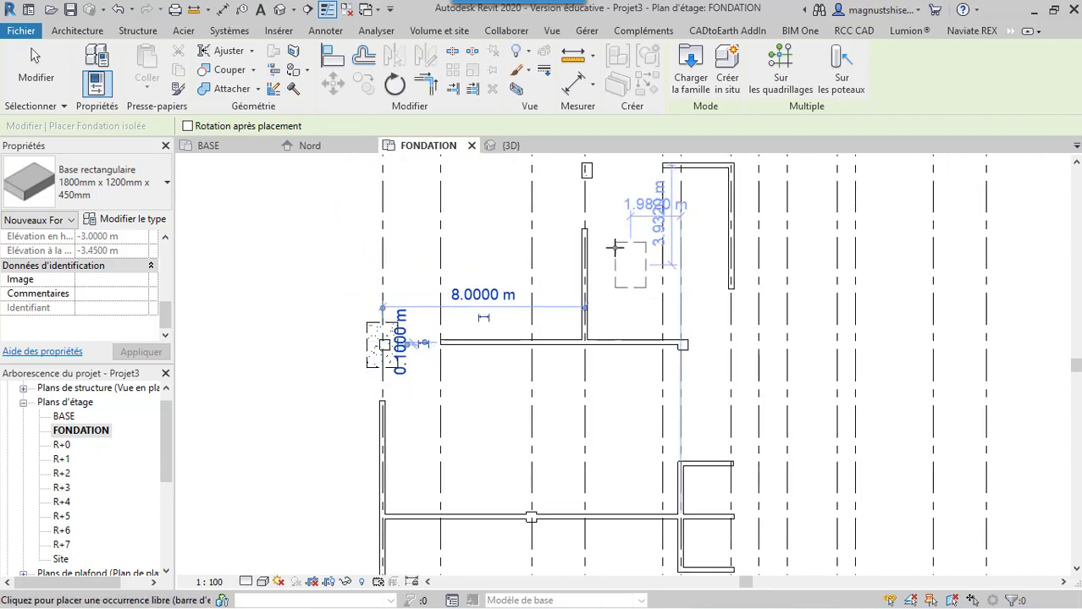
scroll(615, 247, "down", 1)
scroll(584, 216, "up", 4)
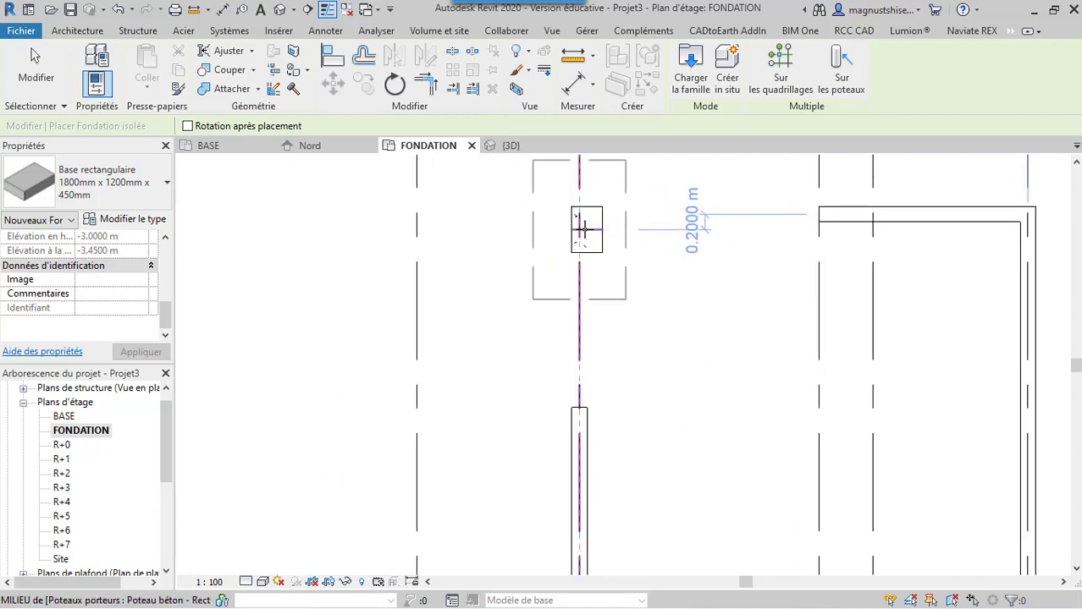
left_click(582, 224)
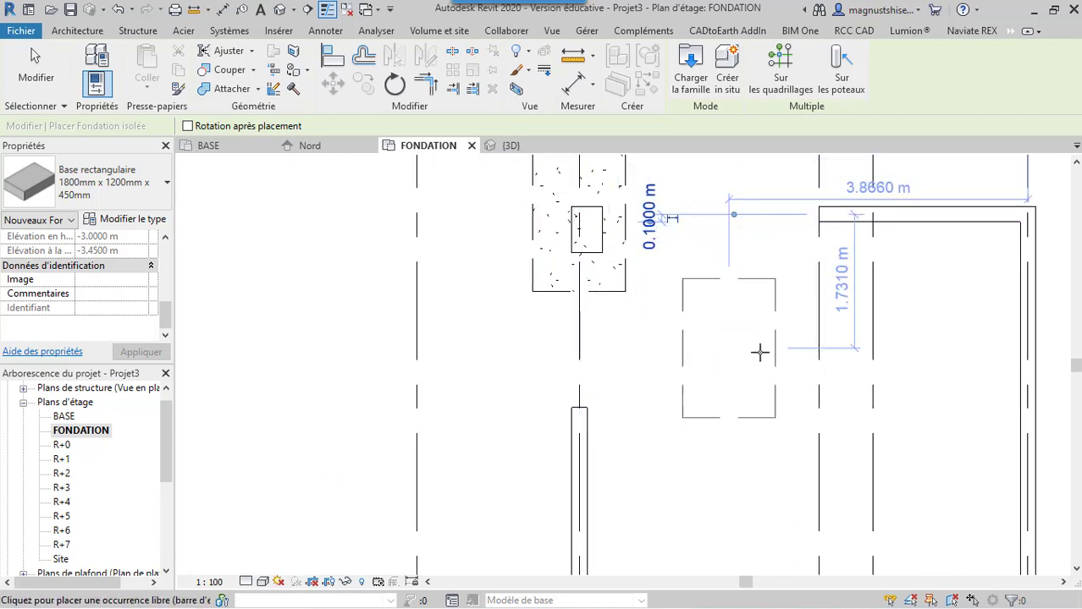
Place 1800 x 1200 x 450 mm footings under the upper column on grid 6 and the column on grid 3
scroll(541, 263, "down", 2)
scroll(499, 219, "down", 2)
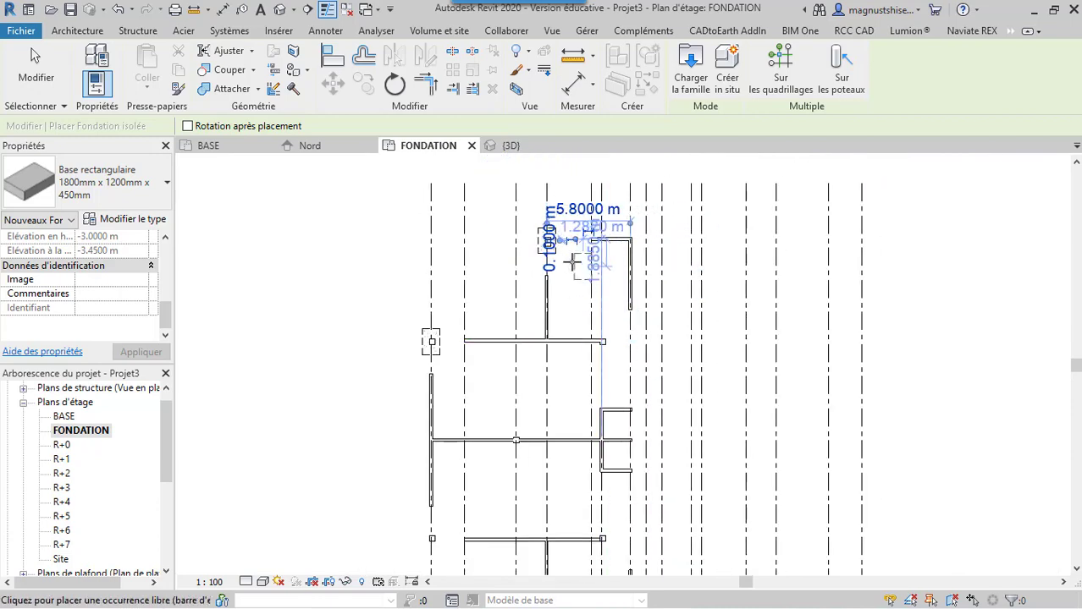
scroll(554, 253, "up", 3)
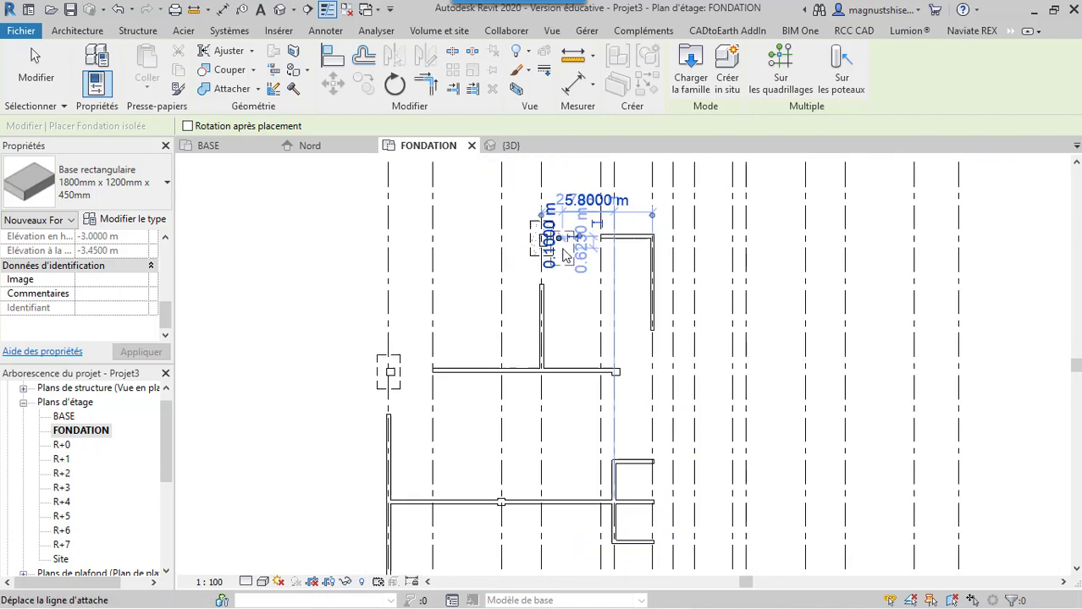
scroll(474, 220, "down", 2)
scroll(575, 321, "up", 3)
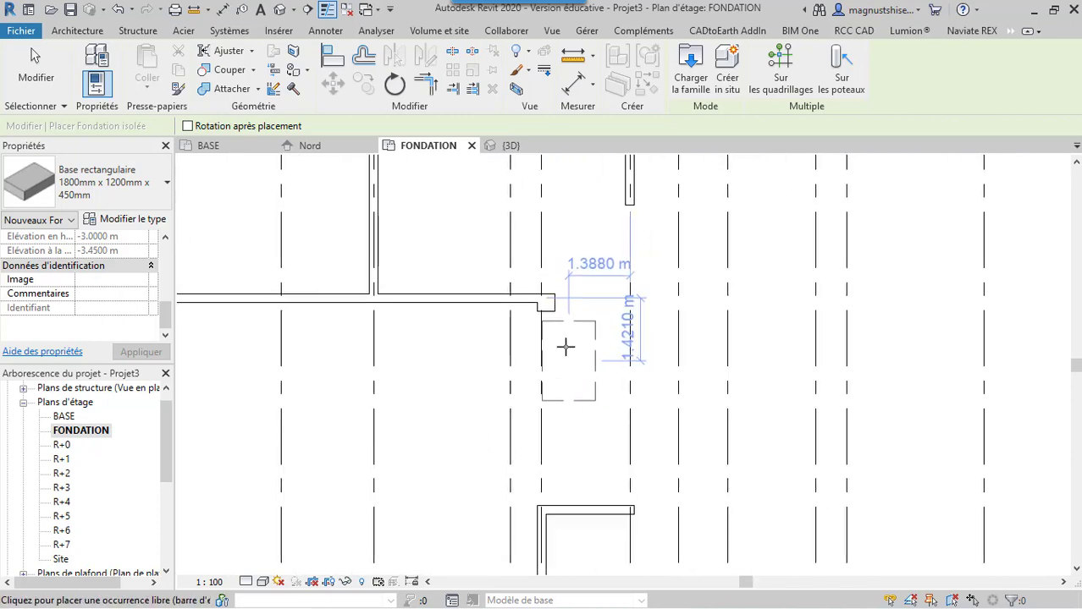
left_click(545, 303)
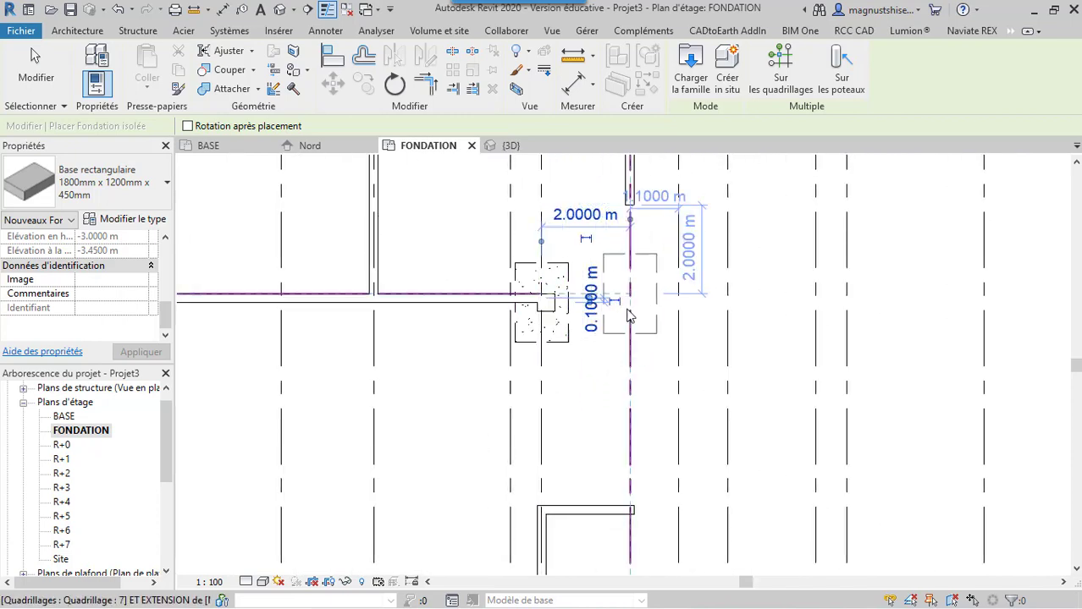
scroll(500, 292, "down", 4)
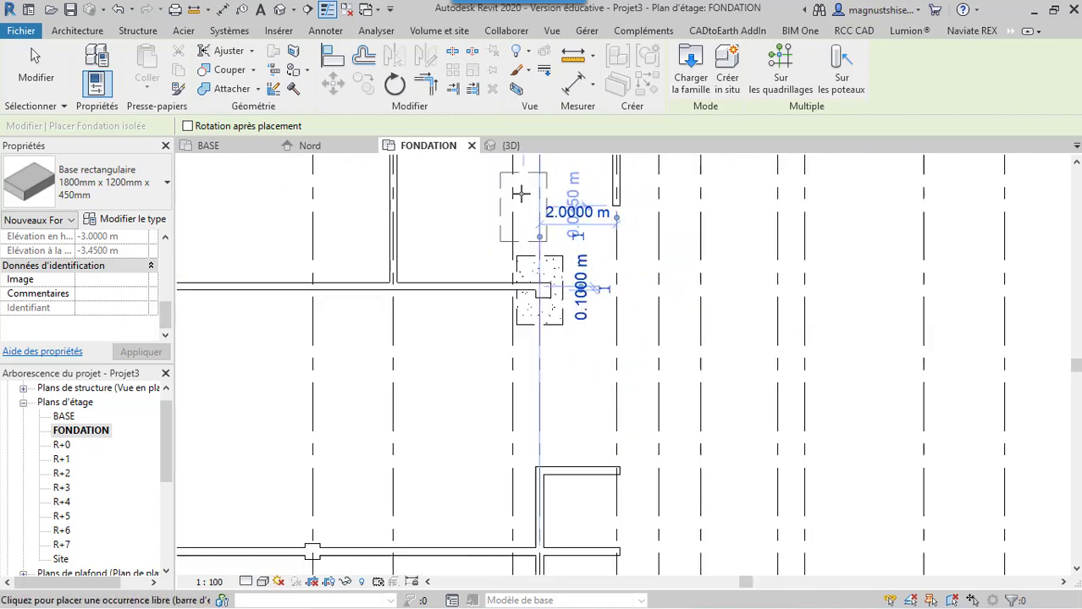
scroll(457, 305, "up", 2)
left_click(454, 296)
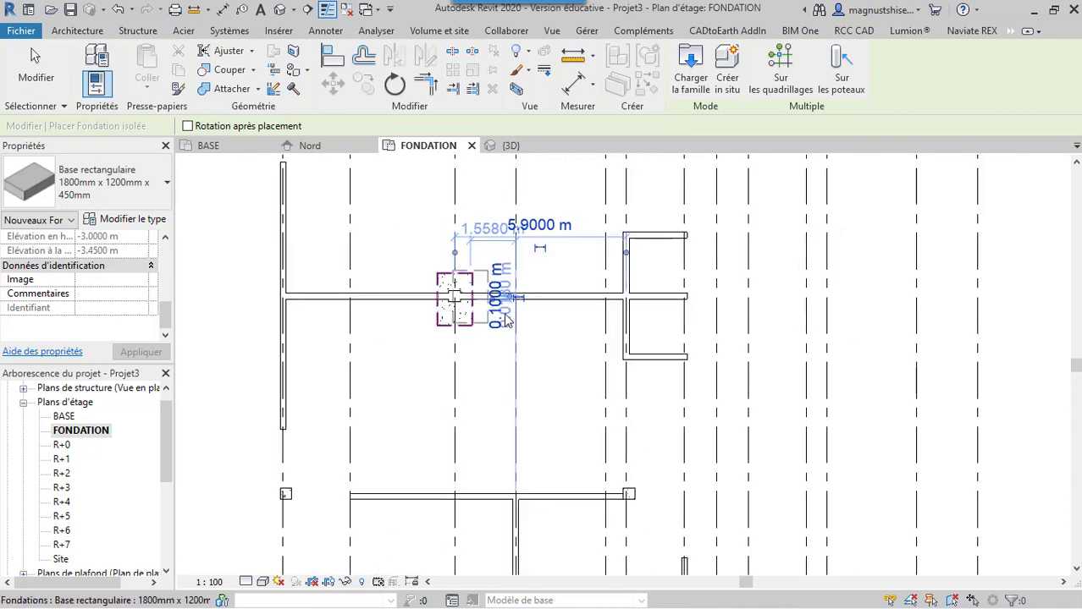
Place matching rectangular footings under the lower columns on grids 1, 4 and 6, and end the foundation placement
scroll(500, 246, "down", 1)
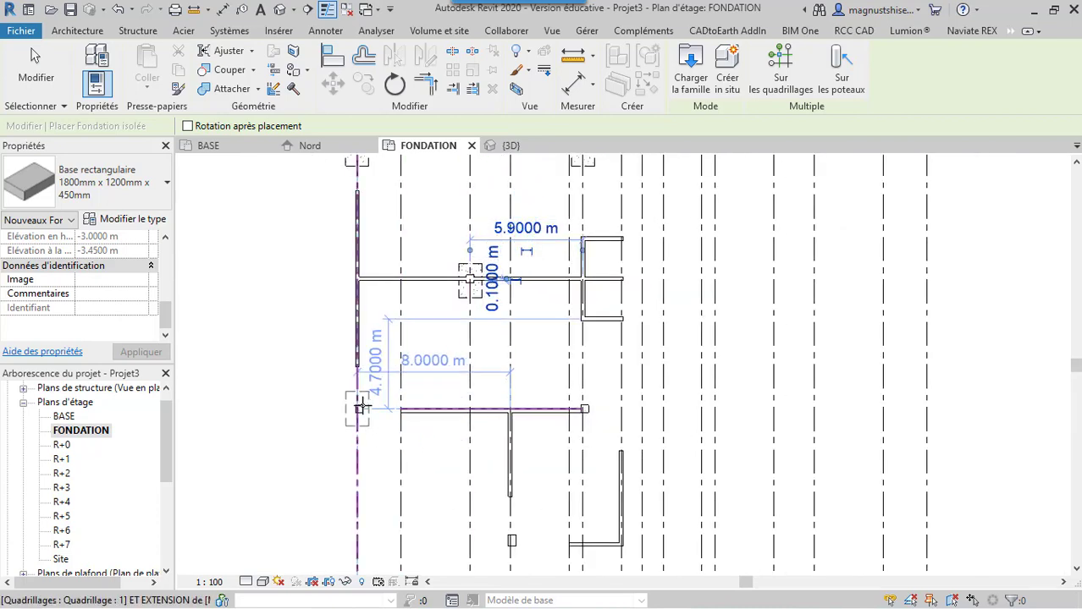
scroll(354, 410, "up", 3)
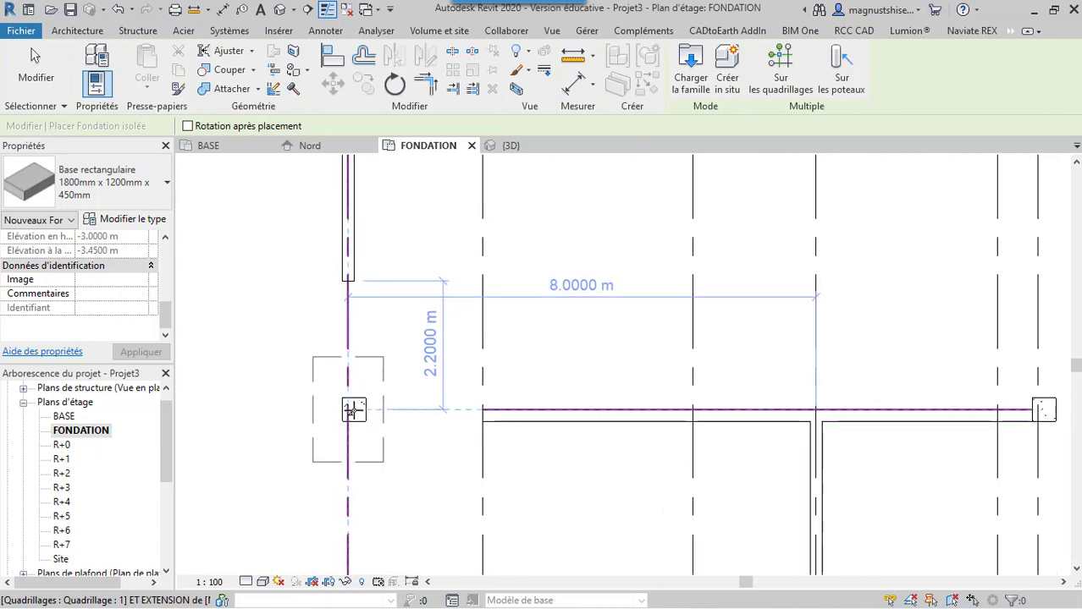
scroll(452, 360, "down", 5)
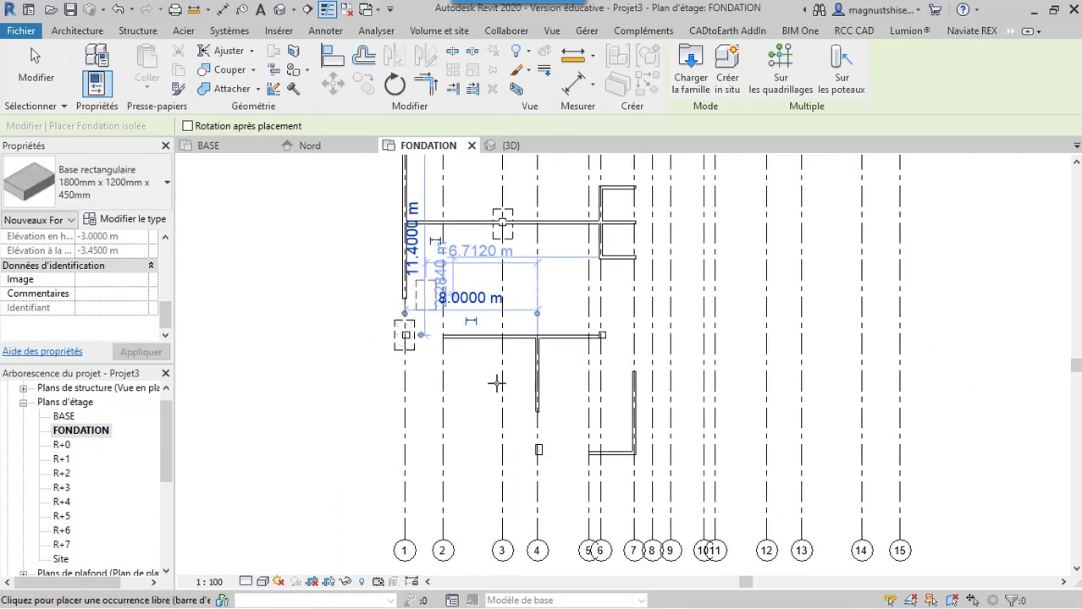
scroll(539, 470, "up", 4)
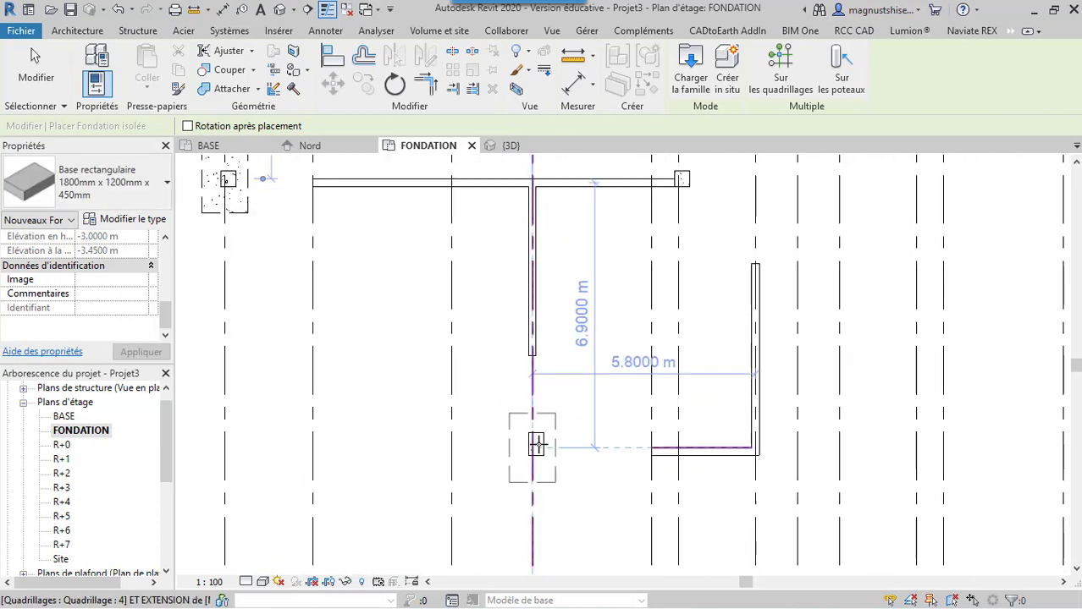
scroll(559, 334, "down", 3)
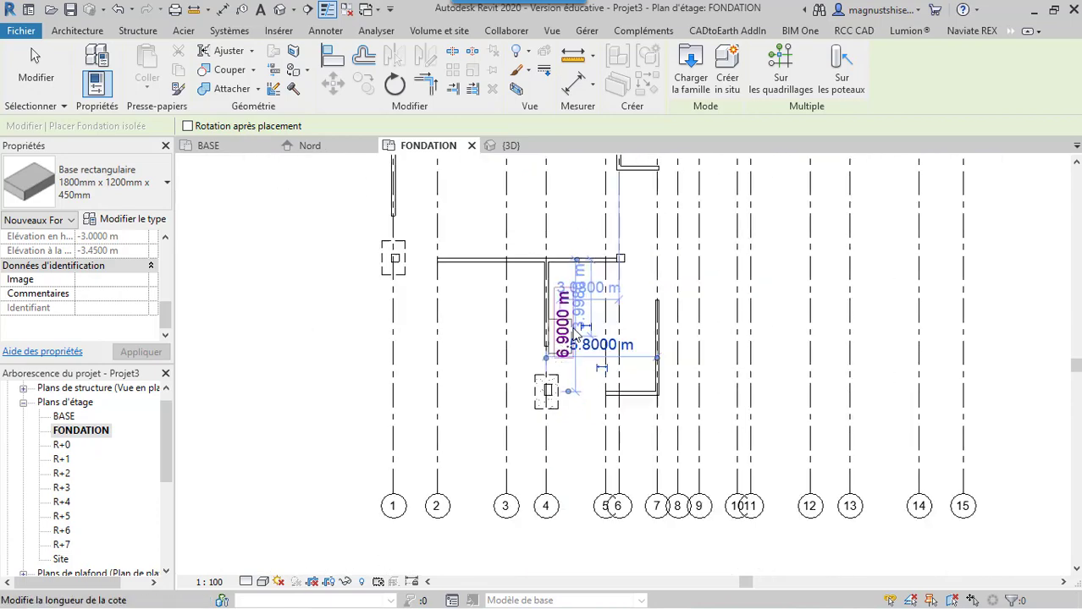
scroll(614, 244, "up", 4)
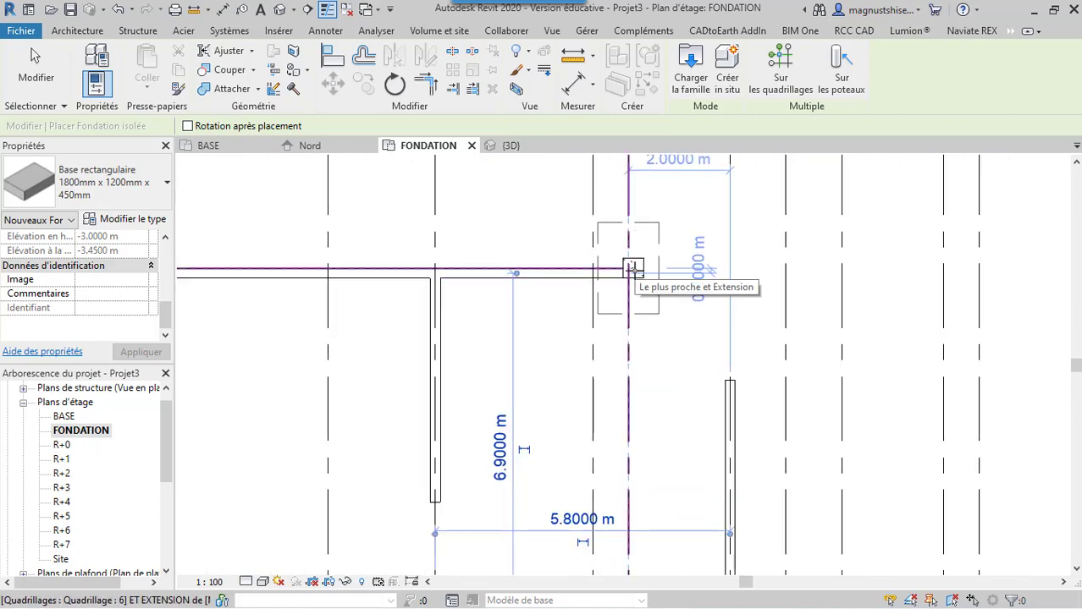
scroll(635, 271, "down", 4)
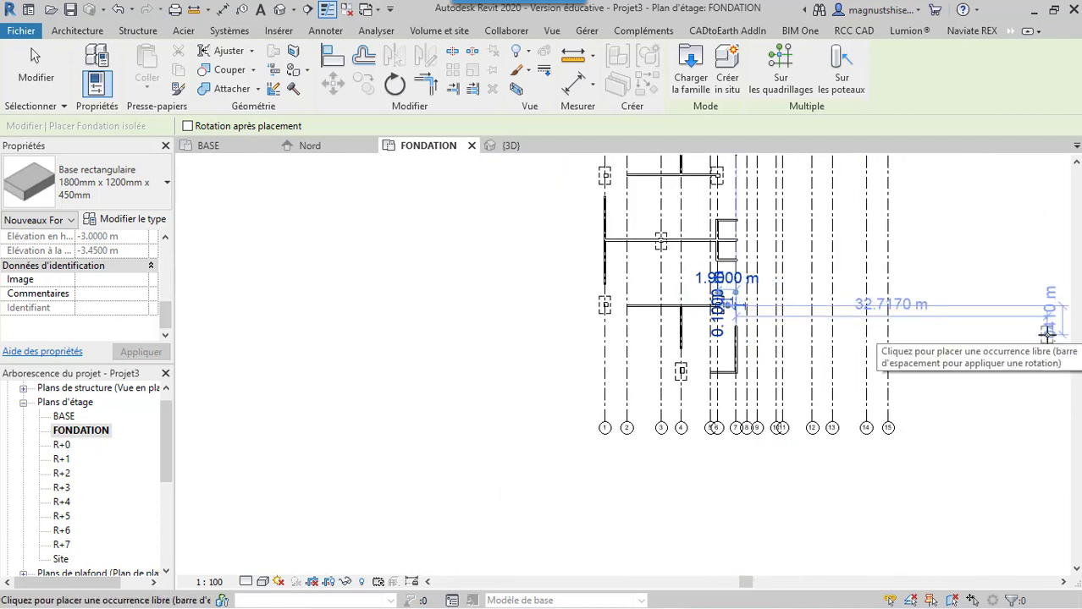
key("Escape")
key("Escape")
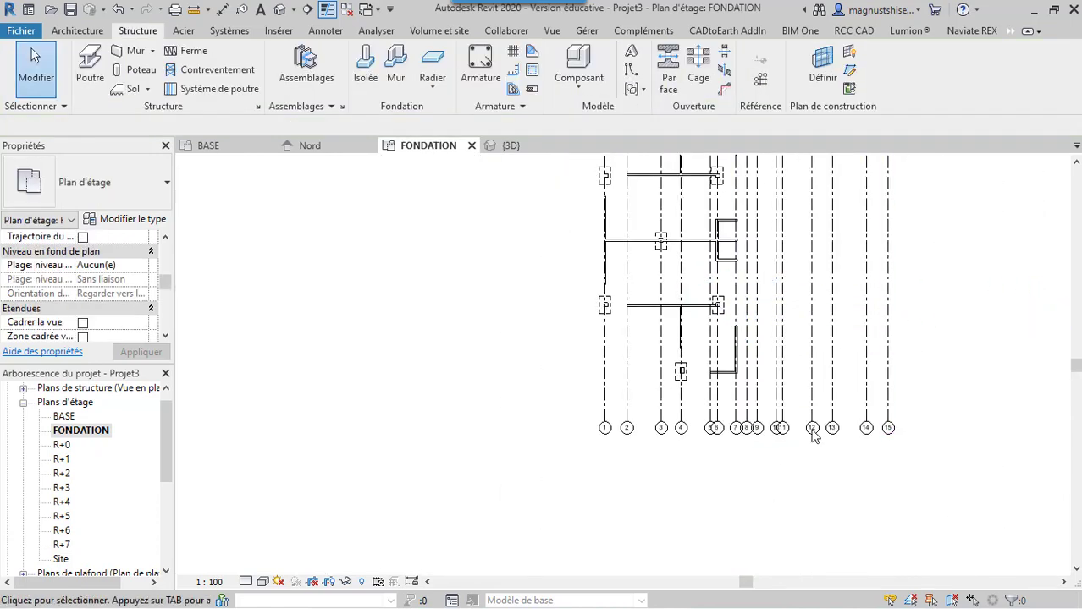
Select the footing on grid 4 to check its position around the column, and clear the selection
scroll(681, 377, "up", 5)
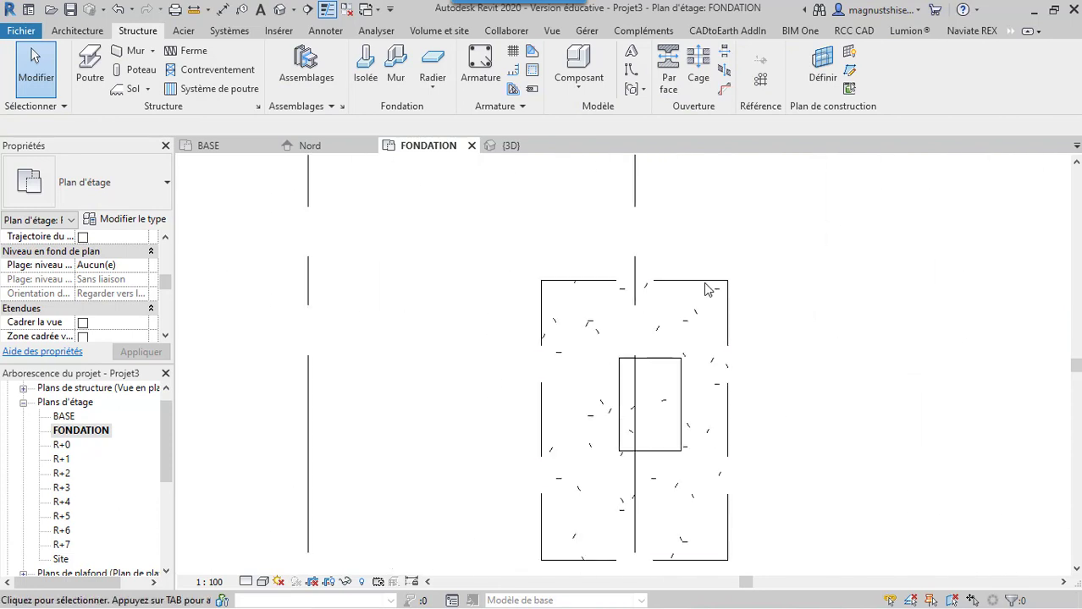
left_click(706, 288)
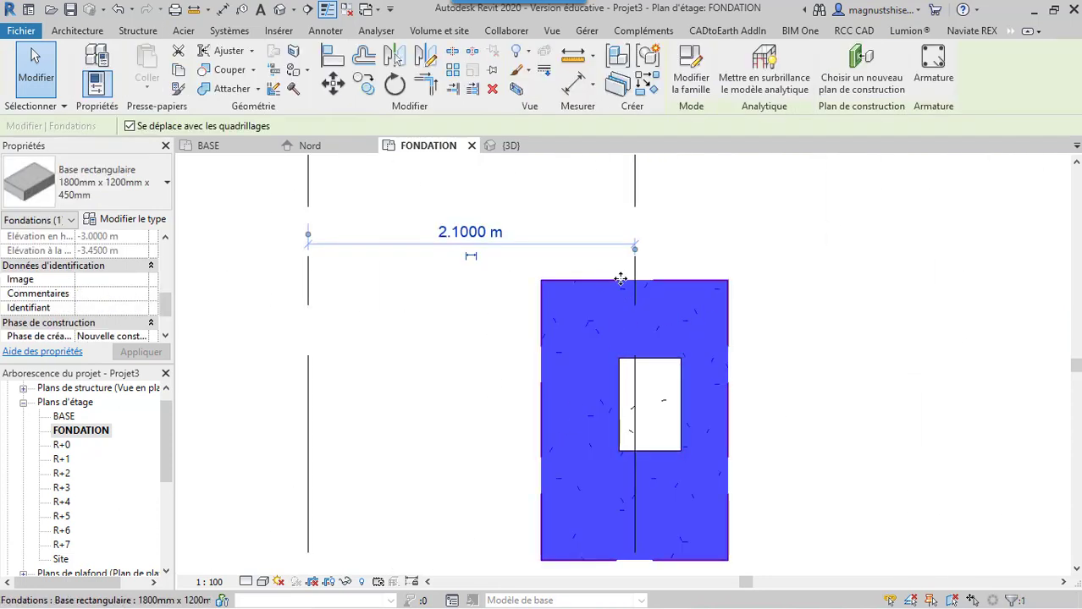
left_click(814, 436)
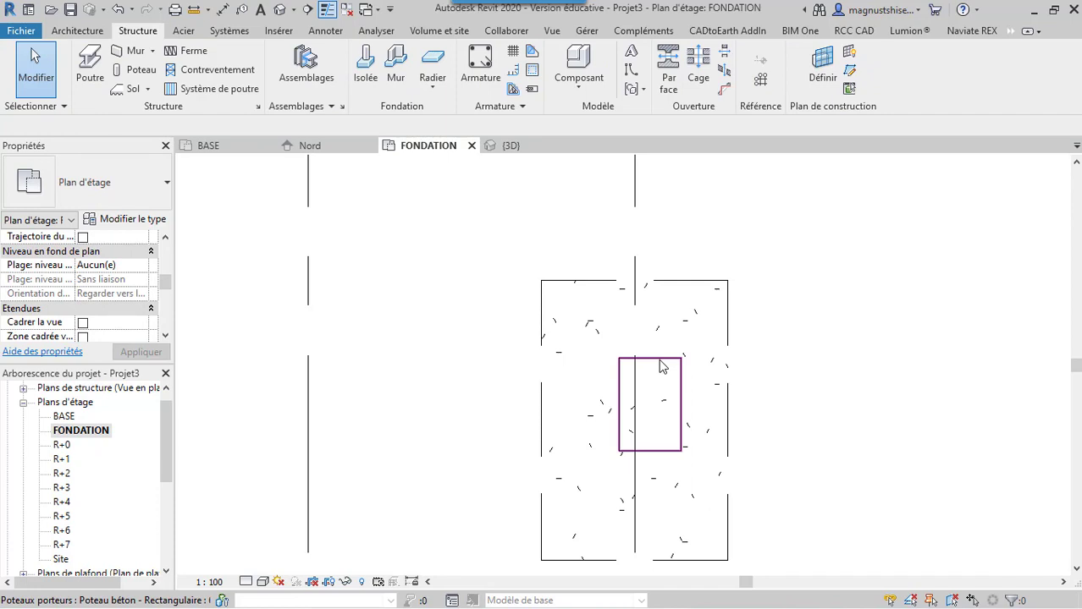
Try to move the footing on grid 4 from its upper edge midpoint to the column's upper edge midpoint, and undo the move
left_click(675, 288)
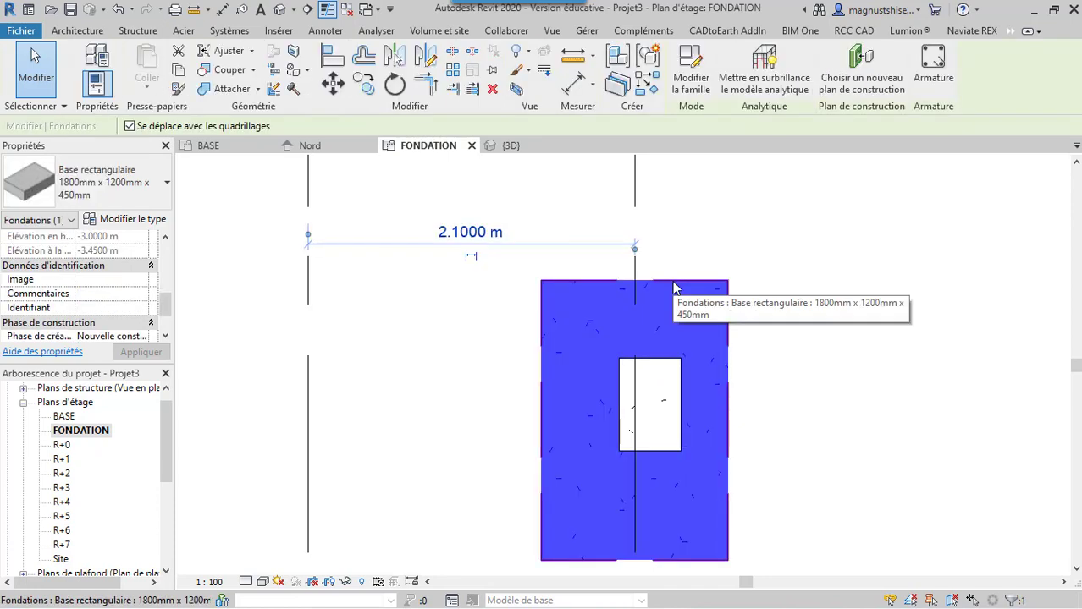
left_click(329, 87)
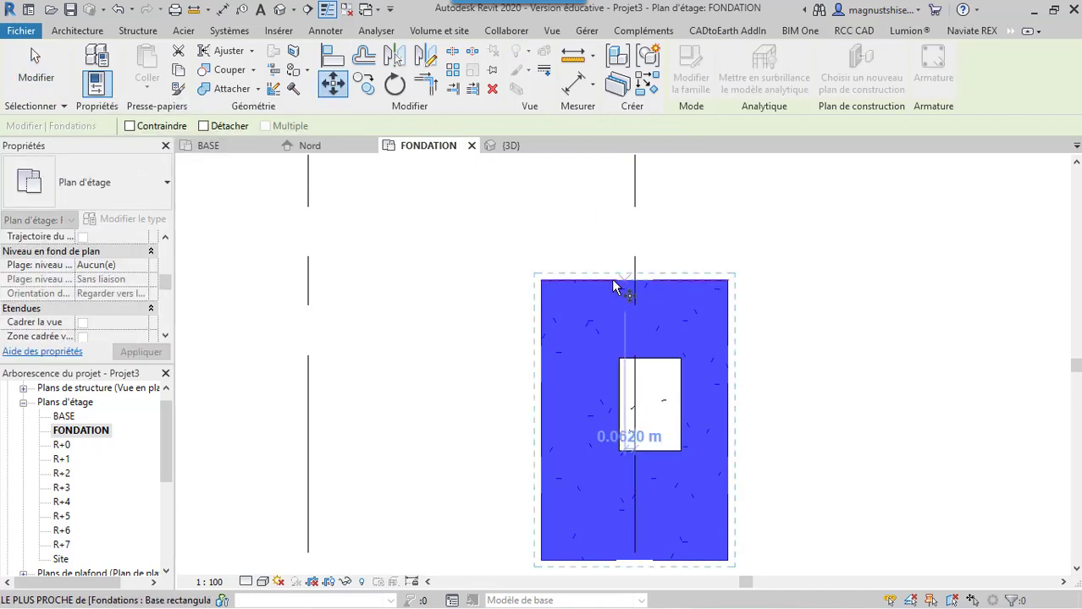
scroll(640, 285, "up", 3)
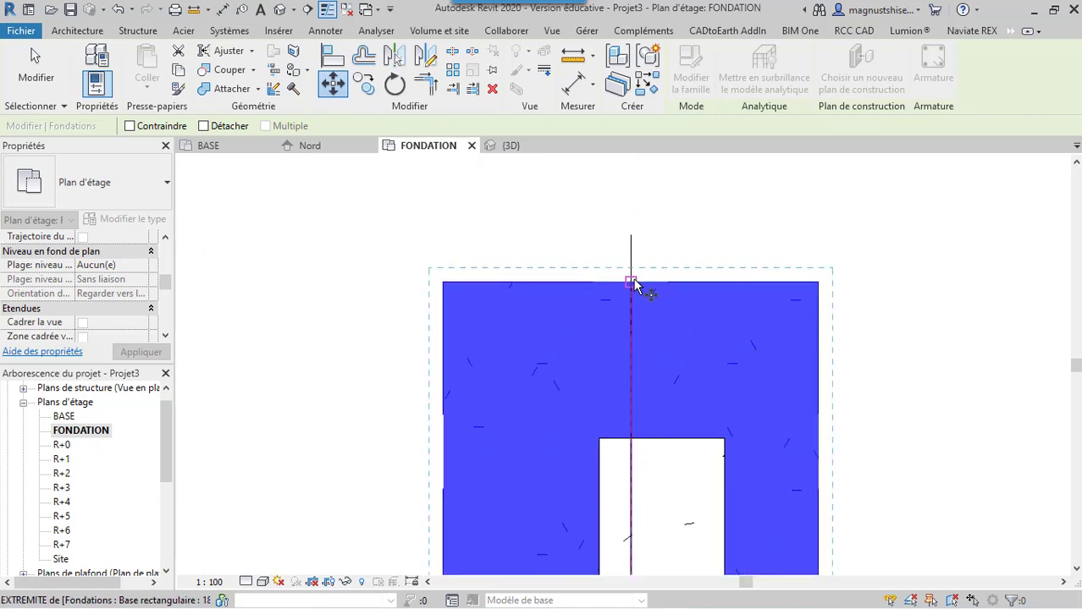
left_click(640, 284)
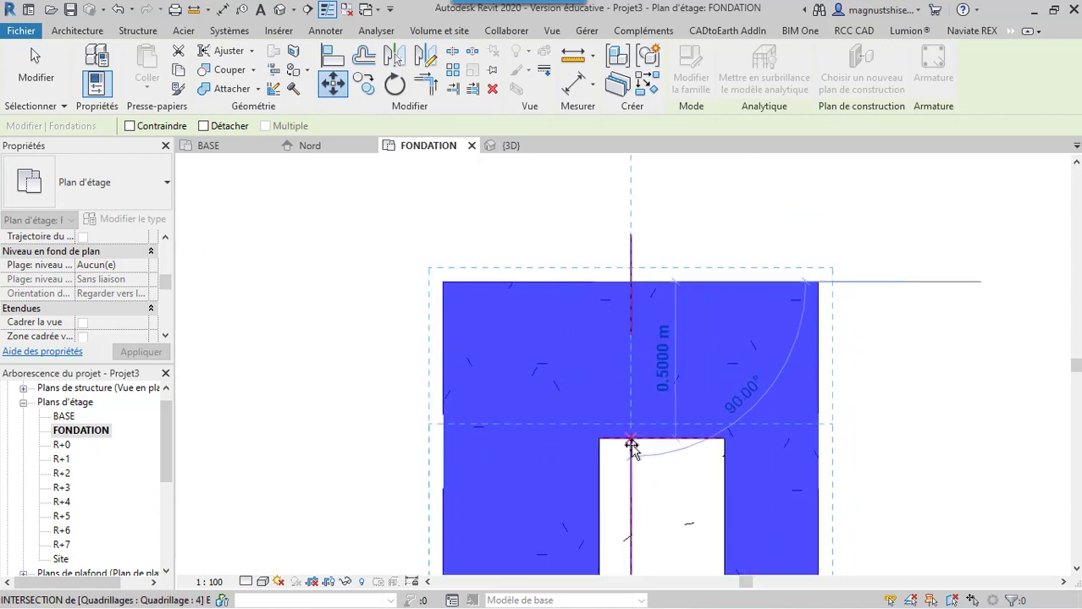
left_click(664, 442)
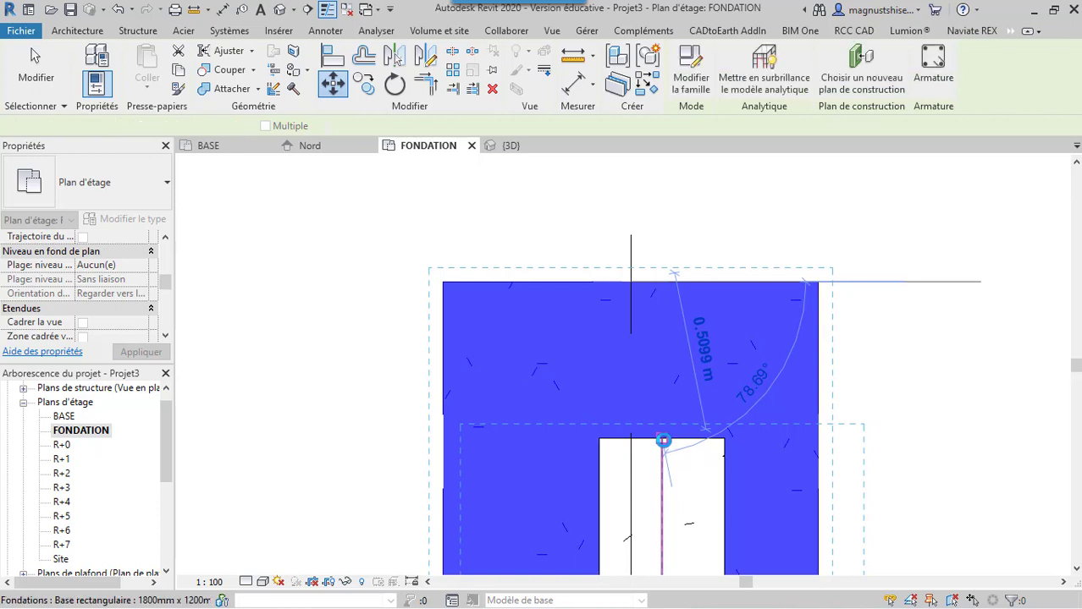
scroll(601, 328, "down", 3)
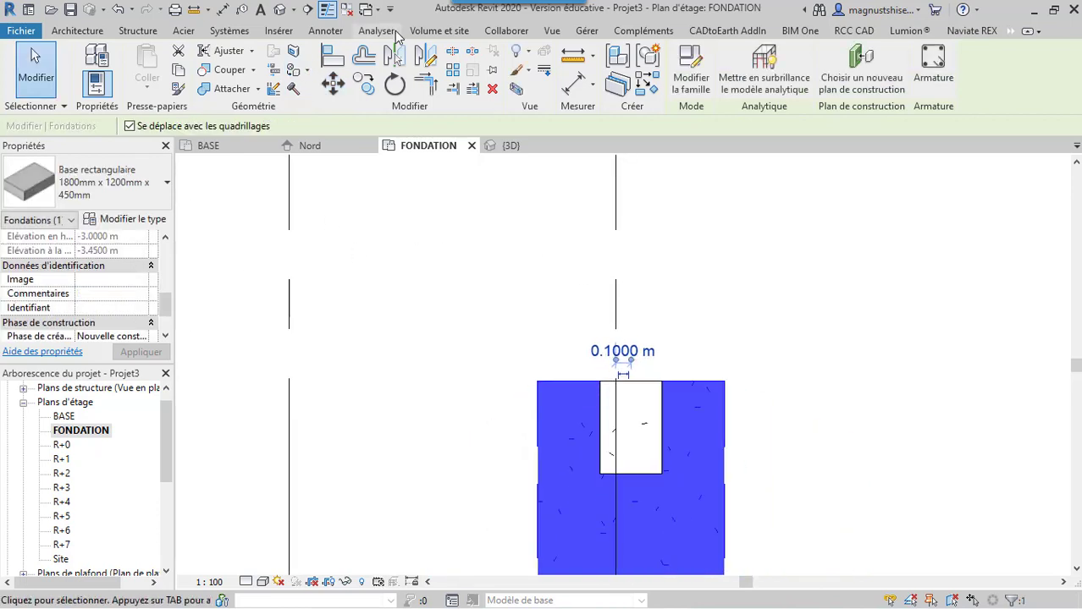
left_click(117, 14)
scroll(609, 251, "down", 3)
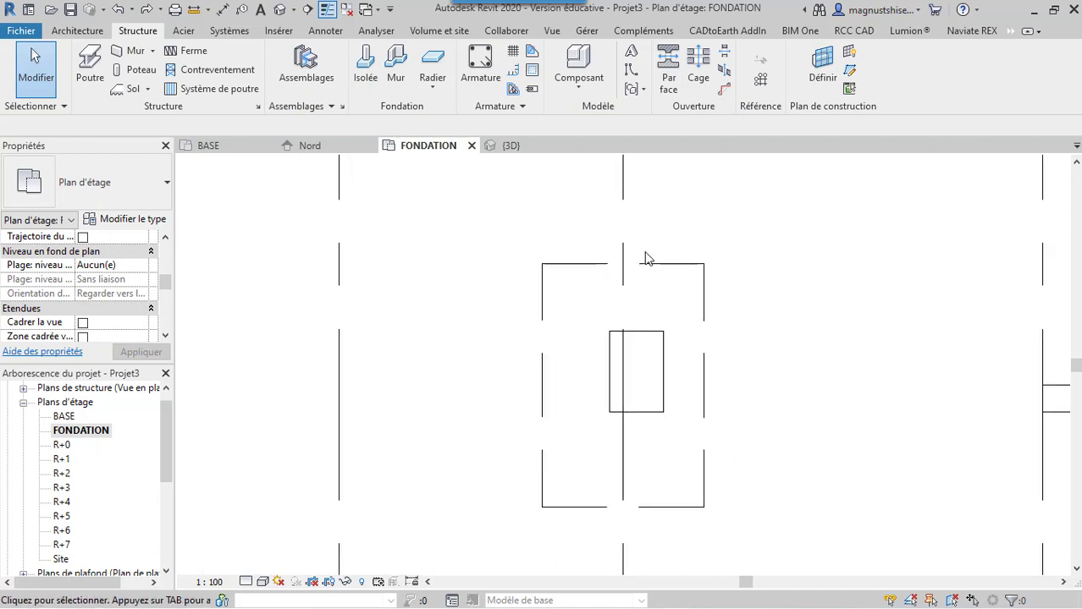
Move the footing on grid 4 horizontally by 0.1 m, from the grid line to the midpoint of the column's upper edge
left_click(648, 275)
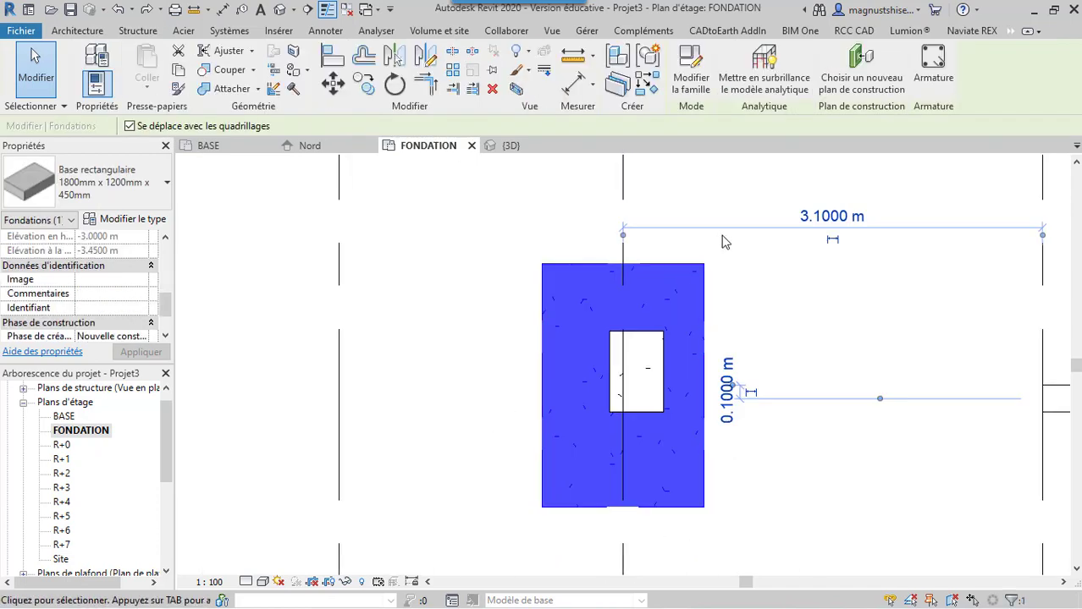
left_click(332, 85)
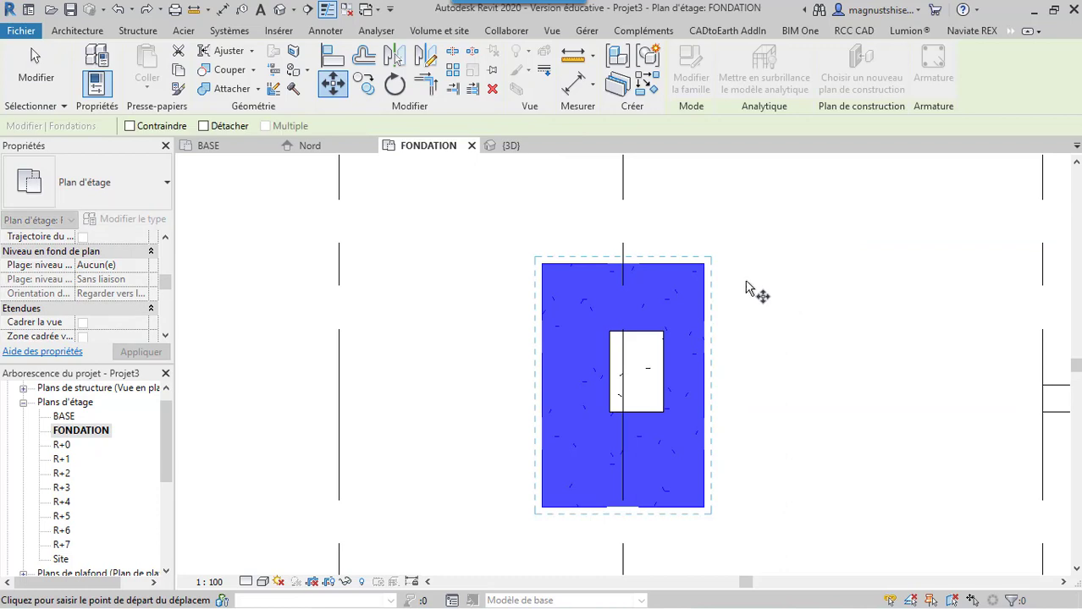
scroll(690, 268, "up", 2)
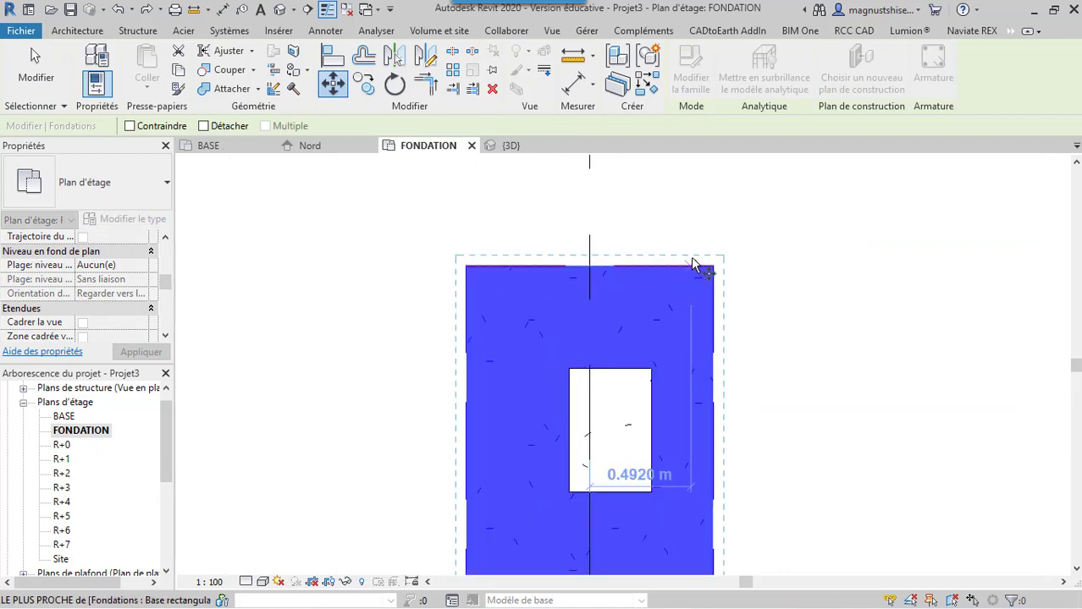
scroll(700, 314, "down", 2)
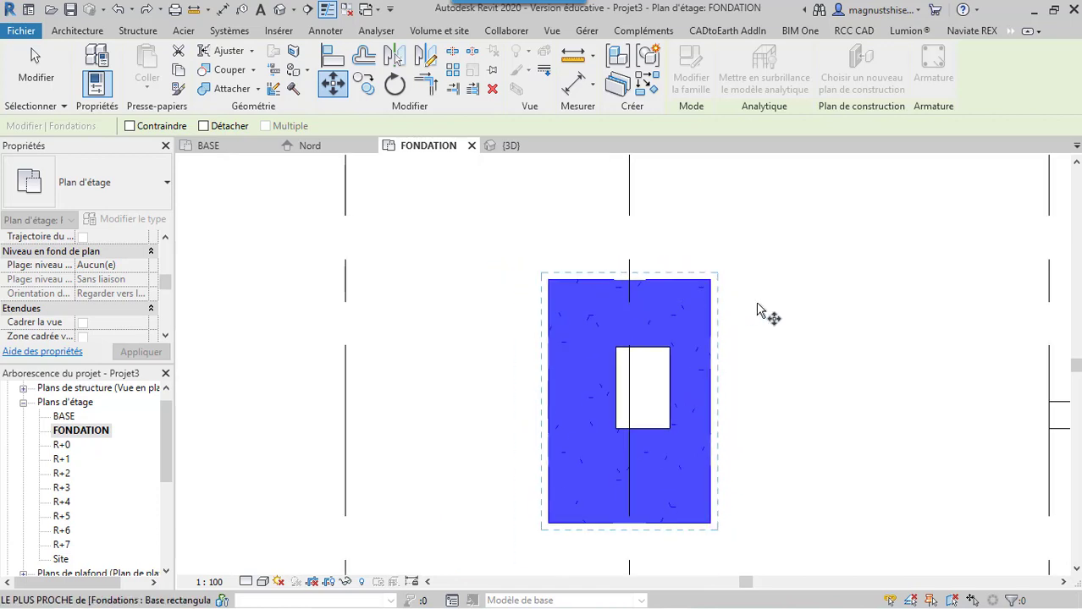
scroll(604, 396, "up", 4)
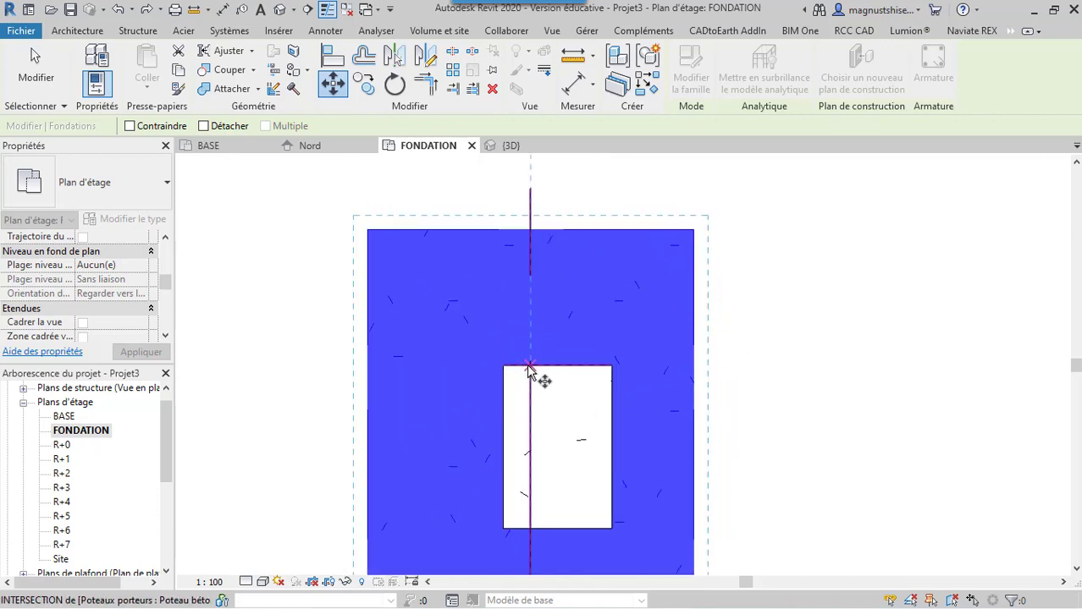
left_click(529, 370)
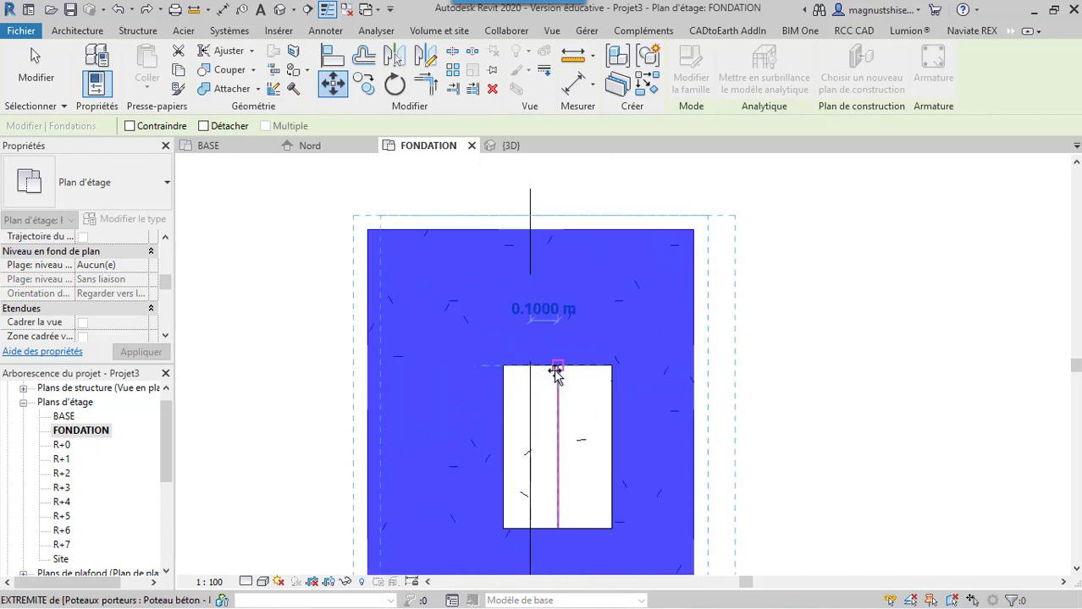
left_click(555, 373)
scroll(574, 304, "down", 4)
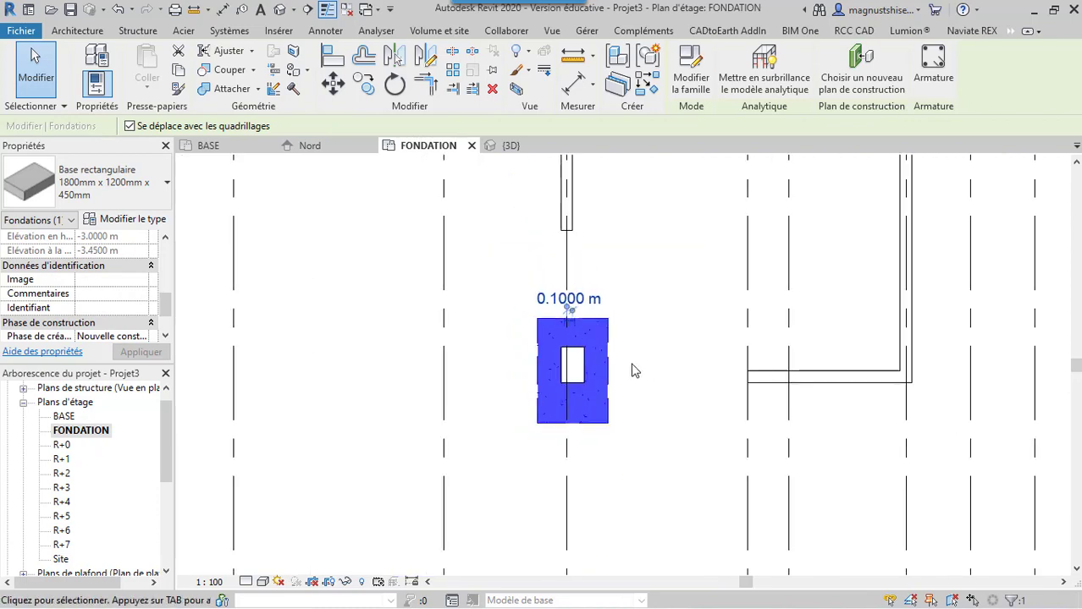
scroll(635, 343, "up", 2)
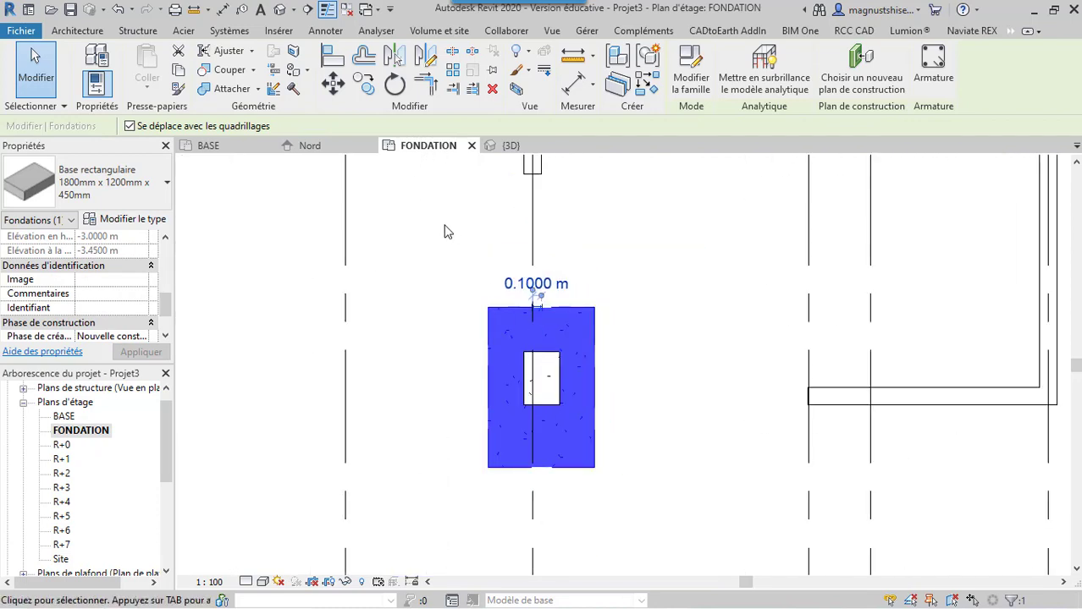
Try to move the same footing upward from the column's lower corner to the end of its horizontal centreline, and undo the move
left_click(333, 85)
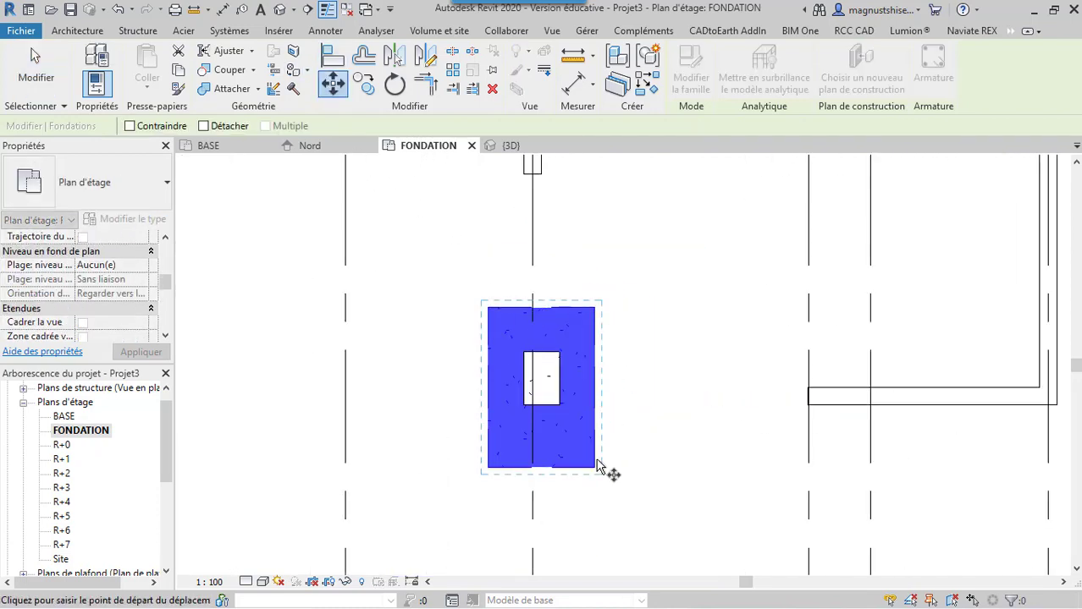
scroll(605, 474, "up", 1)
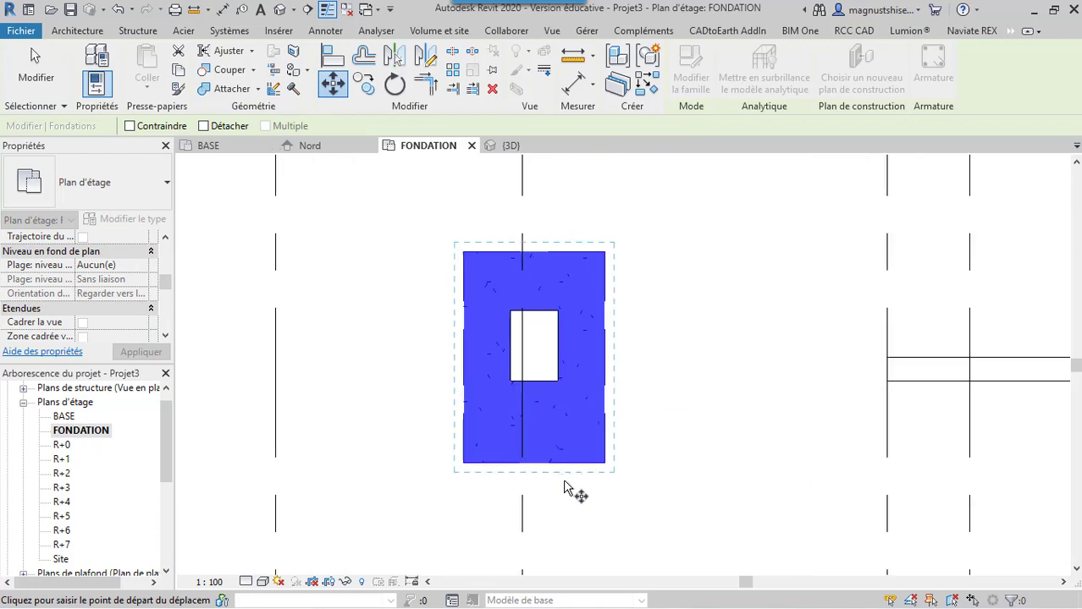
left_click(510, 384)
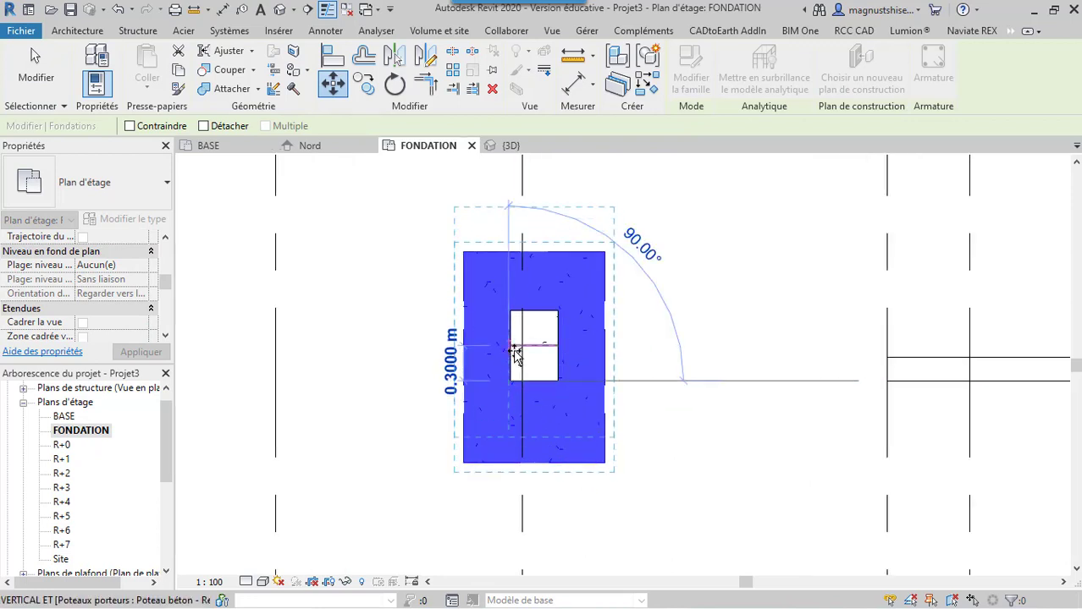
scroll(514, 354, "up", 4)
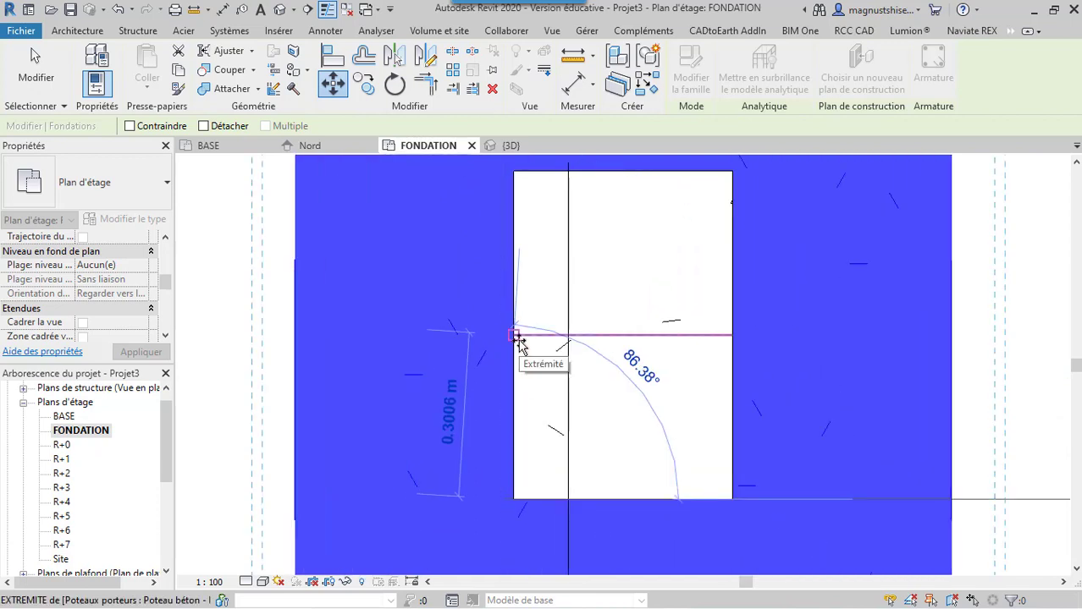
left_click(518, 337)
scroll(524, 343, "down", 4)
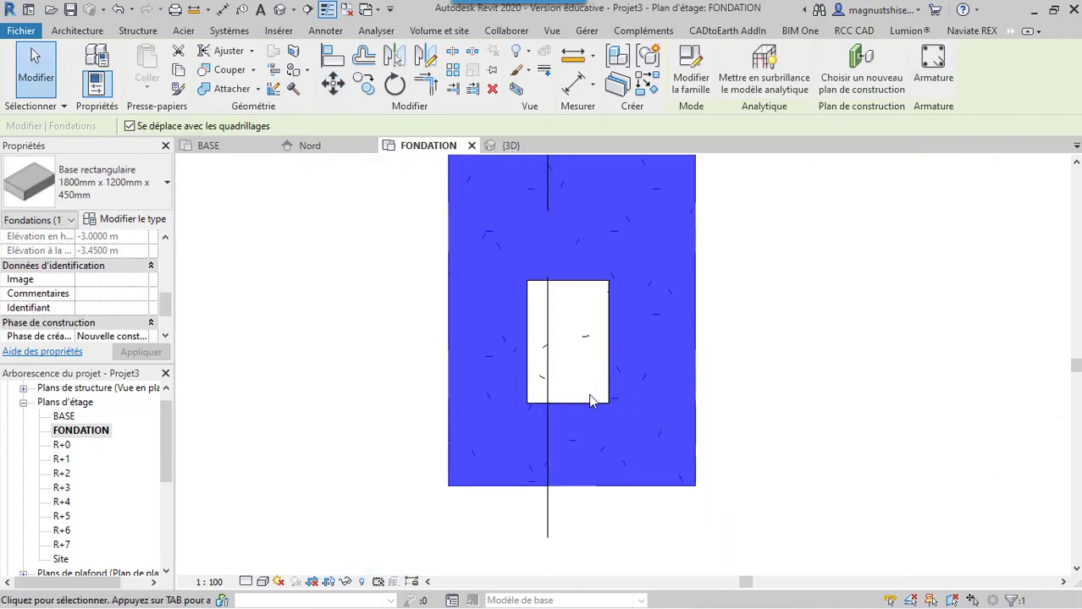
scroll(591, 402, "down", 3)
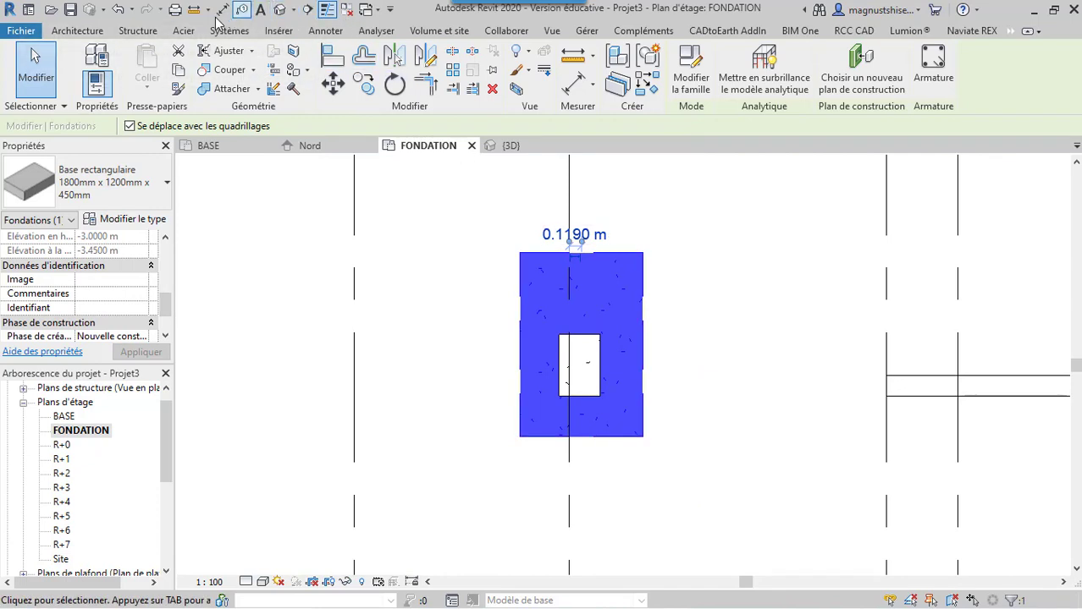
left_click(118, 10)
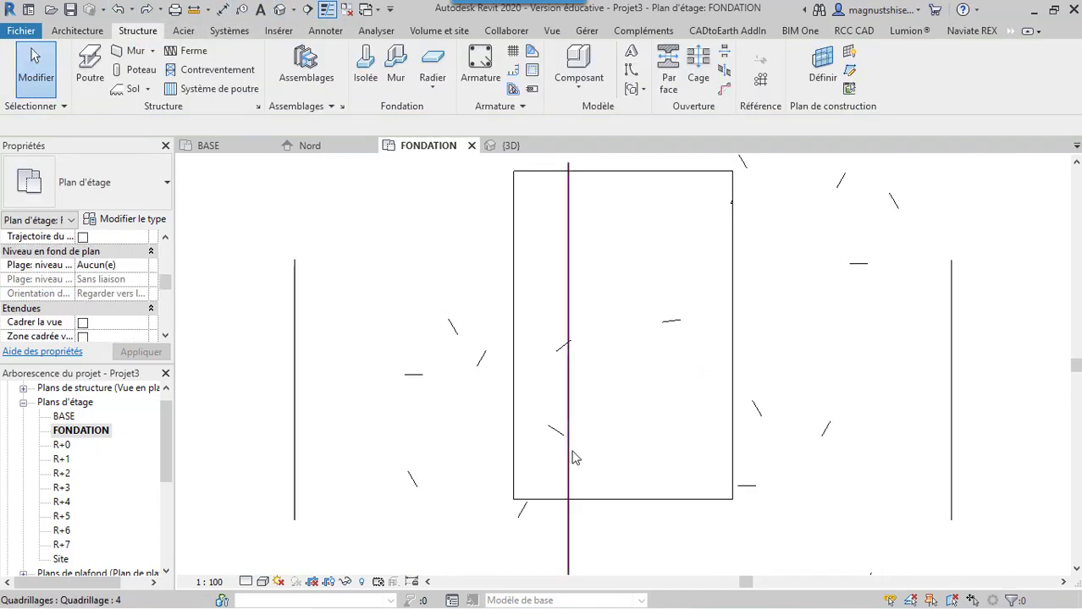
Place Soubassement porteur - 900 x 300 strip footings under the upper T-shaped walls and the upper corner walls near grid 7
scroll(565, 452, "down", 3)
scroll(499, 380, "down", 1)
scroll(606, 483, "down", 4)
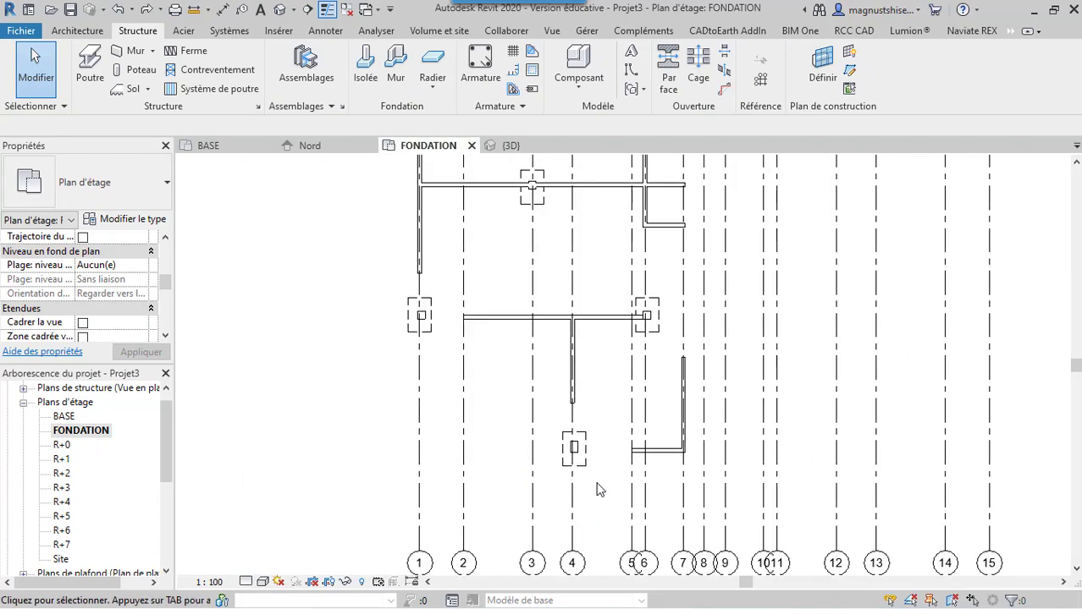
scroll(391, 379, "down", 3)
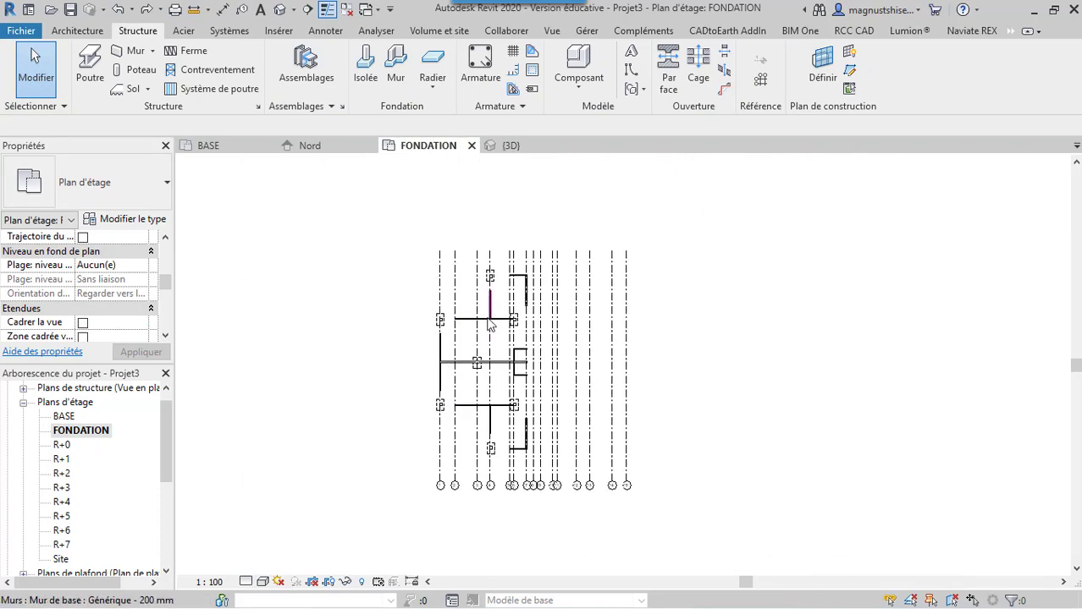
scroll(457, 266, "up", 3)
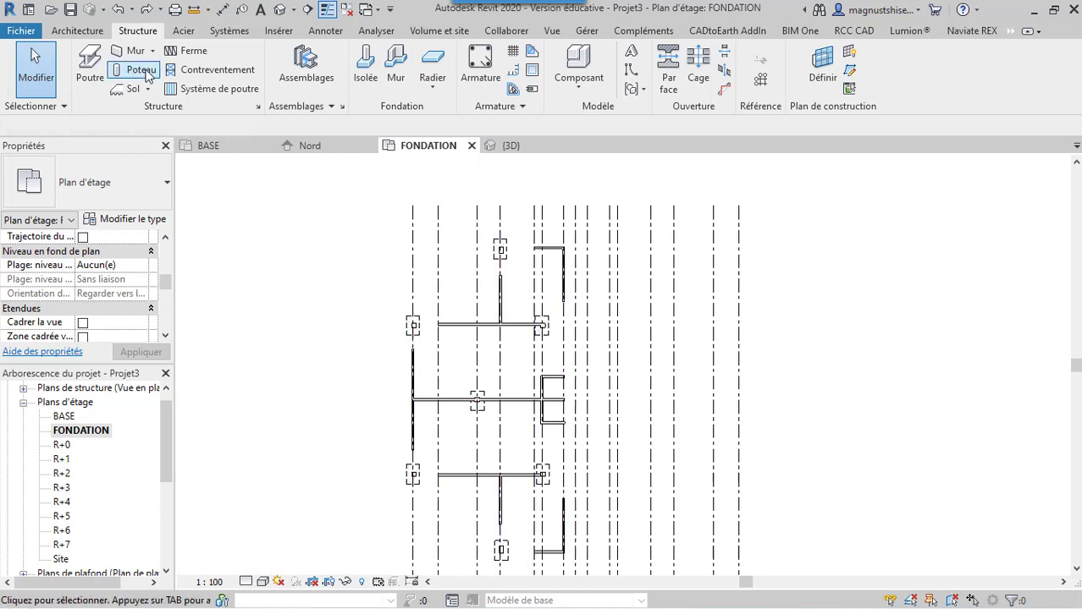
left_click(394, 72)
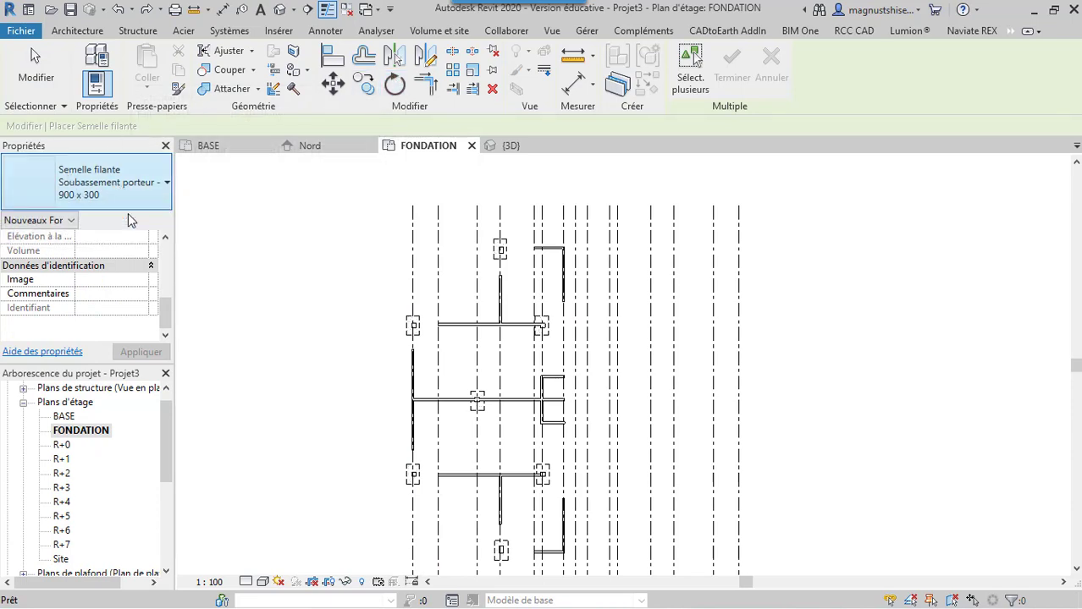
left_click(152, 185)
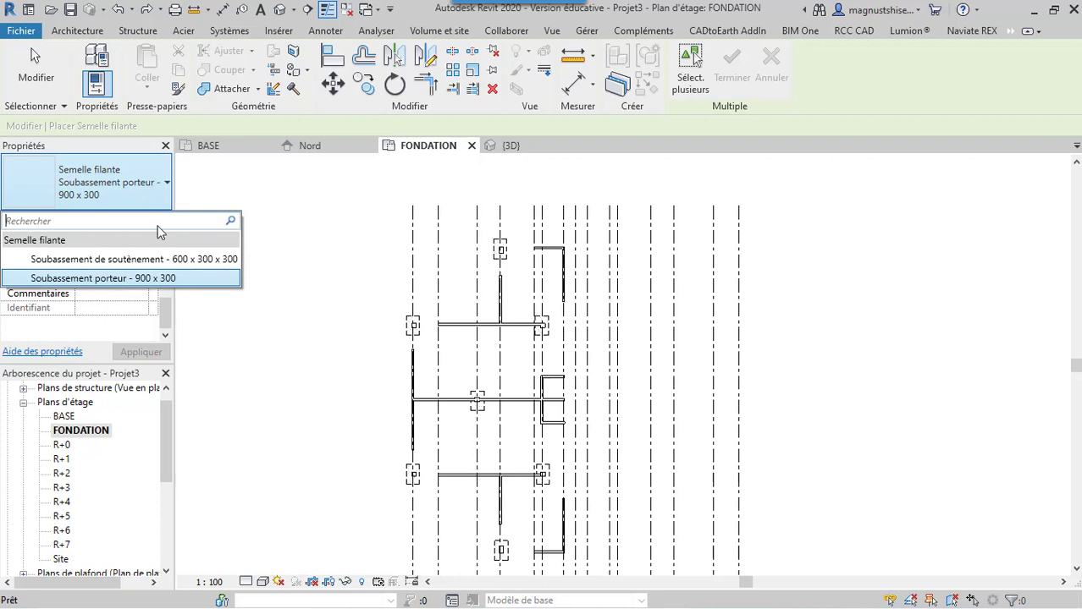
left_click(161, 279)
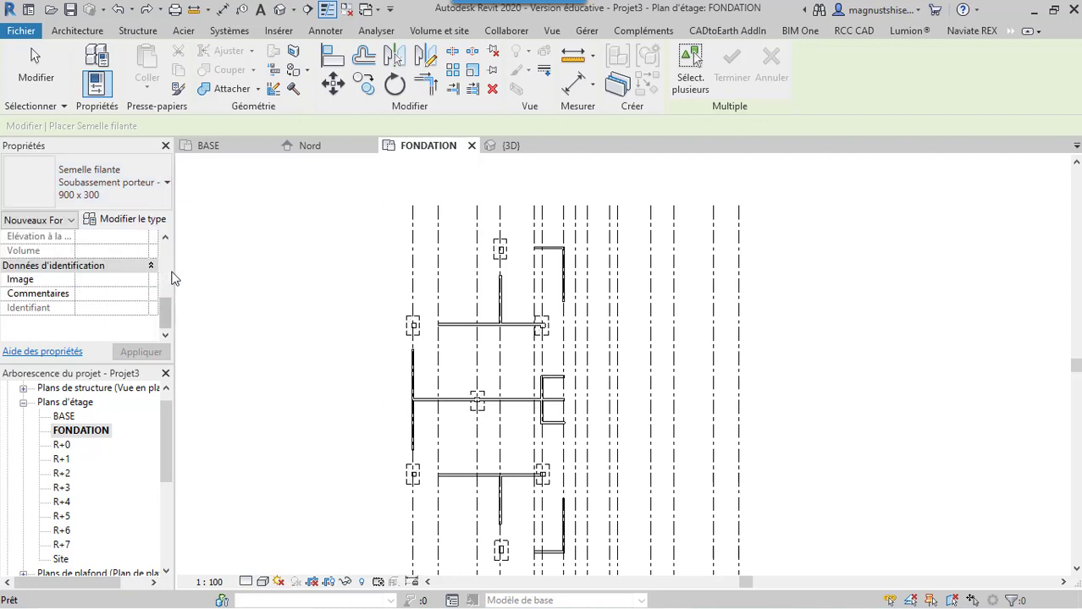
scroll(472, 319, "up", 3)
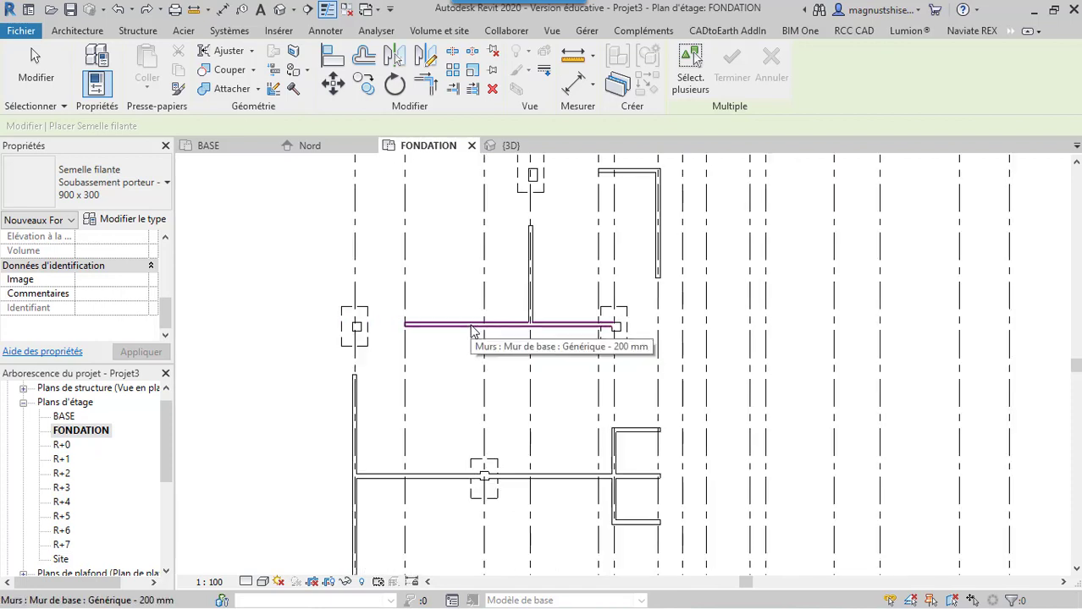
left_click(479, 322)
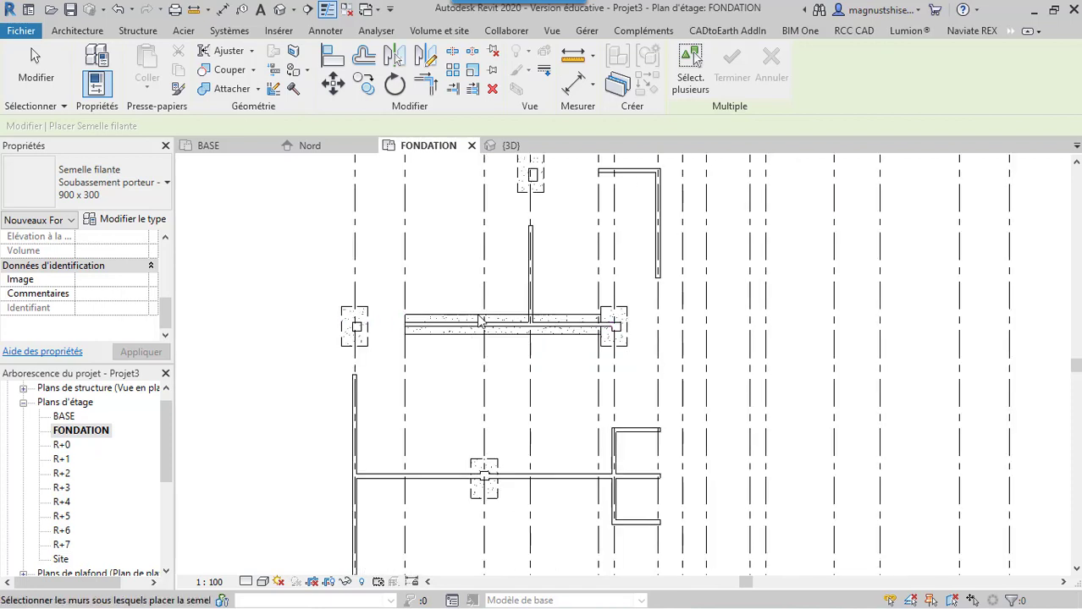
left_click(535, 296)
left_click(645, 176)
left_click(659, 219)
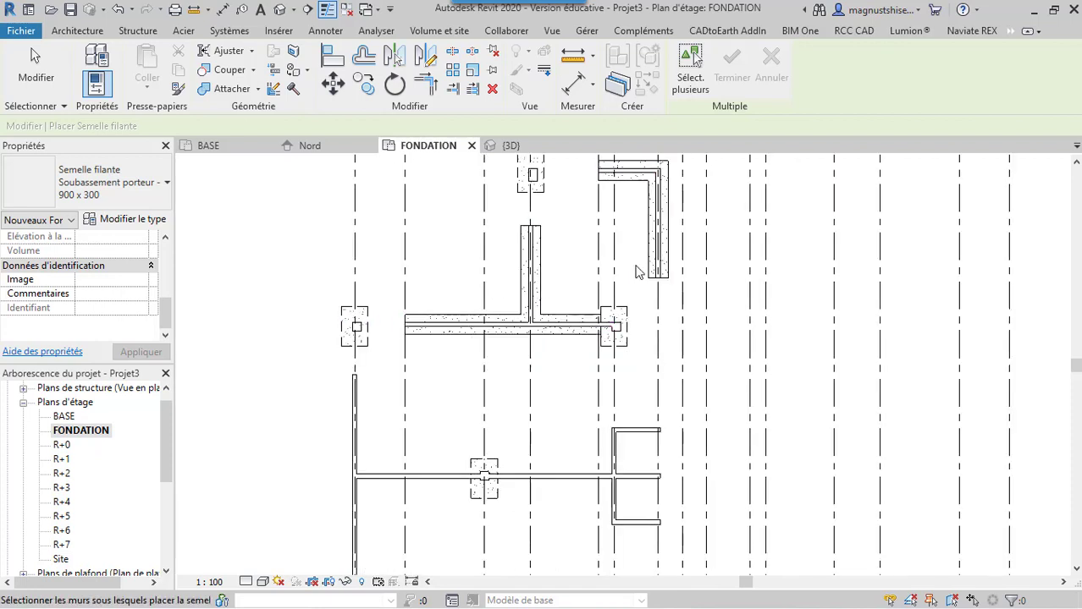
Place the same strip footings under the E-shaped walls at grid 6, the long middle wall and the vertical wall on grid 1
left_click(615, 457)
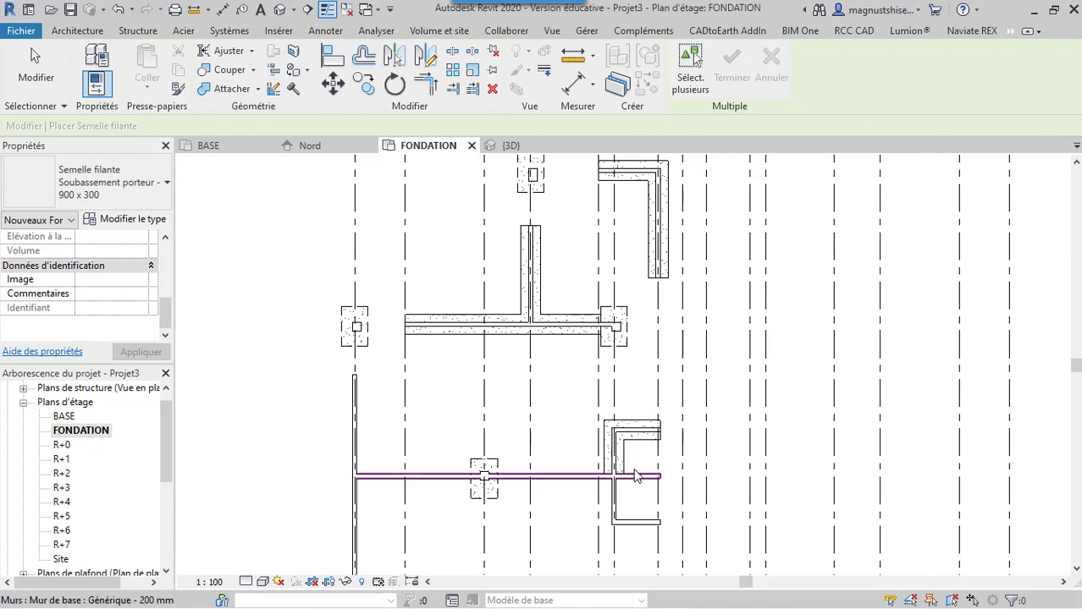
left_click(641, 477)
left_click(642, 519)
left_click(622, 509)
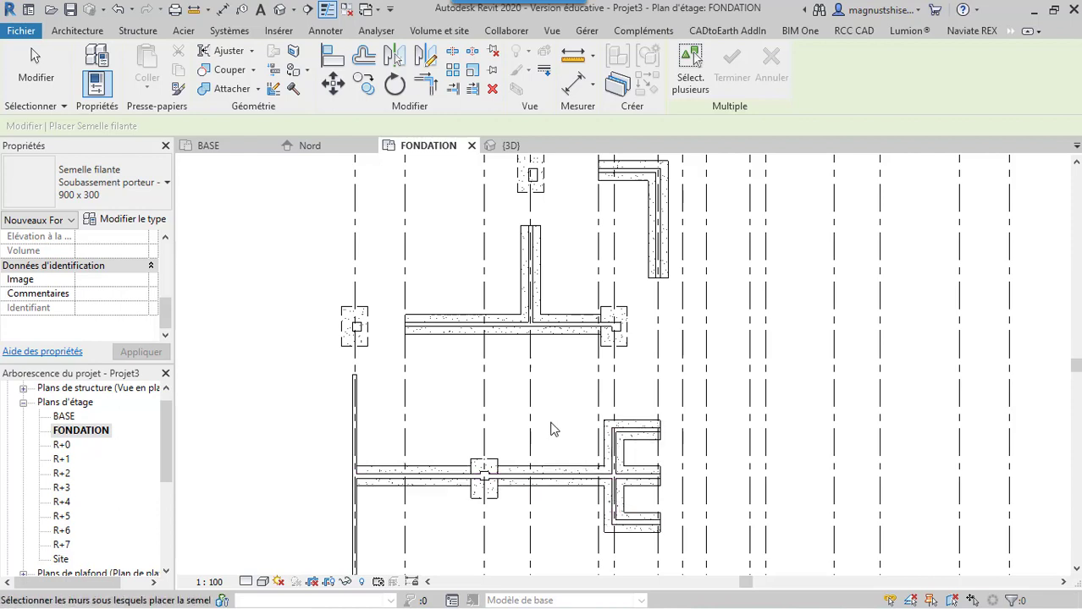
scroll(512, 349, "down", 3)
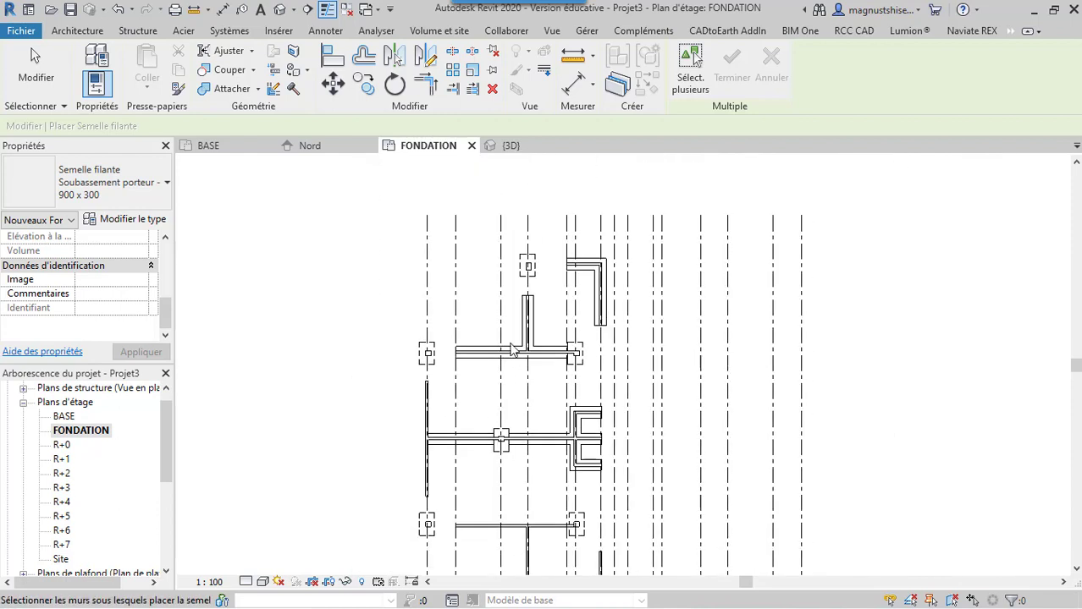
left_click(430, 428)
scroll(463, 394, "down", 2)
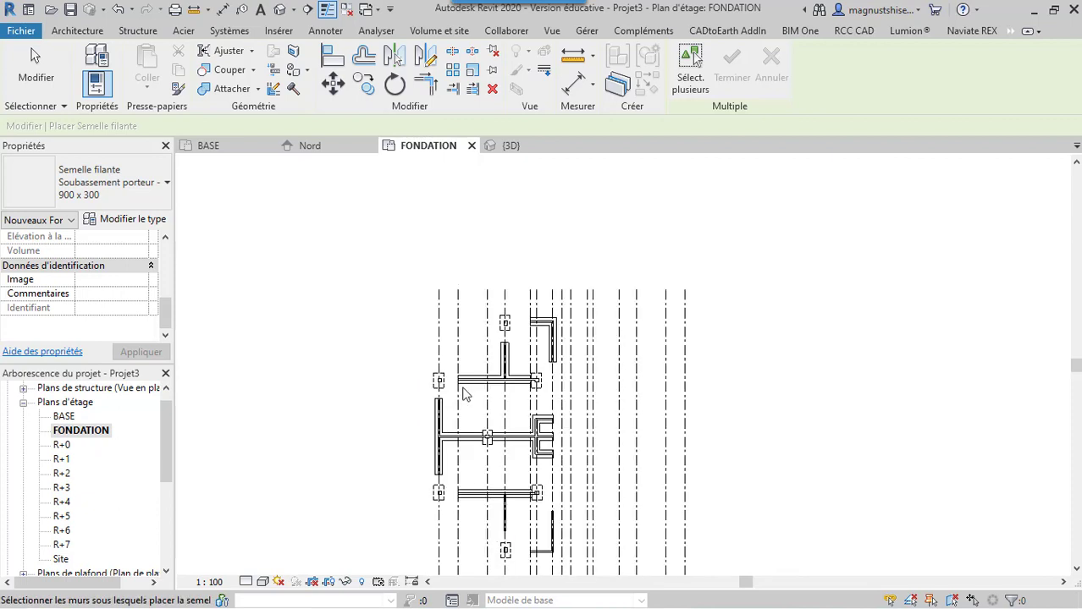
Place the 900 x 300 strip footings under the stem of the lower T-shaped walls and the lower corner walls near grid 7
left_click(504, 516)
left_click(552, 540)
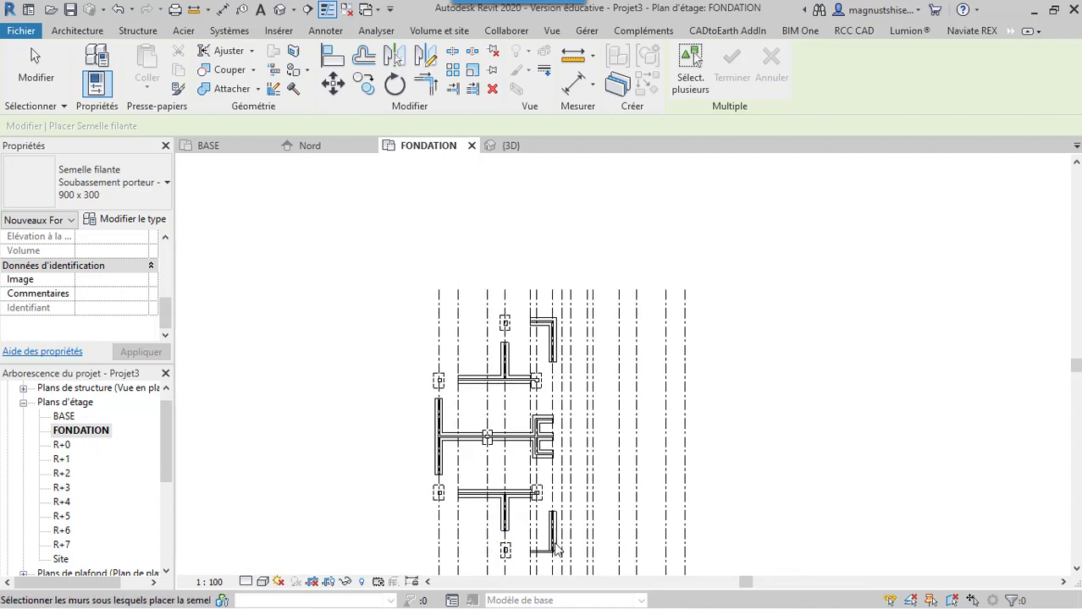
scroll(538, 474, "down", 2)
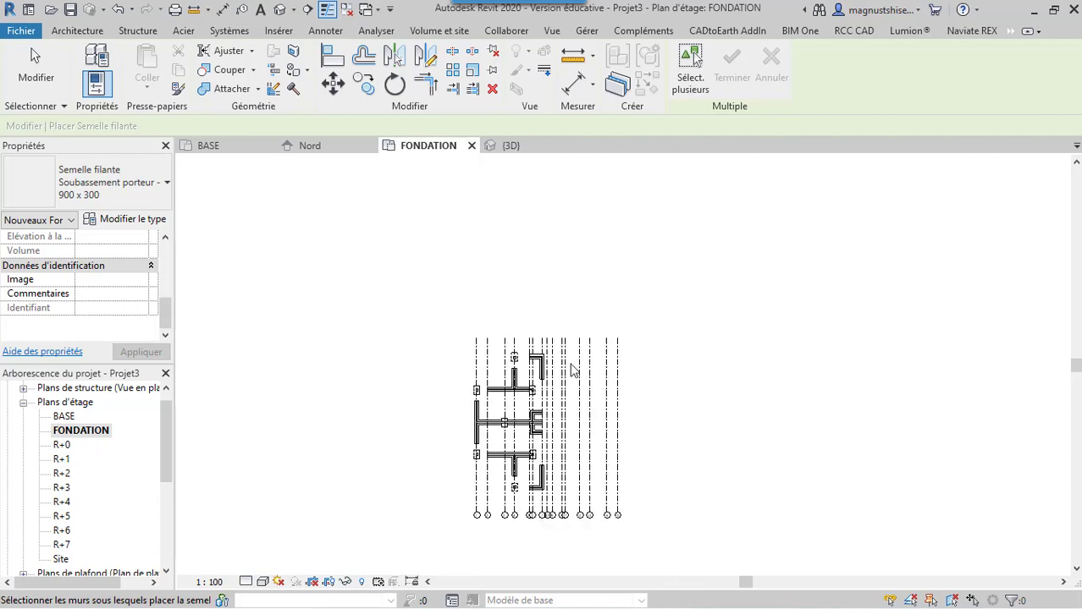
scroll(572, 370, "up", 2)
scroll(422, 278, "down", 2)
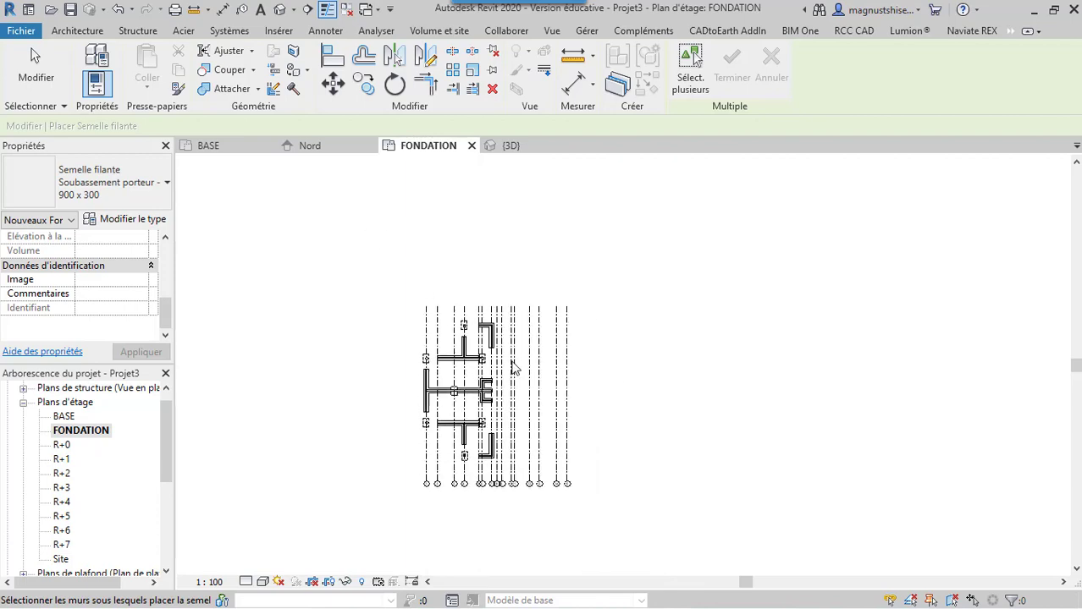
scroll(512, 368, "up", 2)
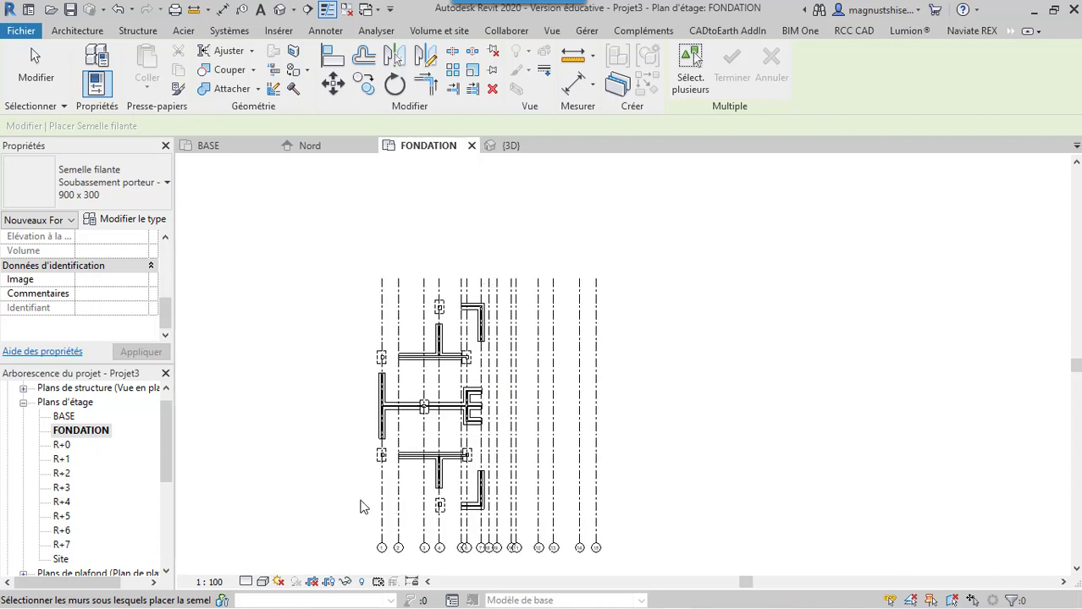
left_click(39, 68)
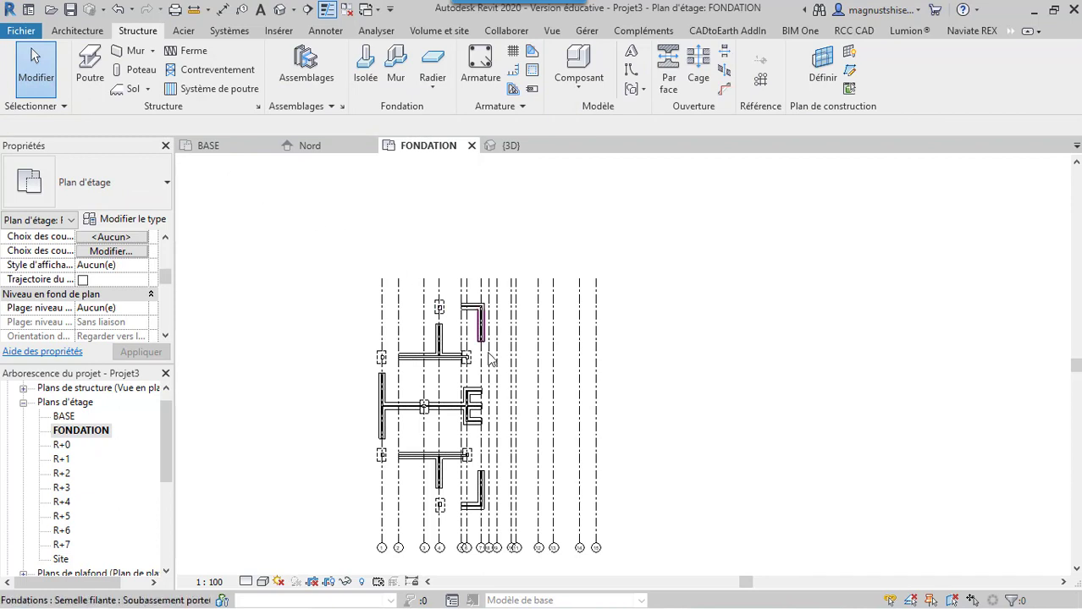
left_click(482, 294)
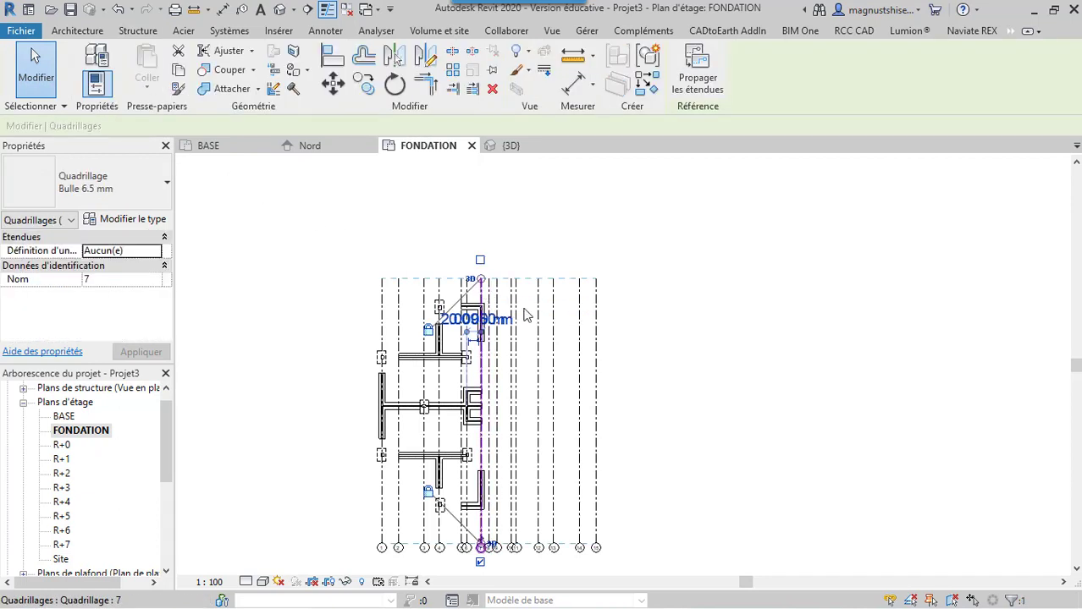
key("Escape")
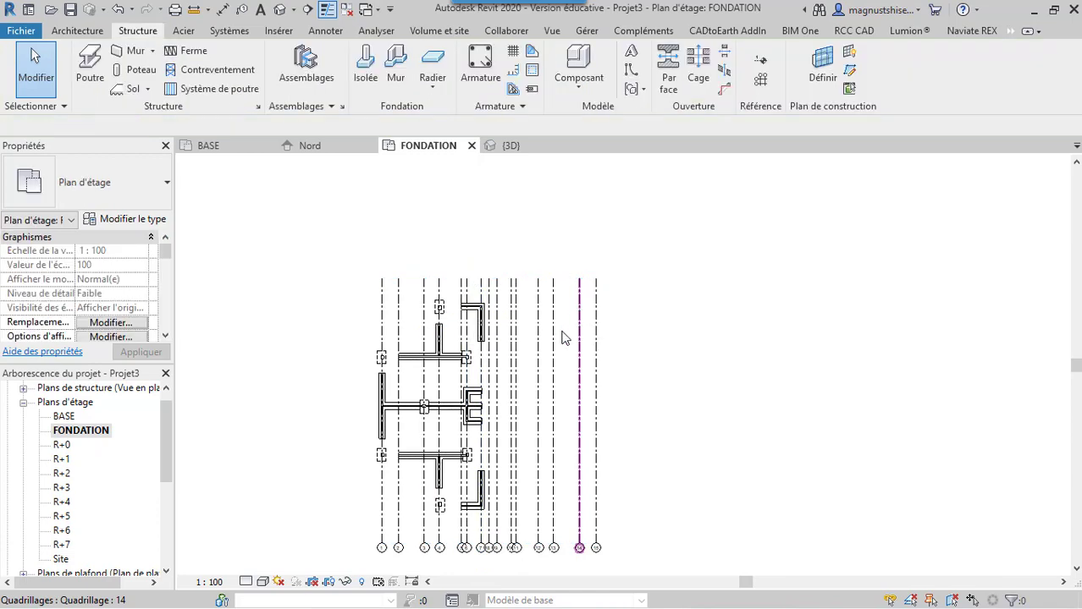
scroll(482, 322, "up", 2)
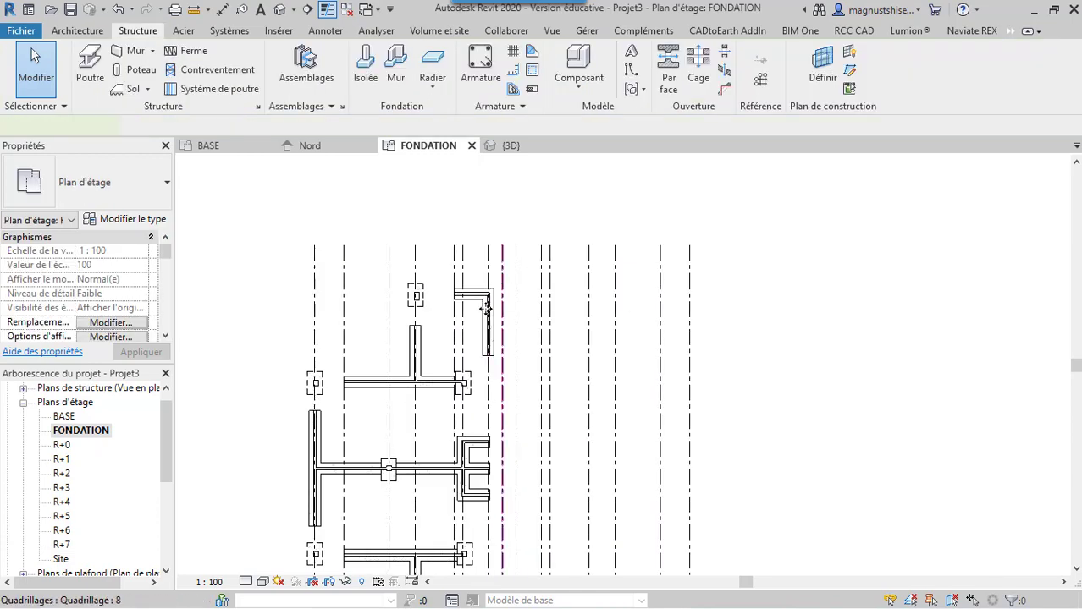
left_click_drag(485, 309, 464, 355)
key("Escape")
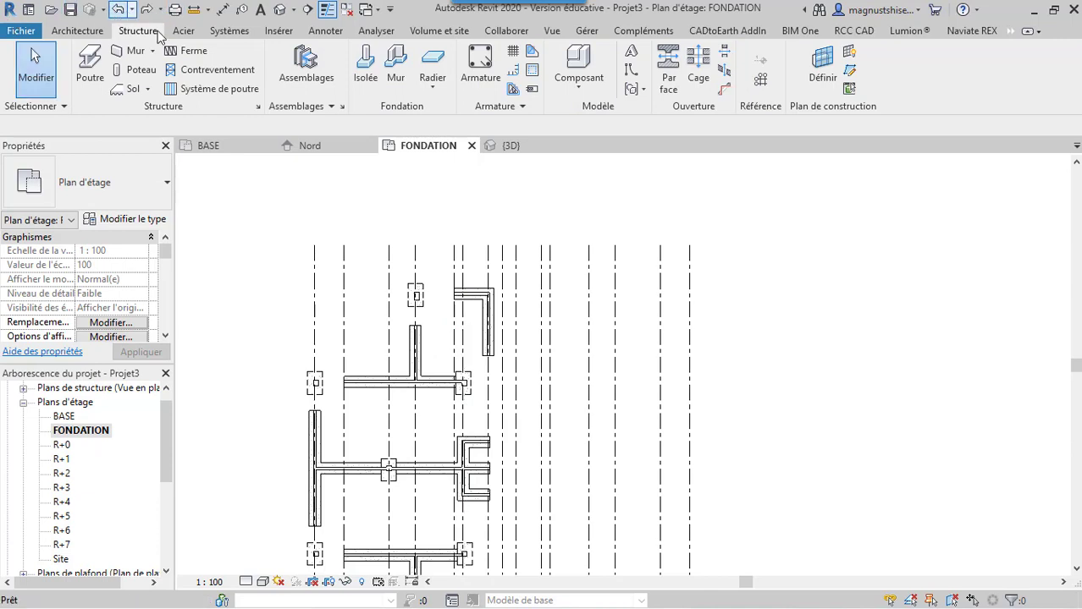
scroll(373, 163, "down", 1)
scroll(373, 163, "down", 1)
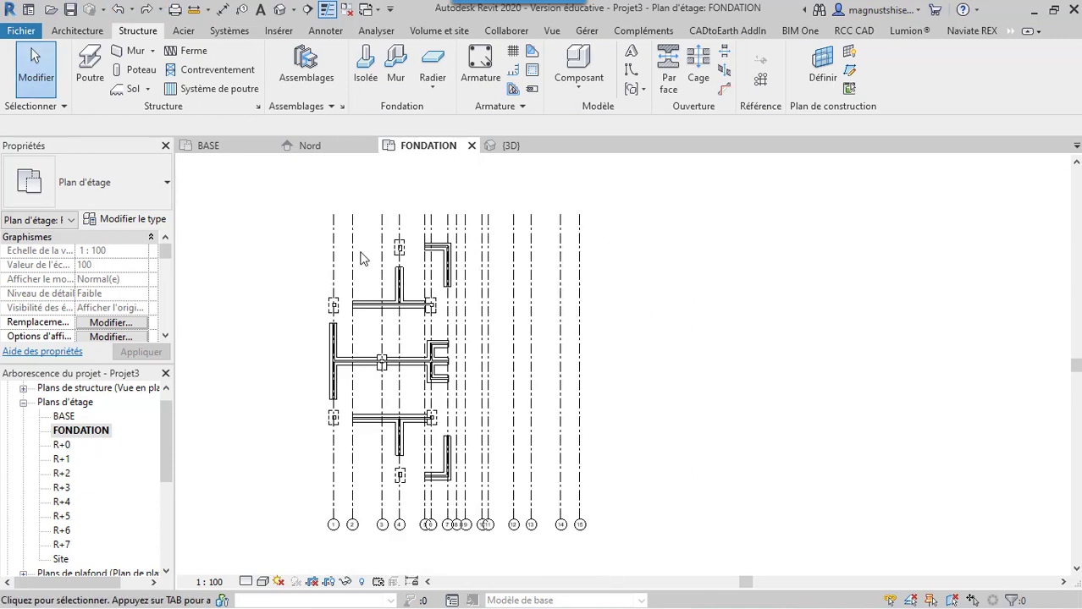
Mirror a copy of all the existing footings, walls and structural columns about grid 8, filtering the grids (Quadrillages) out of the selection
left_click(23, 76)
left_click_drag(463, 567, 224, 188)
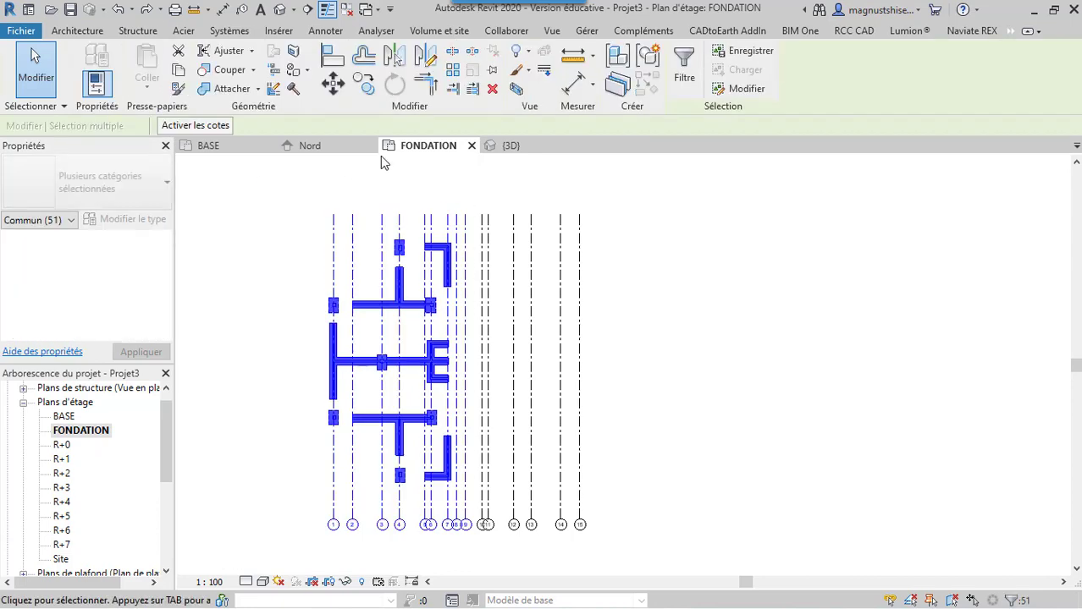
left_click(684, 67)
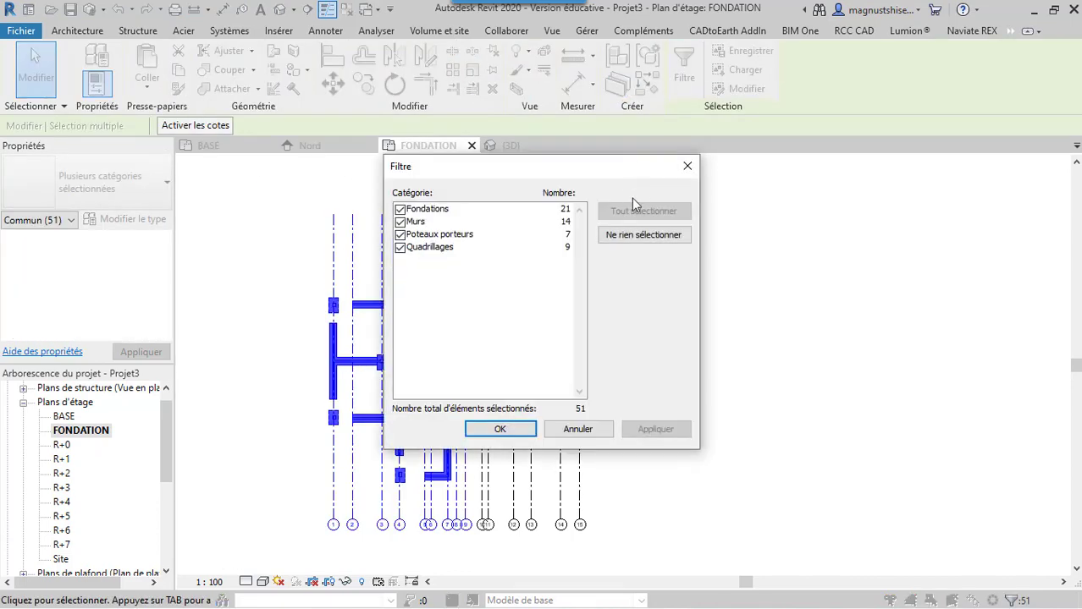
left_click(399, 247)
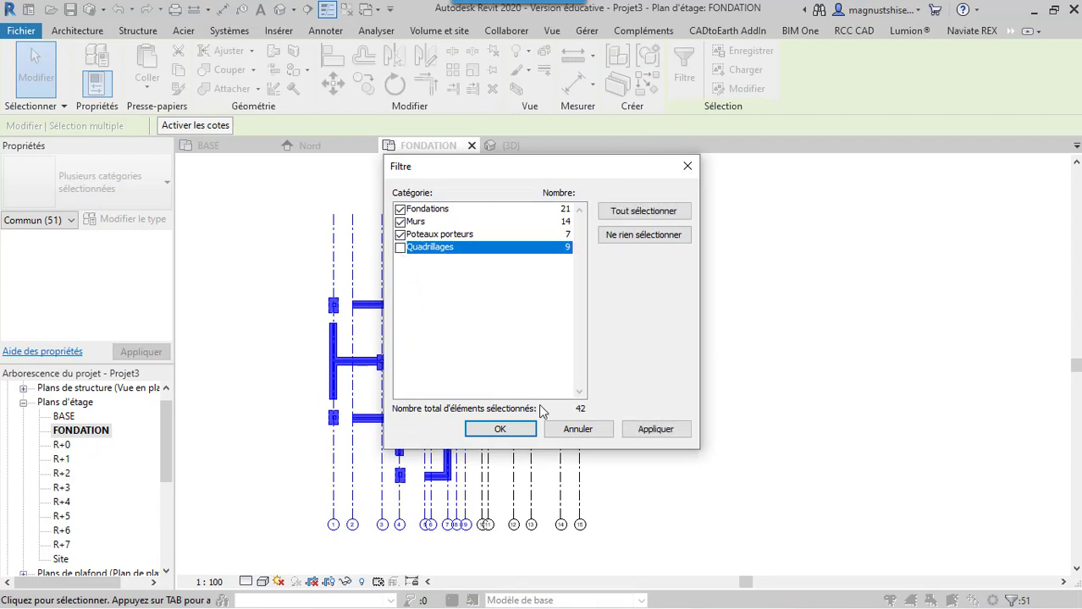
left_click(650, 429)
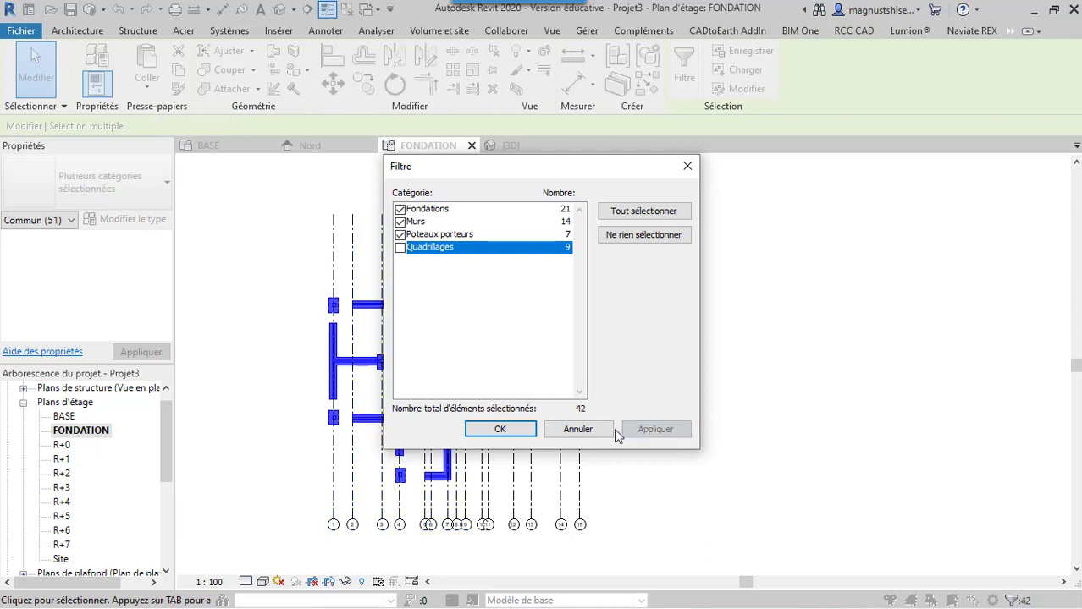
left_click(500, 430)
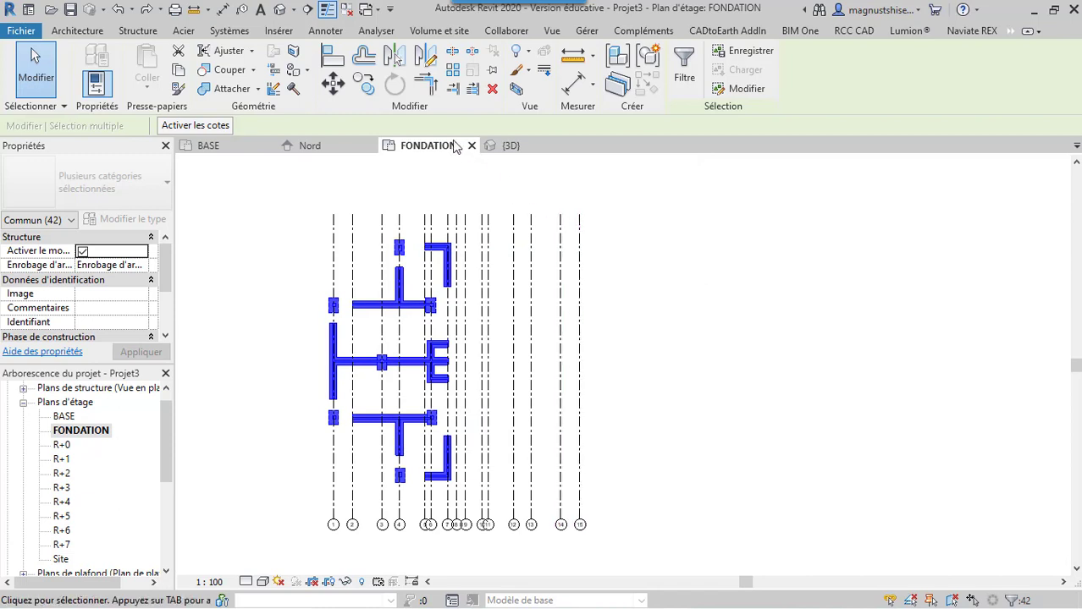
left_click(393, 59)
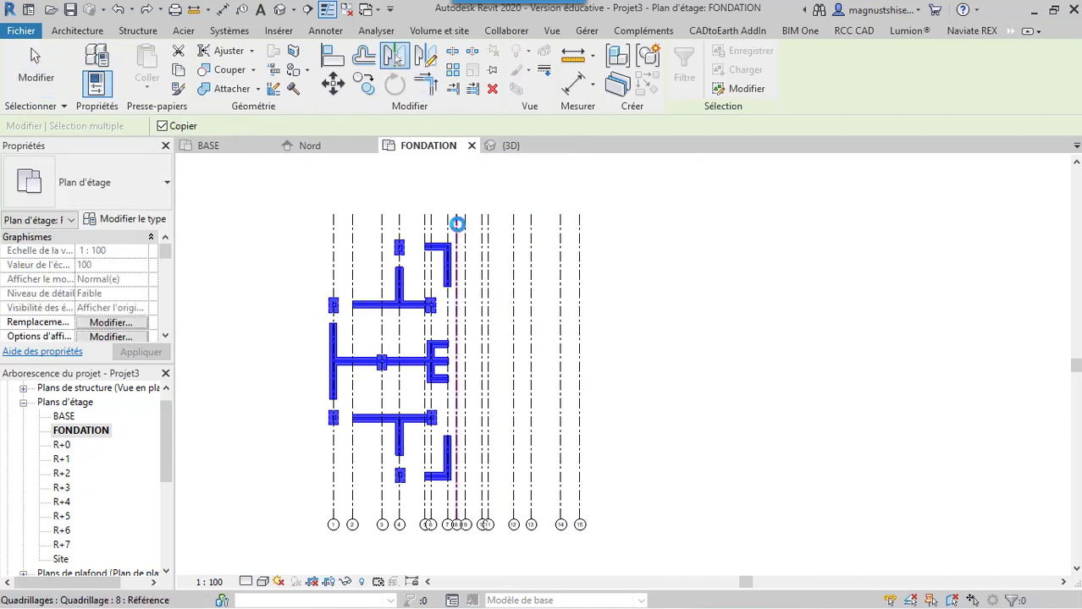
left_click(457, 223)
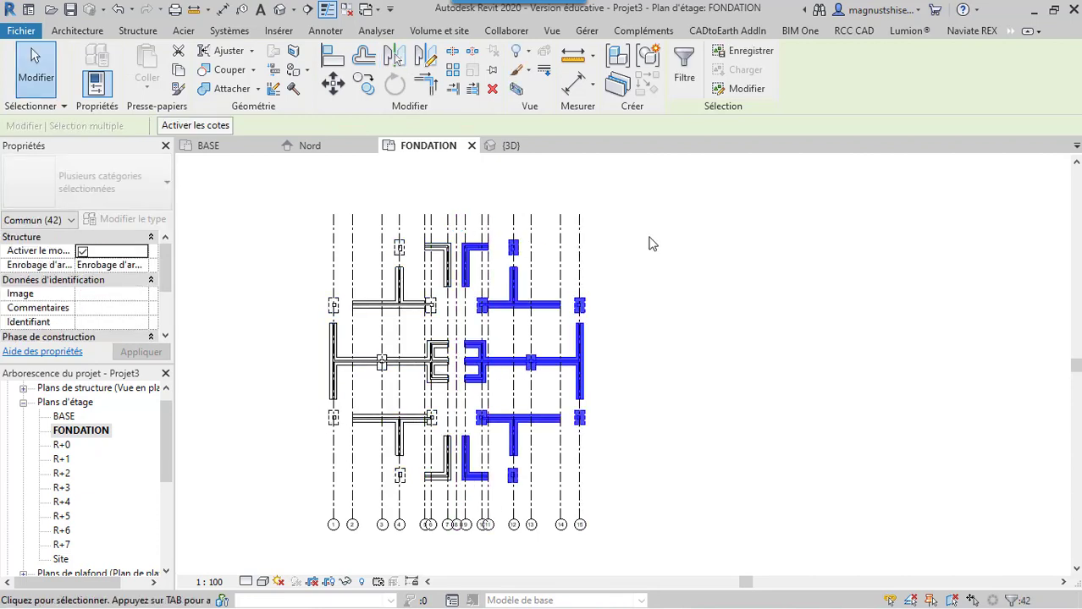
key("Escape")
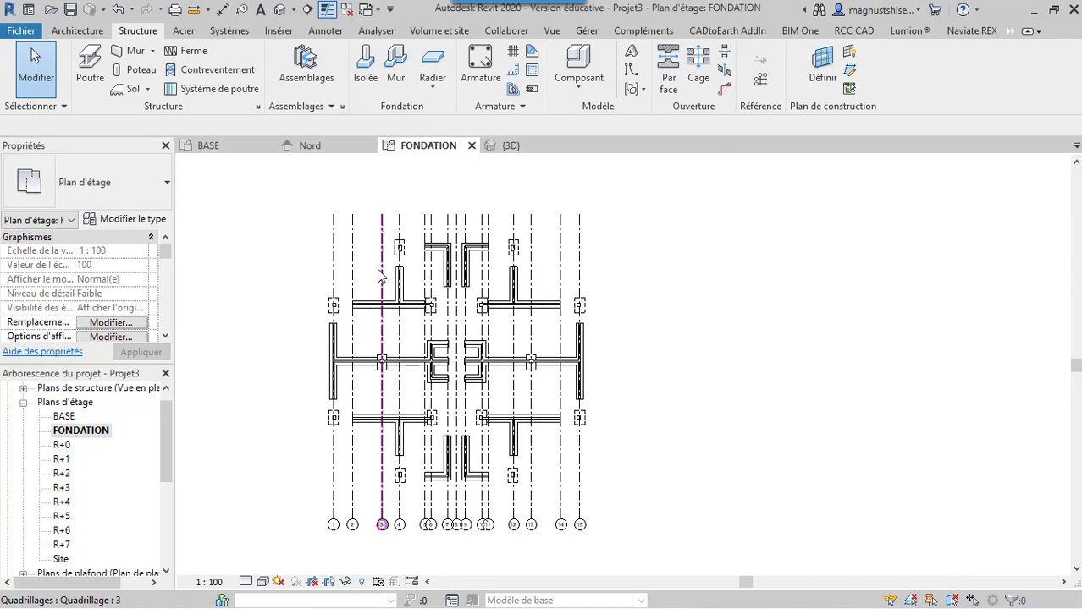
Open the {3D} view and examine the mirrored walls, columns and footings
left_click(253, 150)
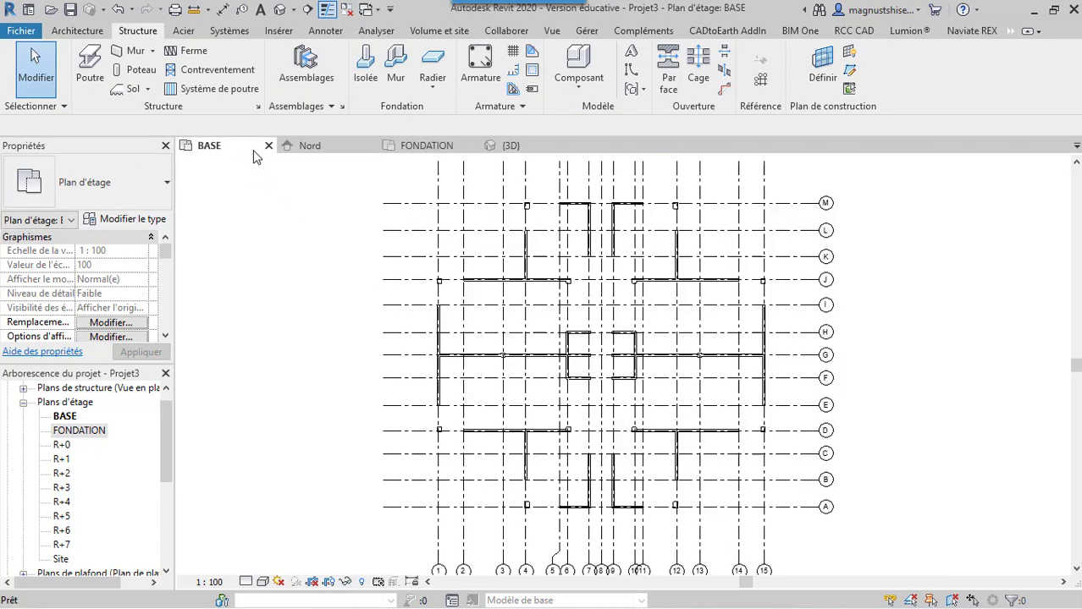
left_click(512, 148)
scroll(249, 271, "down", 3)
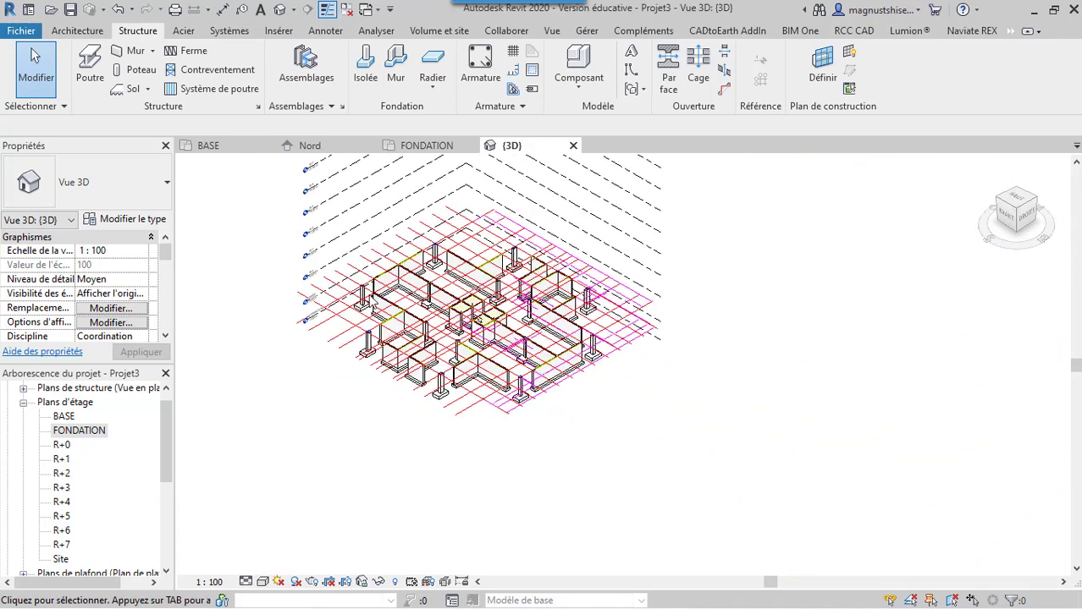
scroll(500, 347, "up", 2)
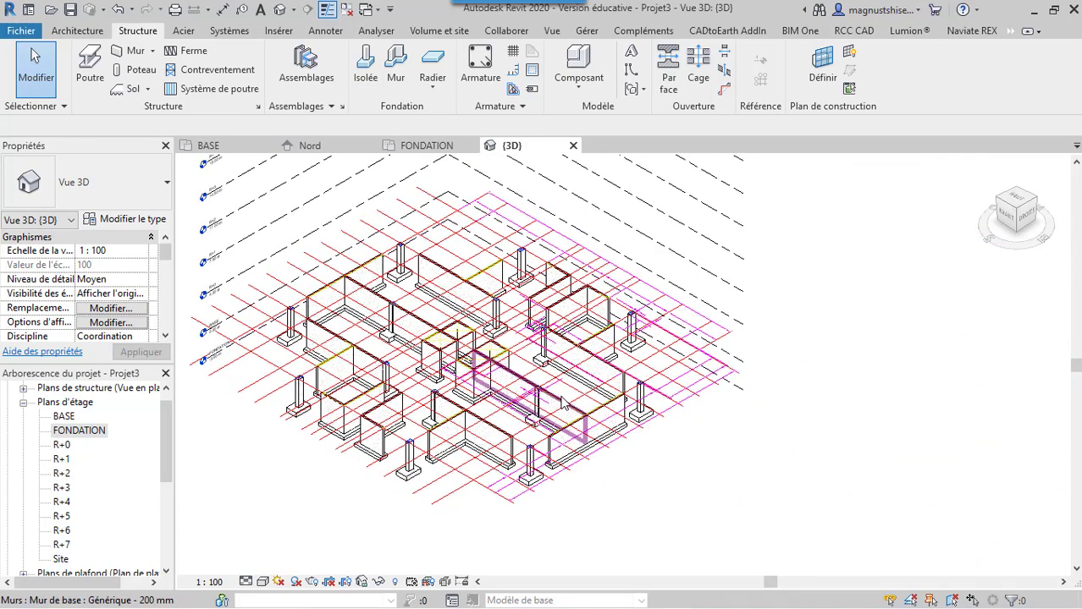
scroll(562, 402, "down", 3)
scroll(529, 307, "up", 2)
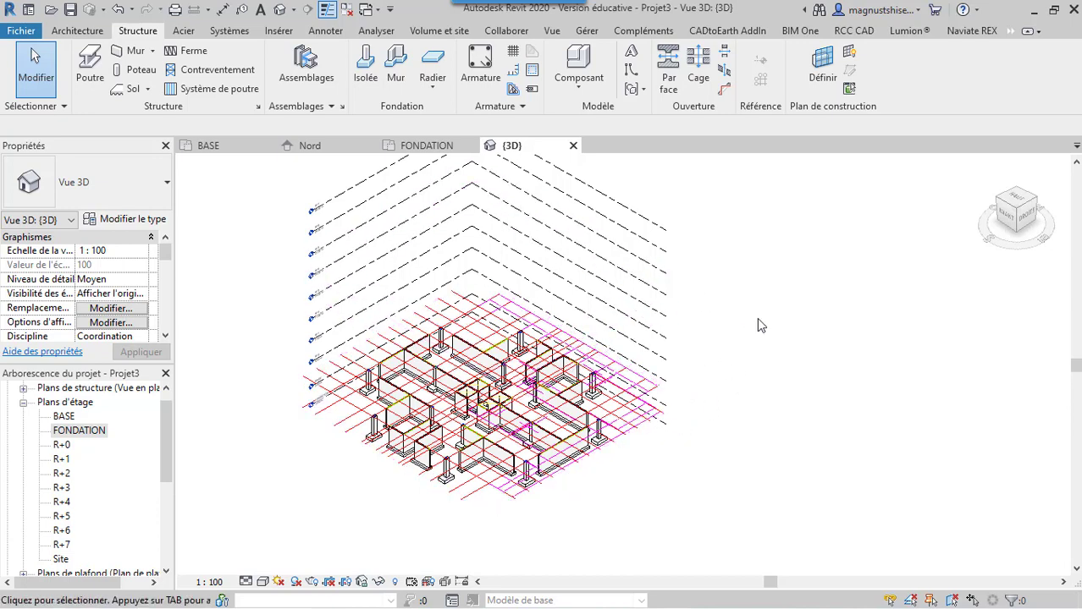
left_click(249, 150)
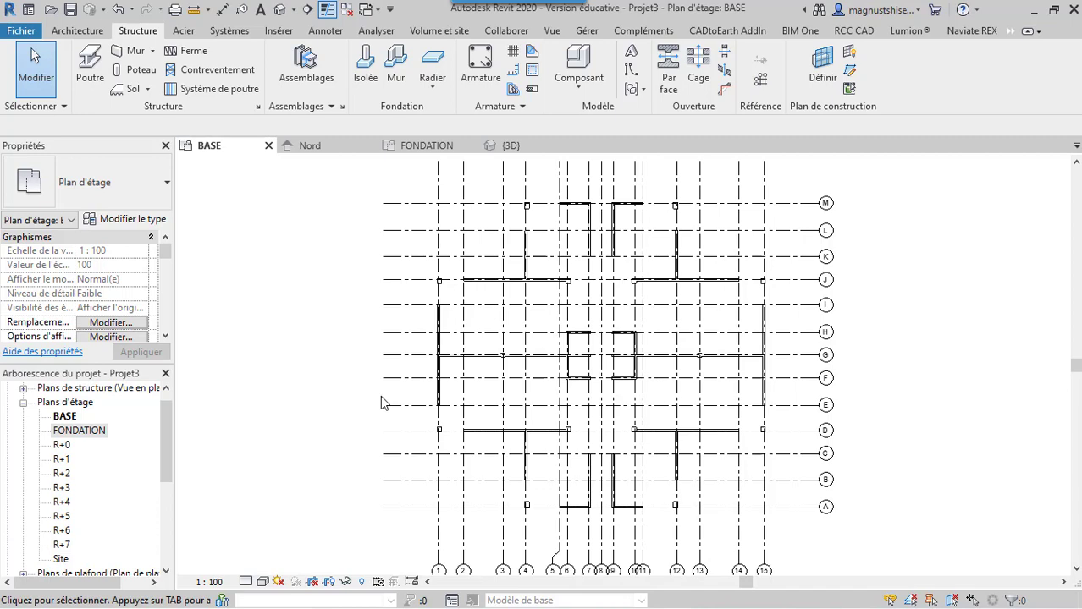
key("v")
key("g")
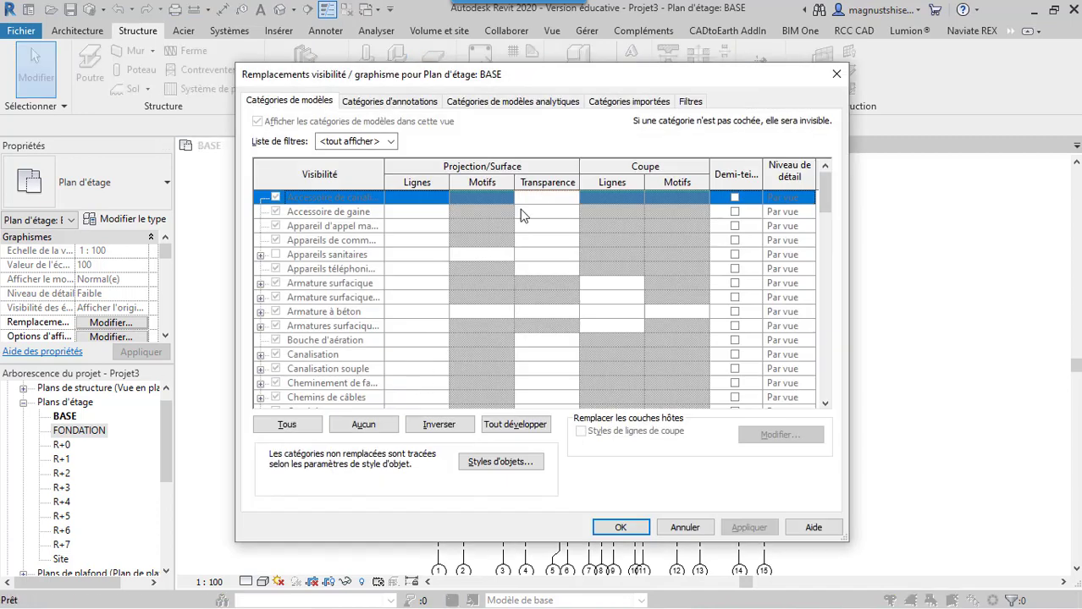
left_click(608, 101)
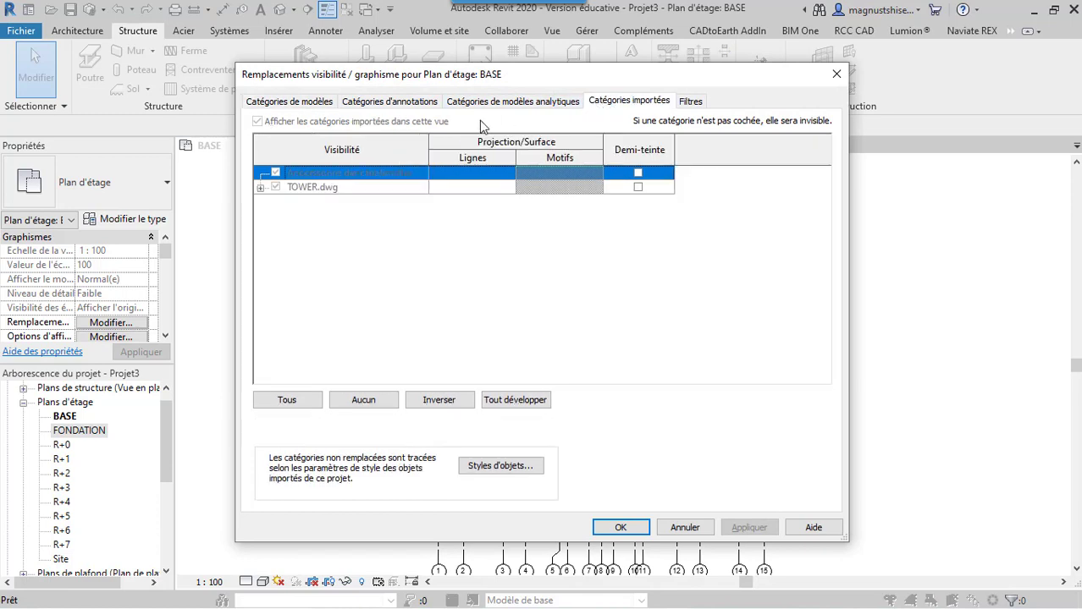
left_click(260, 188)
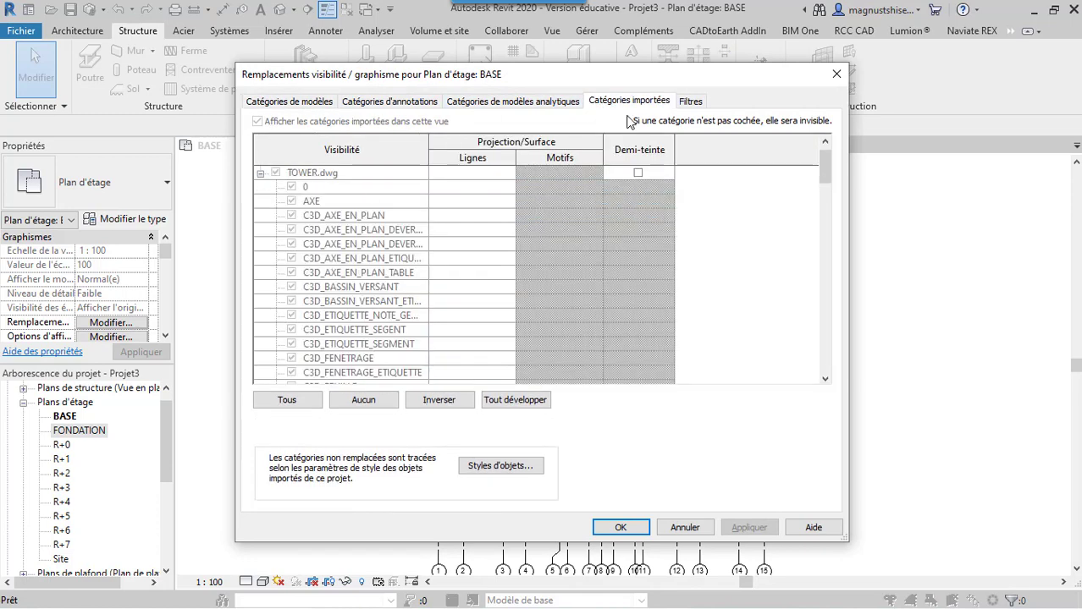
left_click(836, 74)
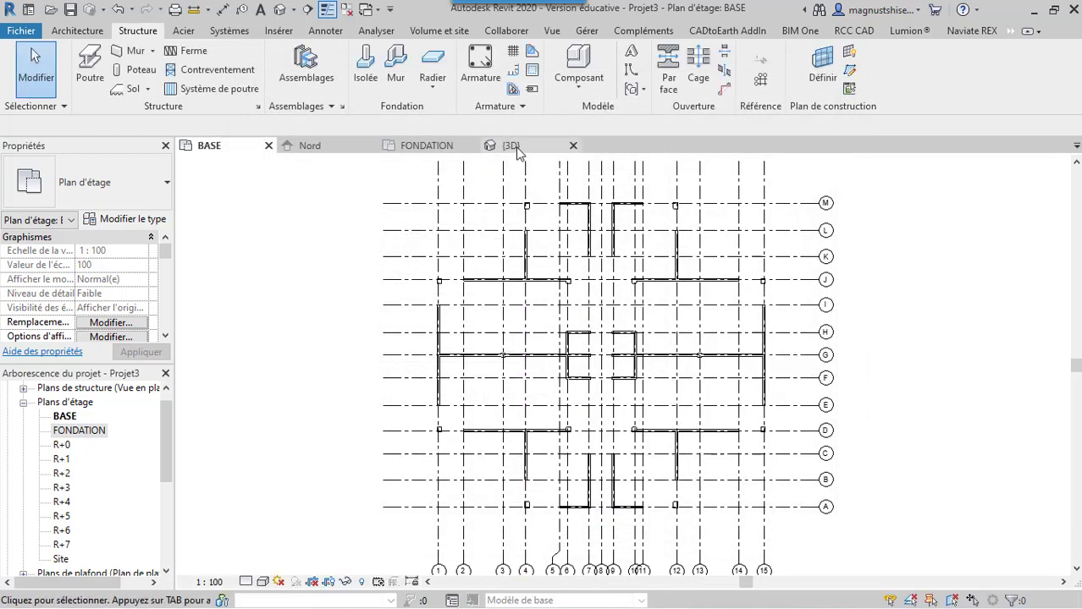
Hide the imported TOWER.dwg in the {3D} view through its visibility/graphics overrides
left_click(514, 148)
key("v")
key("v")
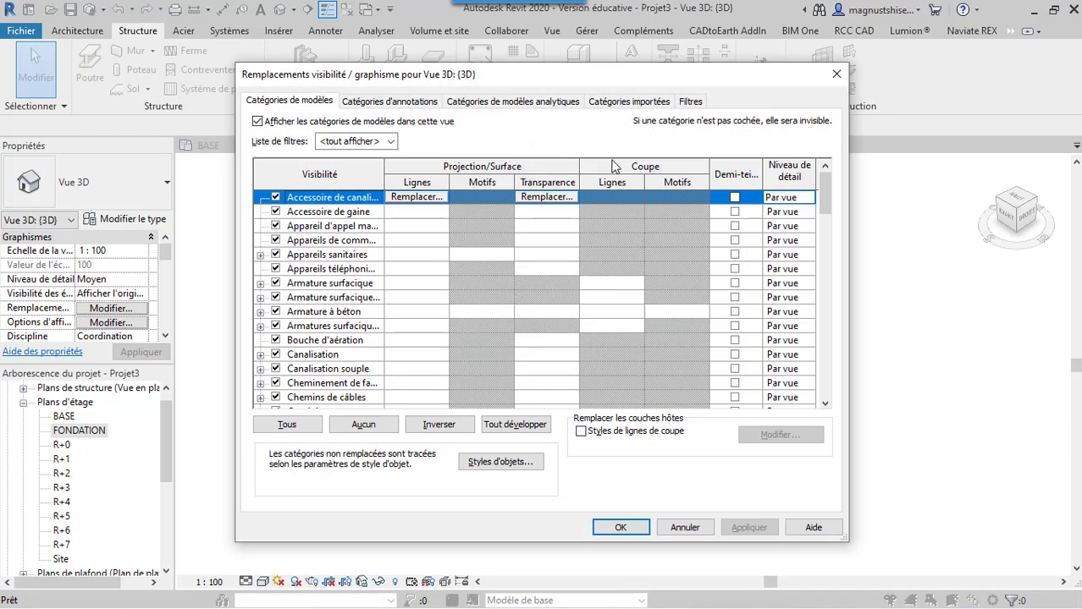
left_click(634, 103)
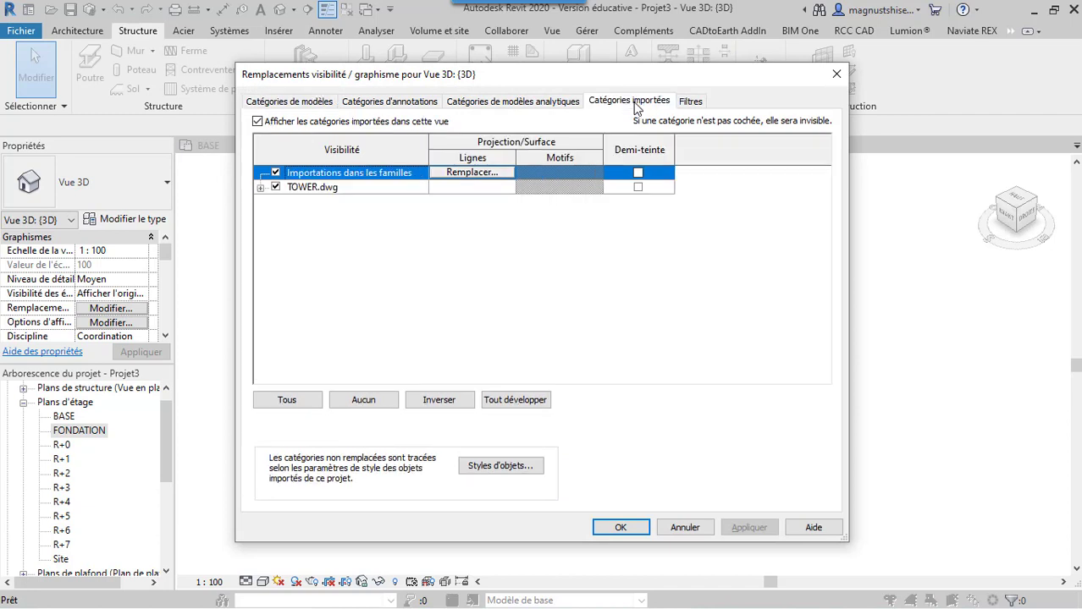
left_click(260, 188)
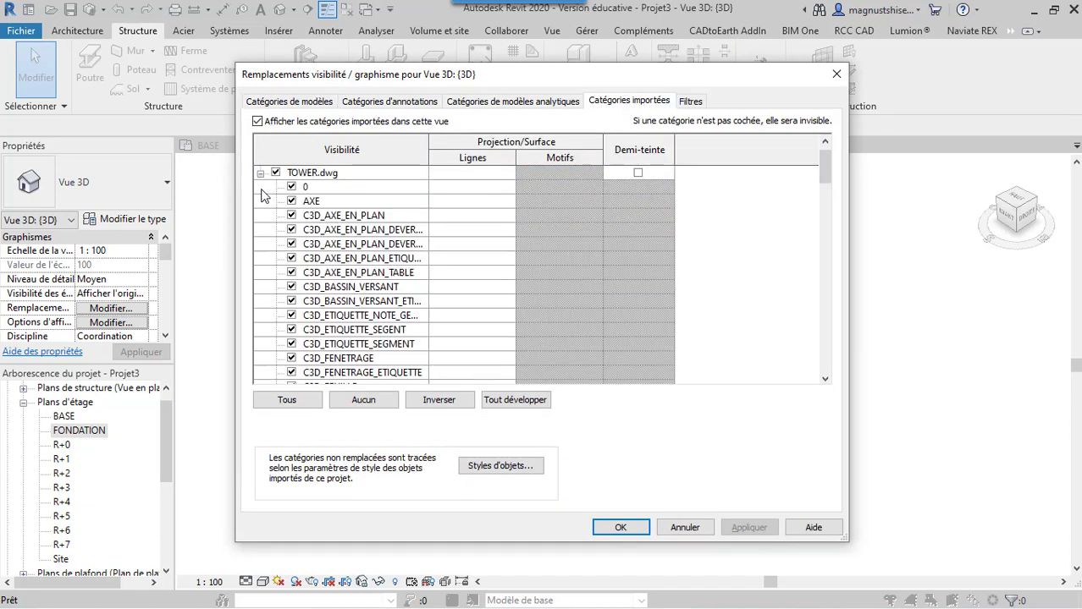
left_click(276, 174)
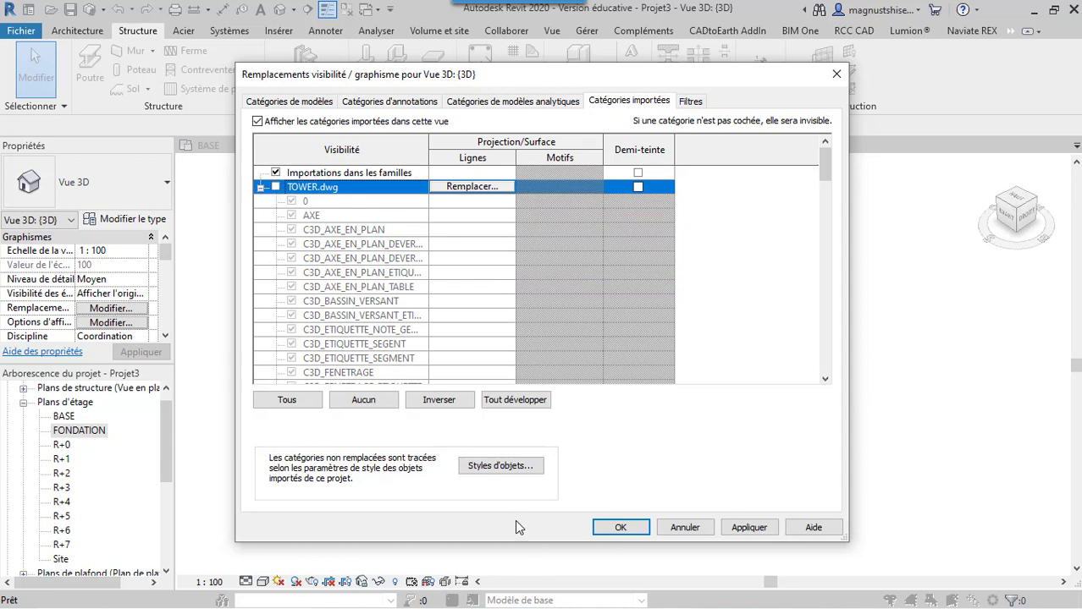
left_click(748, 526)
left_click(621, 526)
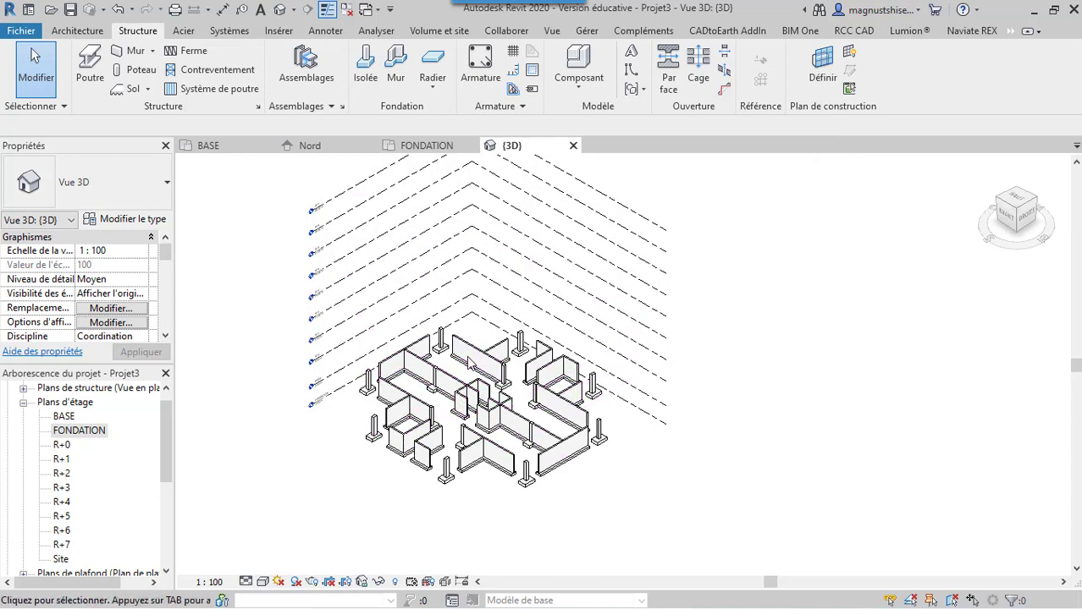
scroll(470, 364, "up", 4)
scroll(495, 339, "down", 4)
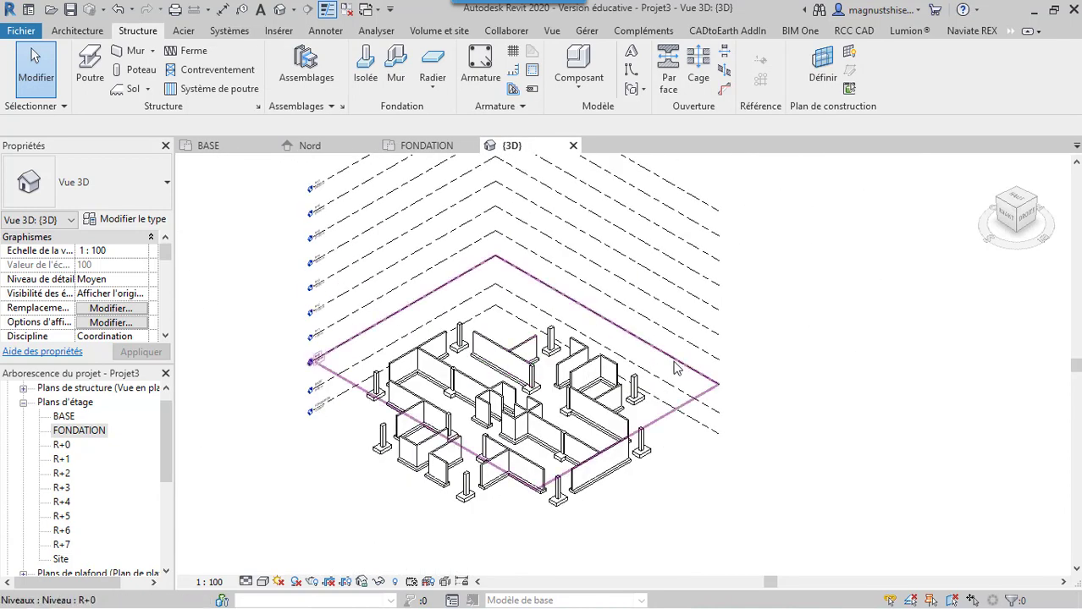
scroll(495, 507, "up", 3)
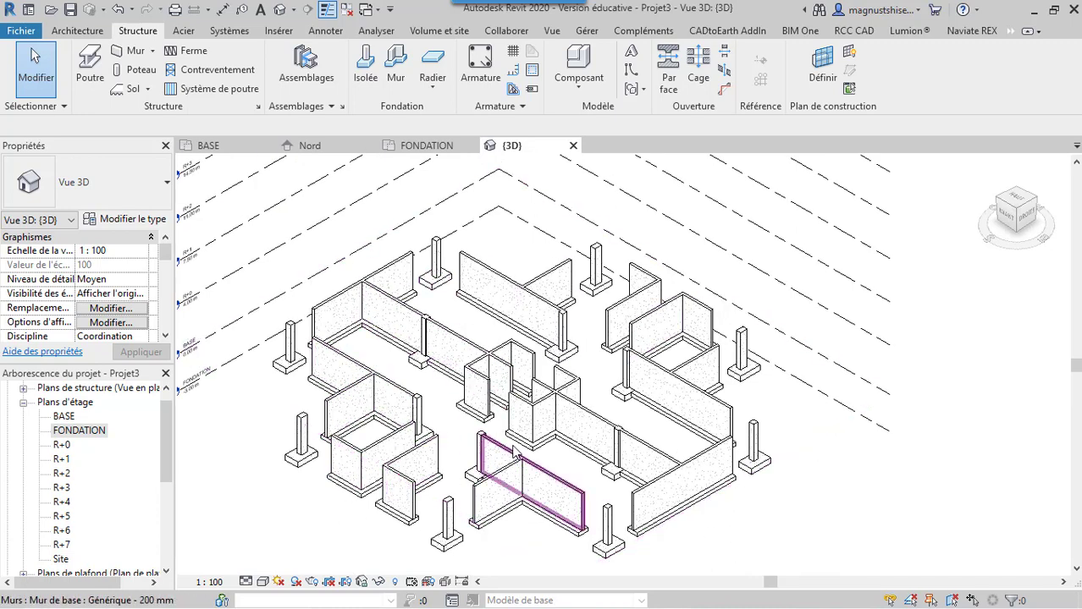
Examine the complete foundation model of walls, columns and footings in 3D, up close and as a whole against the levels
scroll(409, 309, "up", 3)
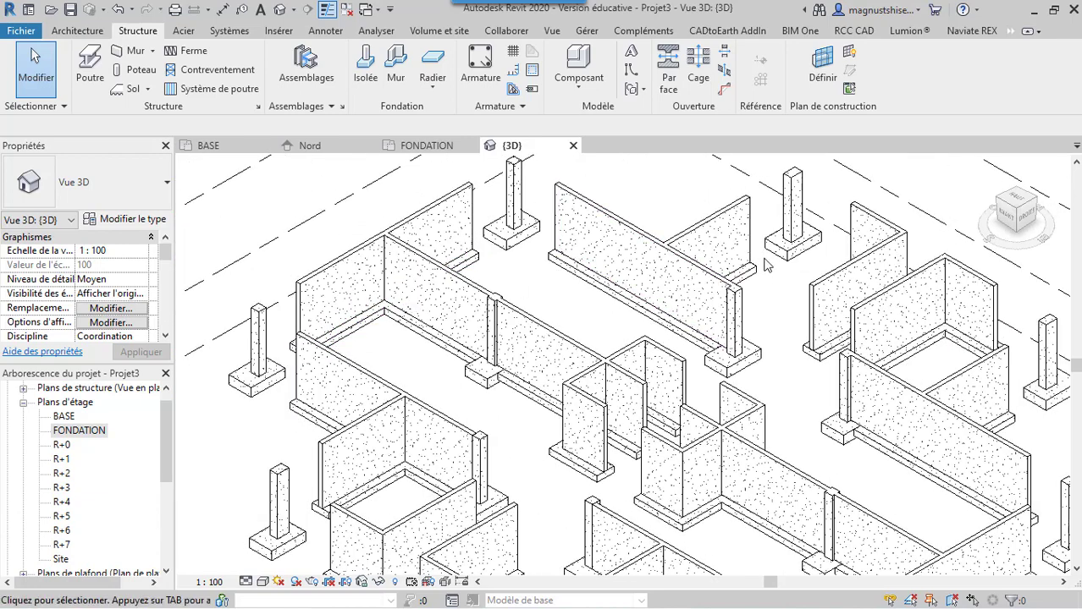
scroll(487, 364, "down", 3)
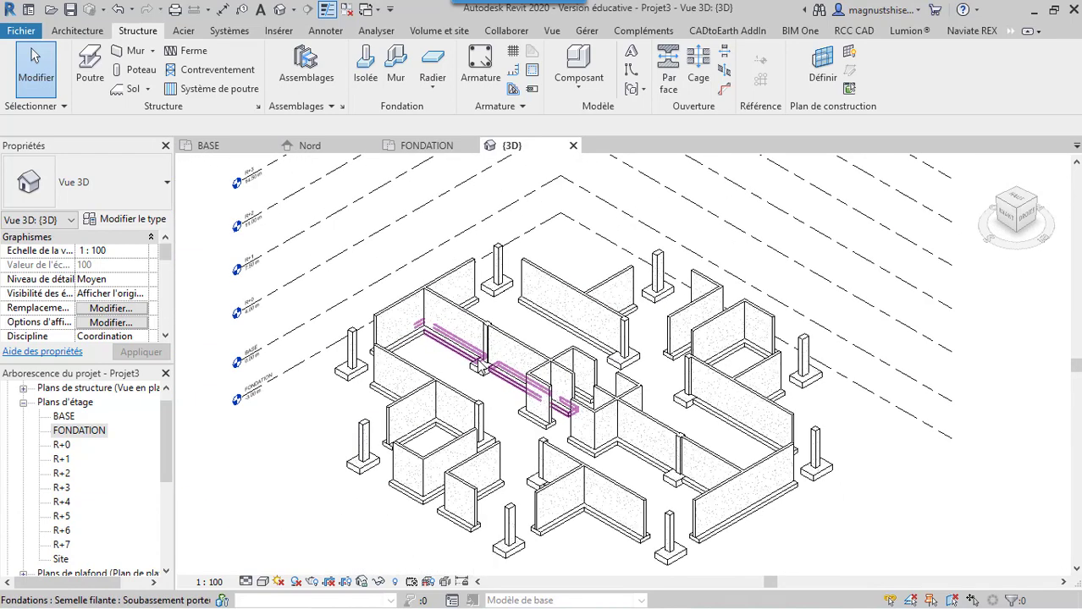
scroll(480, 366, "down", 2)
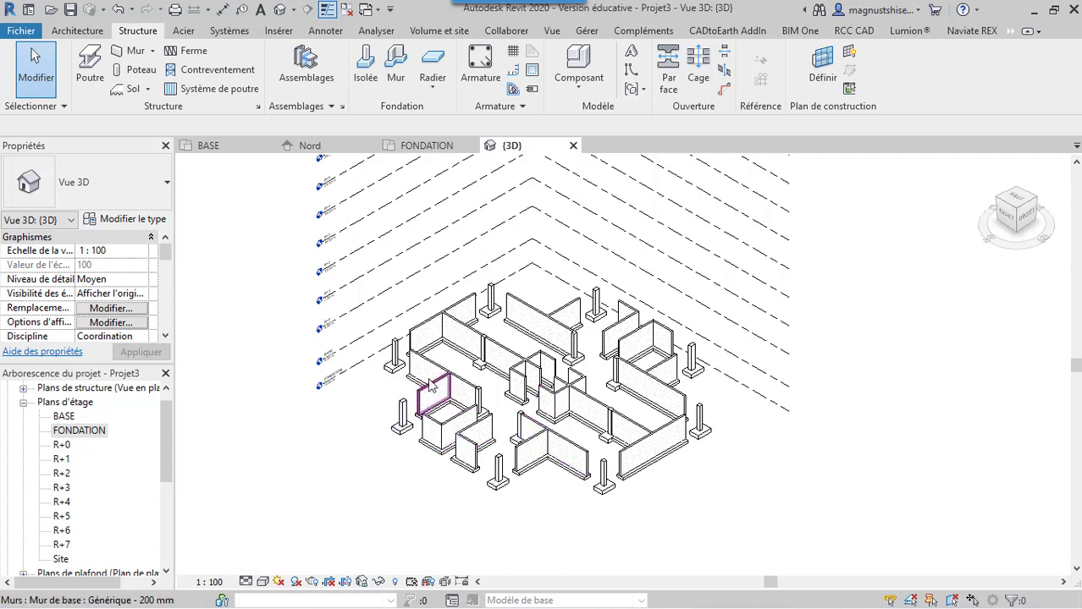
scroll(478, 377, "down", 2)
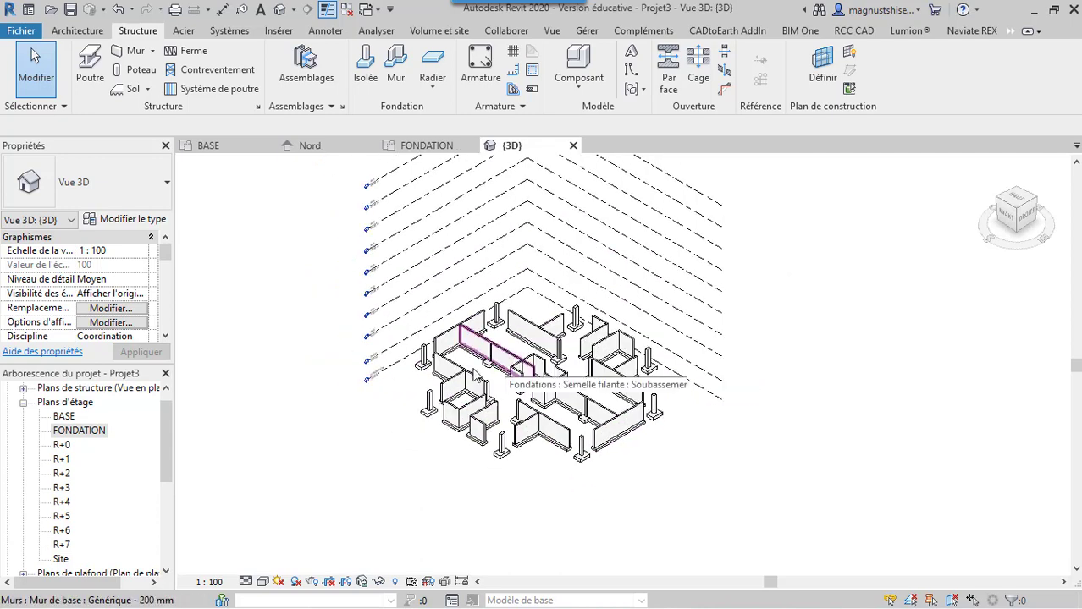
scroll(425, 389, "up", 2)
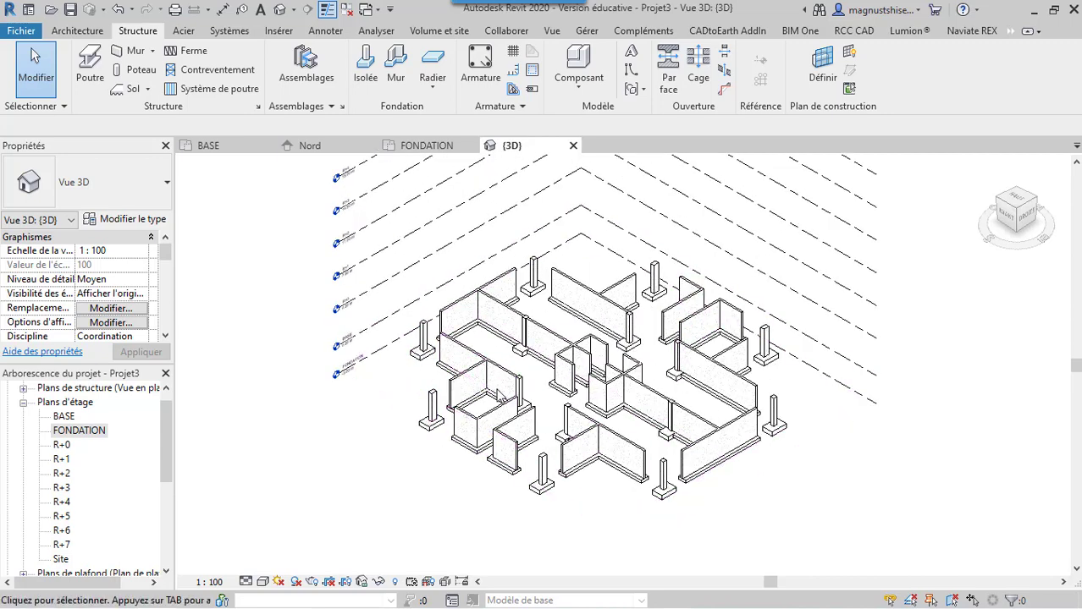
scroll(499, 398, "down", 2)
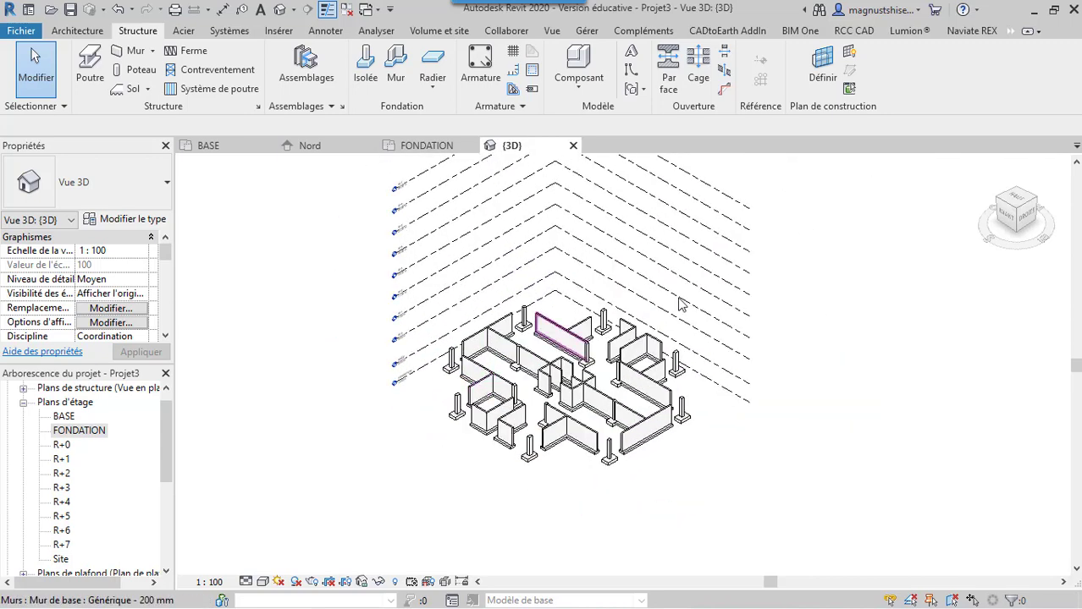